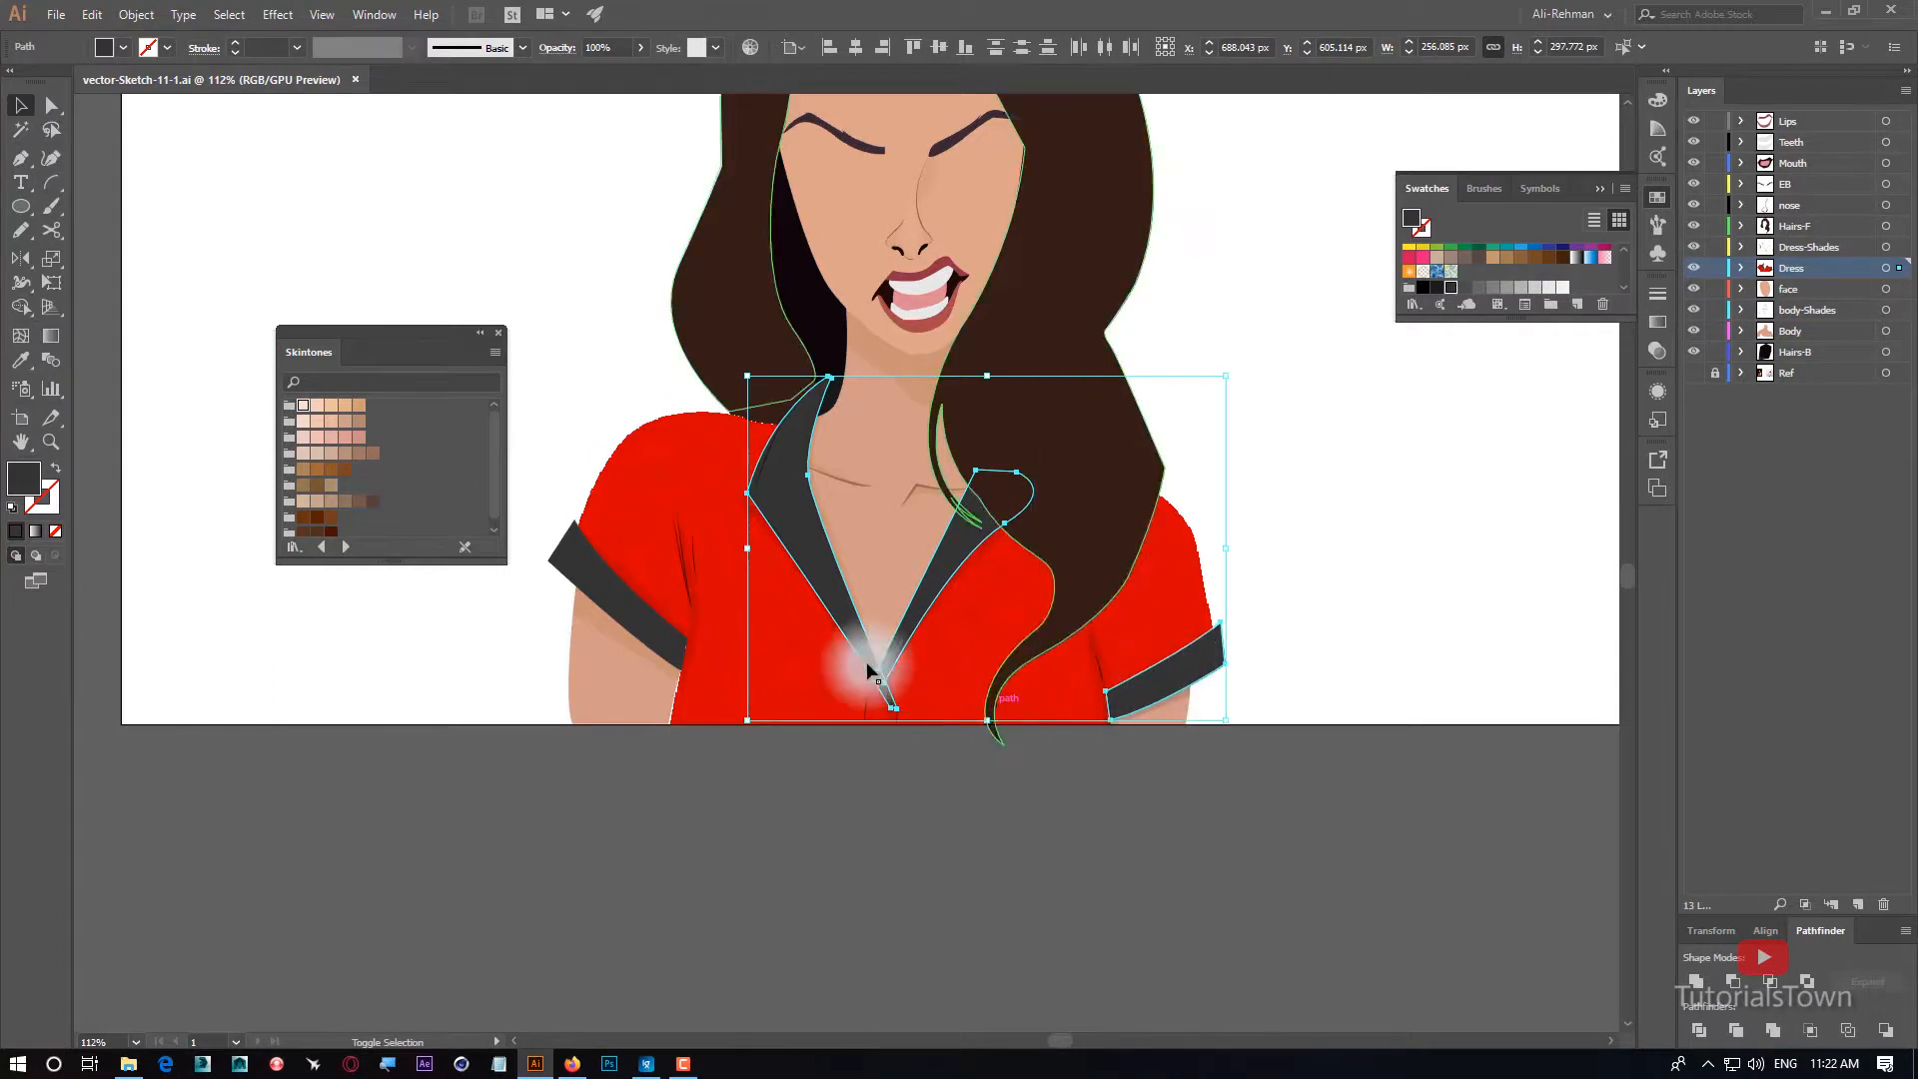
Add the remaining sleeve cuff to the selected dark collar and cuff shapes and open the Effect Gallery for them.
shift+click(628, 605)
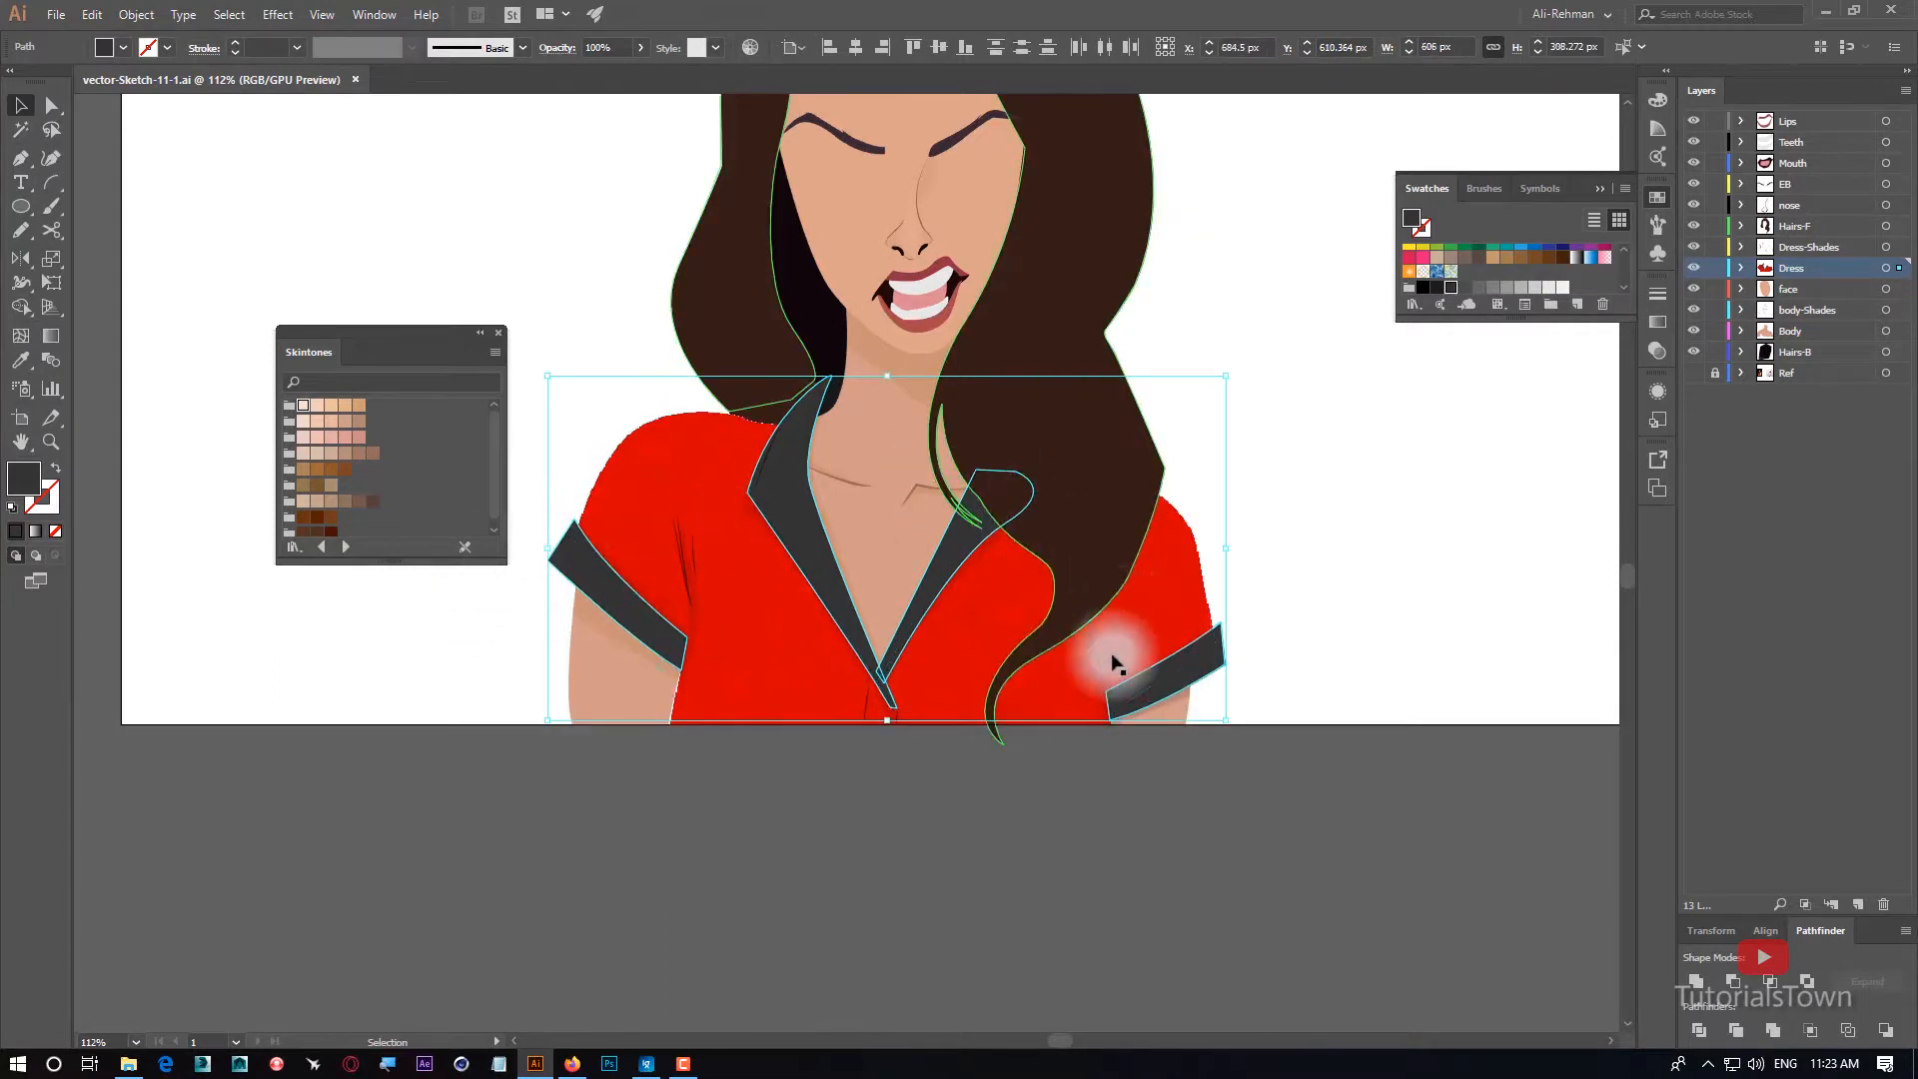
click(278, 15)
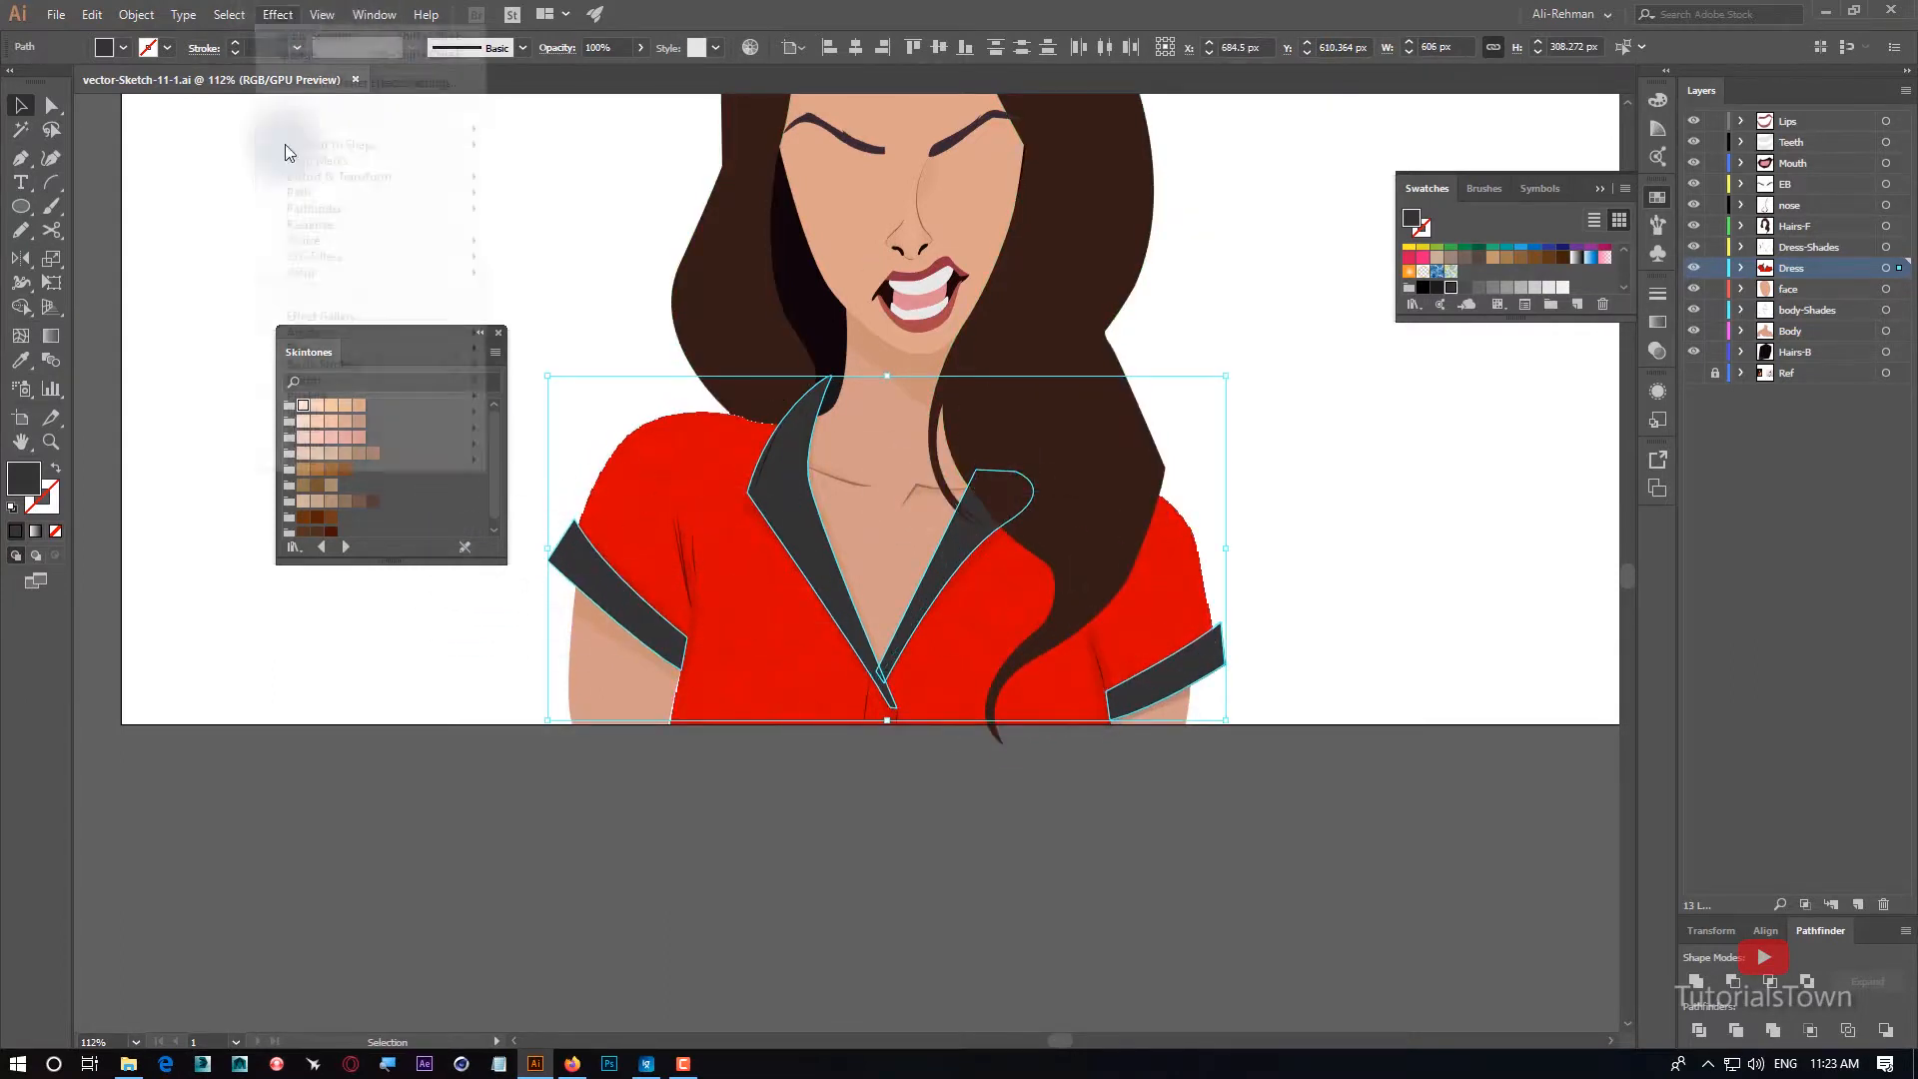
click(328, 318)
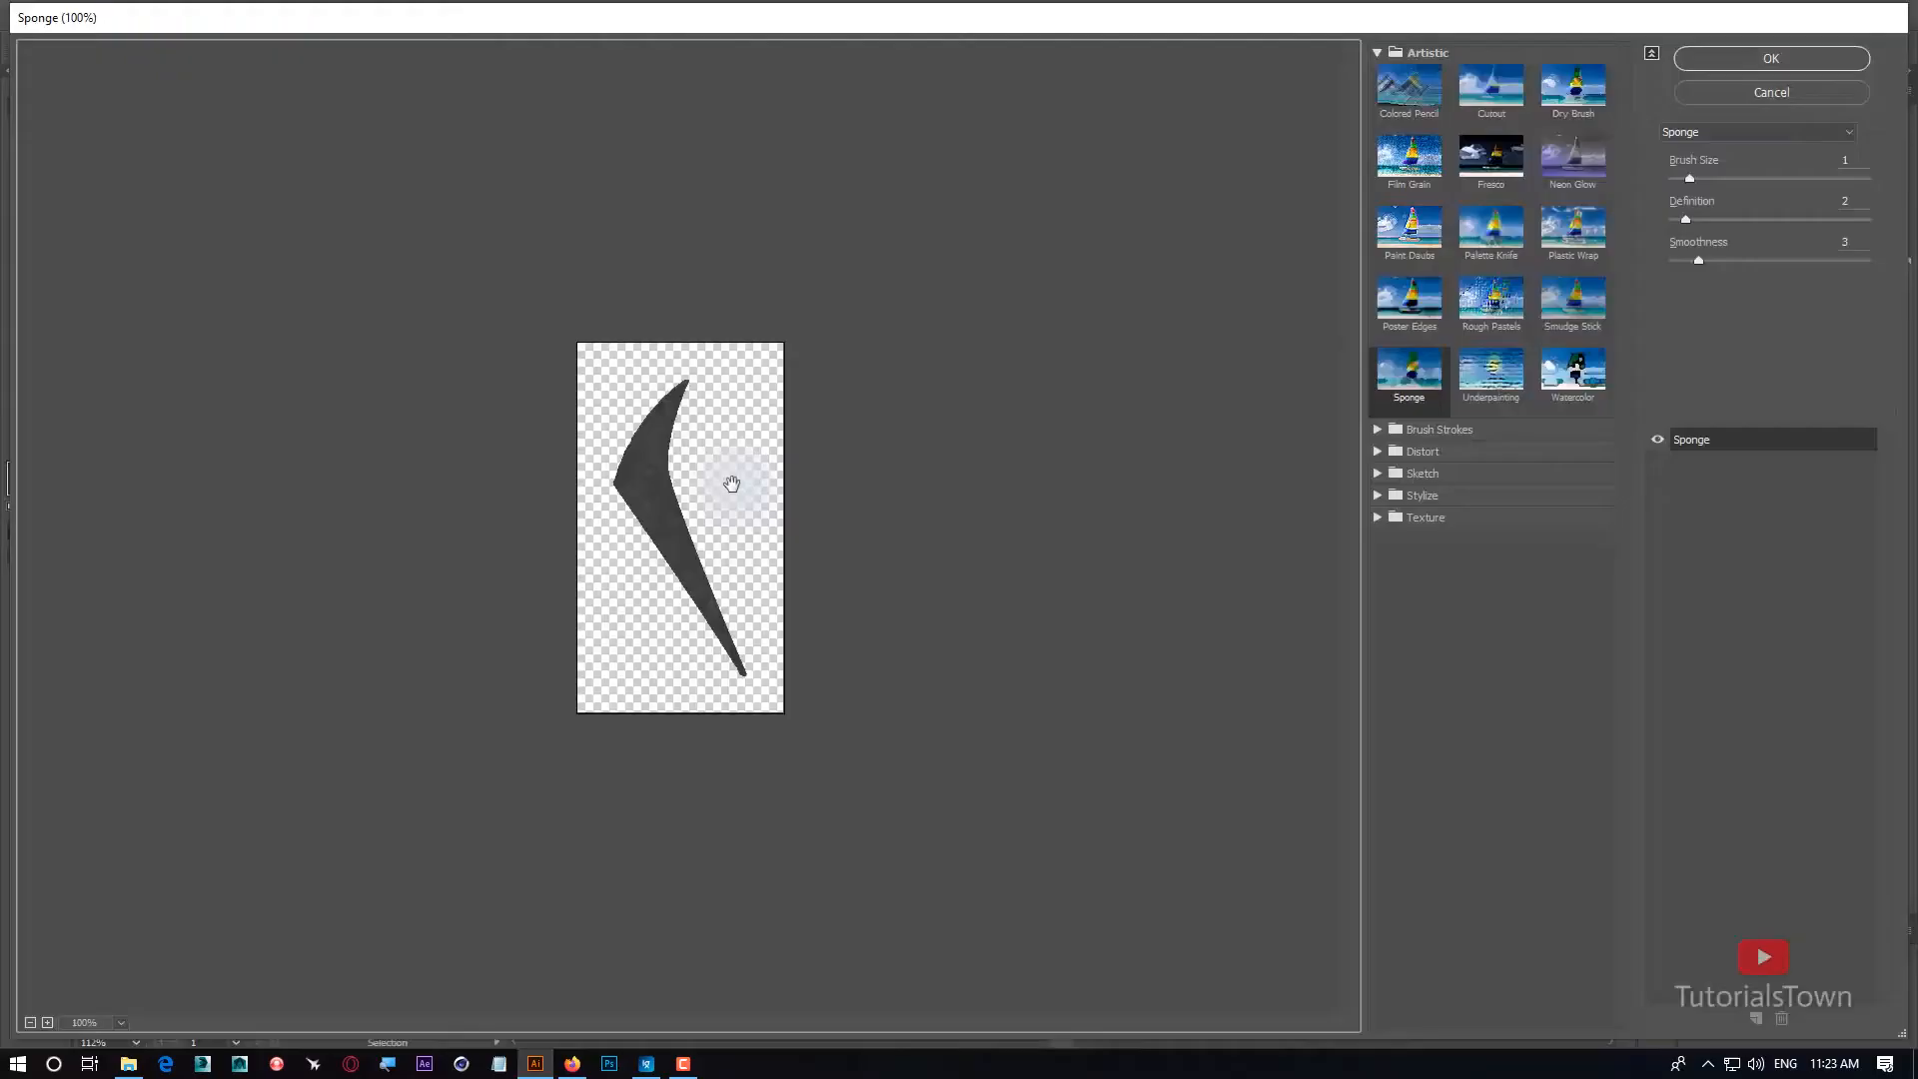
Preview artistic and brush stroke filters on the collar, including Film Grain, Palette Knife, Angled Strokes and Sumi-e.
click(1433, 165)
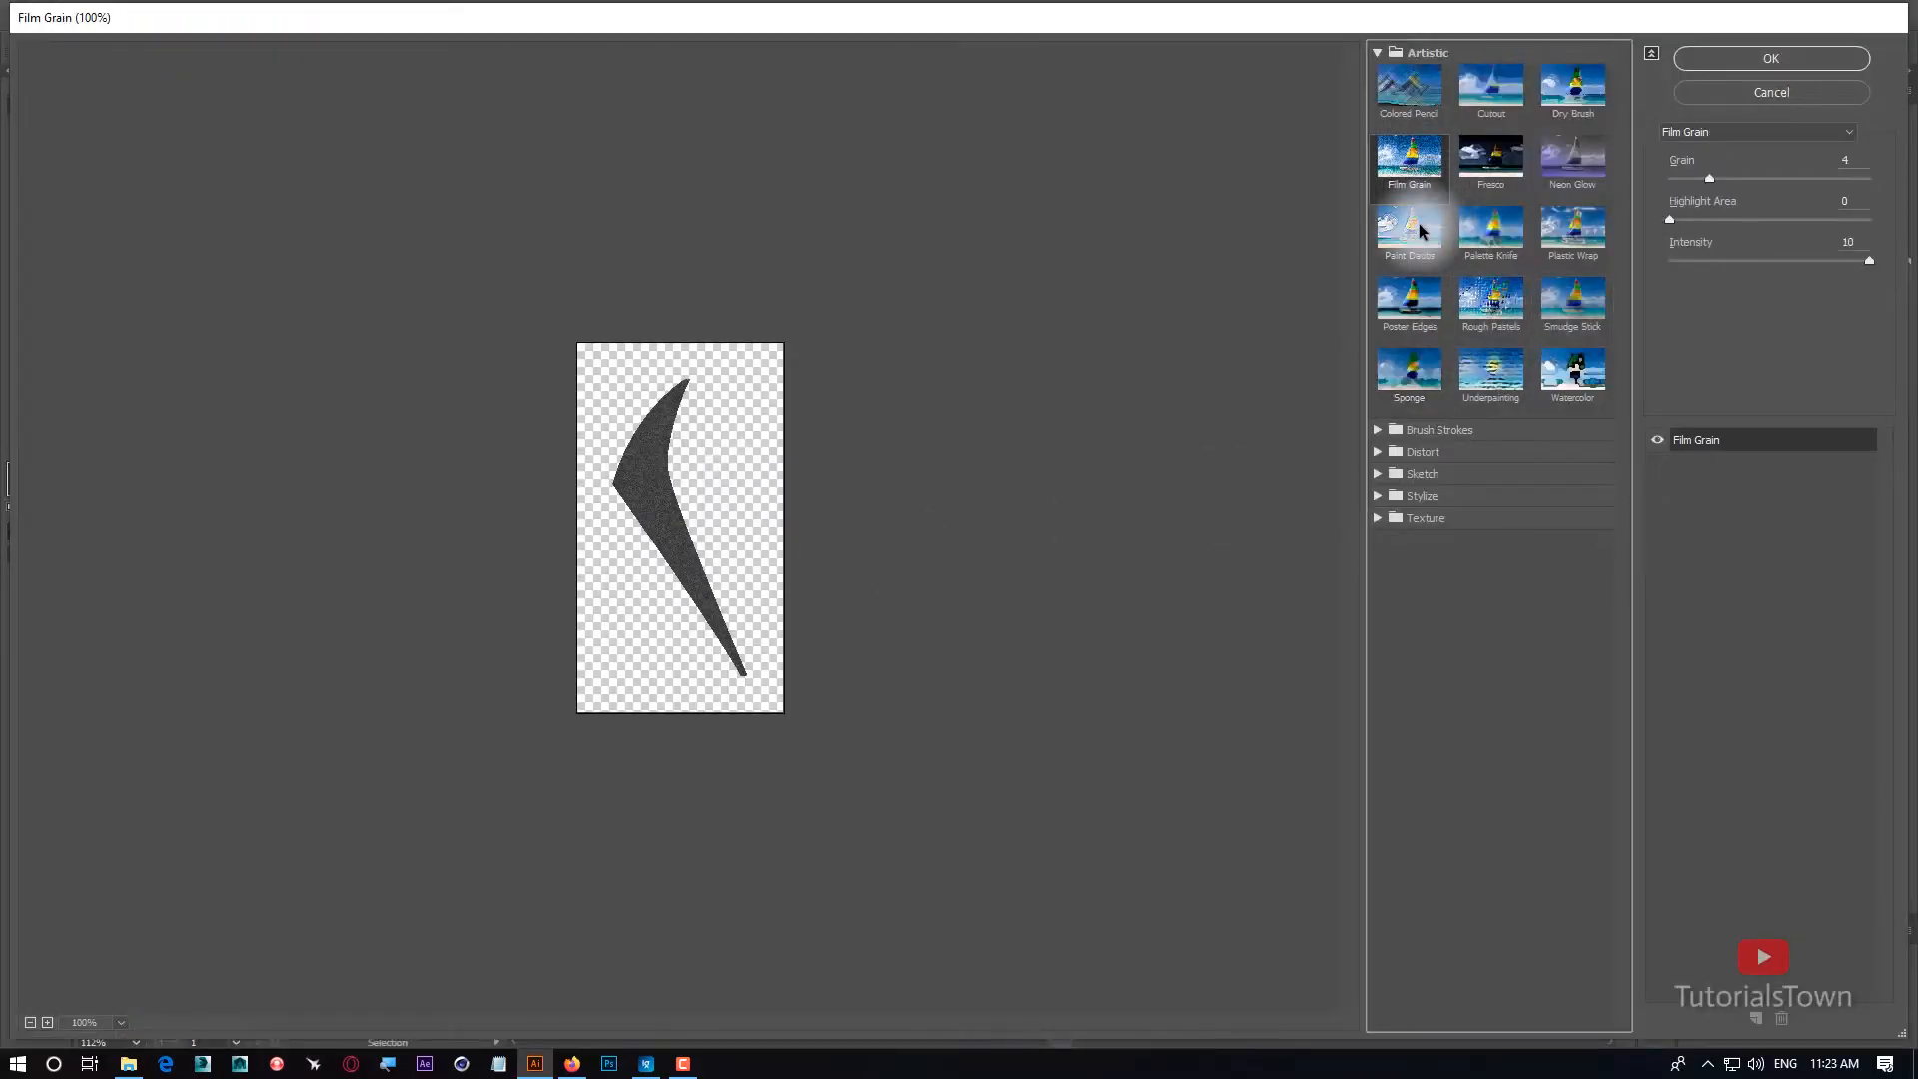
click(1461, 258)
click(1377, 429)
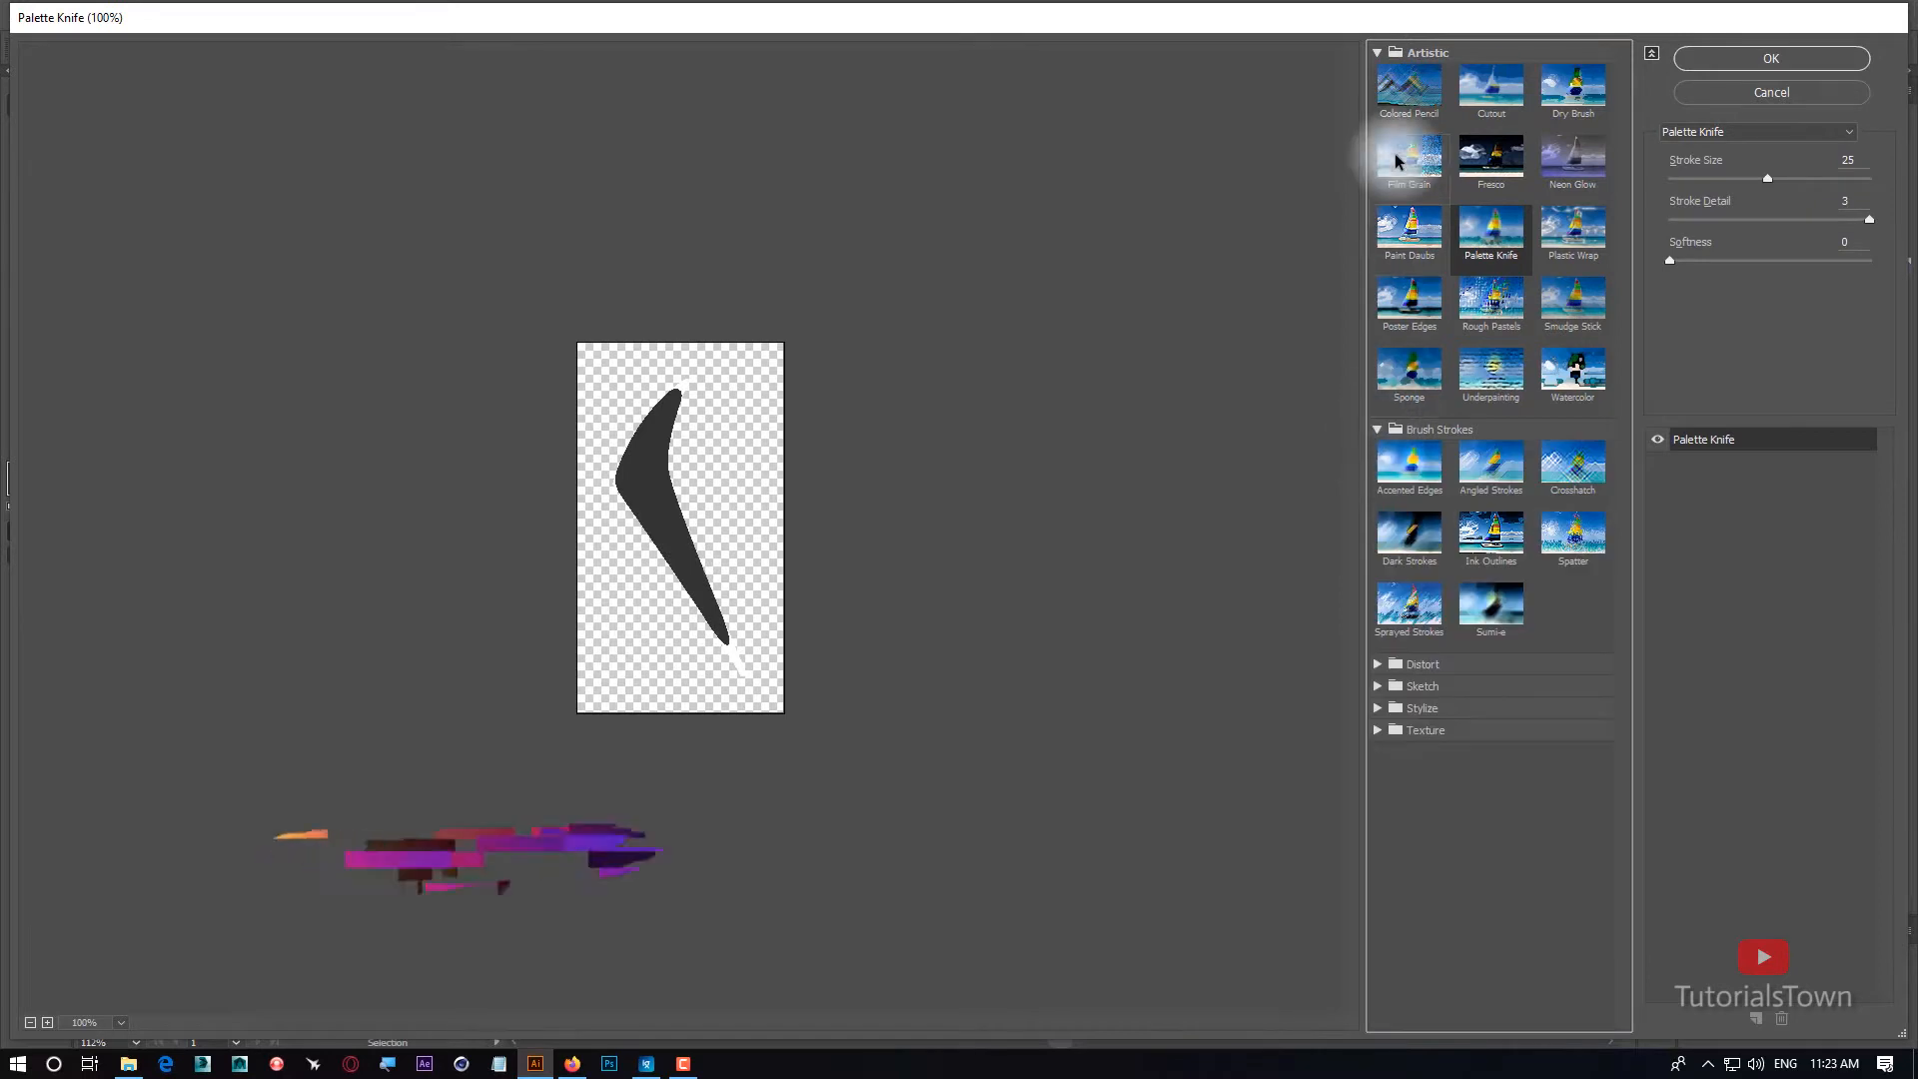
click(1377, 52)
click(1516, 126)
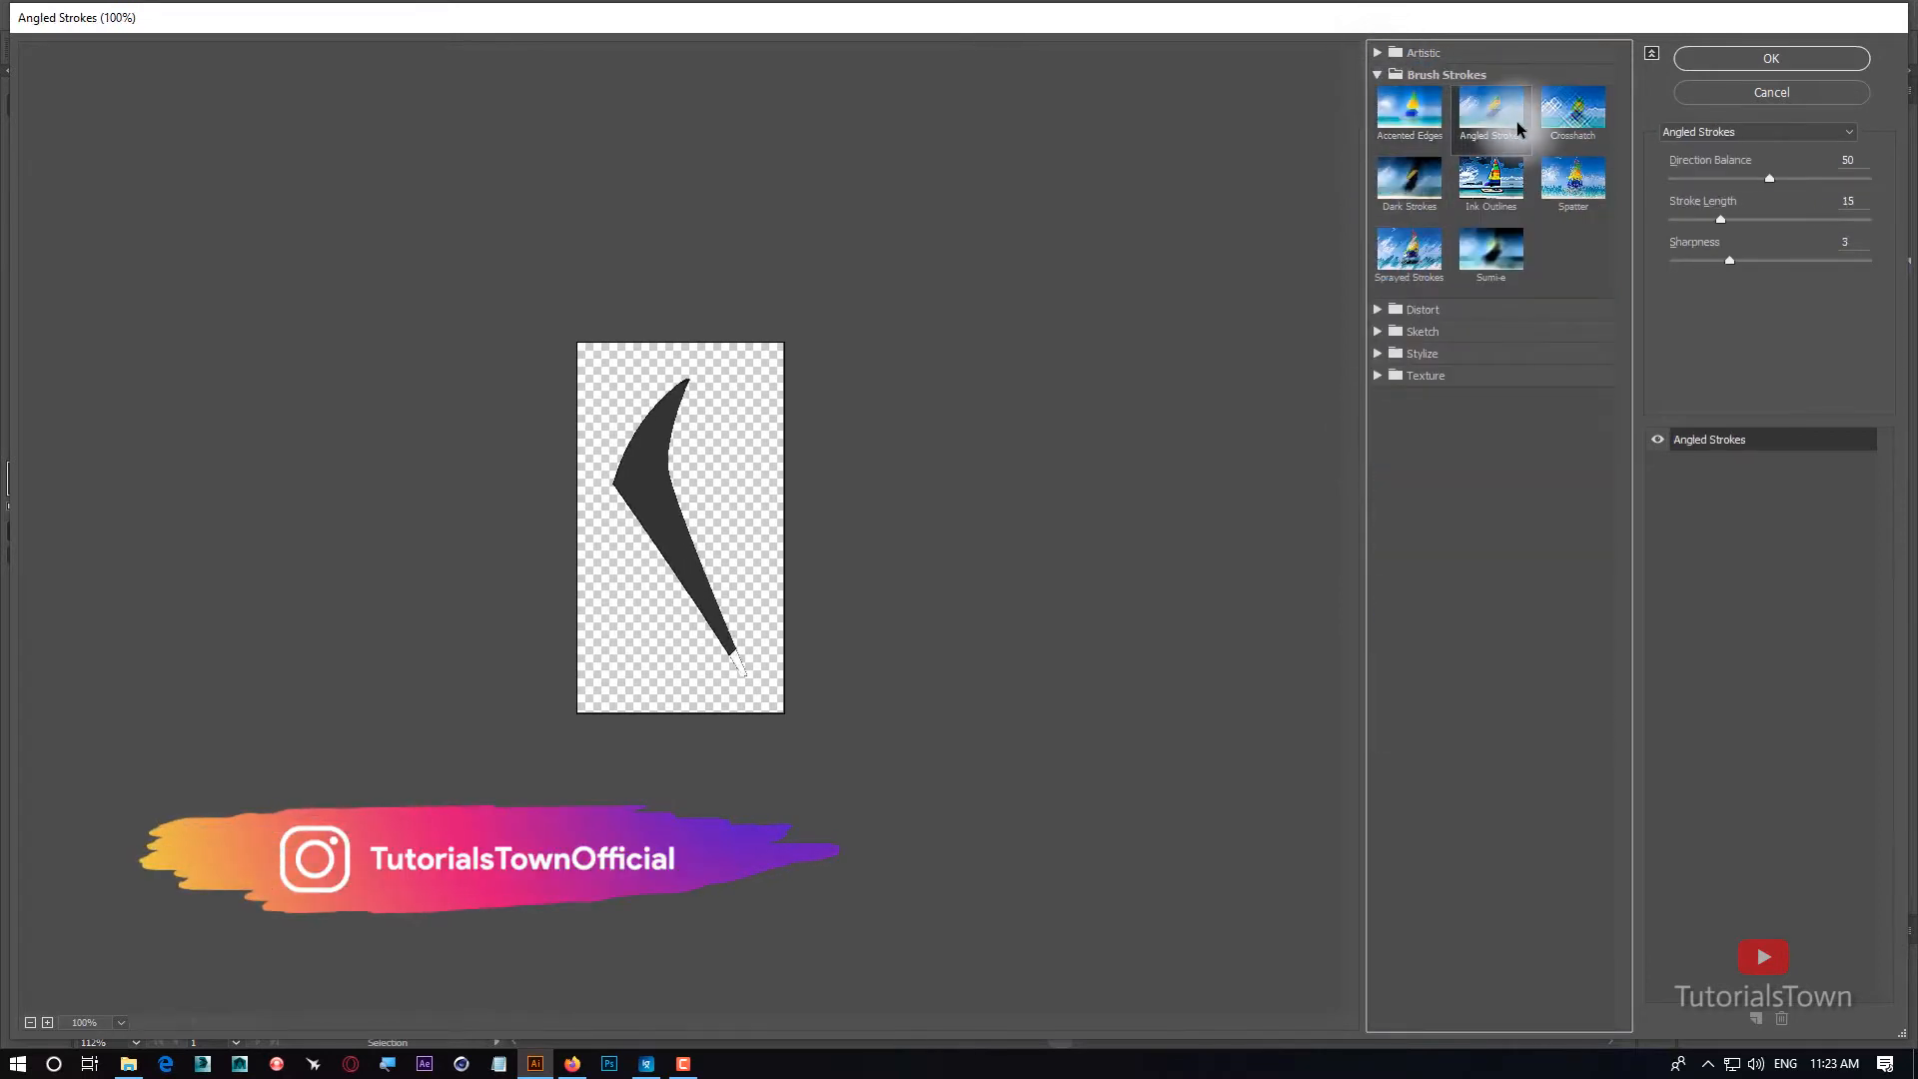
click(1447, 278)
click(1477, 265)
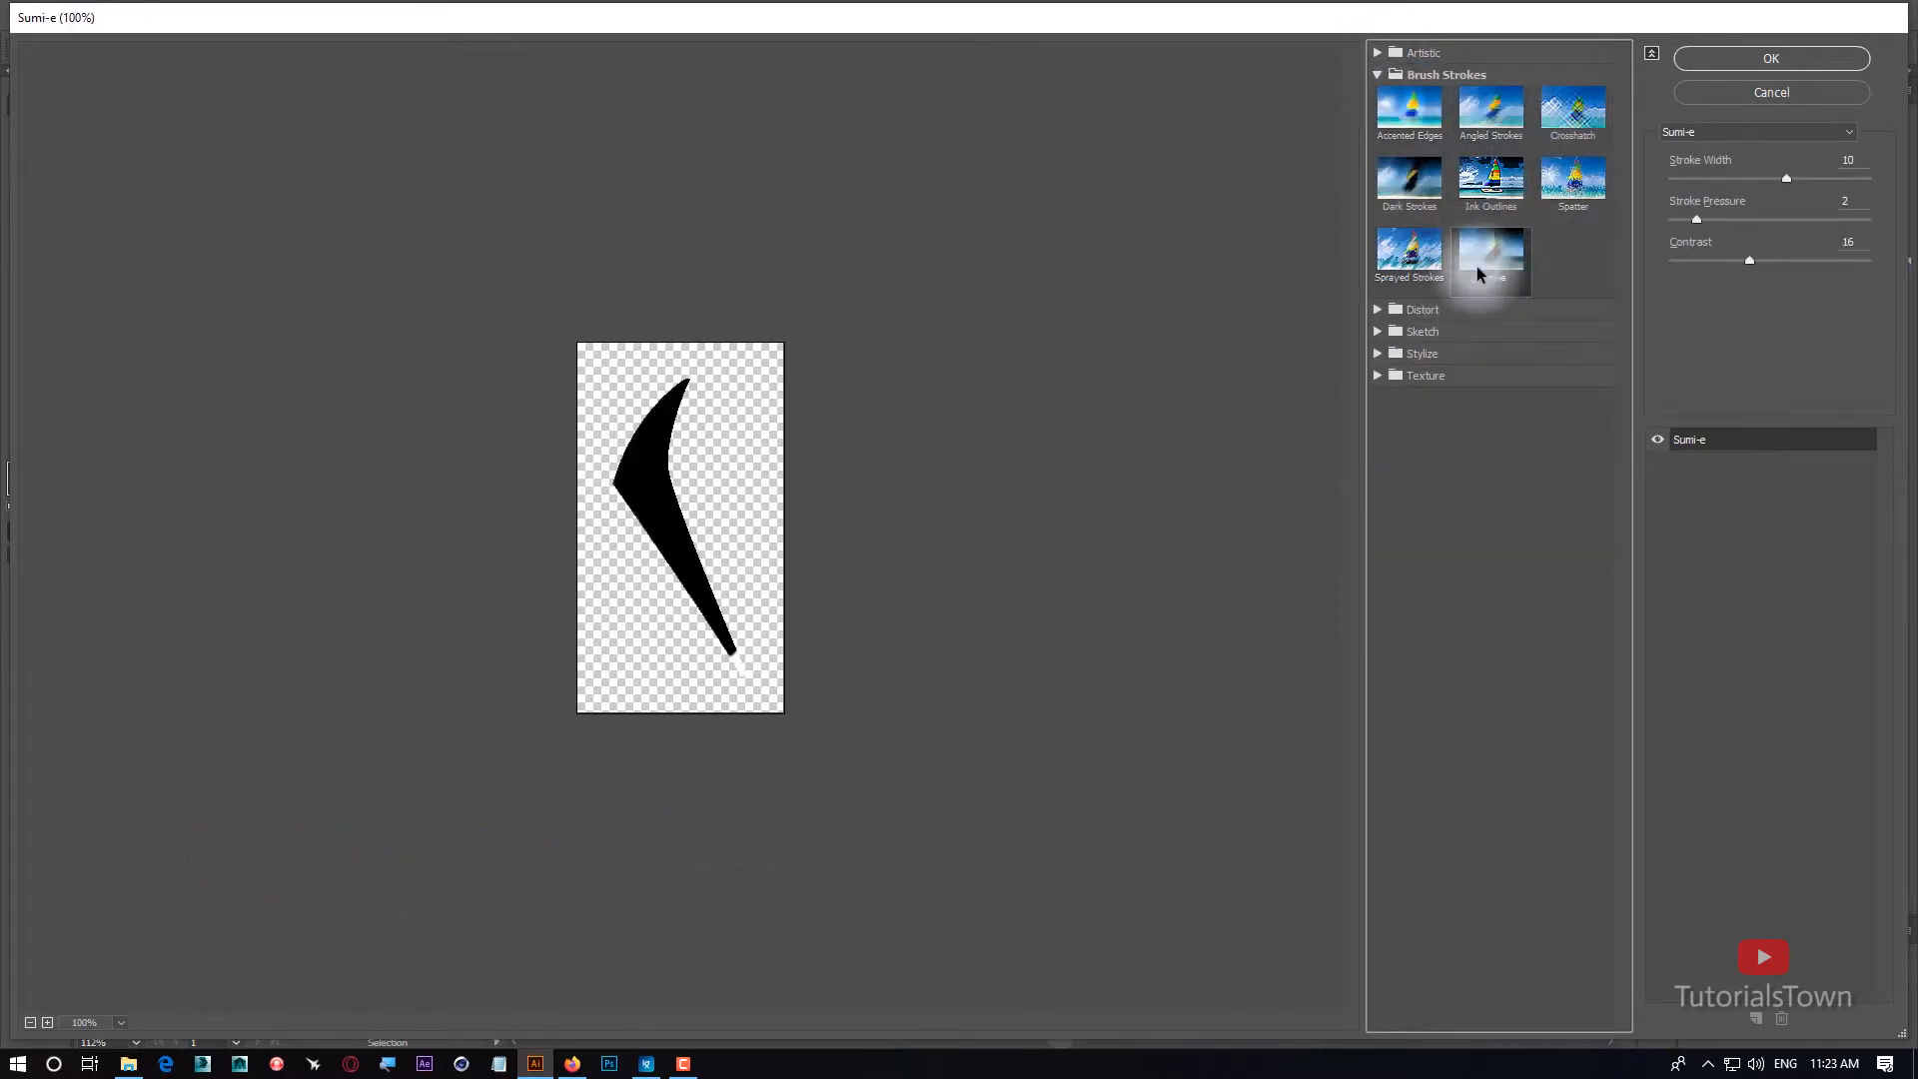
Preview the Diffuse Glow, Glass and Ocean Ripple distortion filters on the collar.
click(1379, 310)
click(1424, 343)
click(1478, 343)
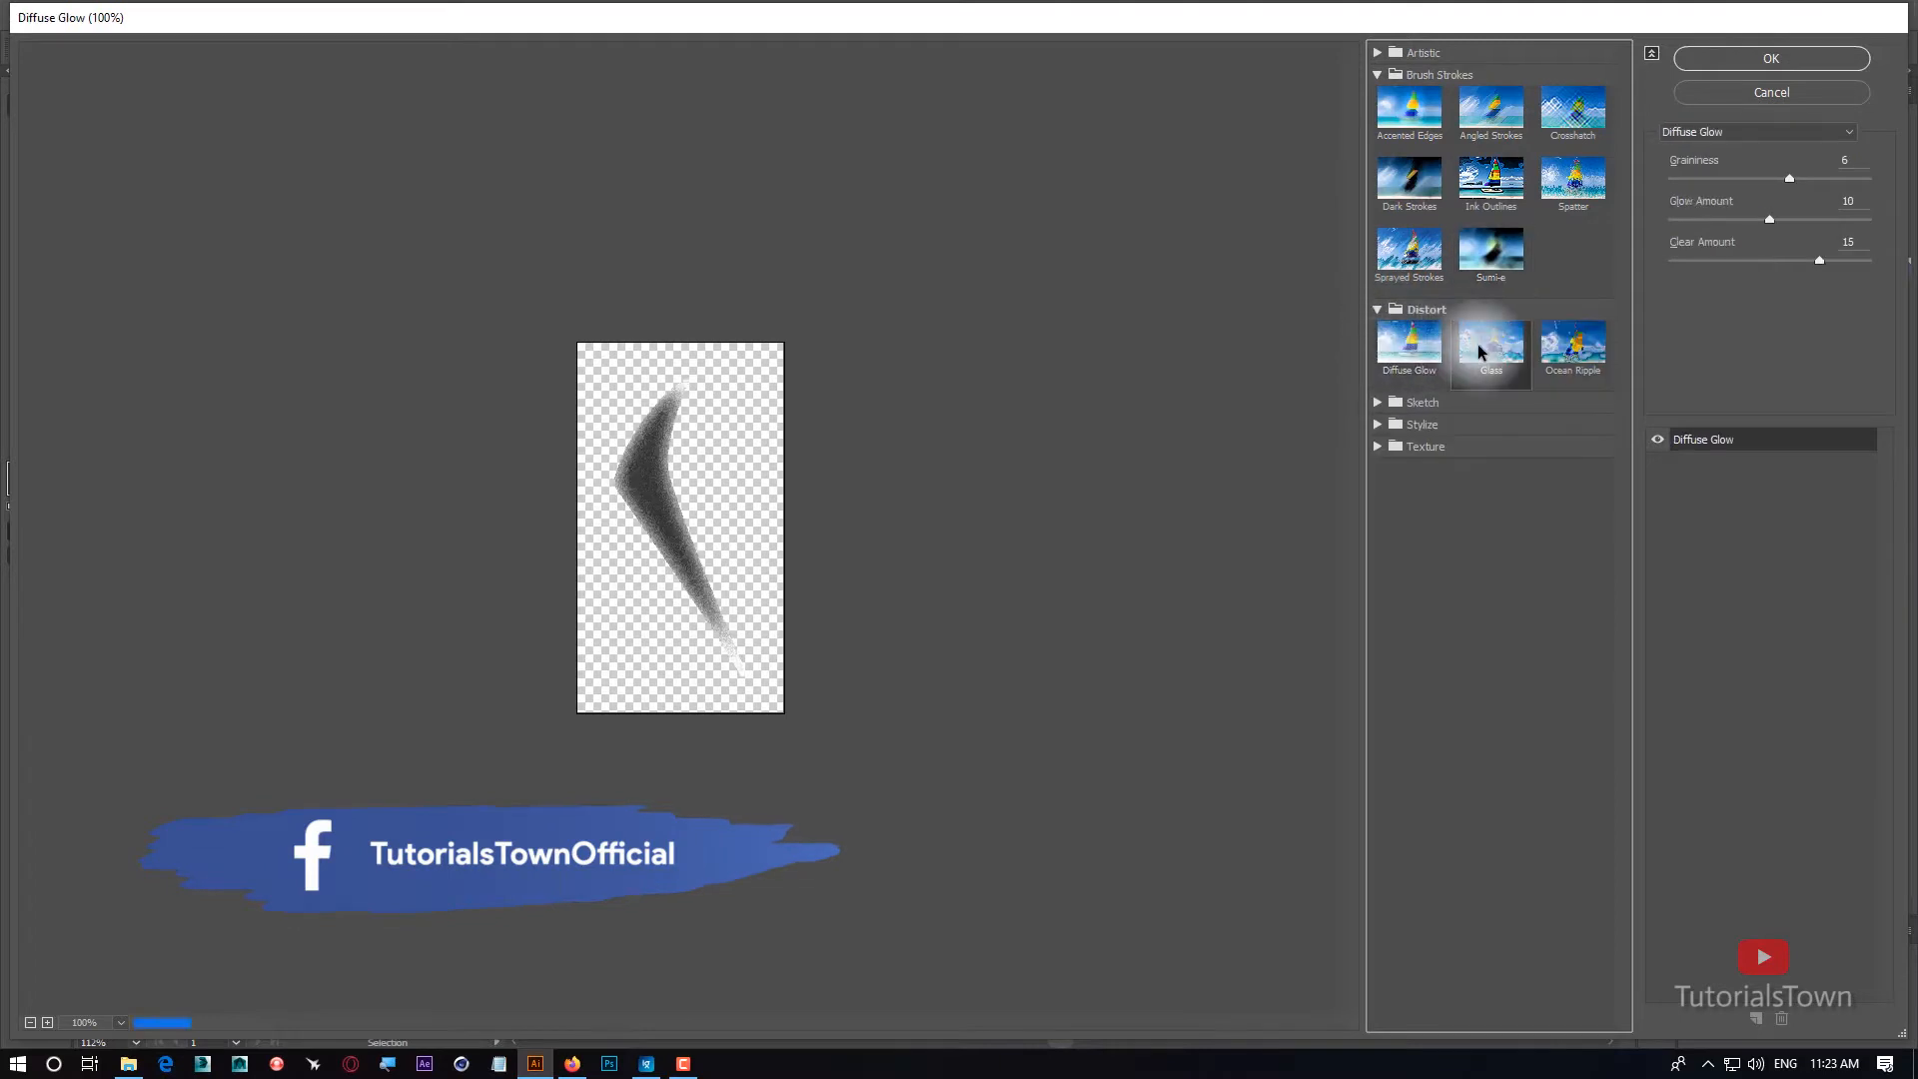
click(1555, 356)
Preview sketch filters on the collar, including Chalk & Charcoal, Conté Crayon, Plaster, Reticulation and Note Paper.
click(1427, 402)
click(1490, 436)
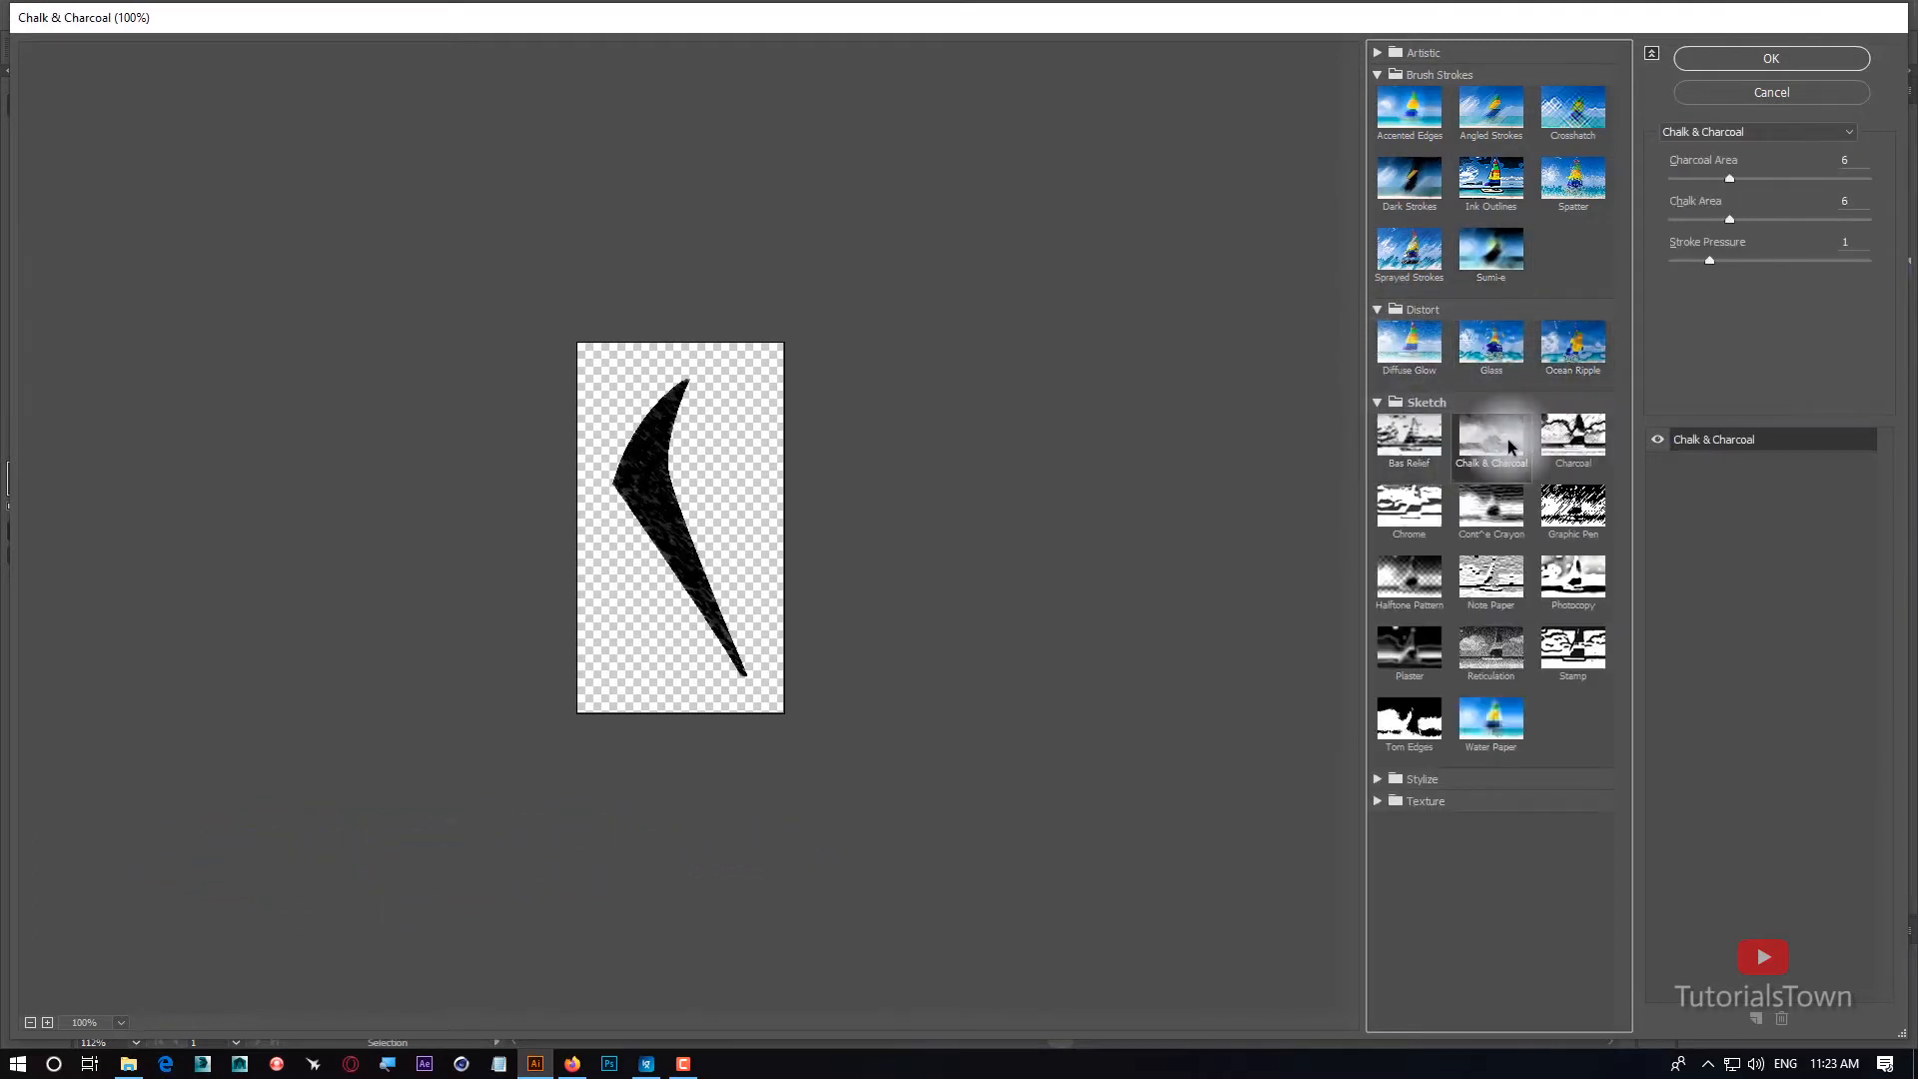
click(1540, 509)
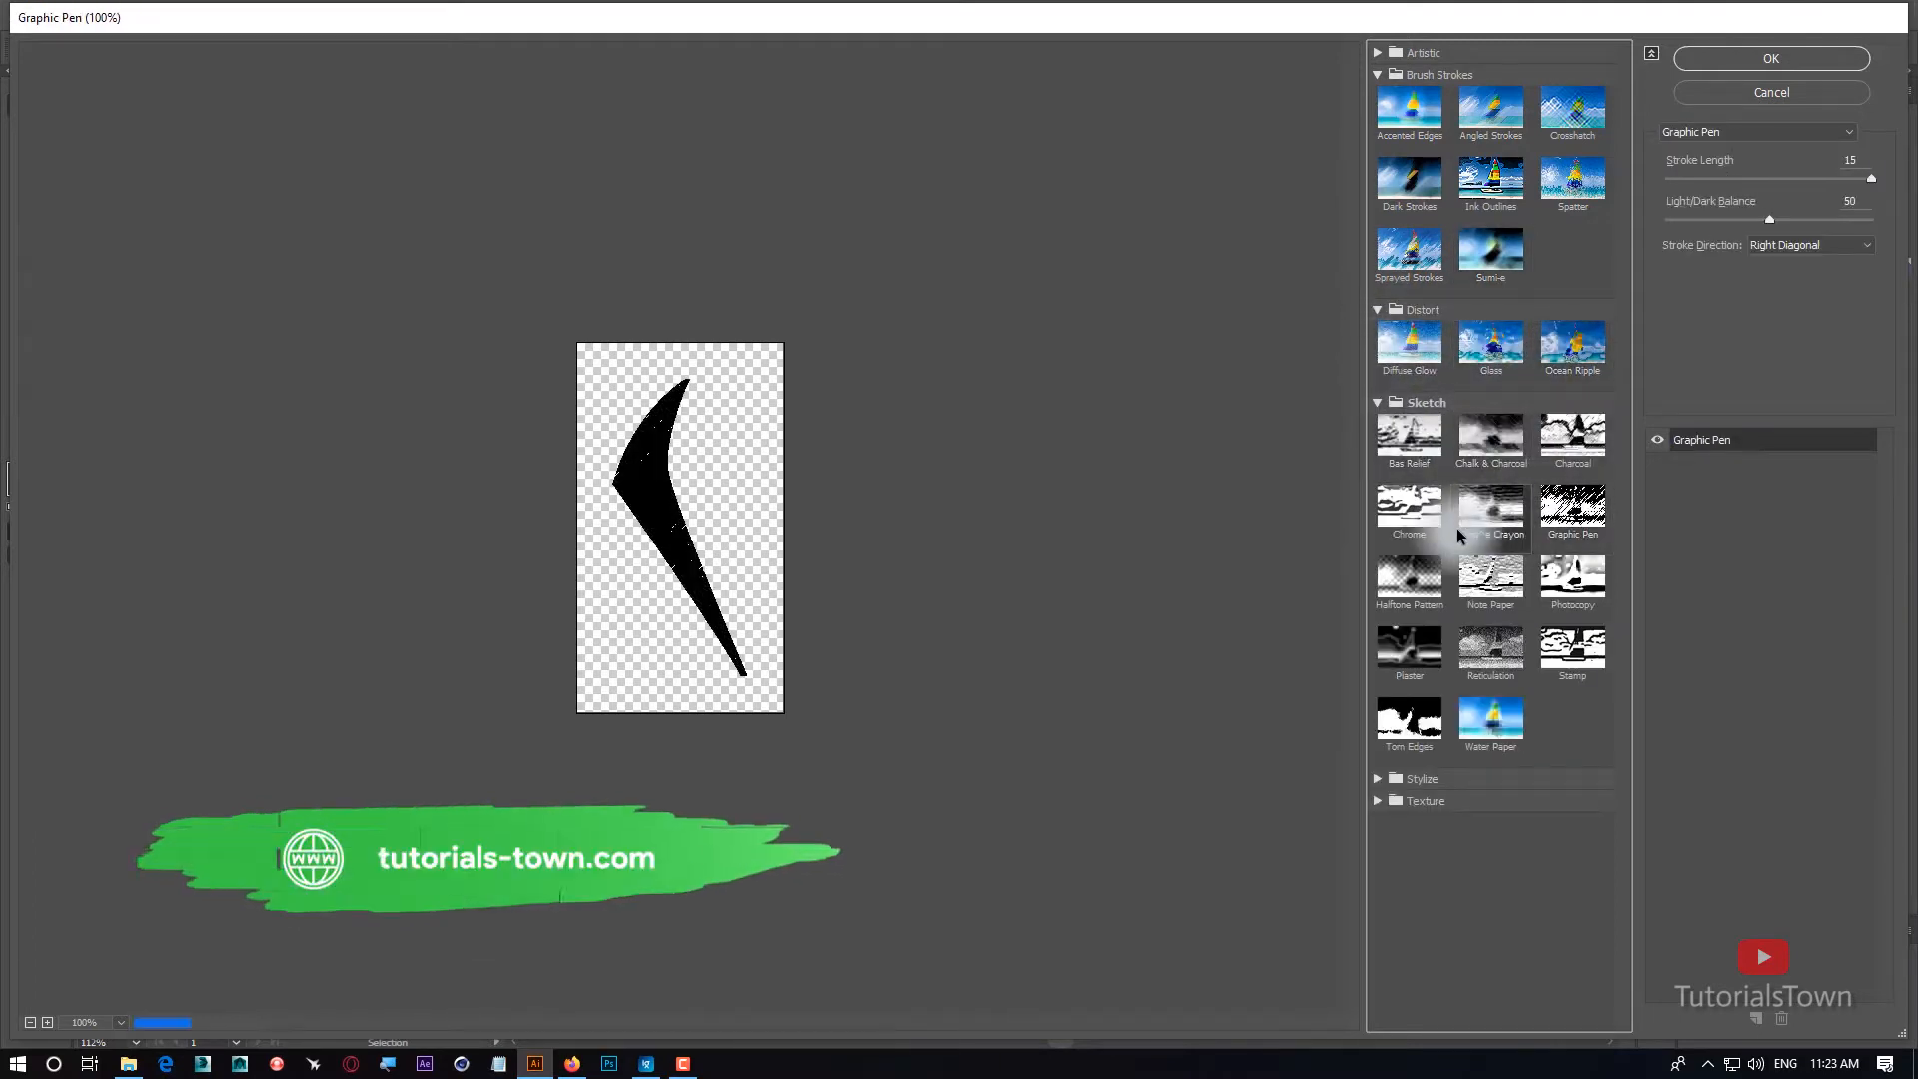
click(1407, 637)
click(1485, 655)
click(1481, 593)
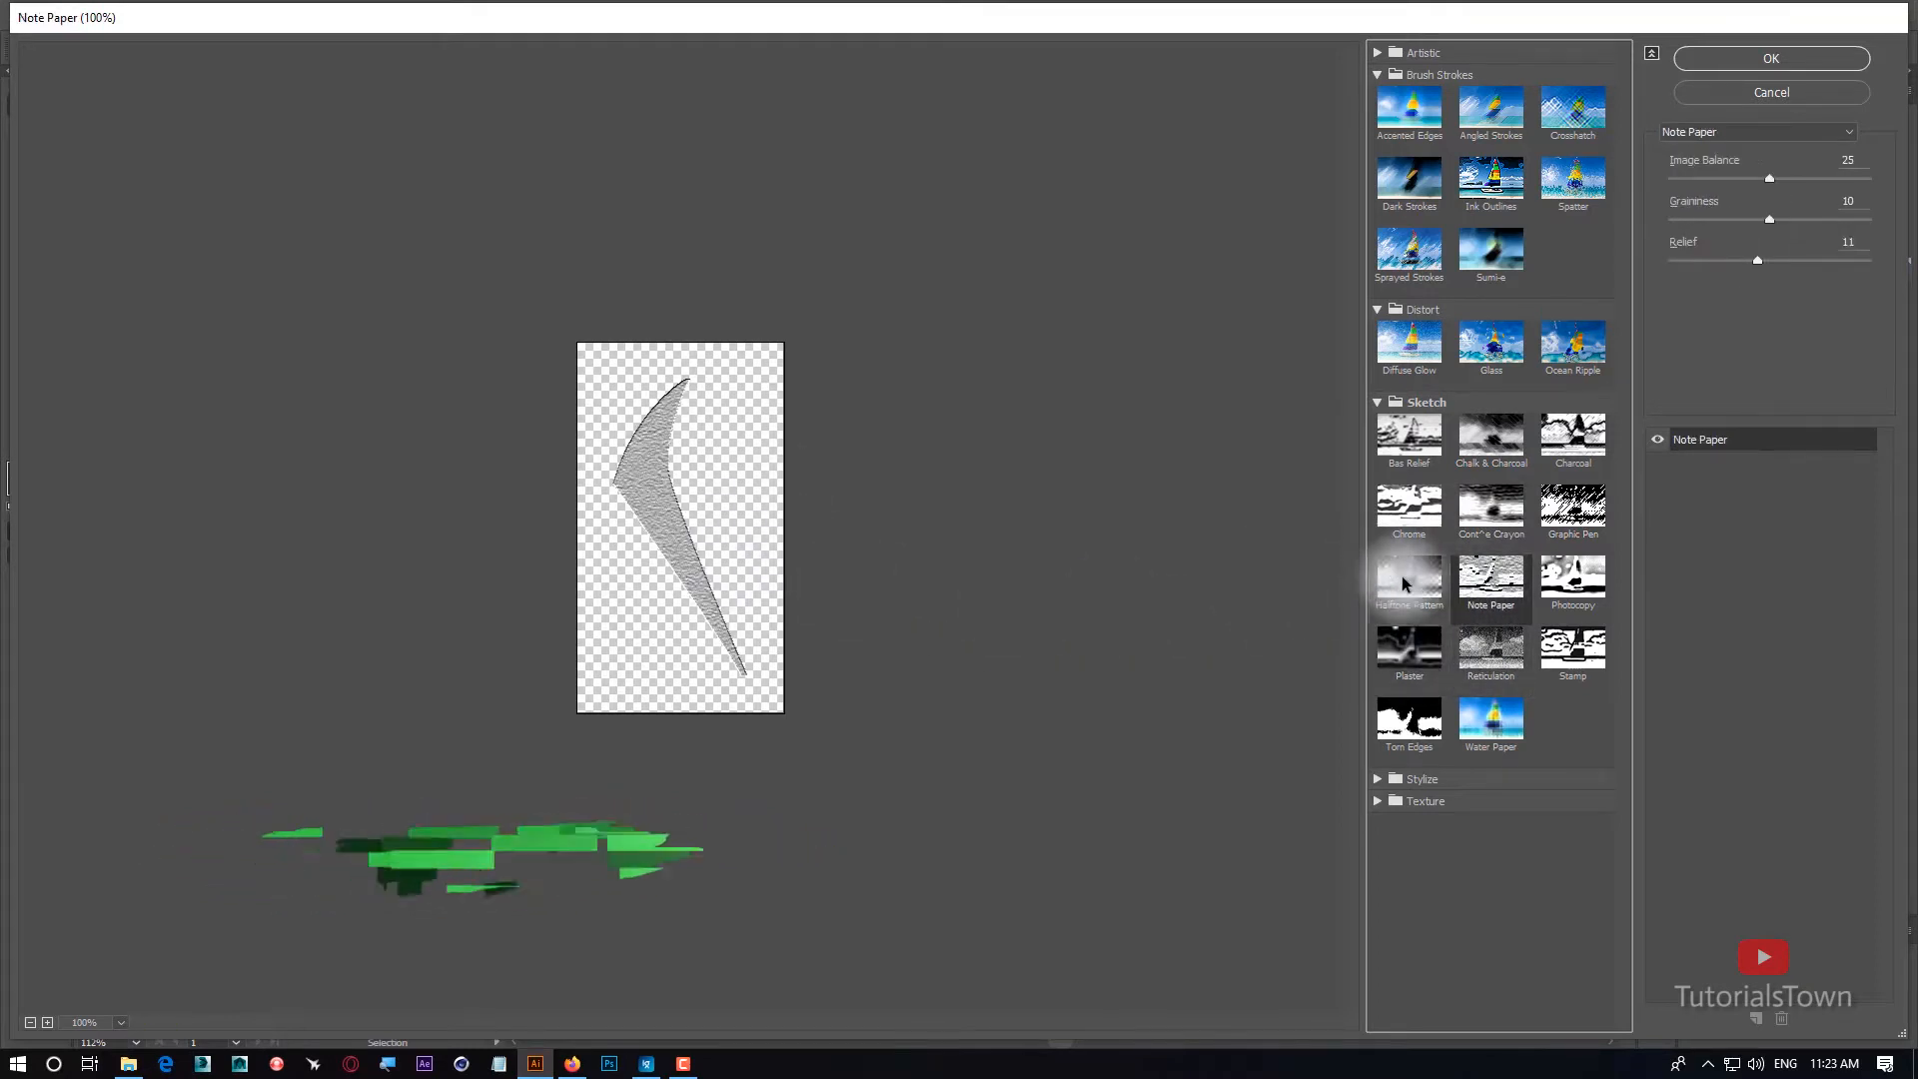
click(1378, 403)
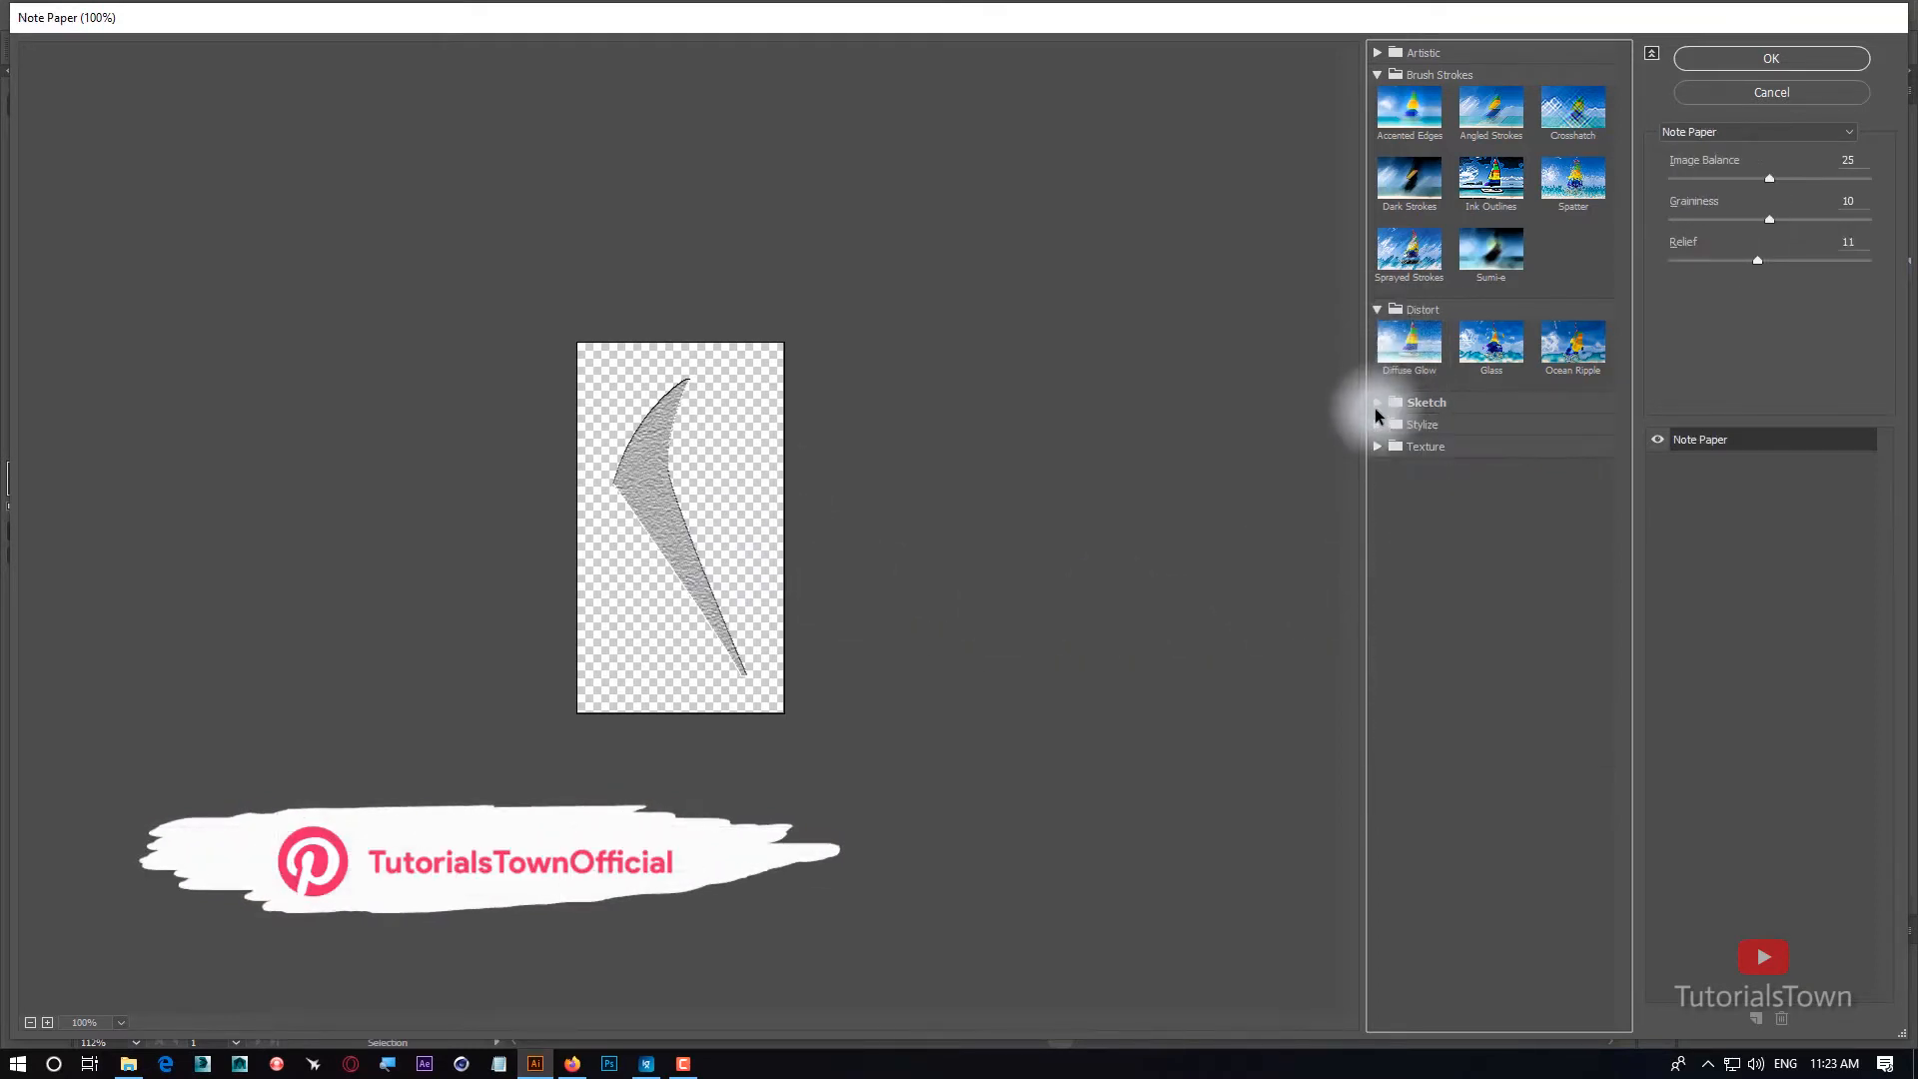
Preview the Glowing Edges filter on the collar.
click(1413, 459)
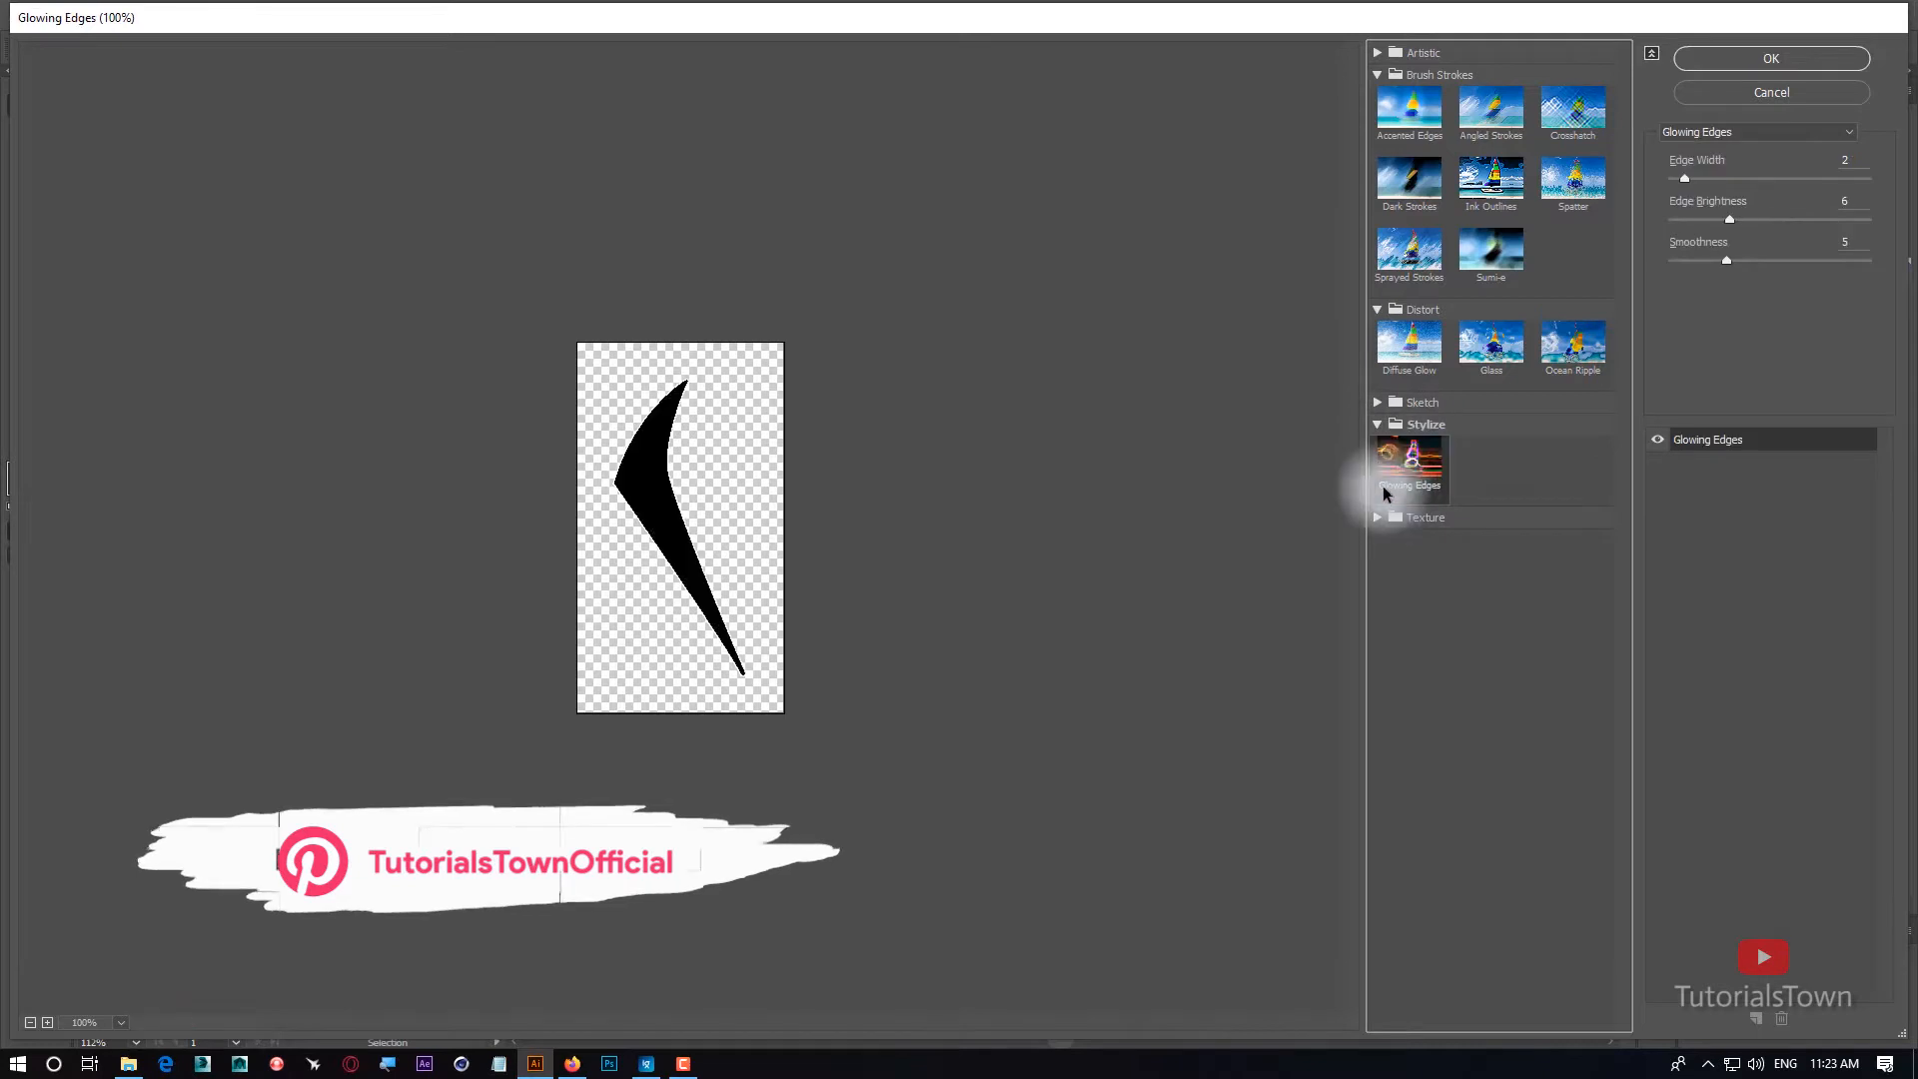
click(1378, 425)
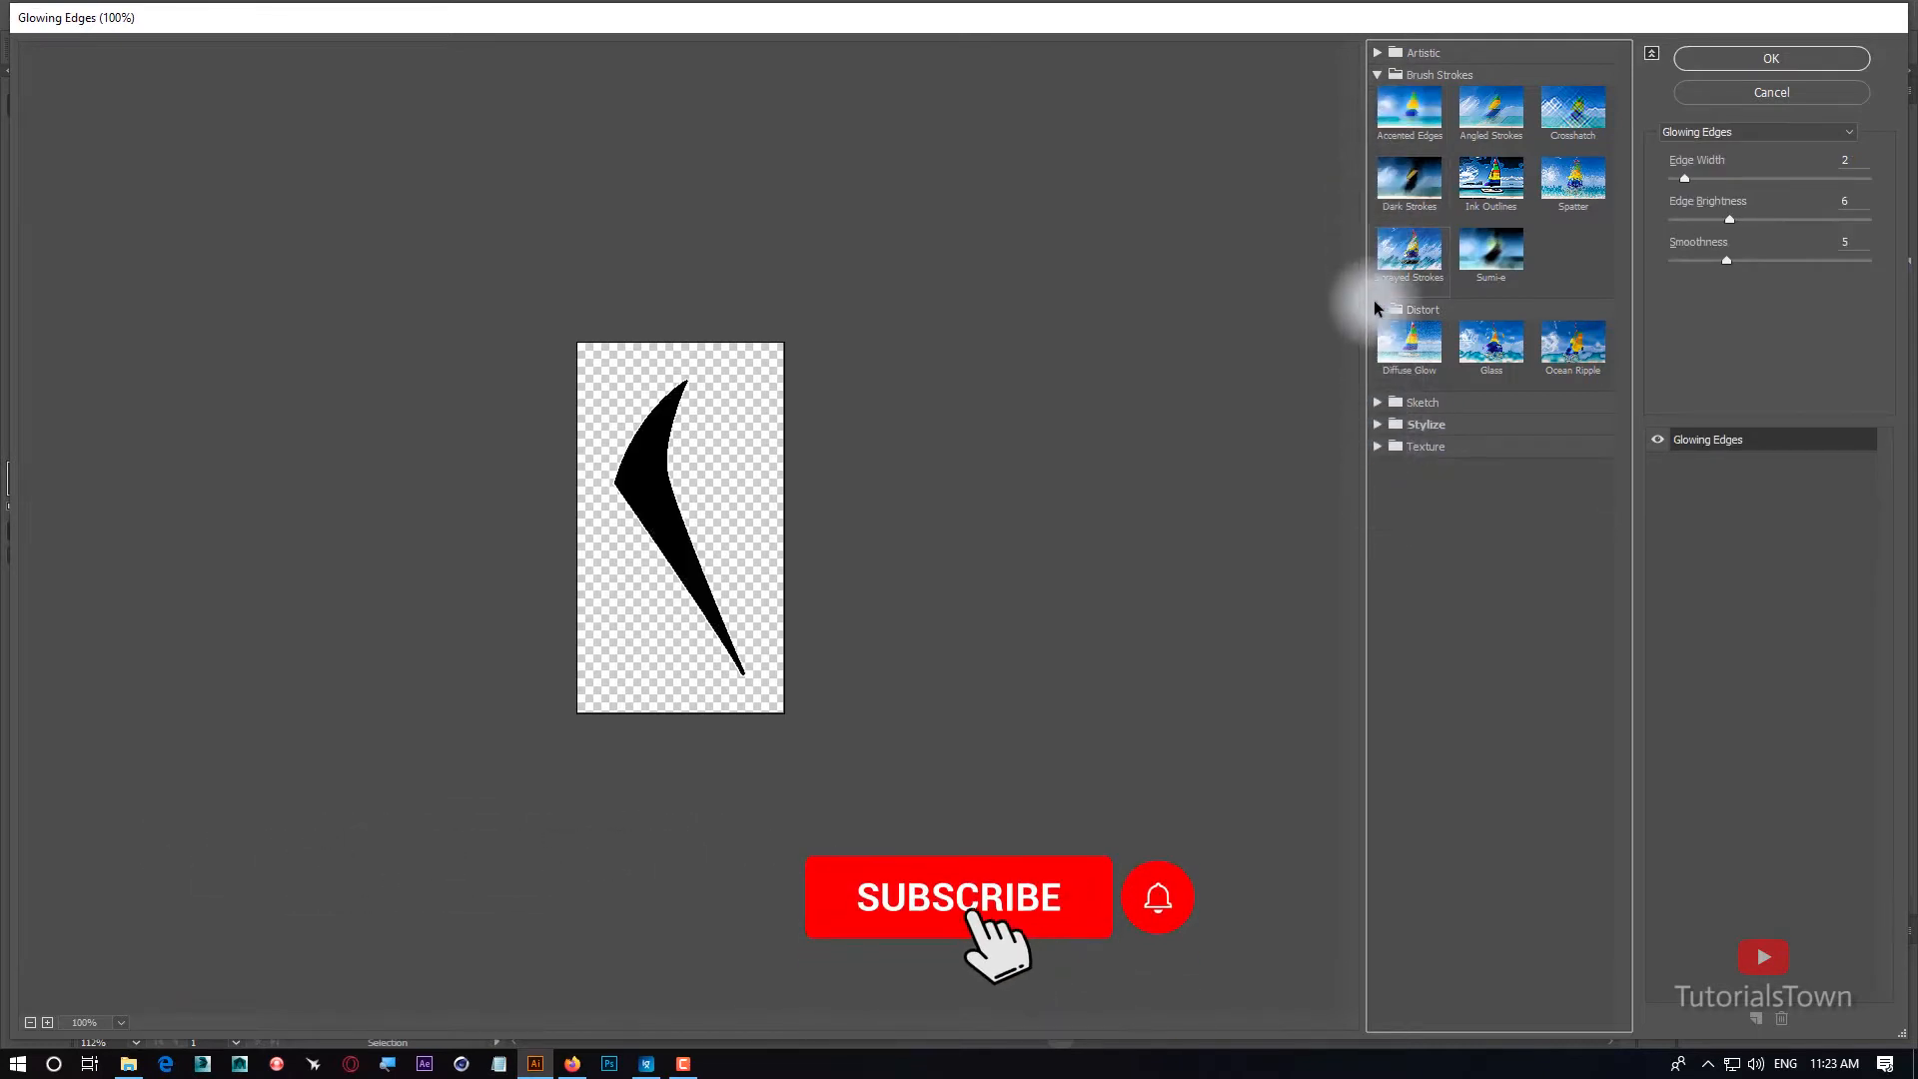
click(1426, 405)
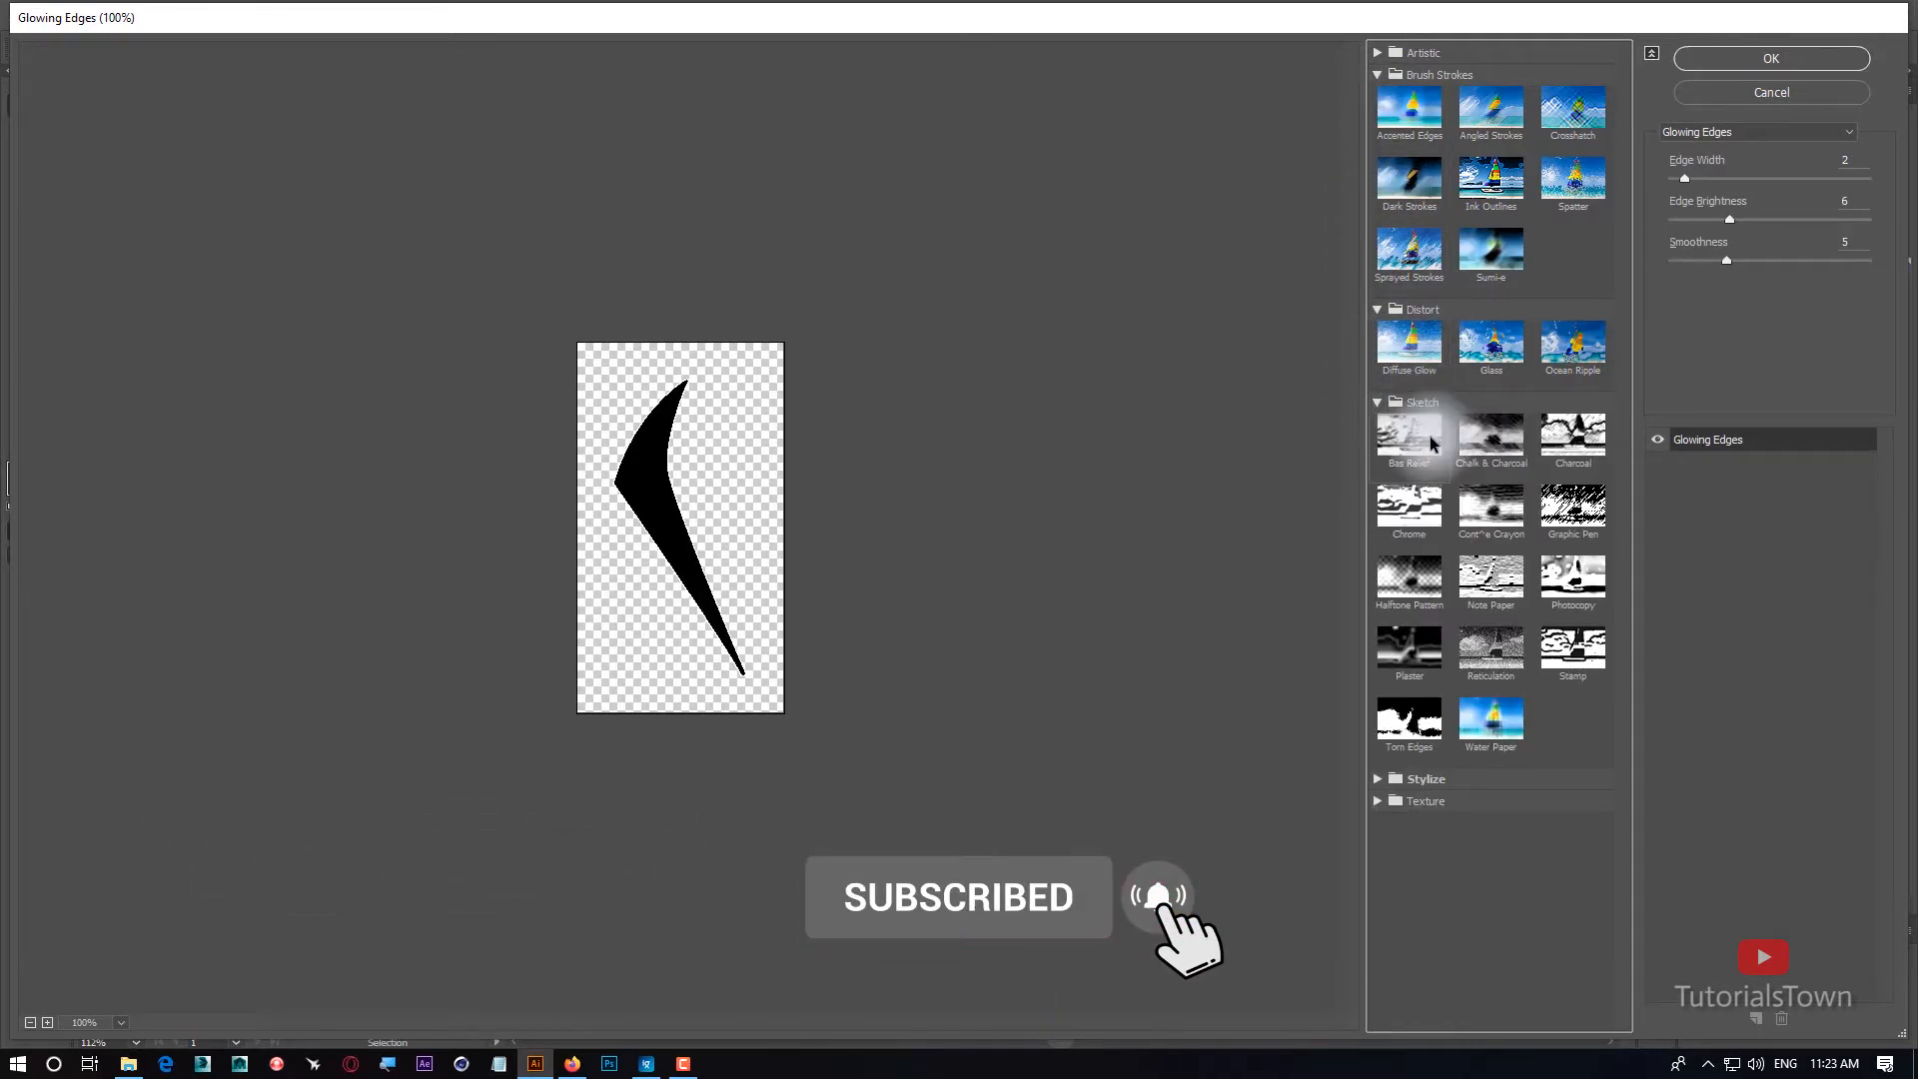
click(1429, 403)
Preview the texture filters Craquelure, Grain, Mosaic Tiles and Stained Glass on the collar.
click(1384, 446)
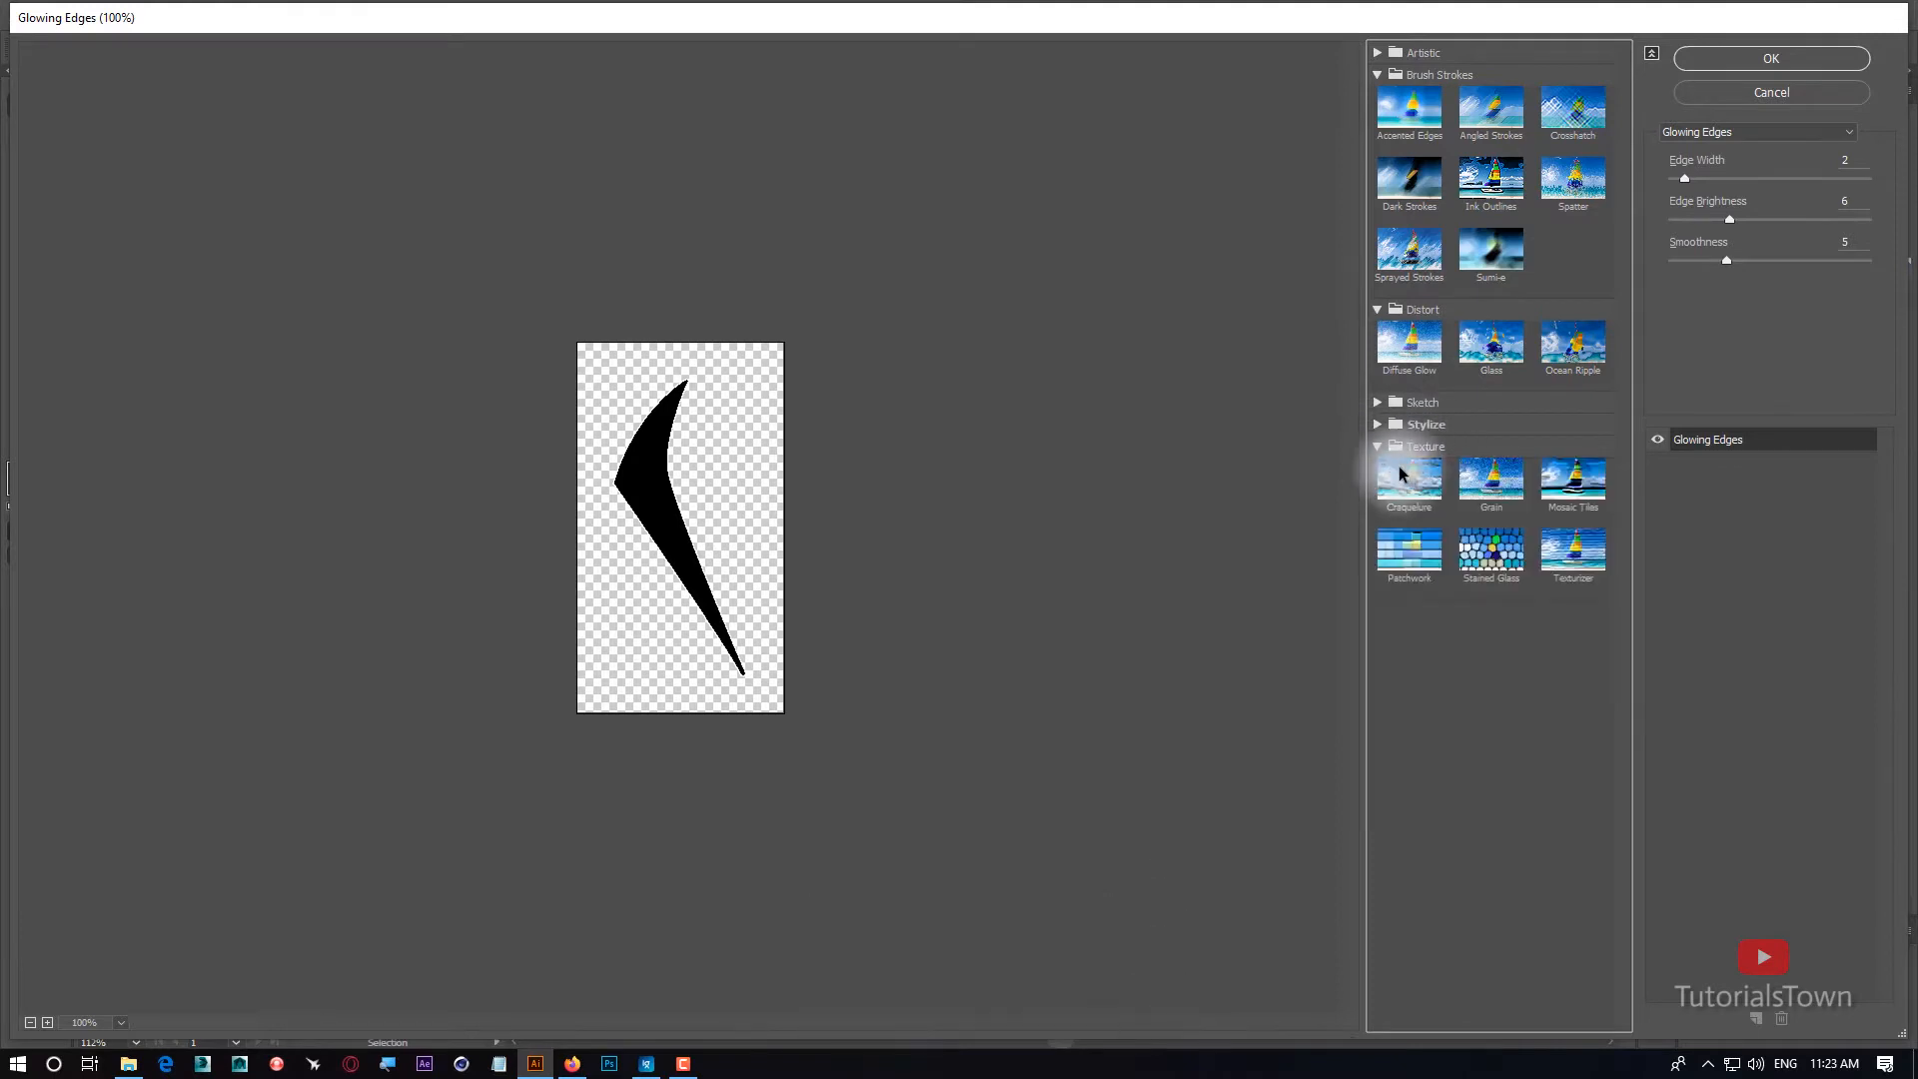
click(1413, 479)
click(1490, 479)
click(1573, 479)
click(1473, 564)
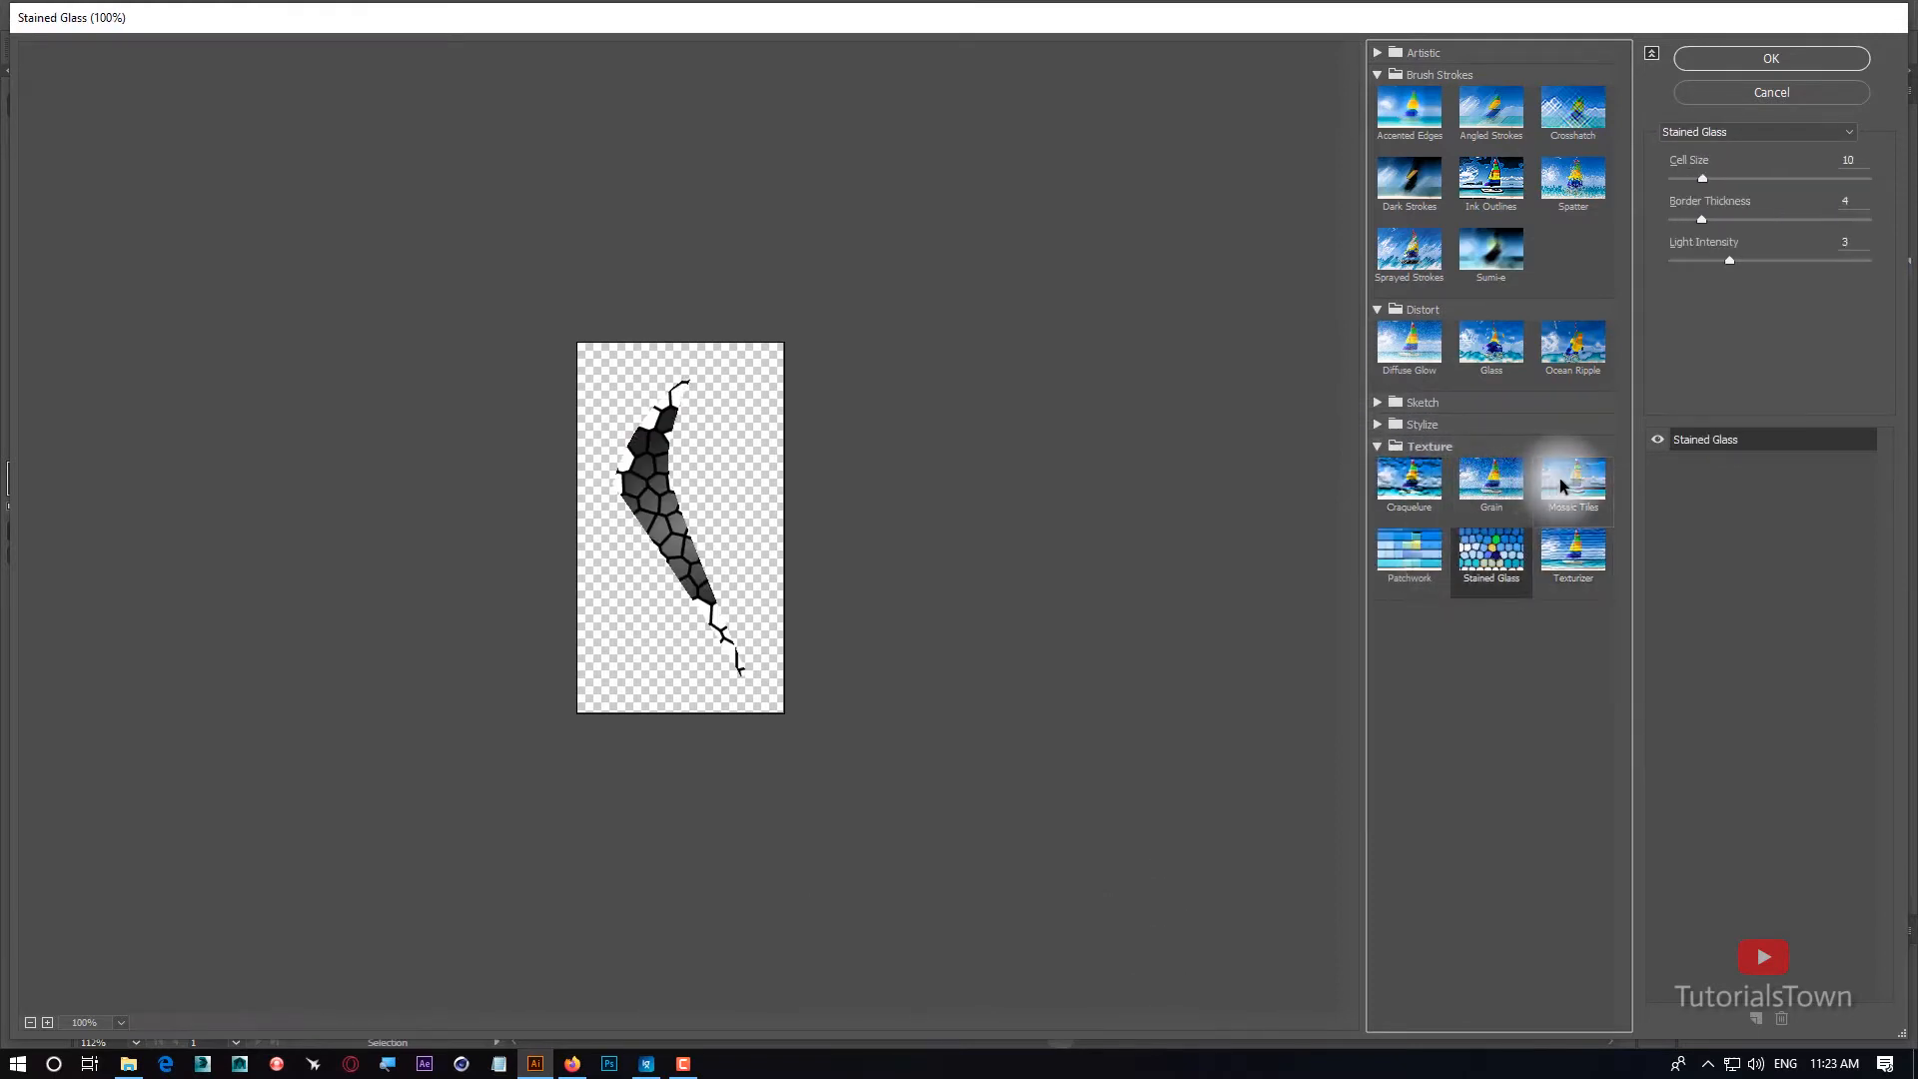
click(1564, 479)
Try the Grain texture on the collar with intensity 32 and the Clumped grain type.
click(1509, 481)
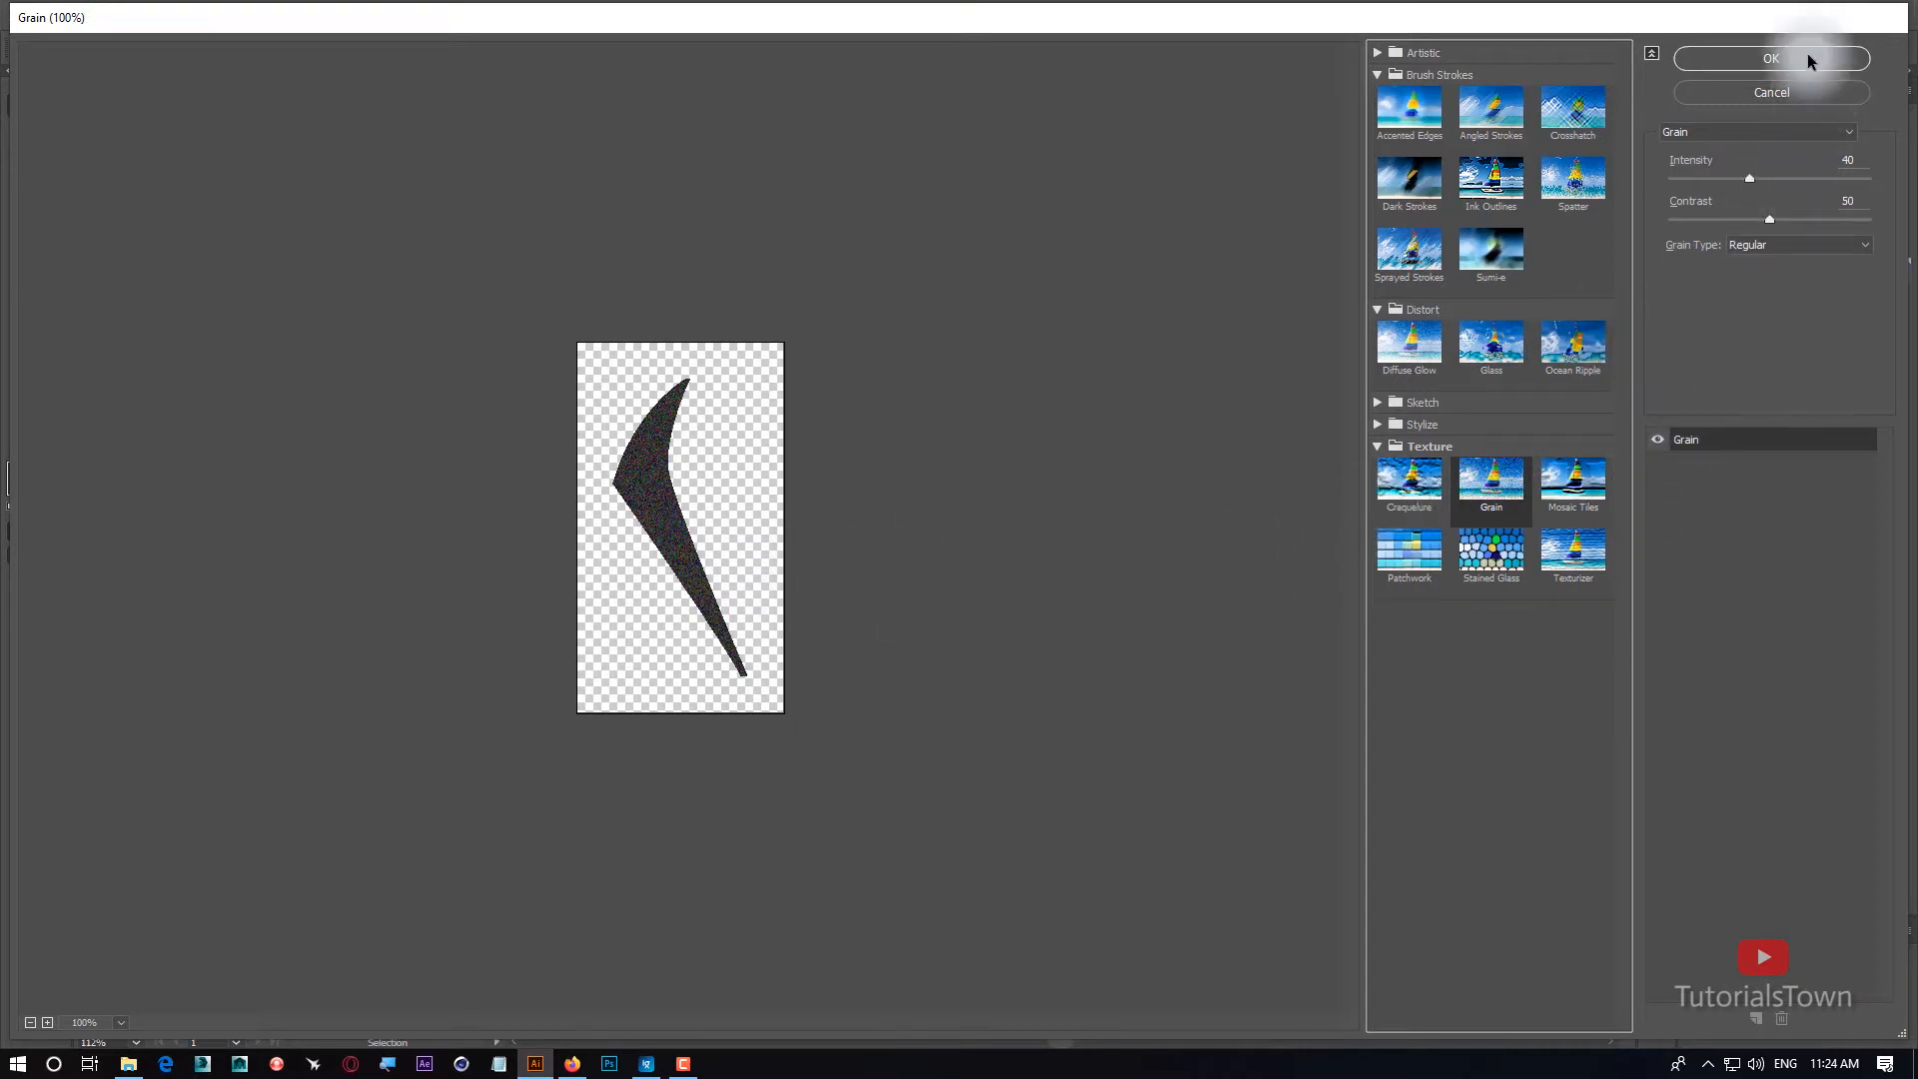
click(1751, 179)
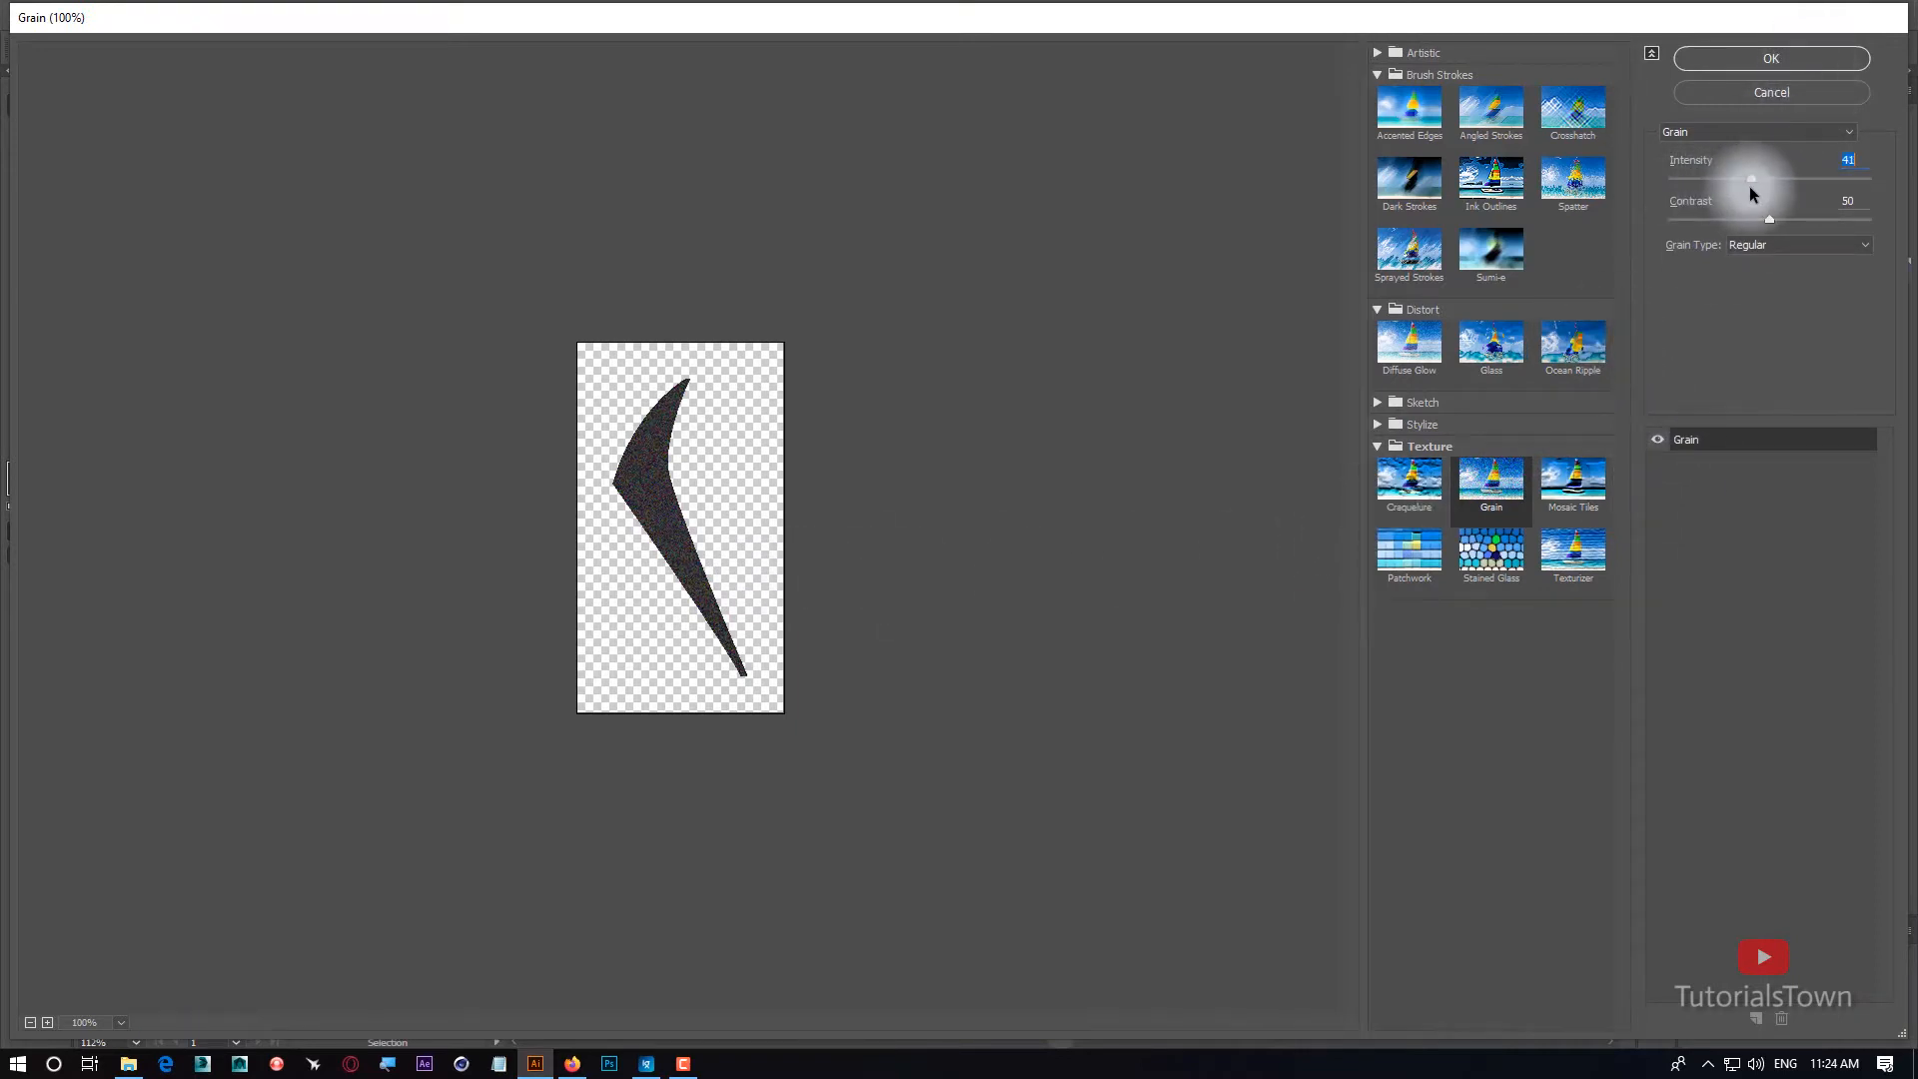
click(47, 1022)
click(47, 1022)
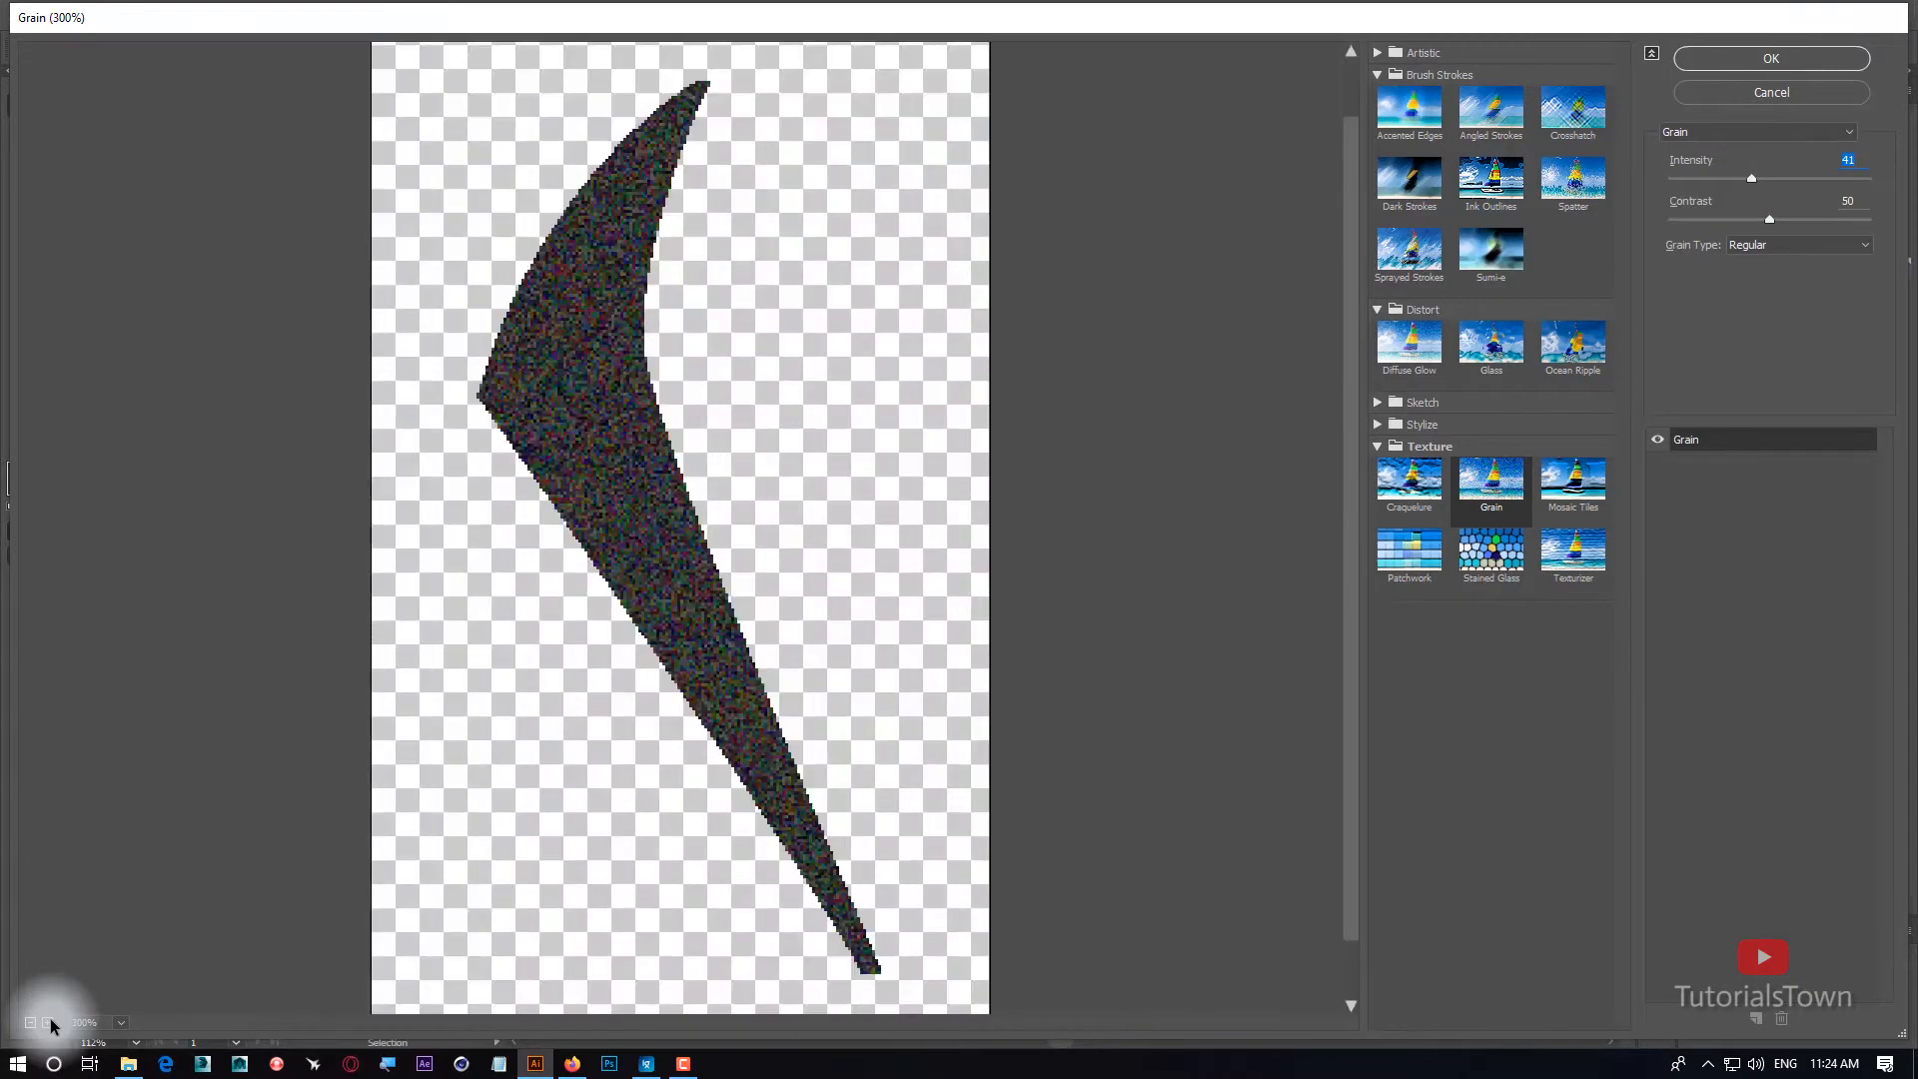
click(47, 1023)
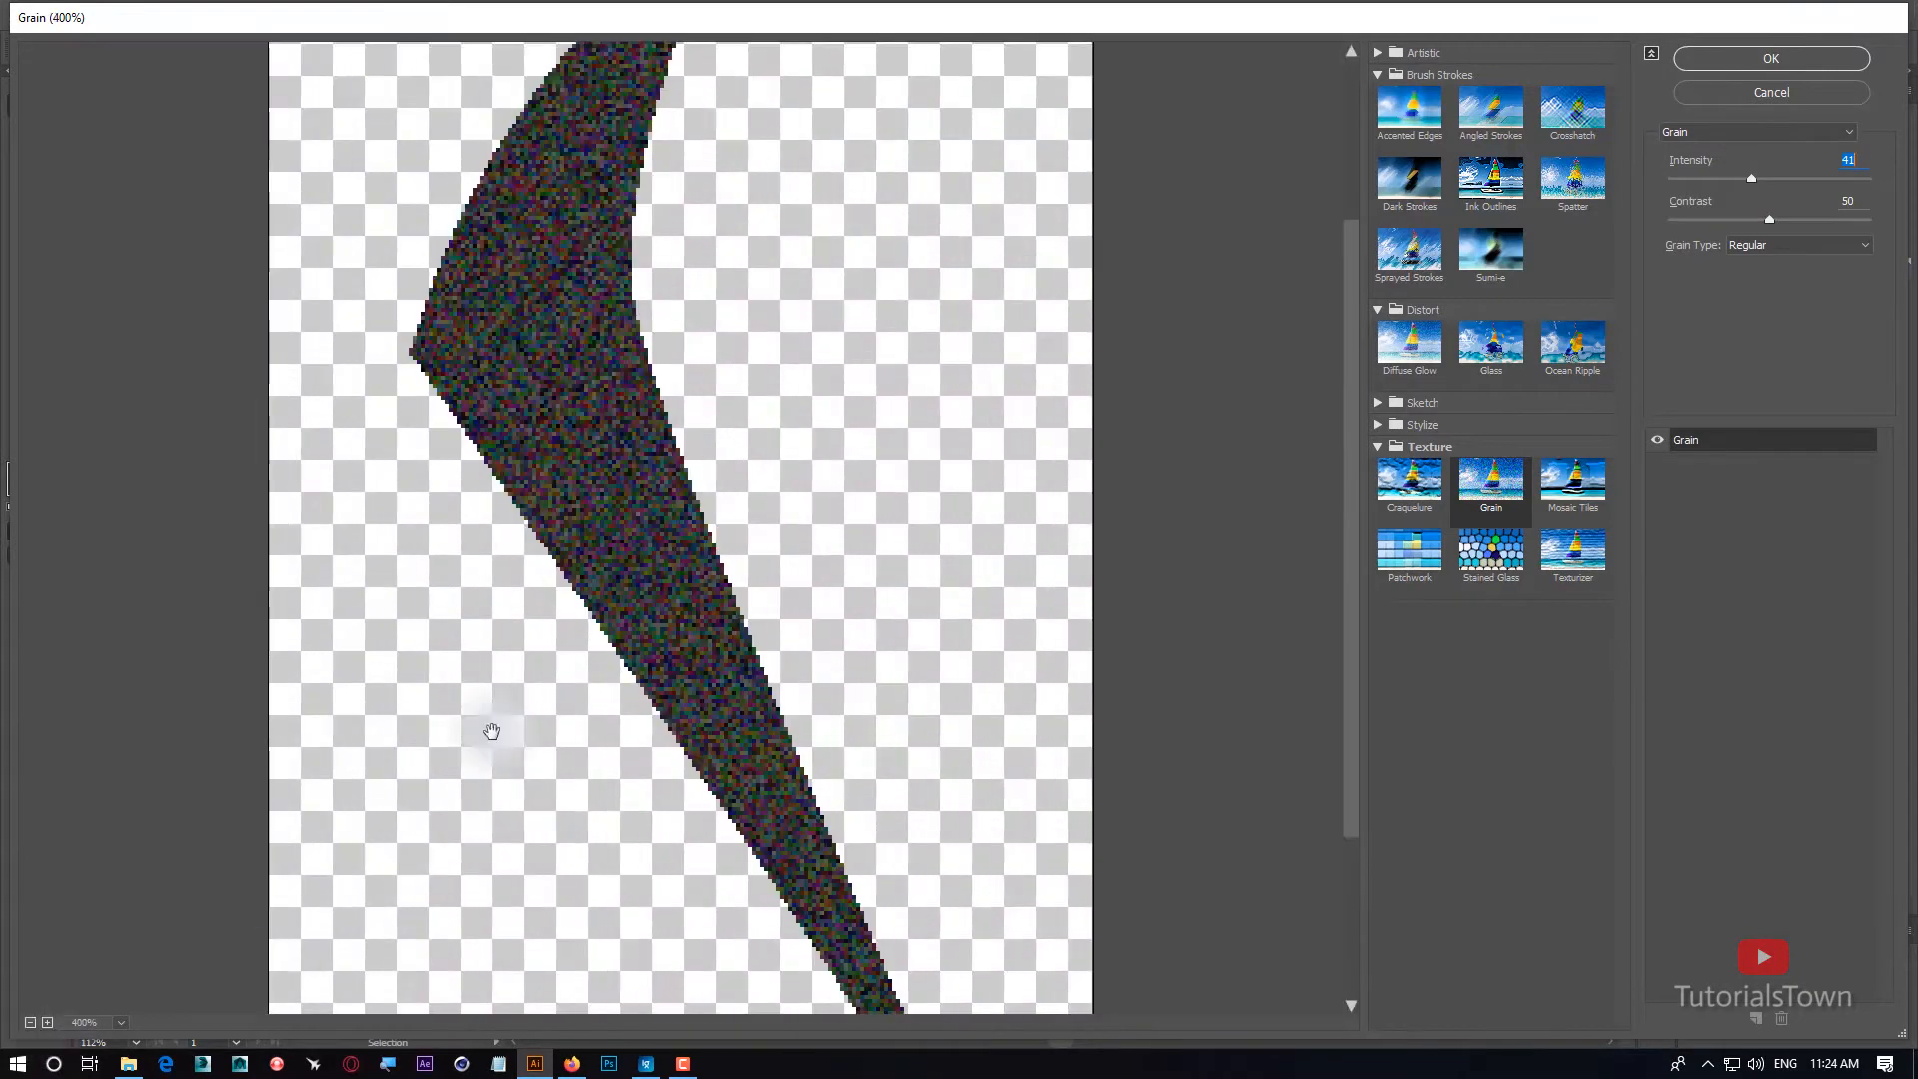
click(1773, 244)
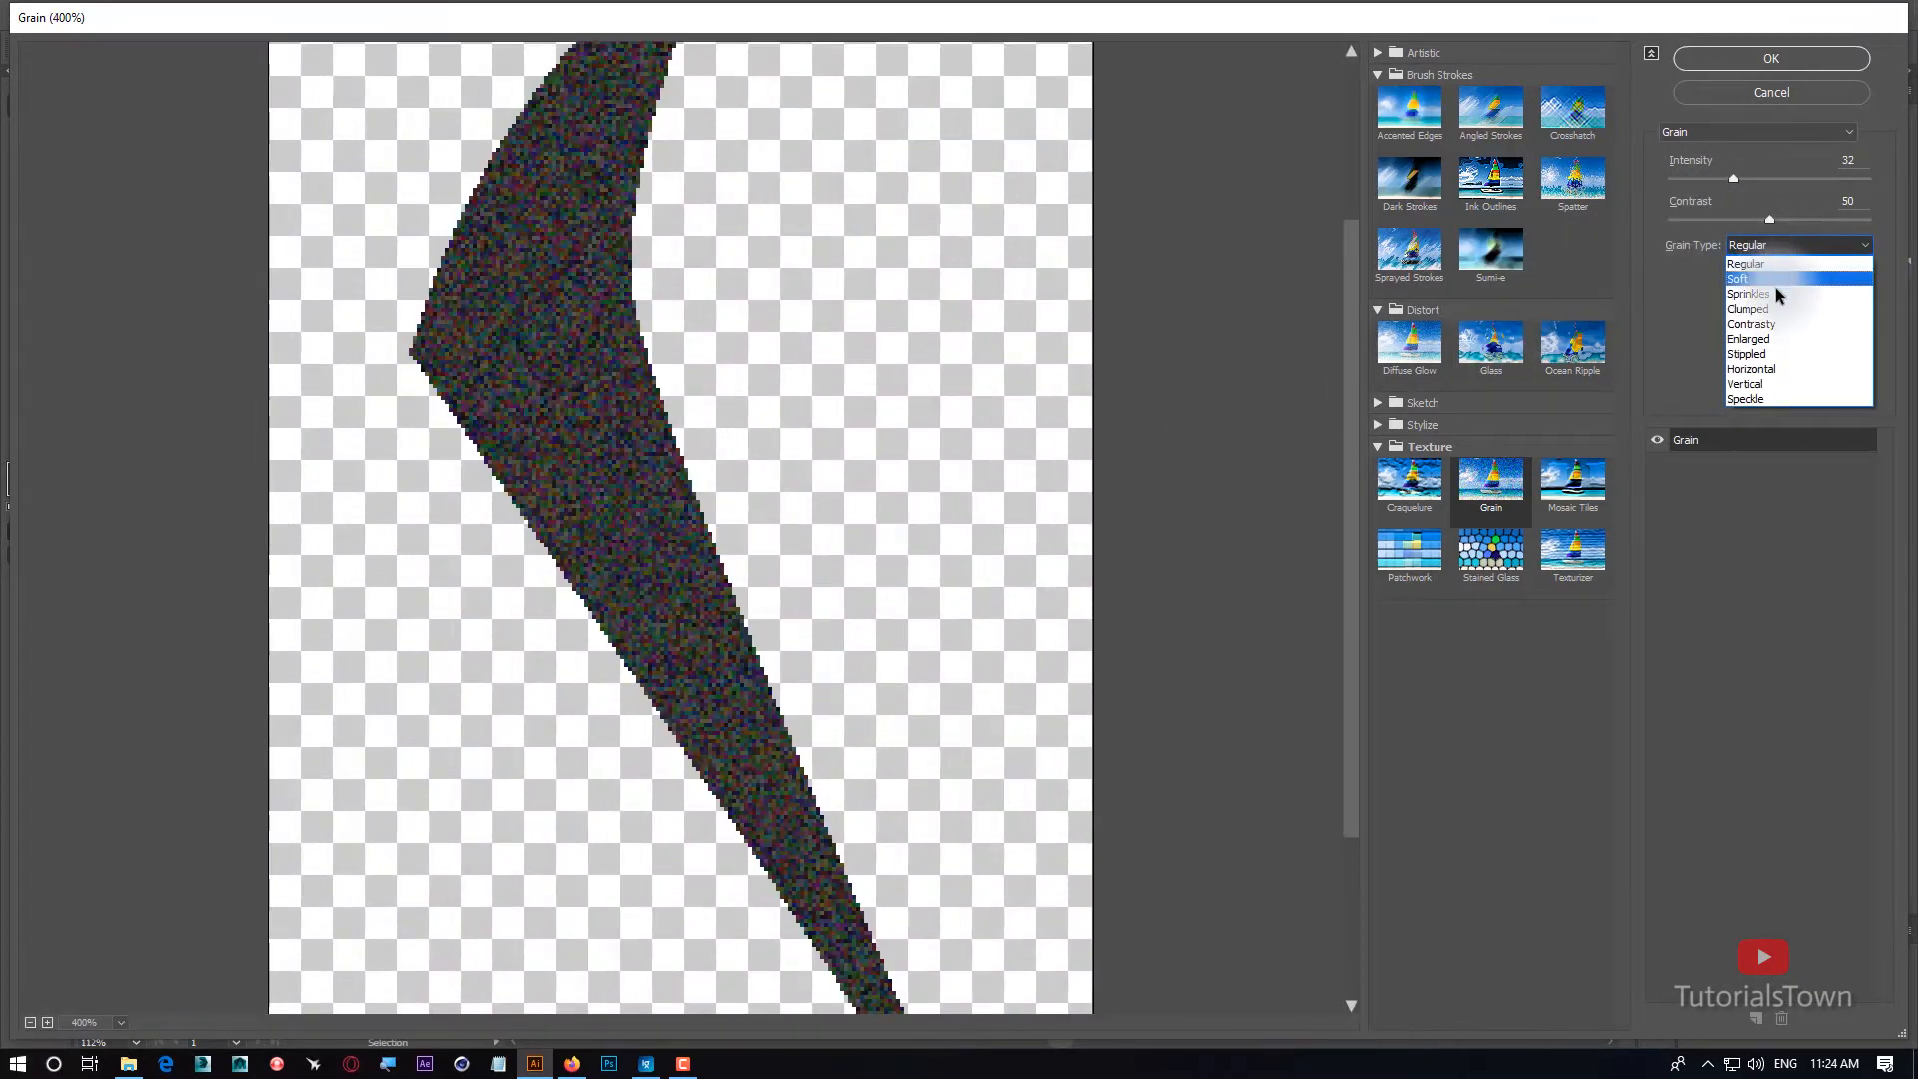
click(1777, 308)
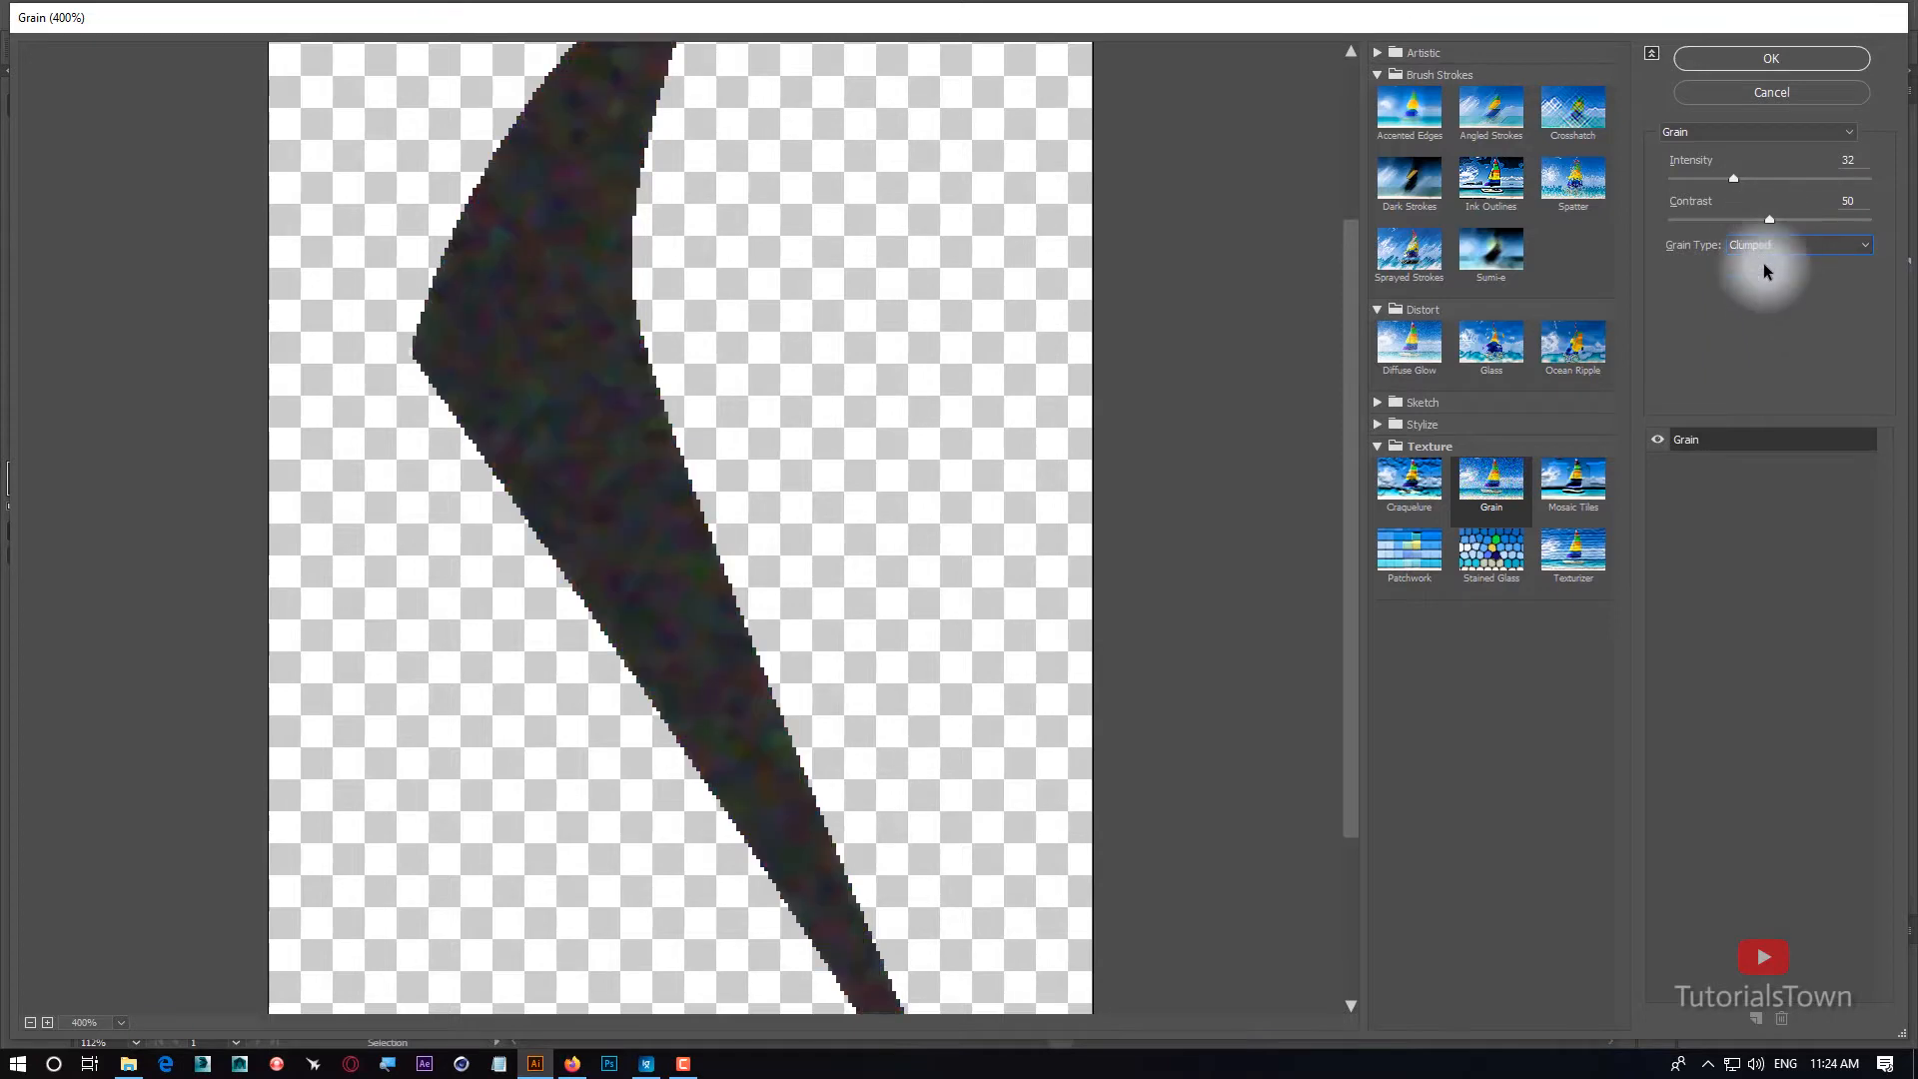
click(1764, 247)
click(1744, 308)
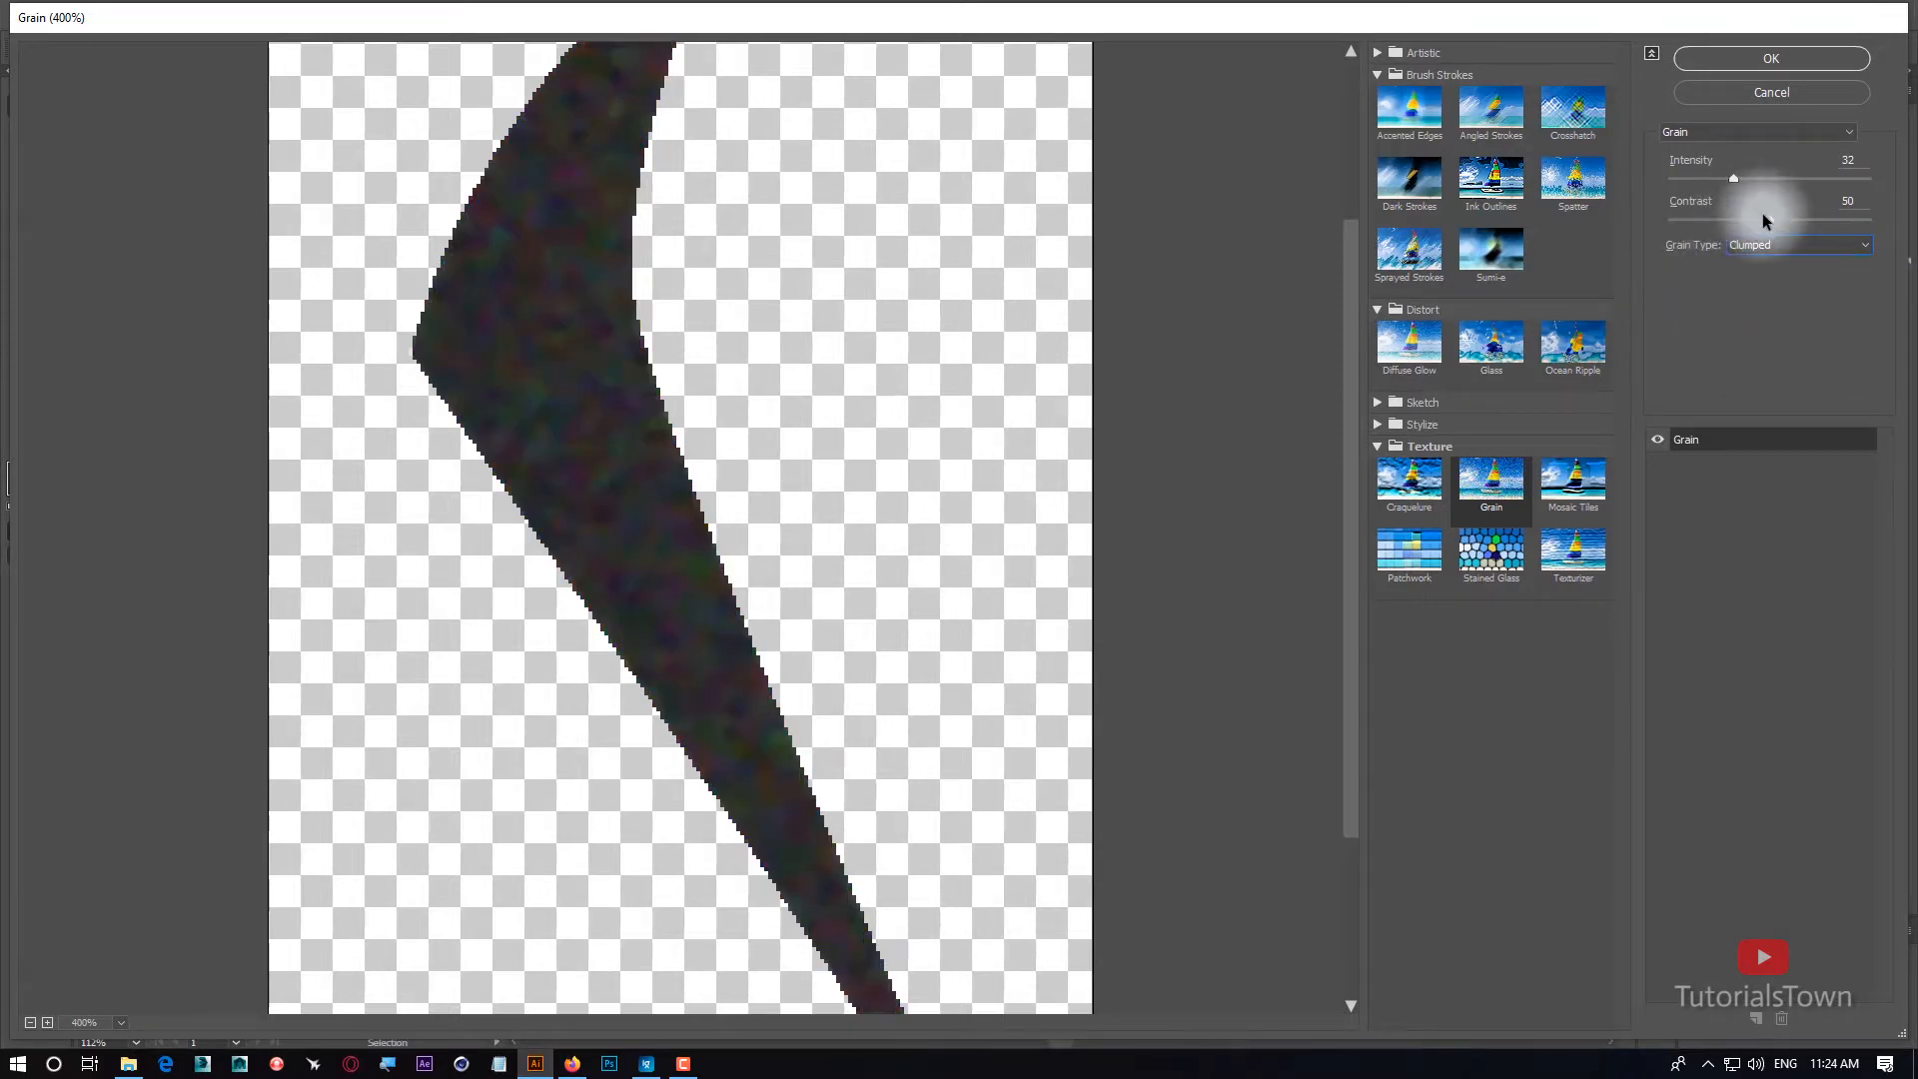
Apply the Film Grain effect to the collar and cuffs with the Grain amount set to 2.
click(1409, 248)
click(1377, 53)
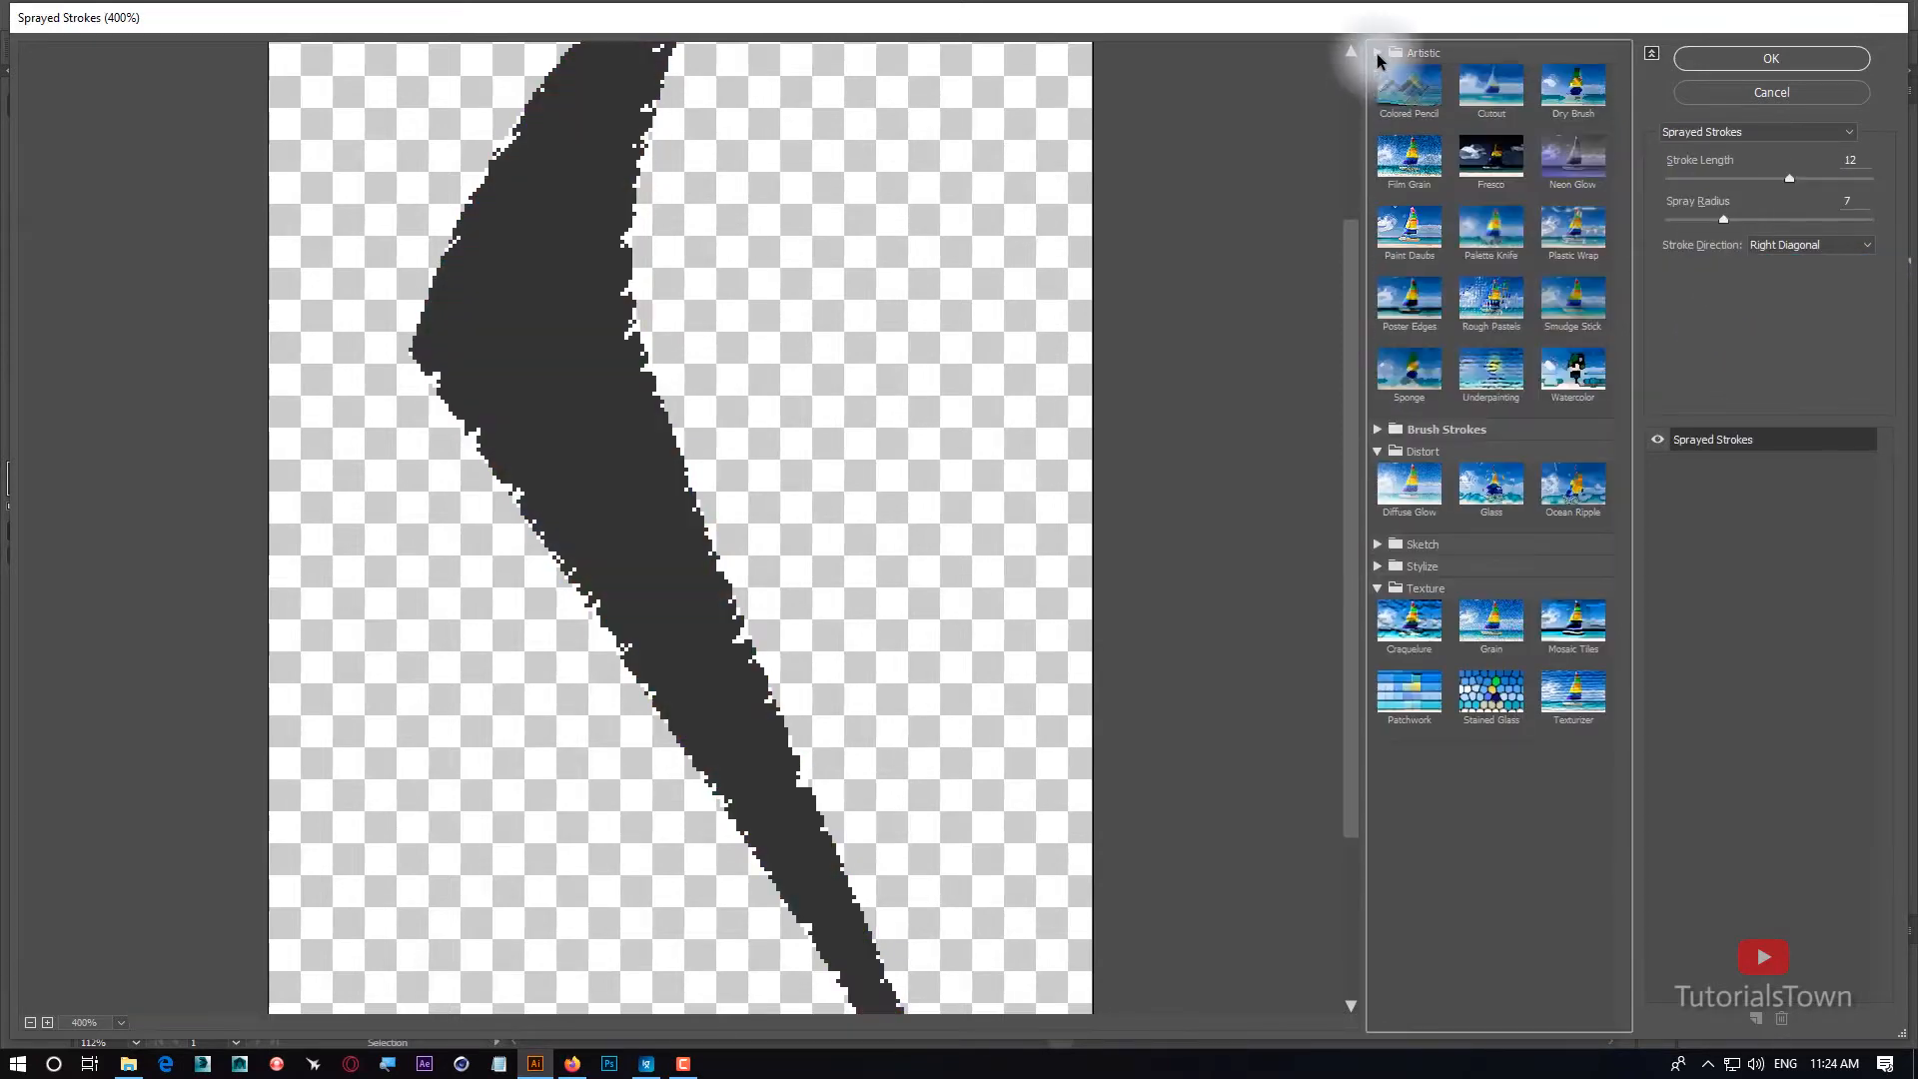
click(1409, 156)
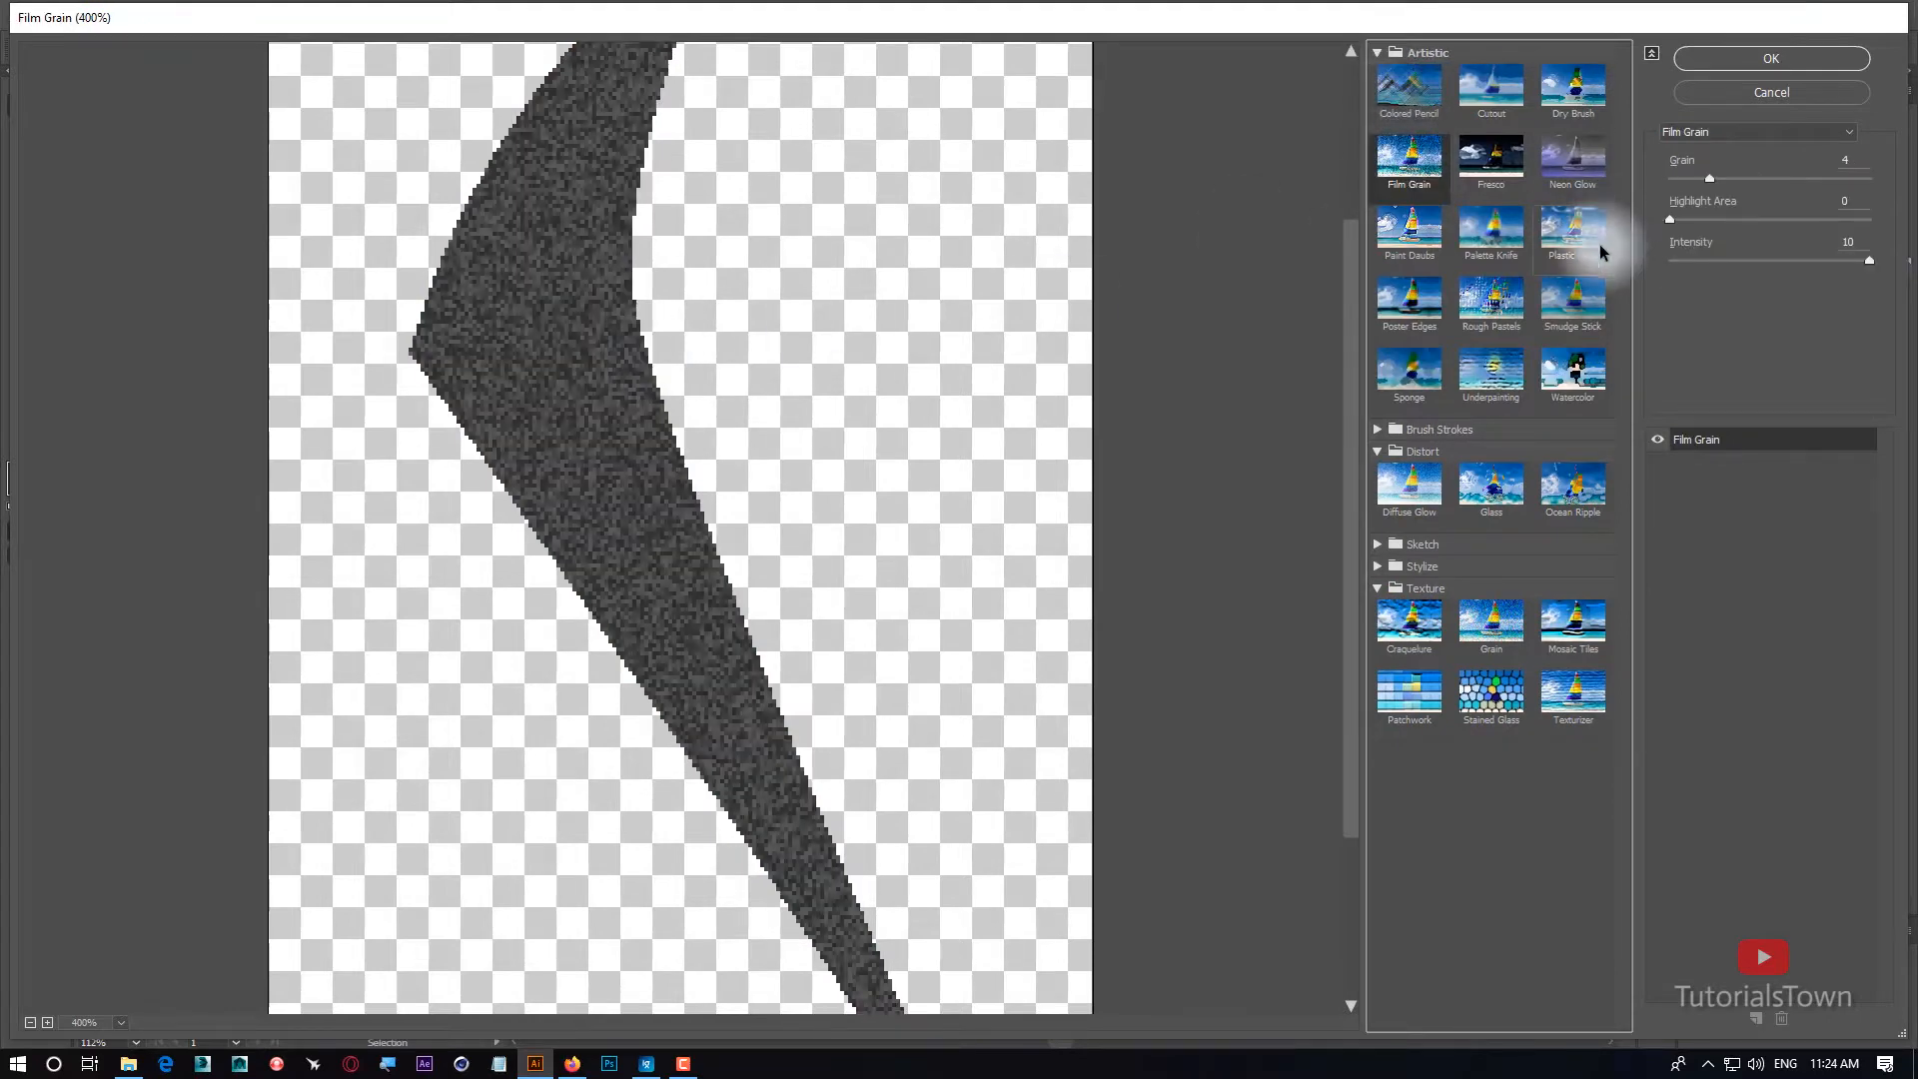
drag(1671, 220, 1687, 175)
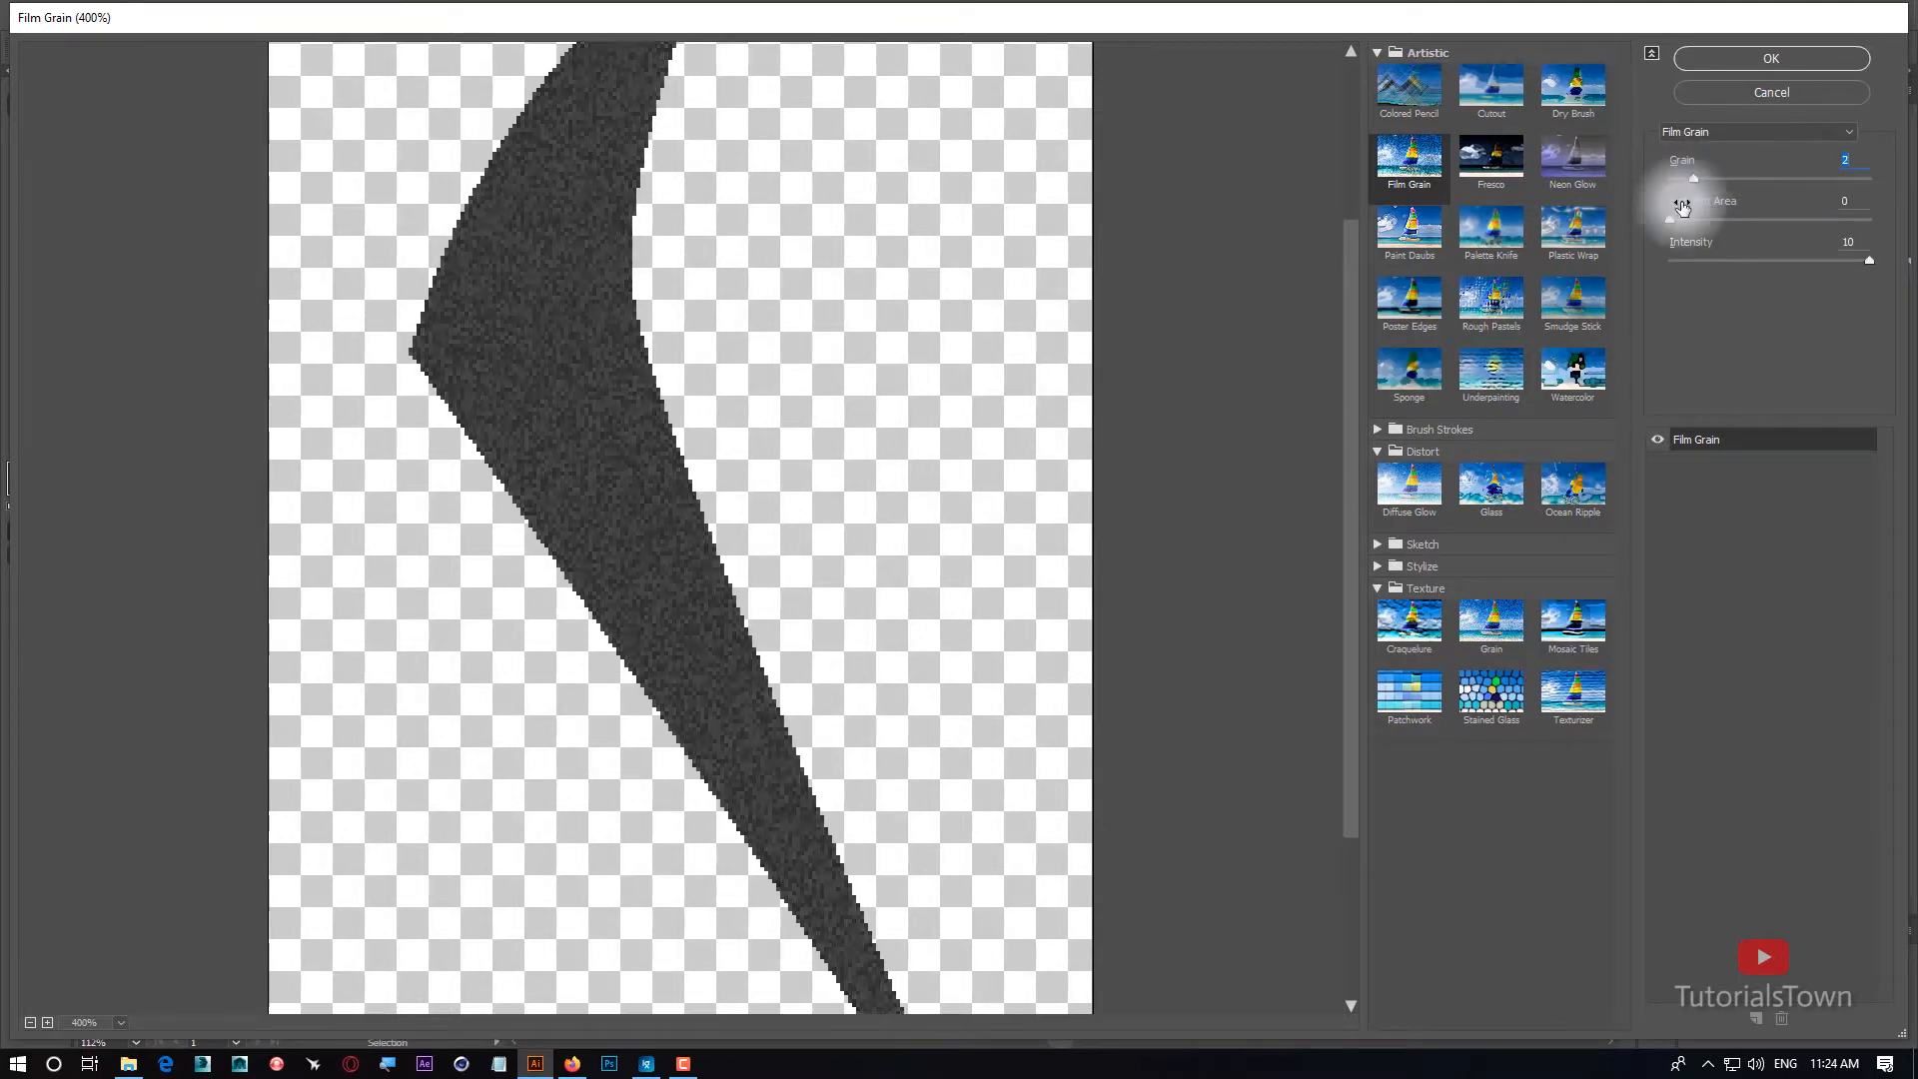
click(1754, 60)
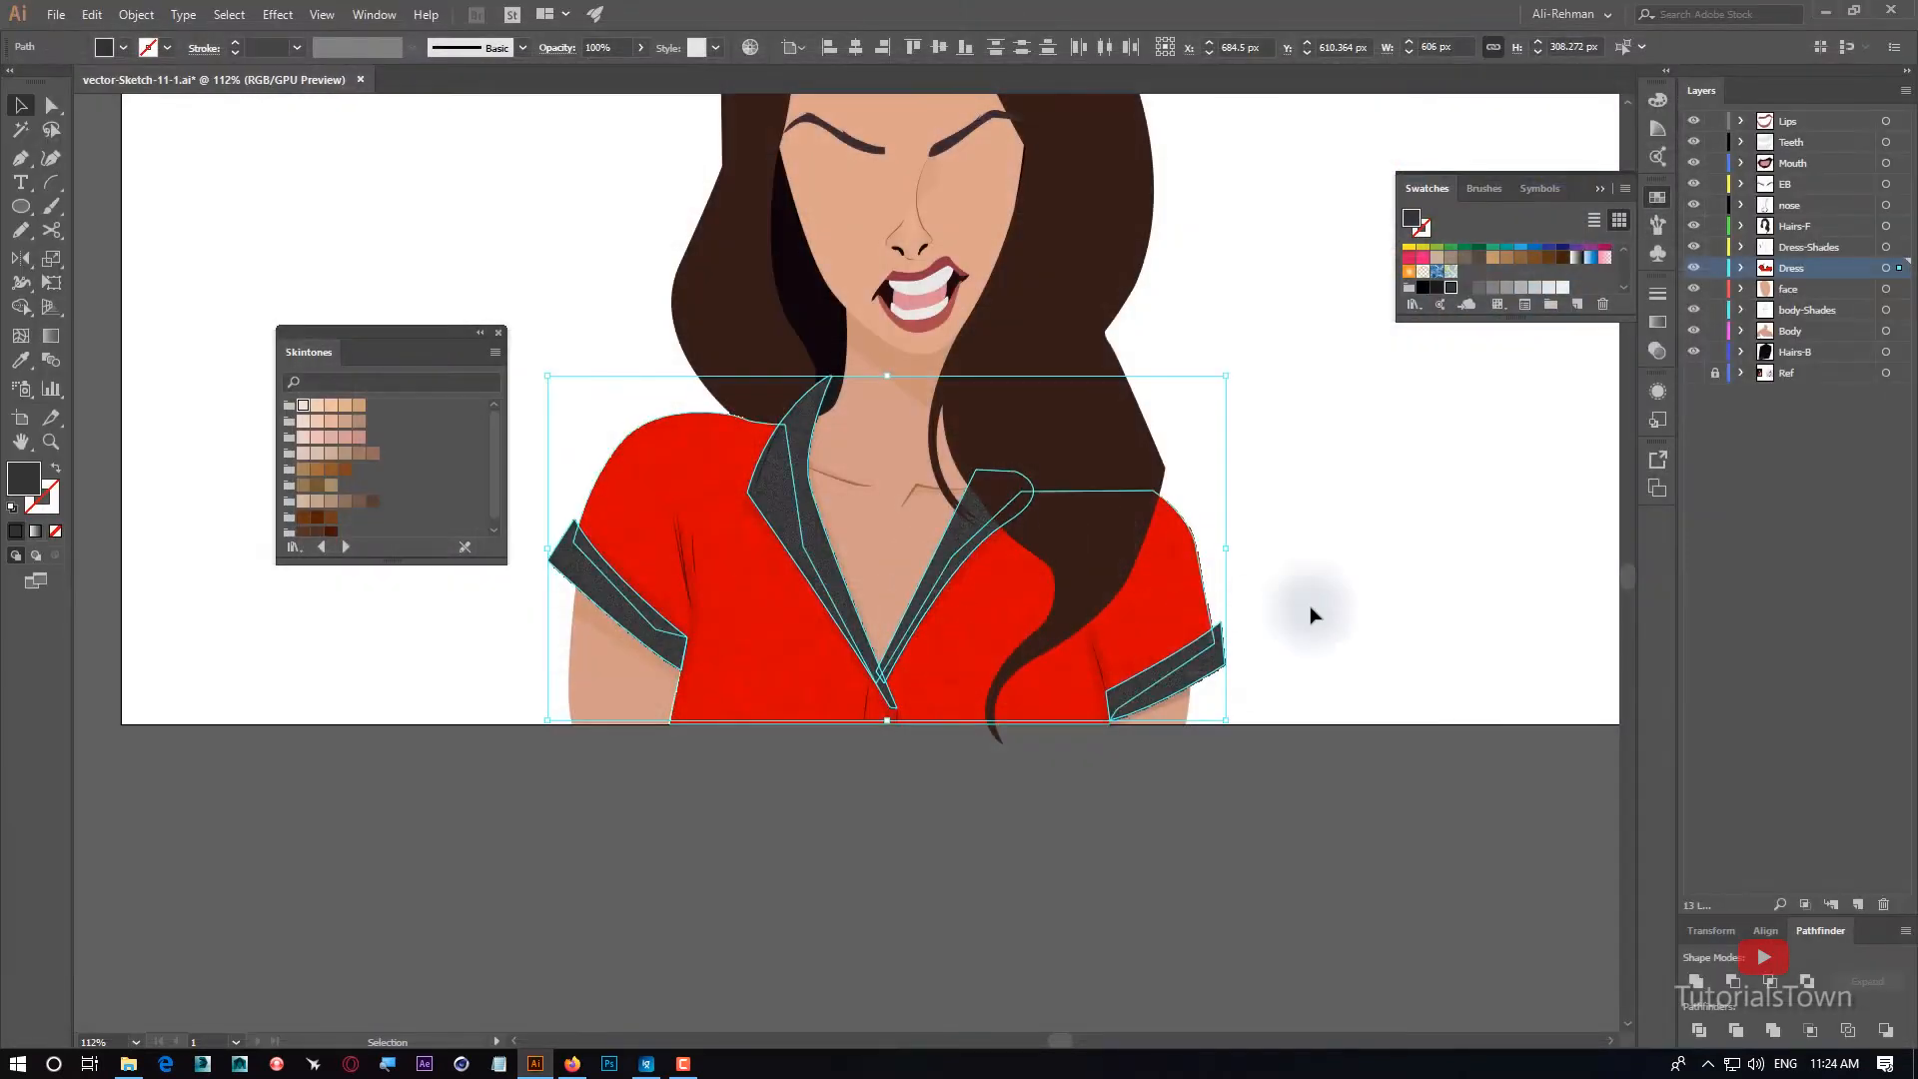
Deselect the artwork, inspect the texture on the collar and cuffs up close, and save the document.
click(1440, 523)
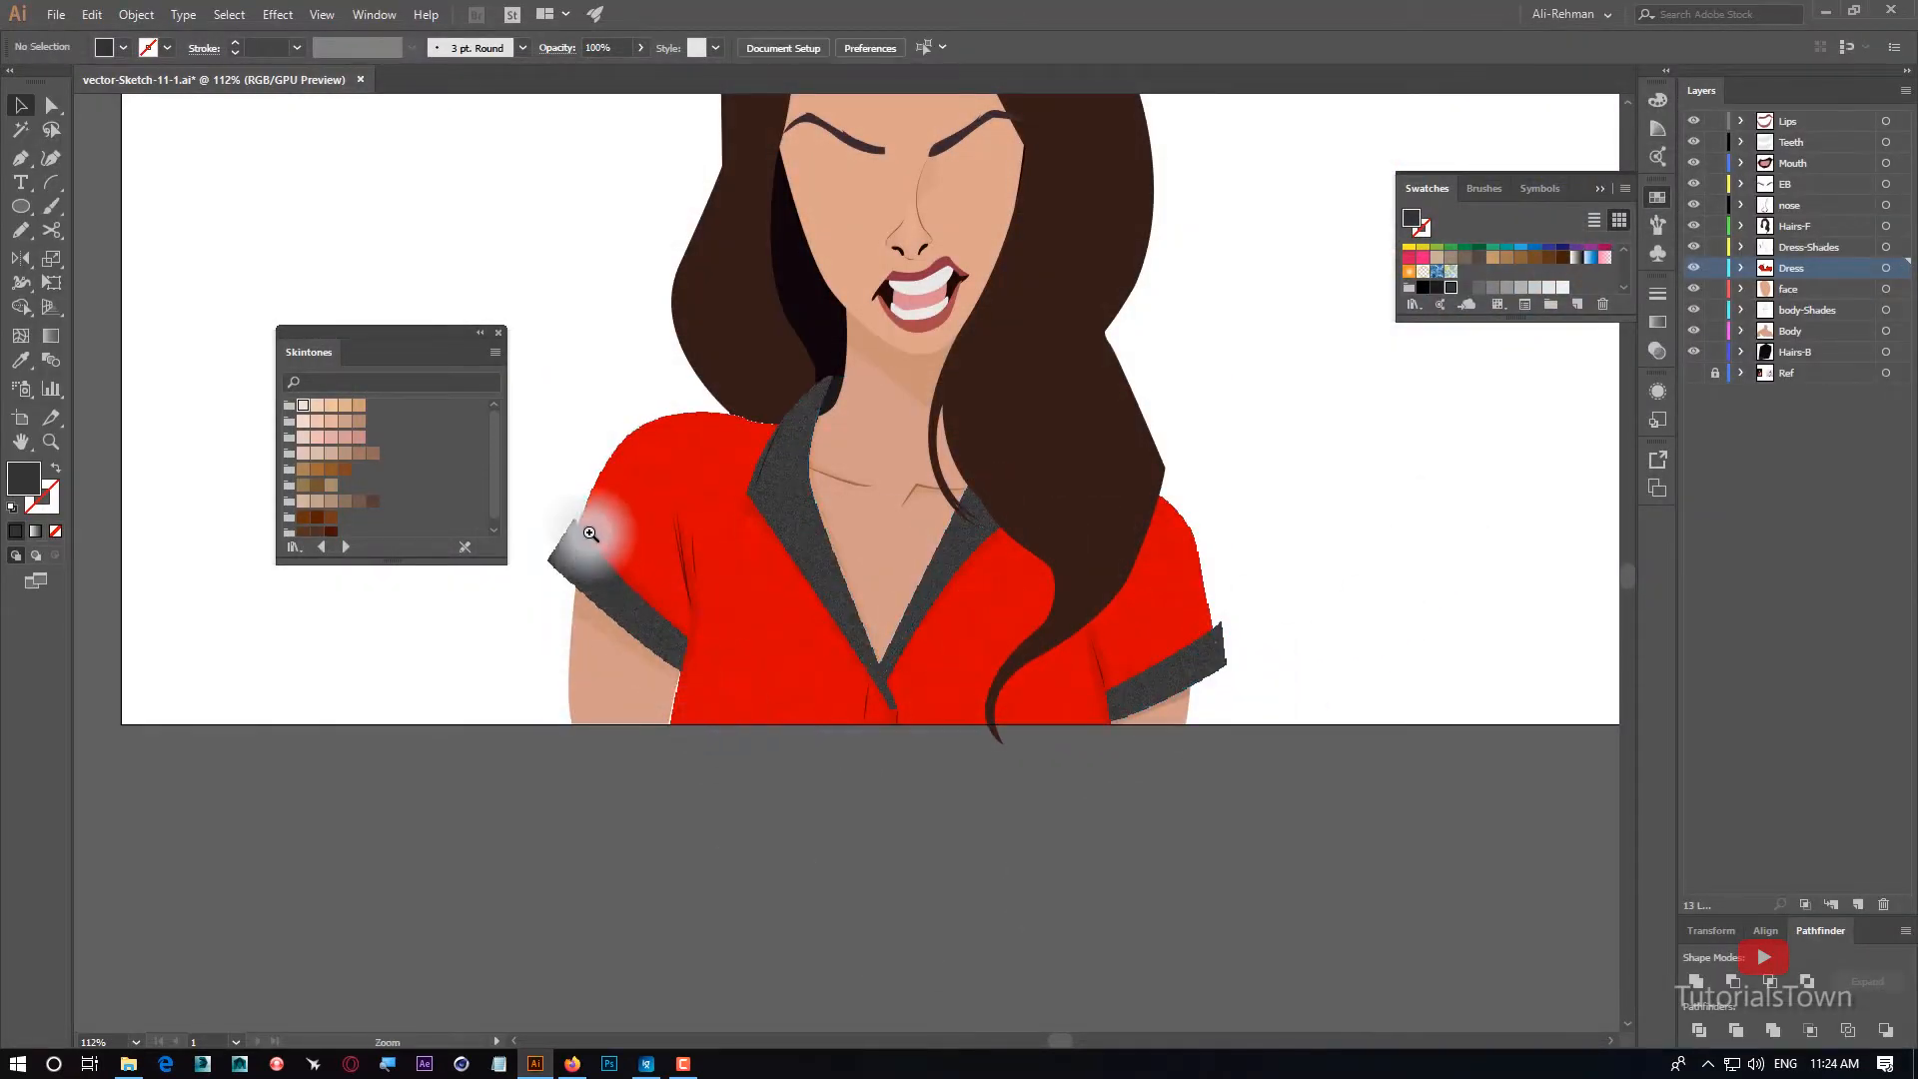
drag(591, 534, 710, 779)
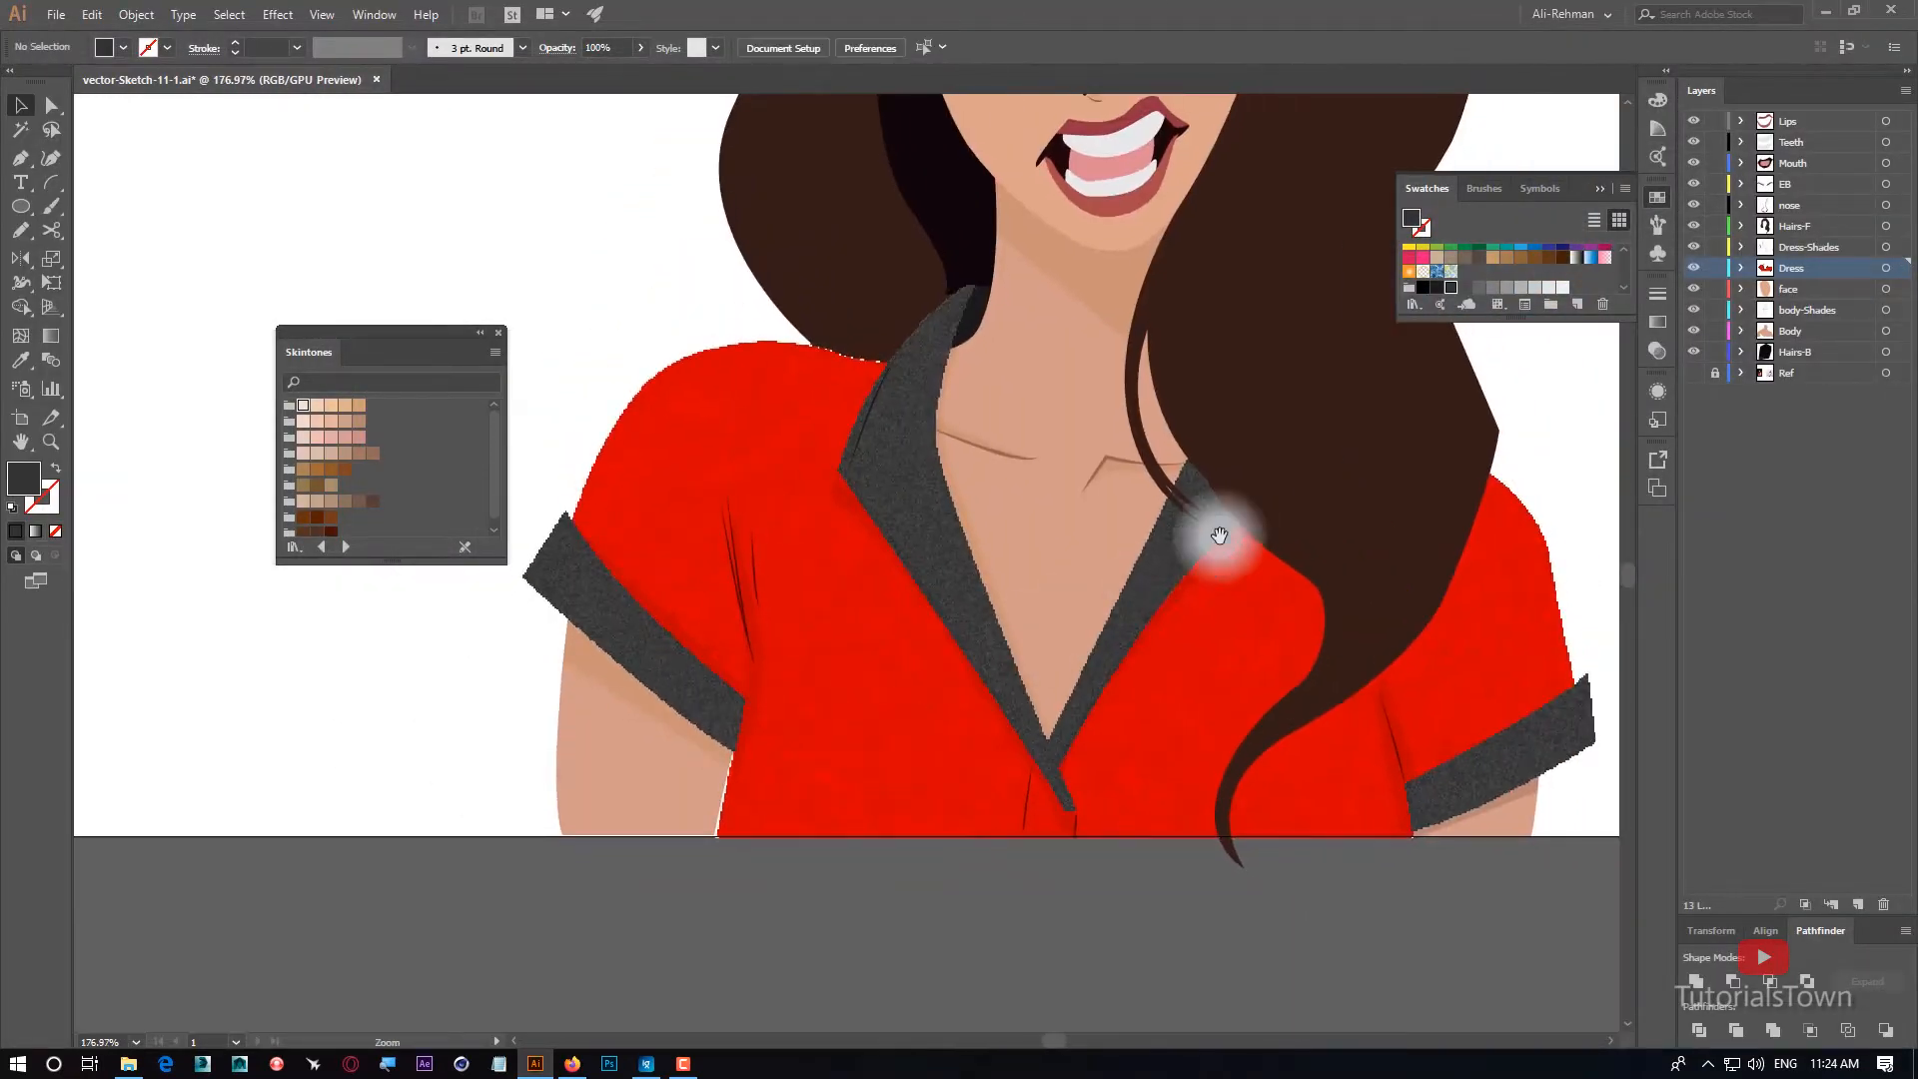
drag(1220, 535, 937, 929)
key(ctrl+0)
key(ctrl+s)
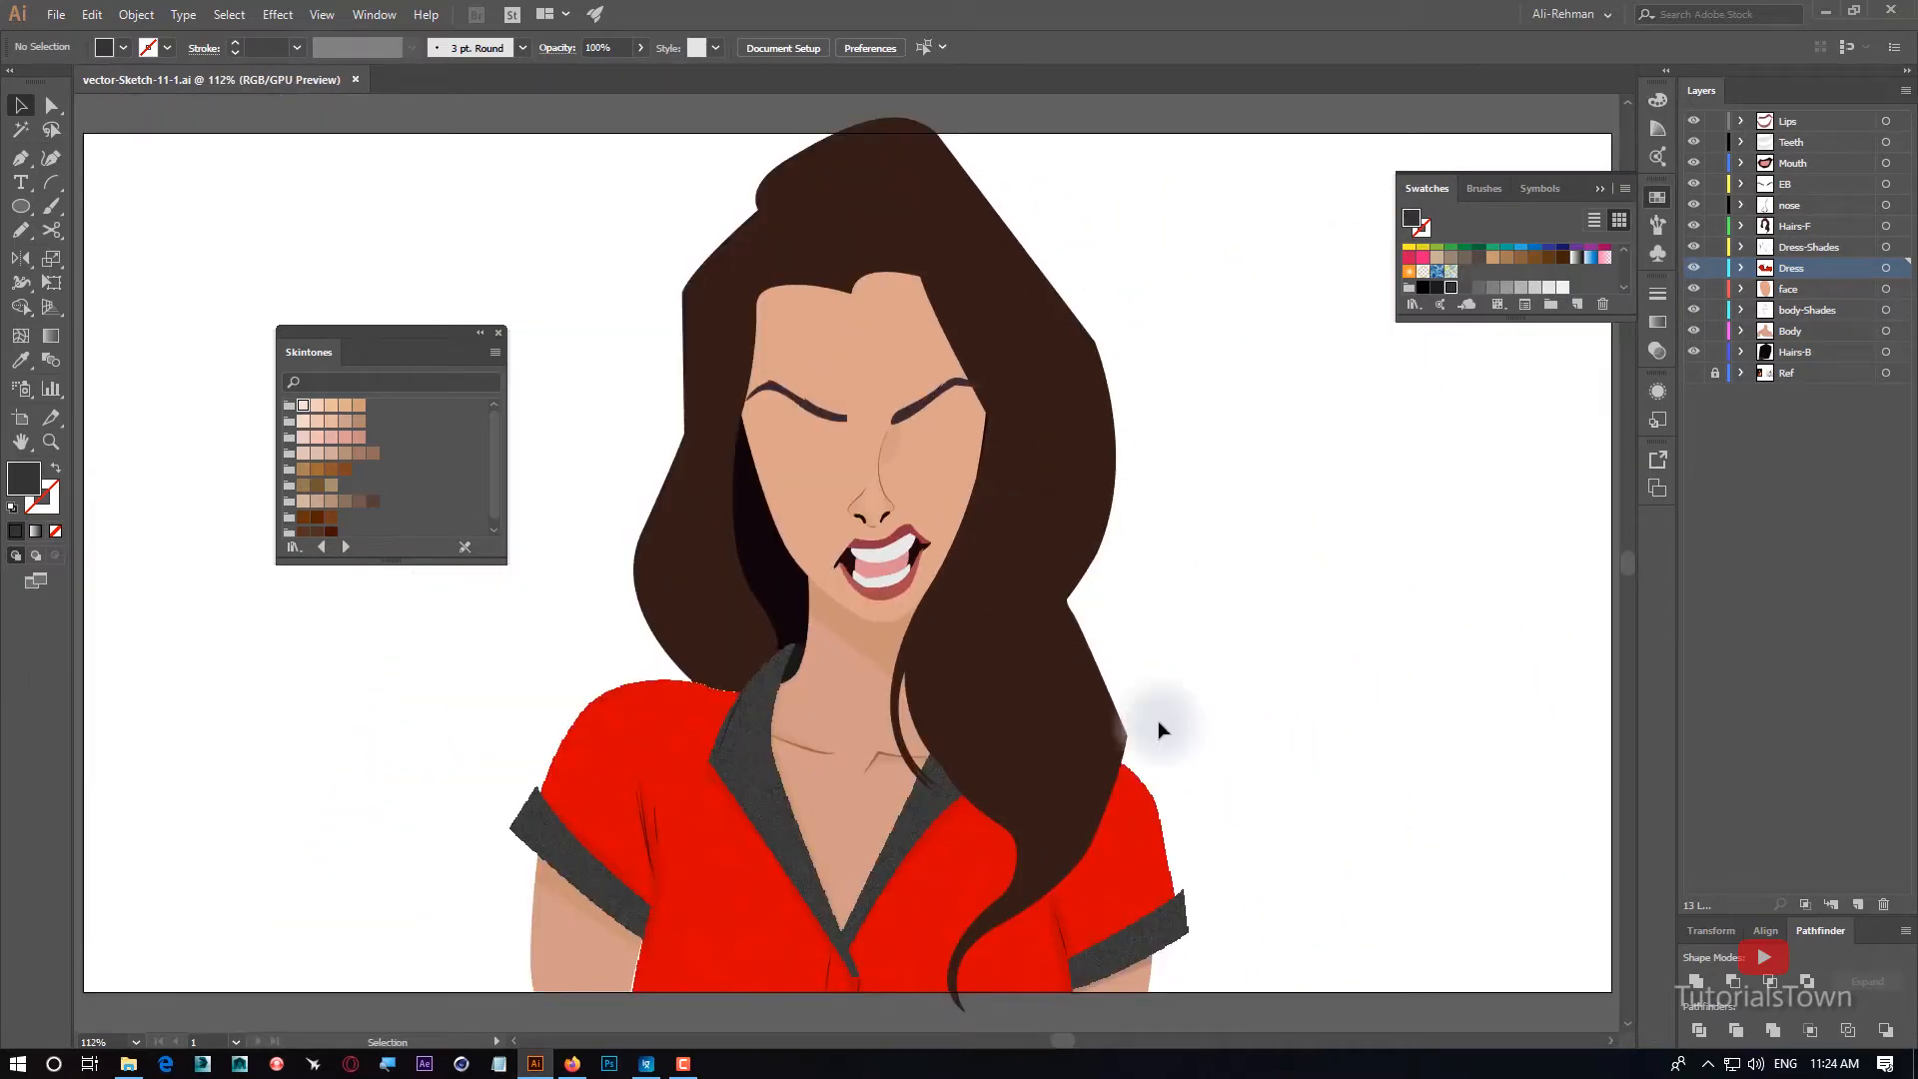
Reopen the Sponge effect applied to the red shirt body and raise its Definition, keeping Brush Size 1 and Smoothness 3.
drag(715, 800, 758, 526)
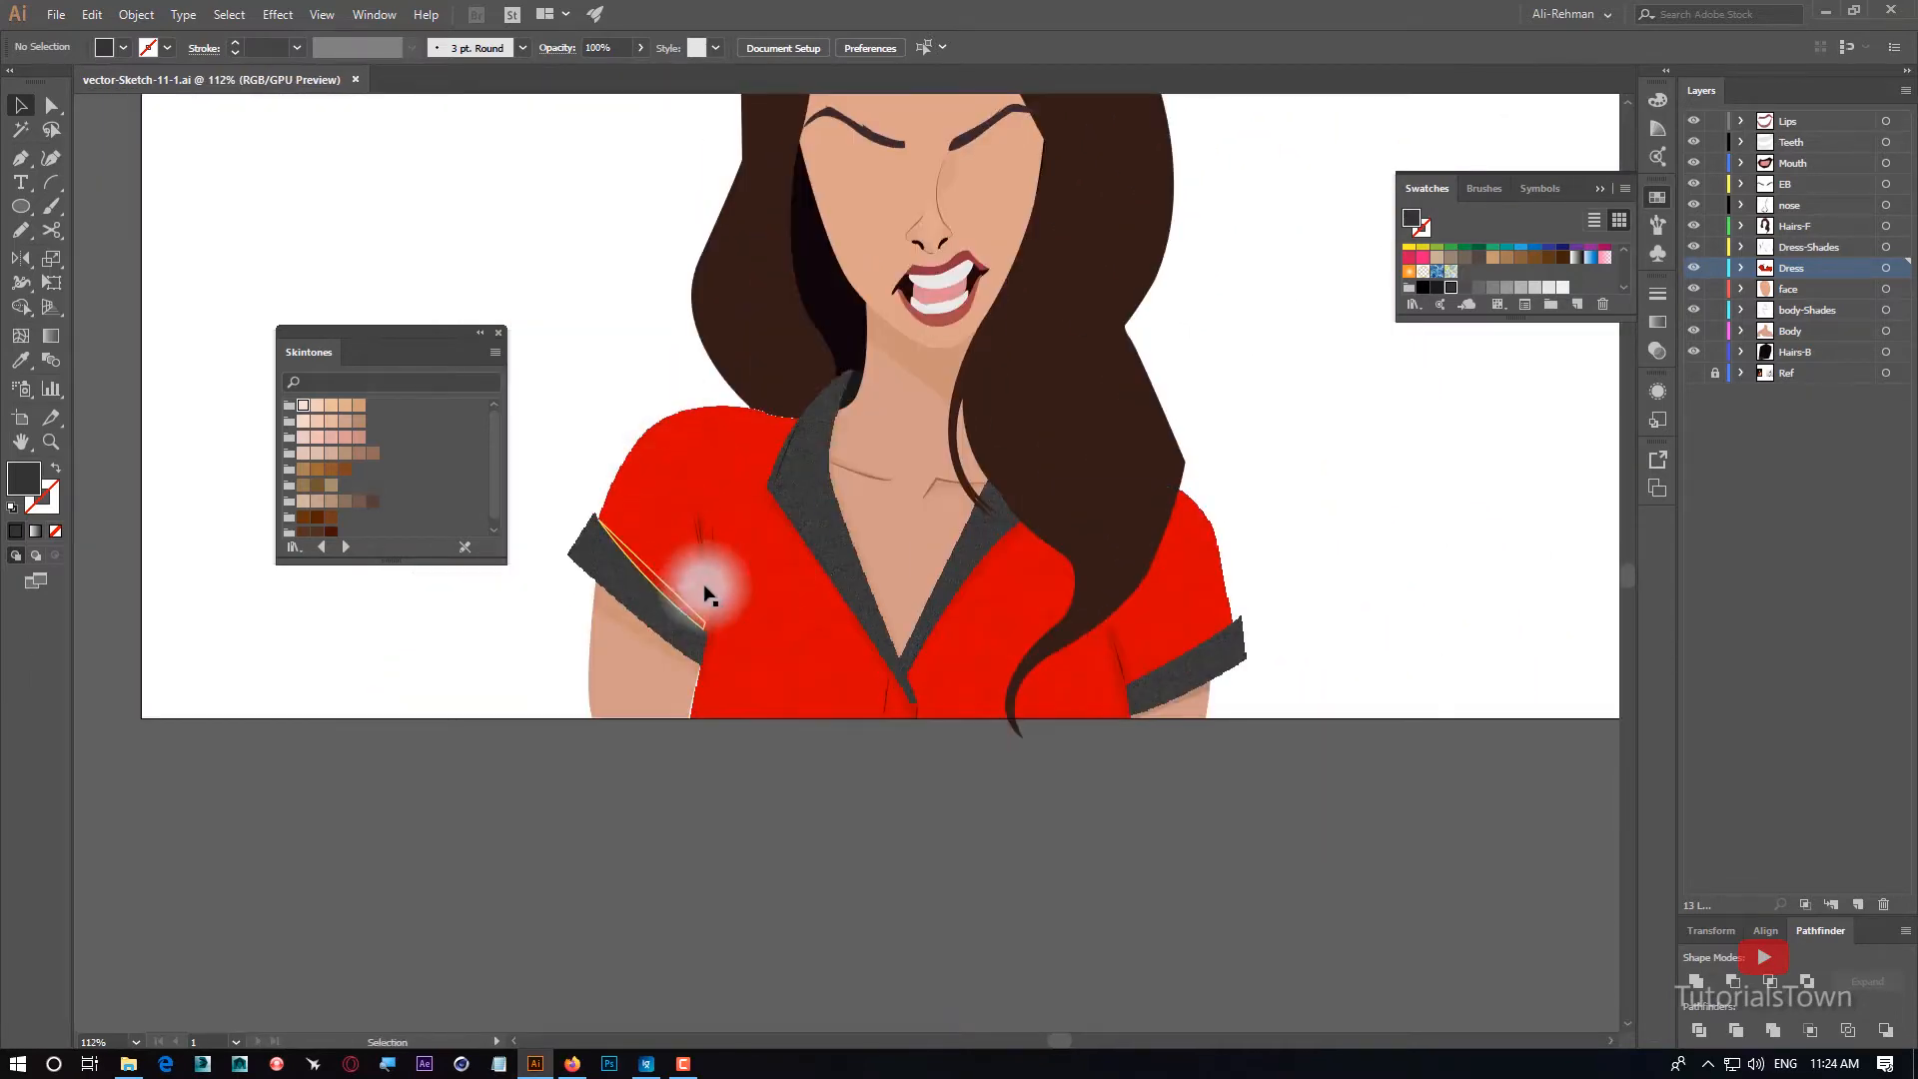
drag(607, 373, 797, 567)
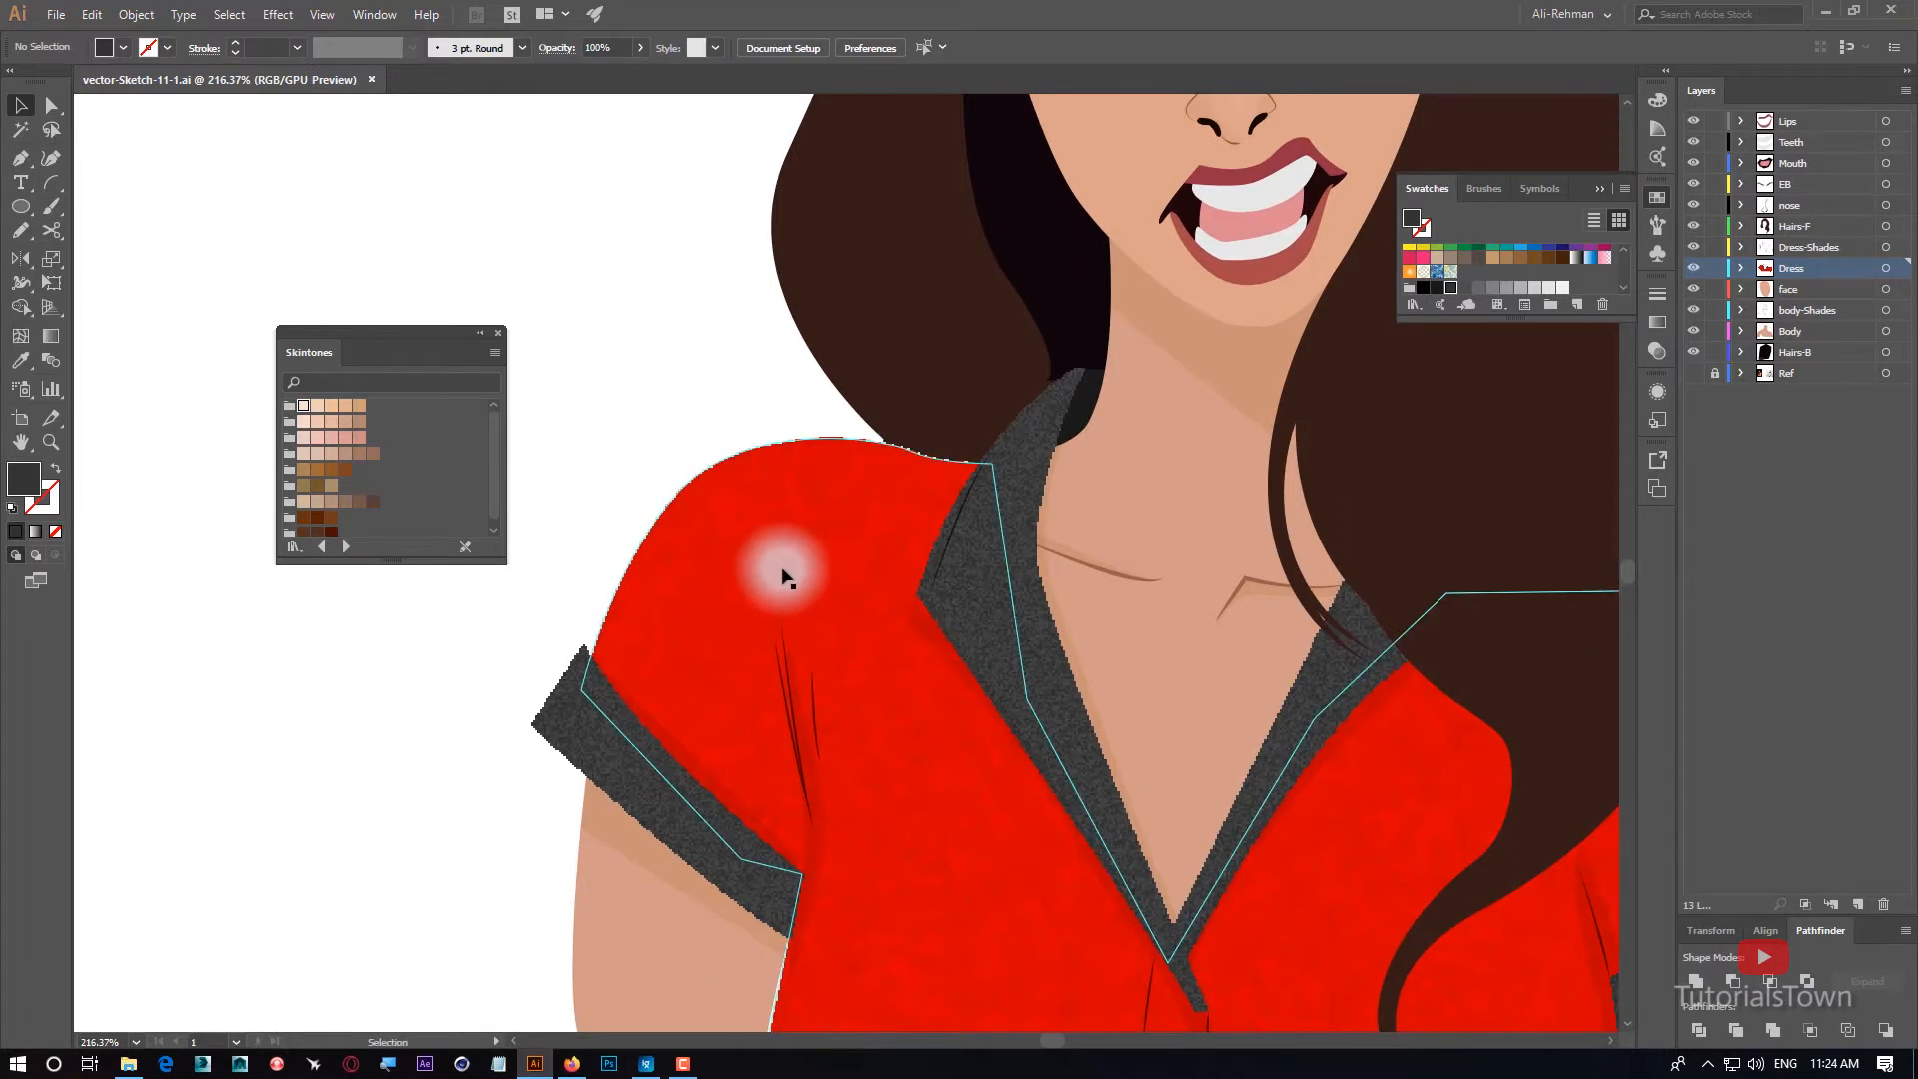
click(744, 540)
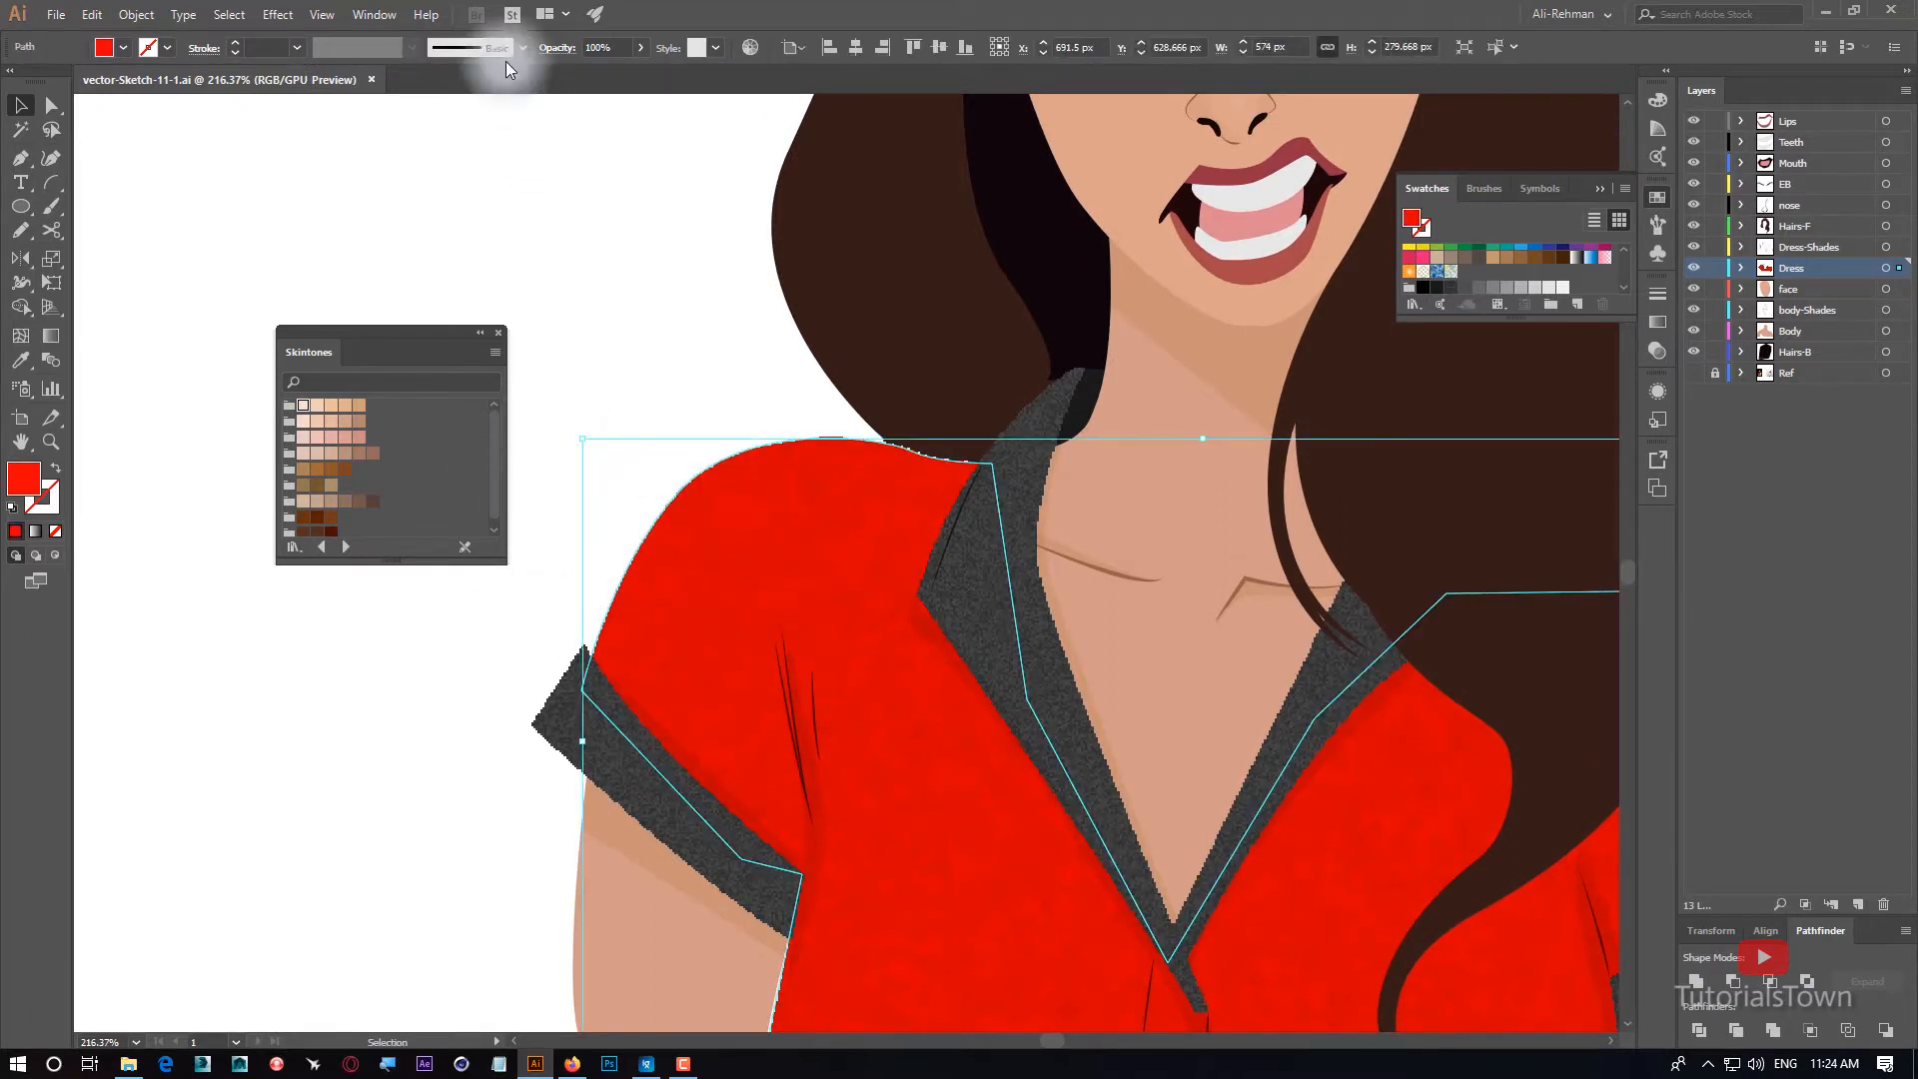
click(369, 15)
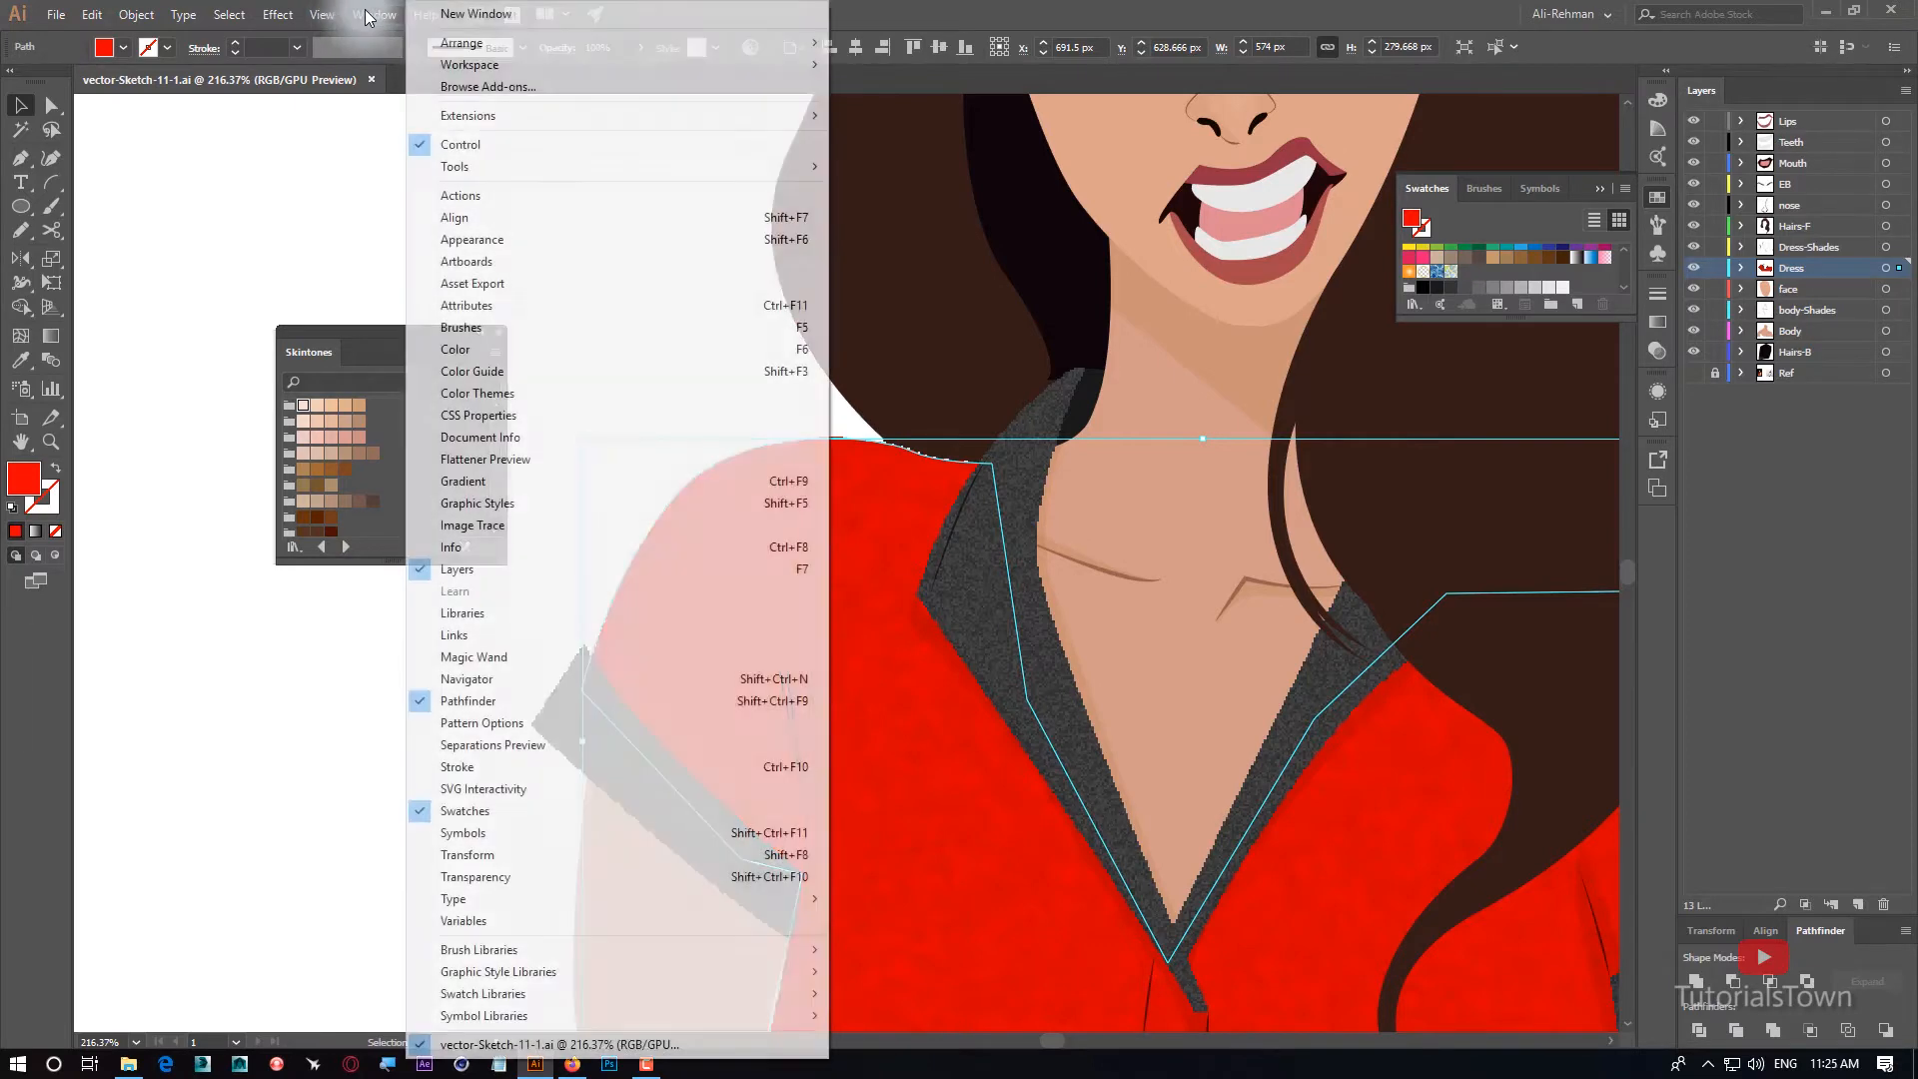
click(509, 243)
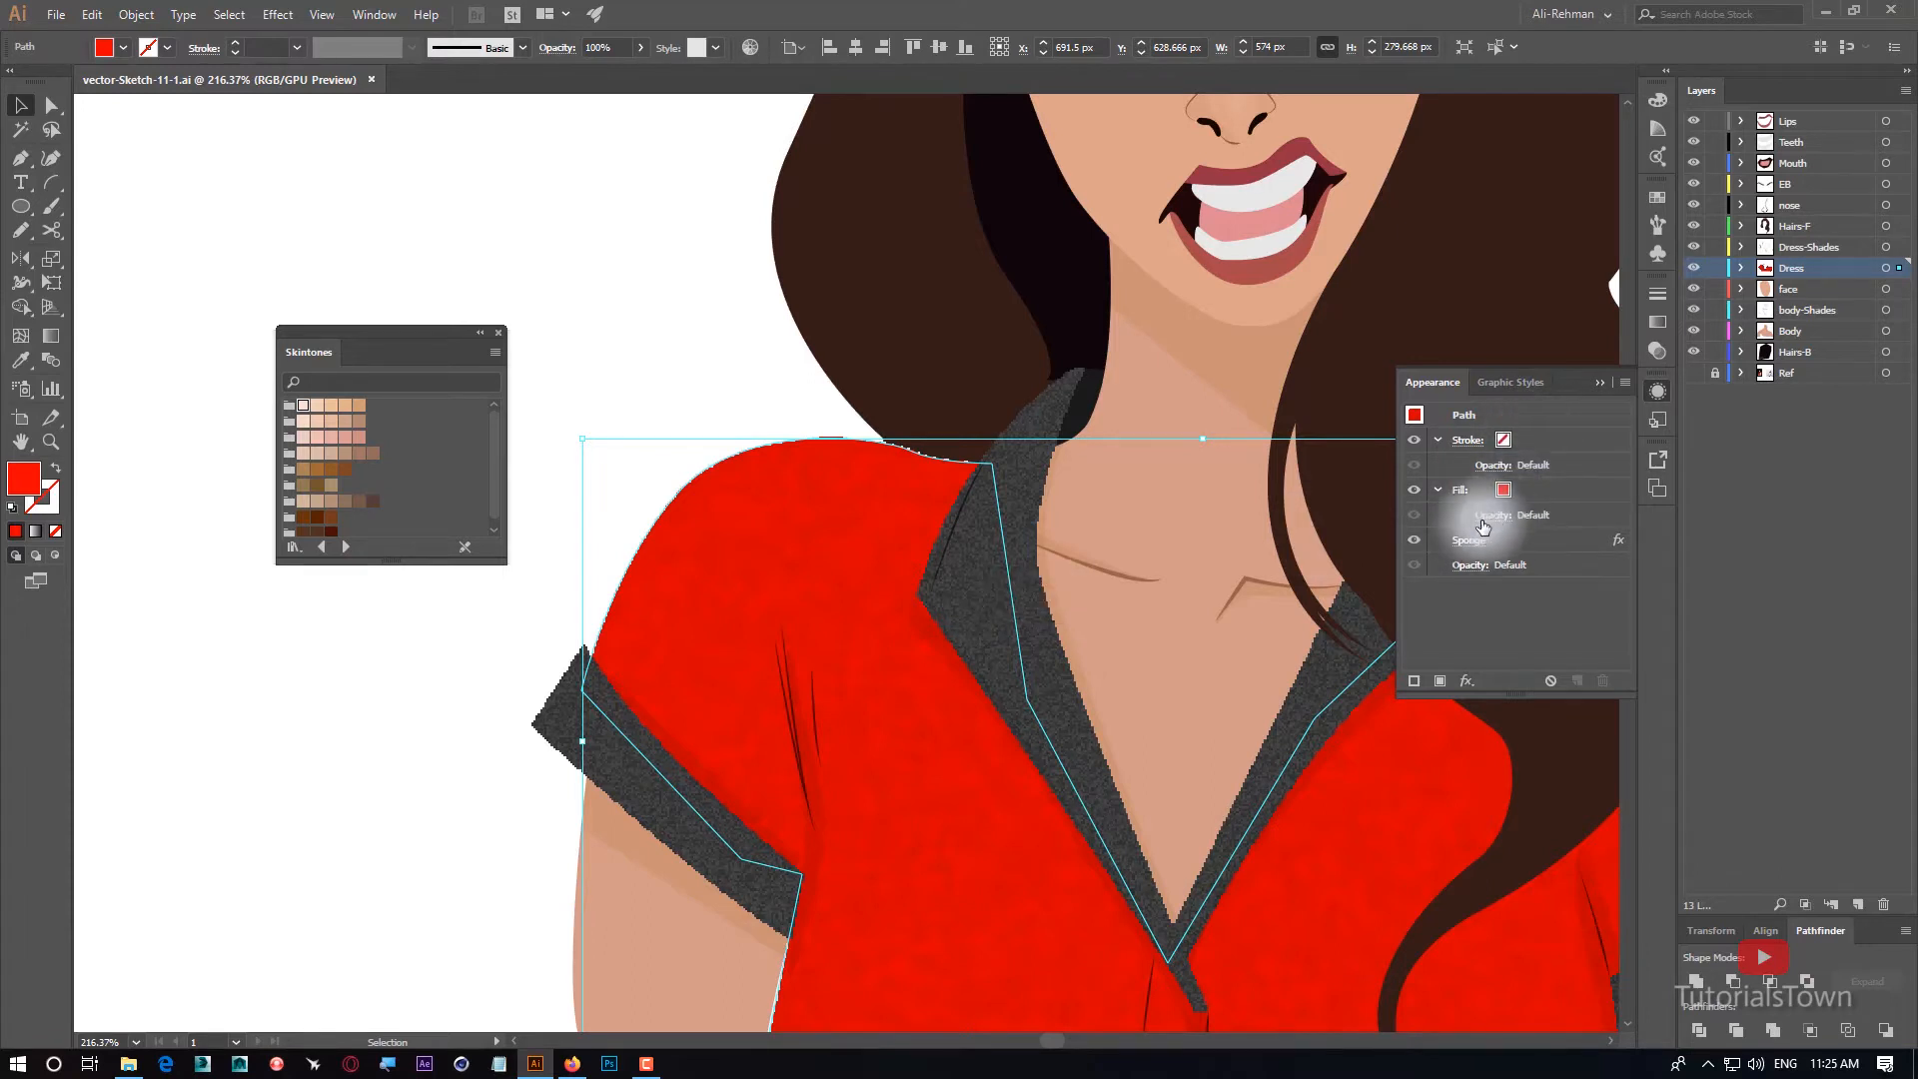
click(1507, 541)
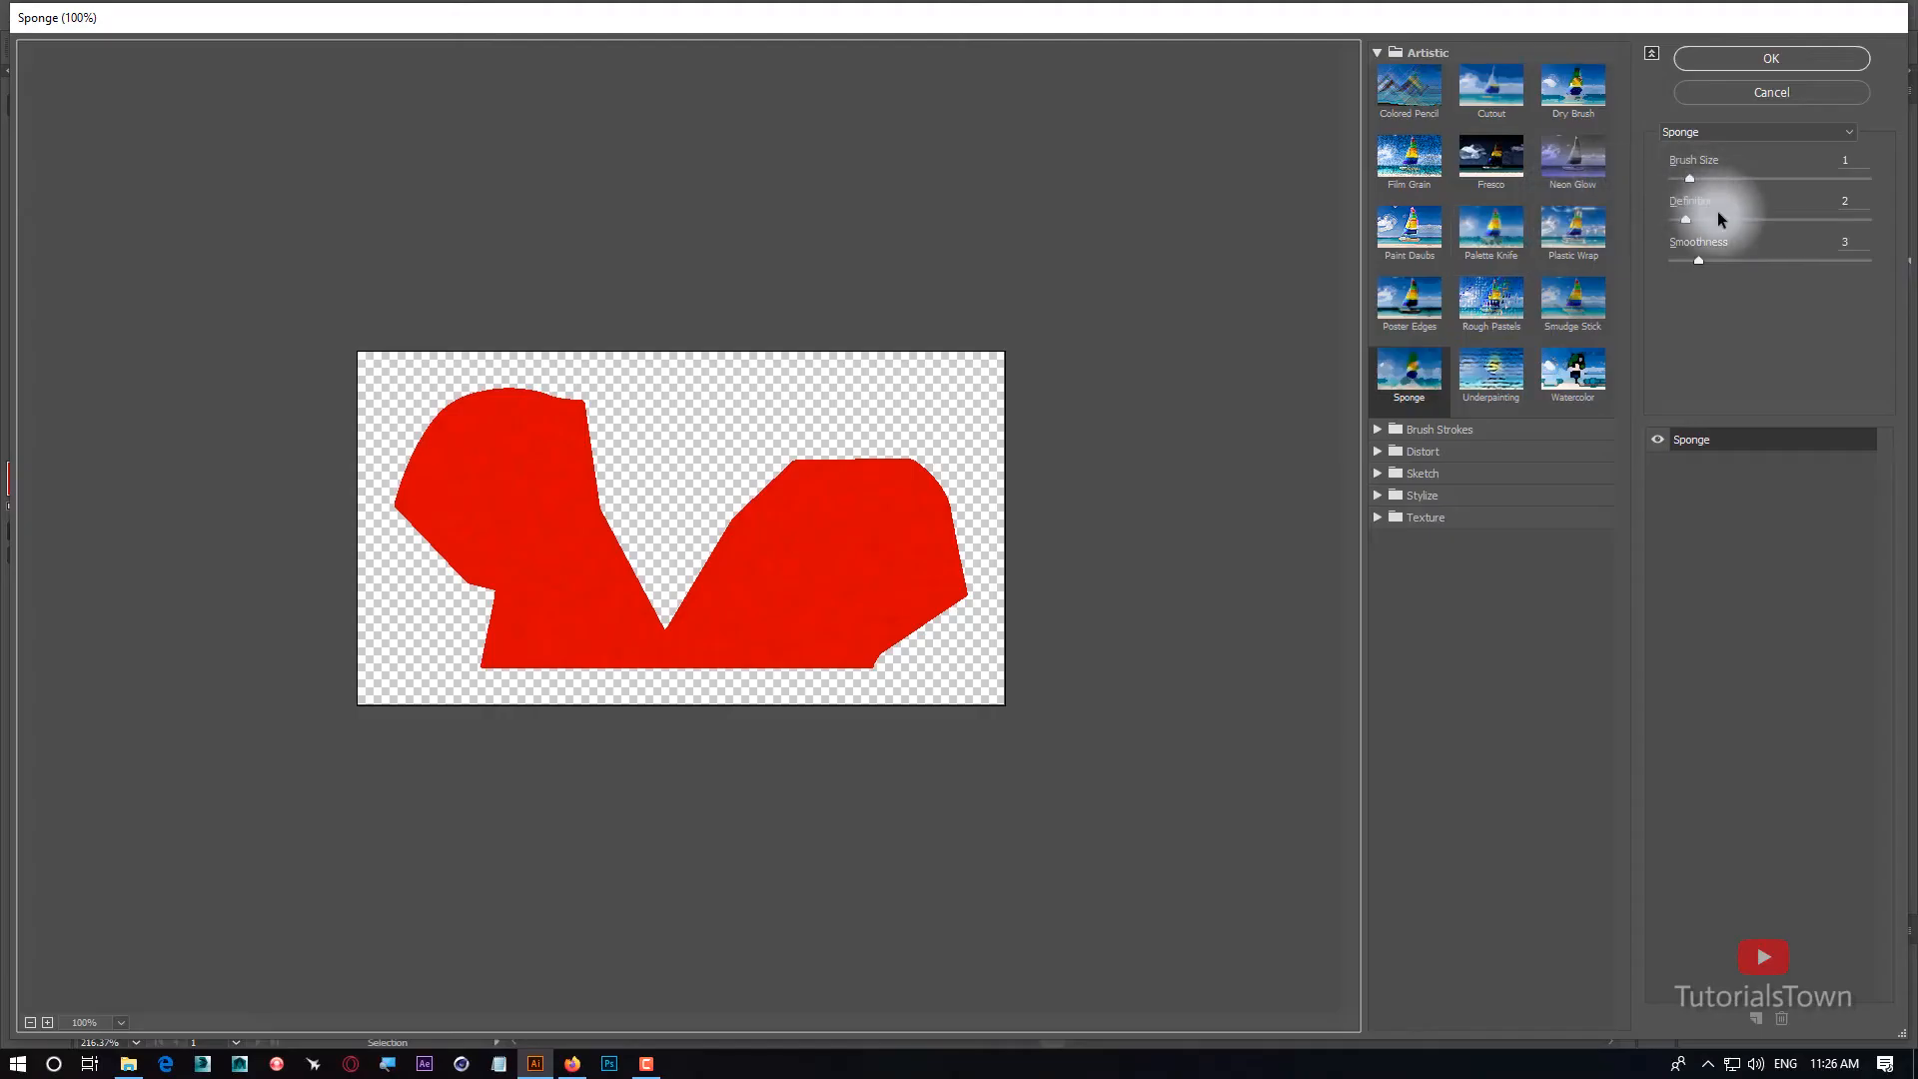
mouse_move(1687, 221)
mouse_down()
mouse_move(1802, 219)
mouse_move(1695, 222)
mouse_up()
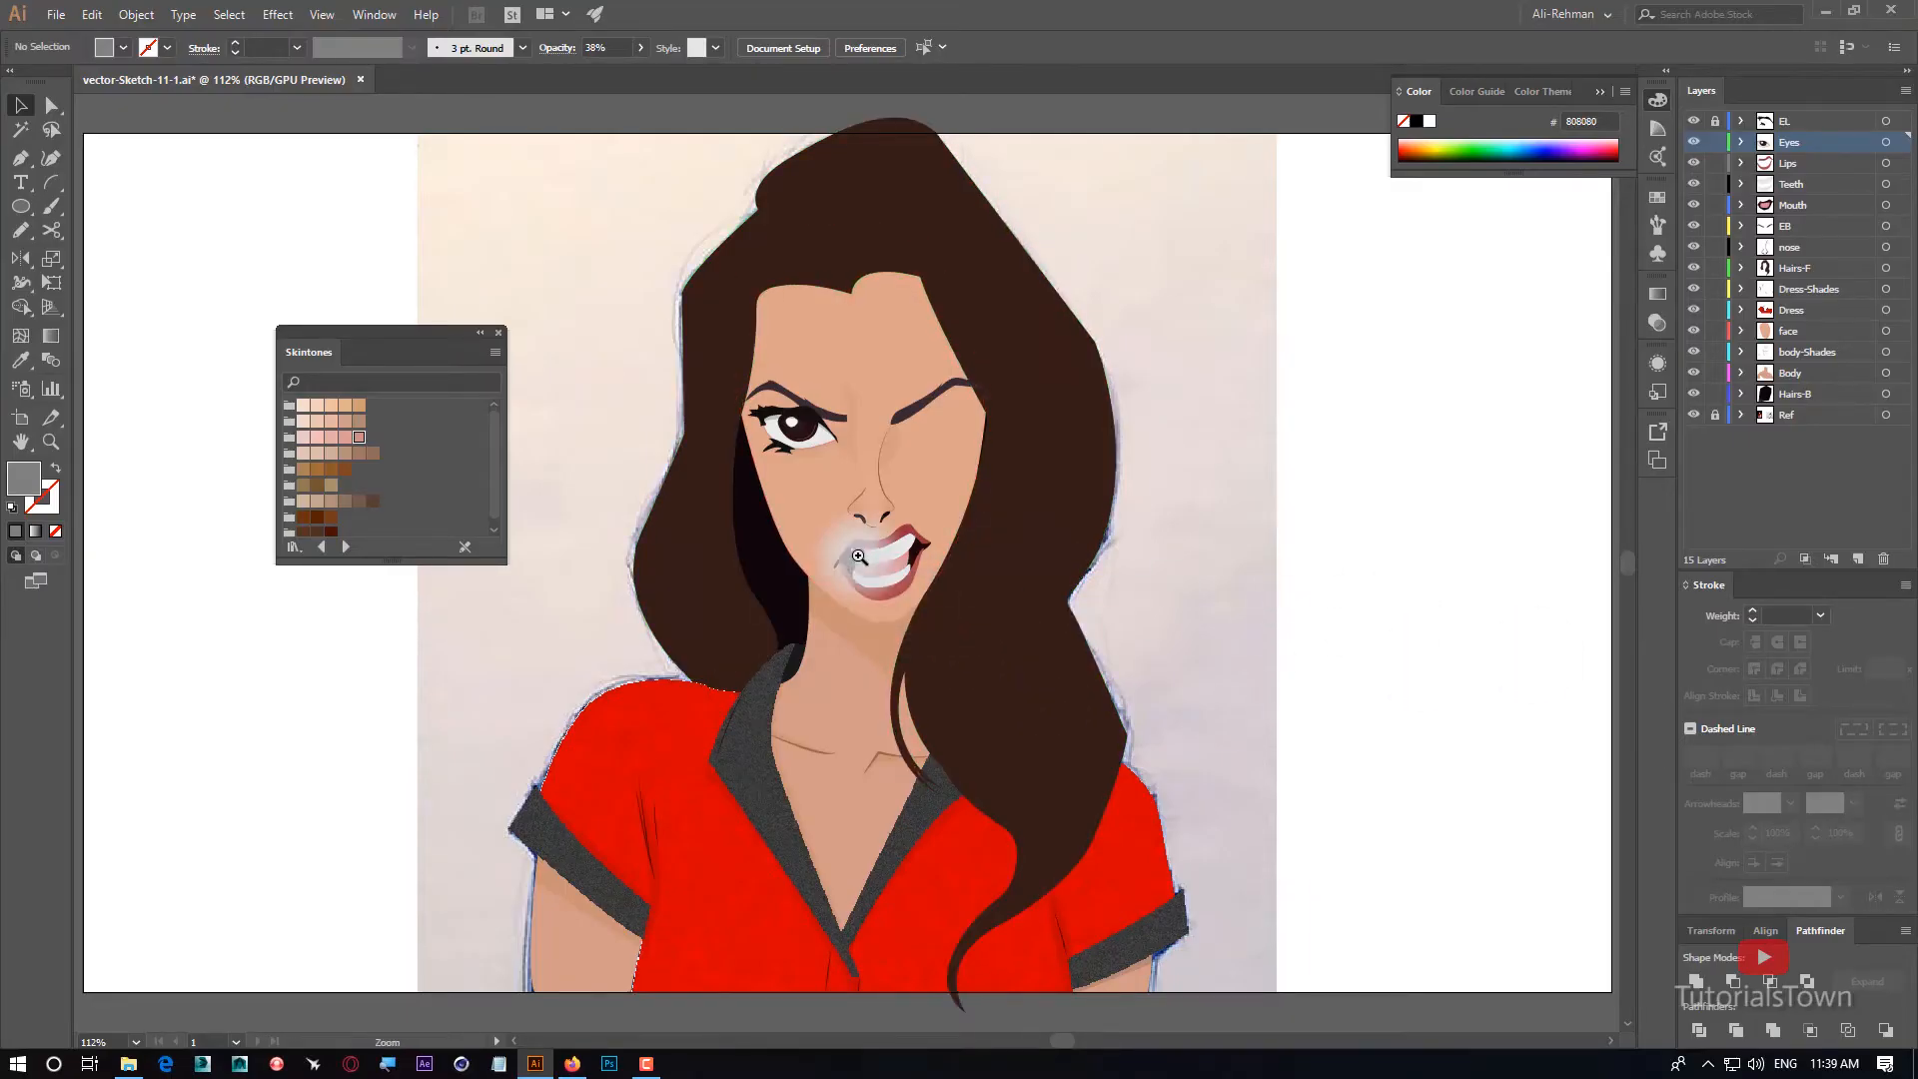
Draw a closed shape with the Pen tool on the Teeth layer, following the upper teeth just below the lip and closing above it.
ctrl+drag(837, 526, 1387, 947)
drag(1264, 897, 911, 697)
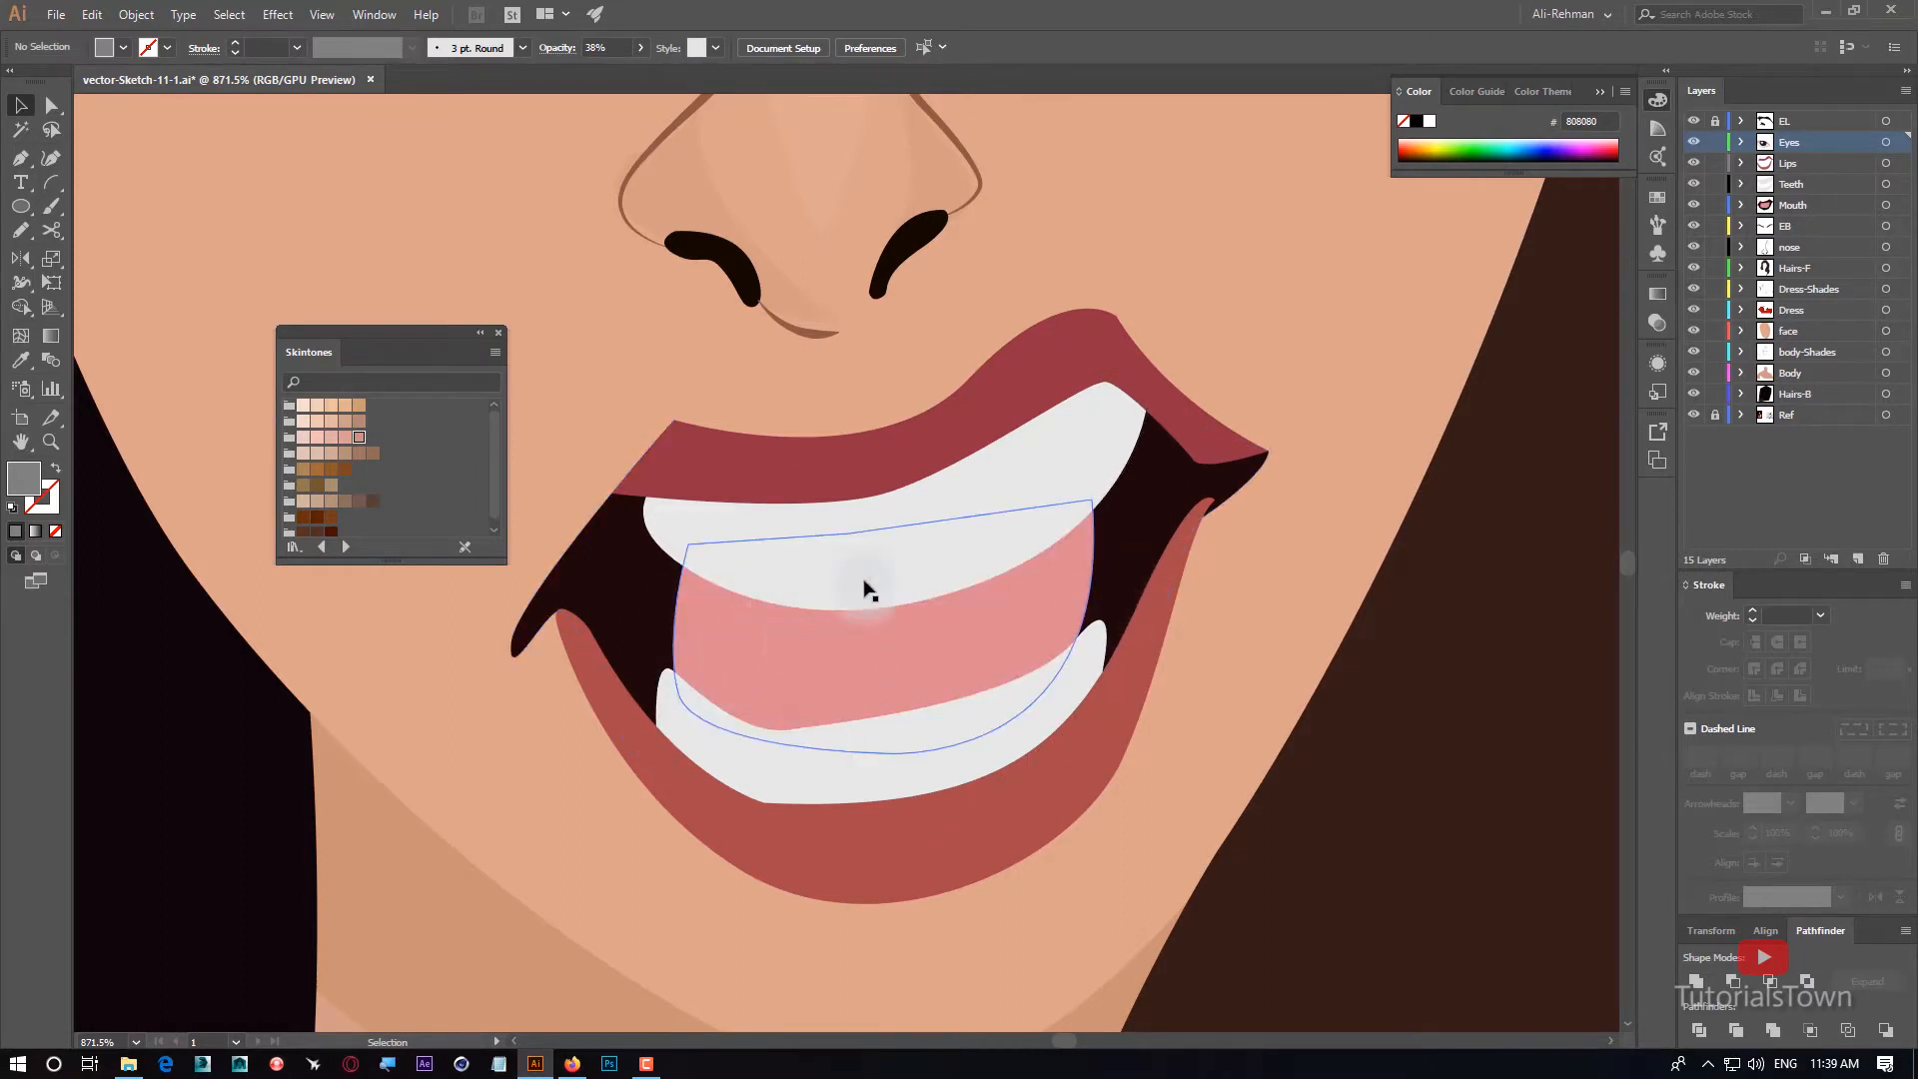
click(20, 157)
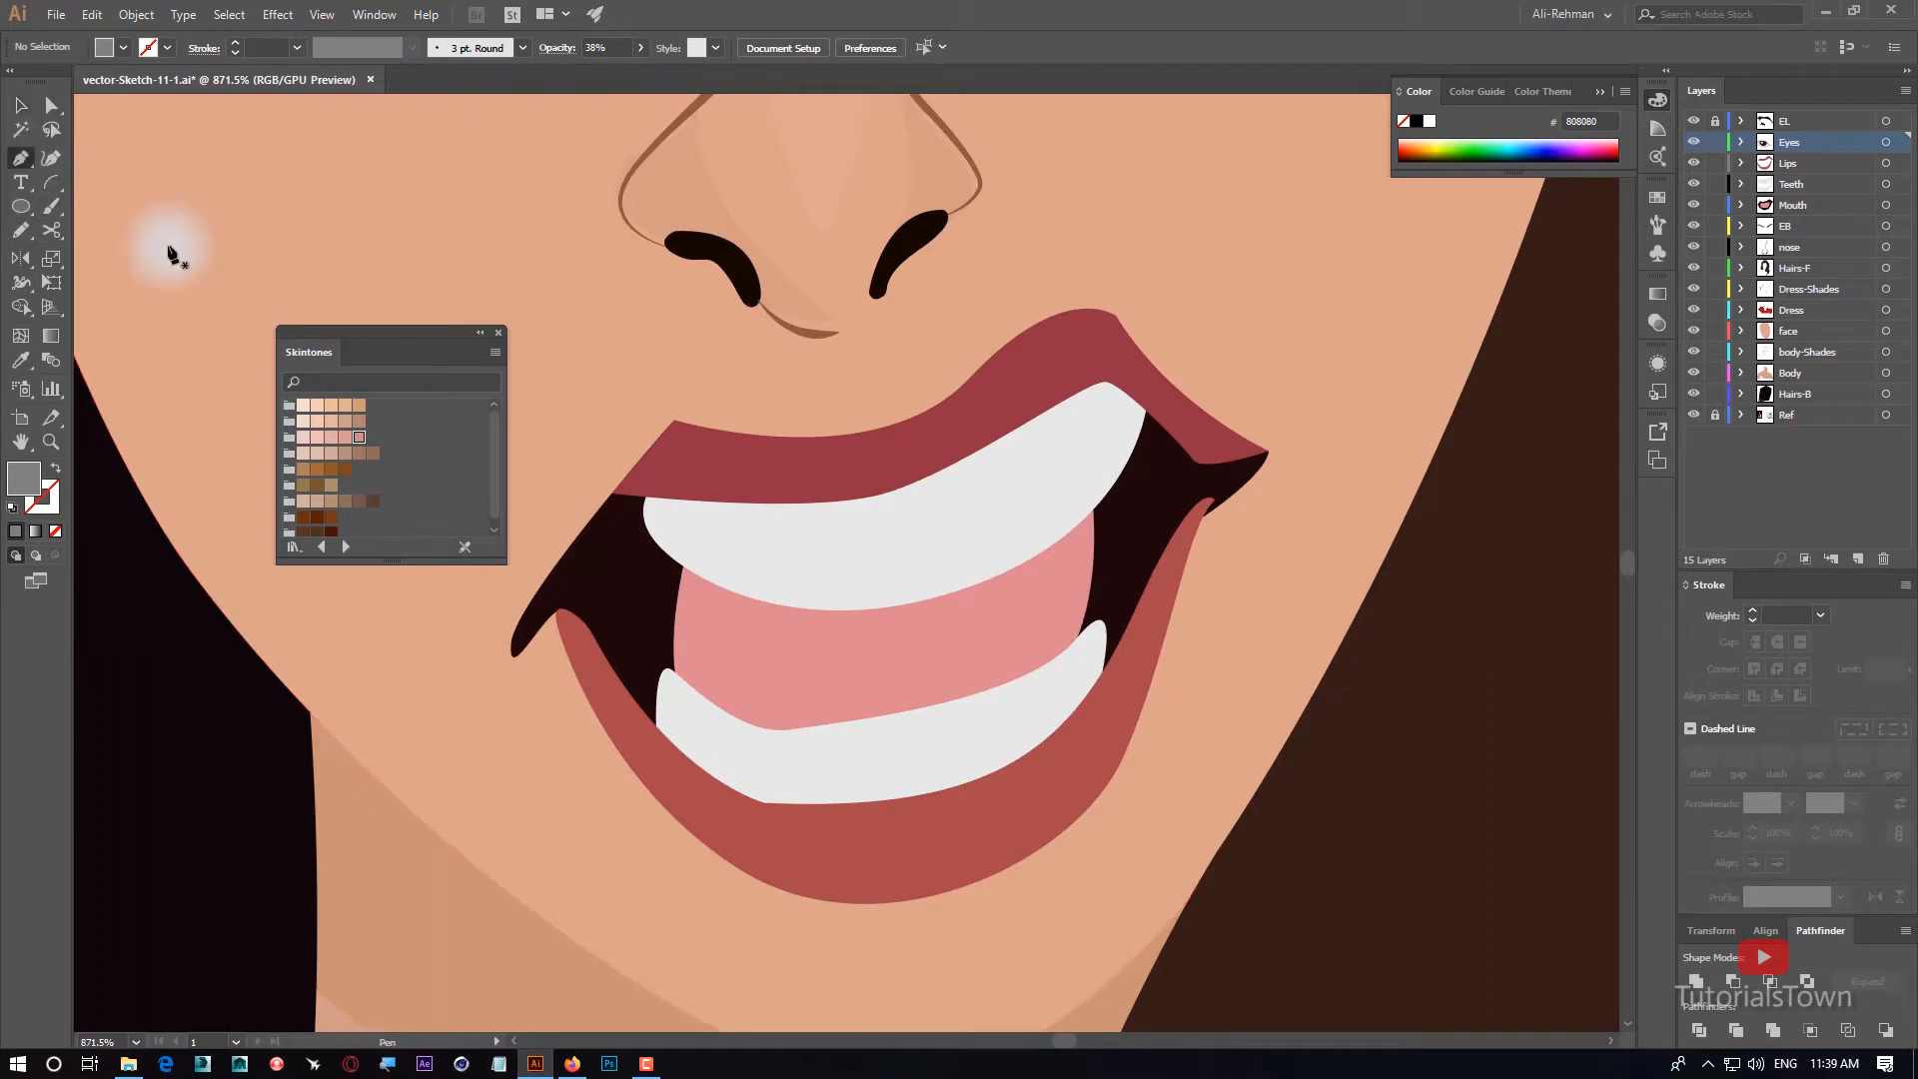
ctrl+click(845, 545)
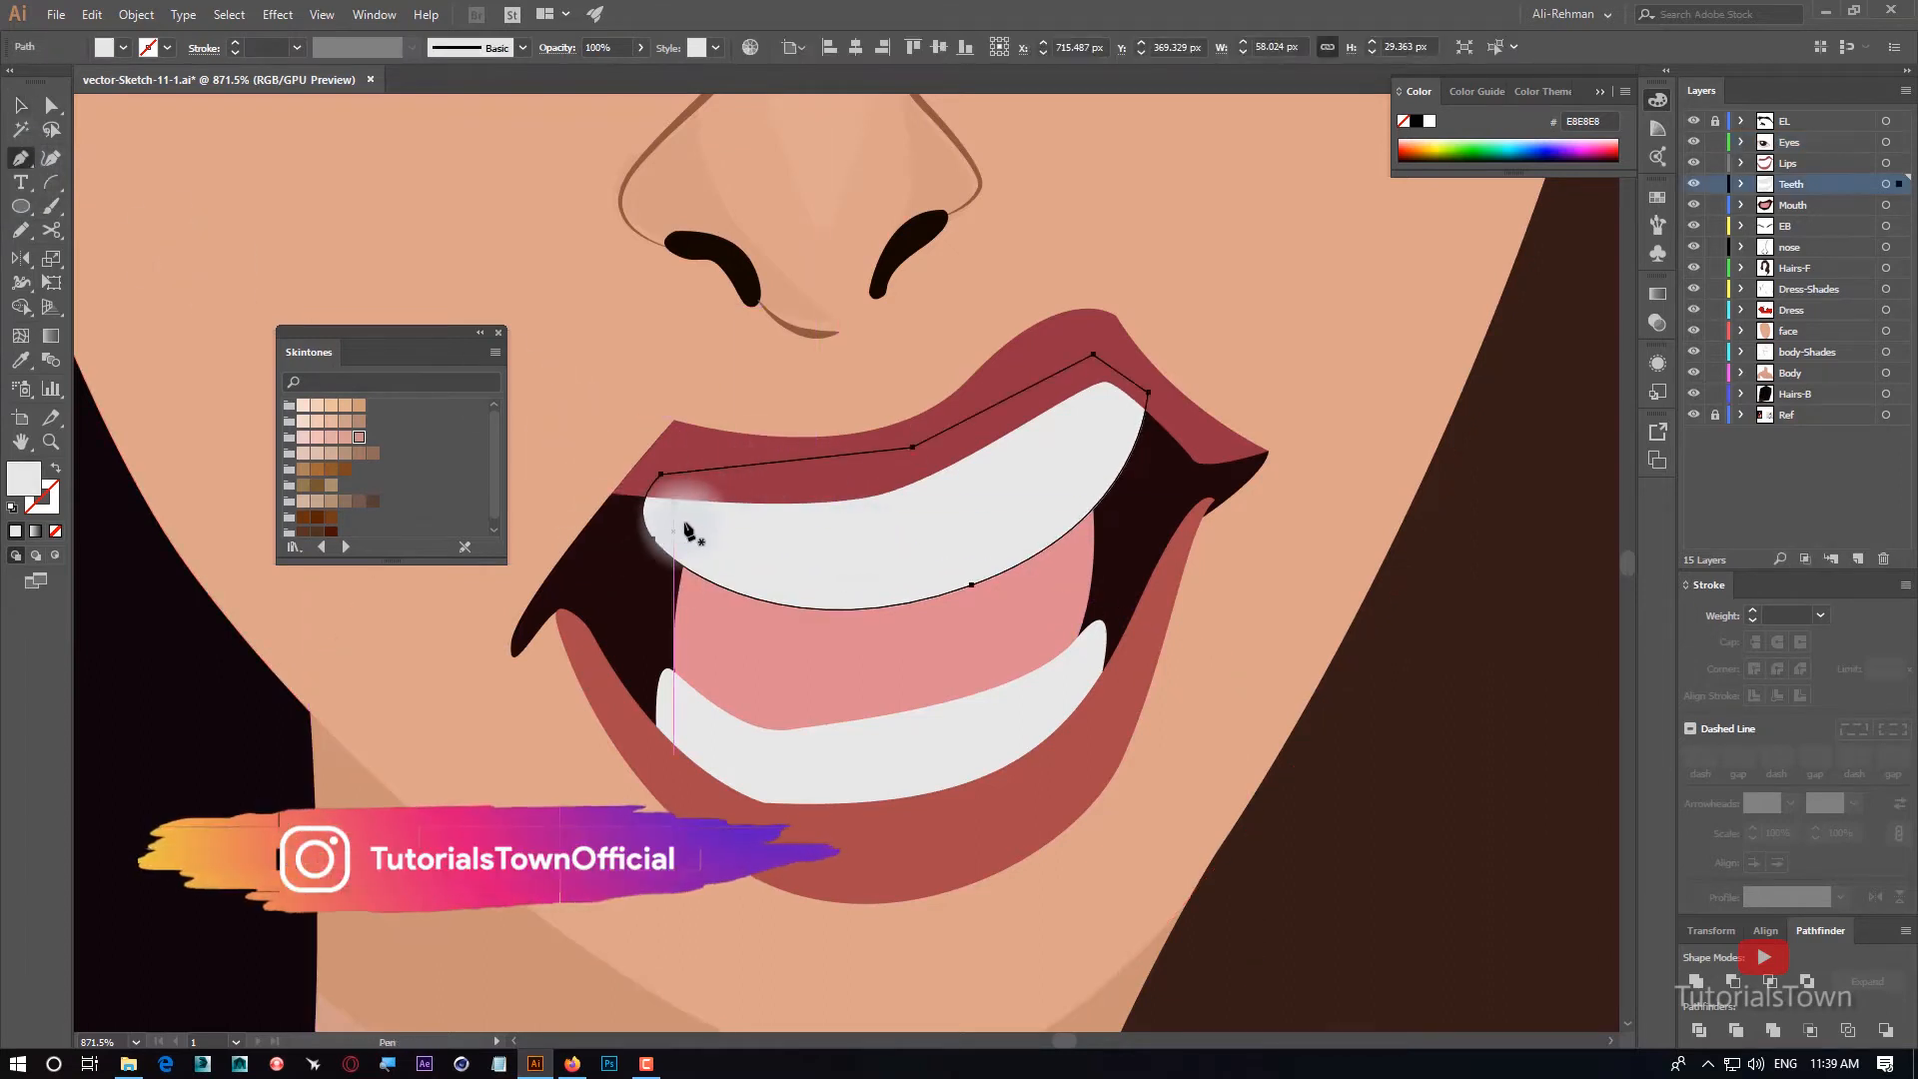
click(621, 504)
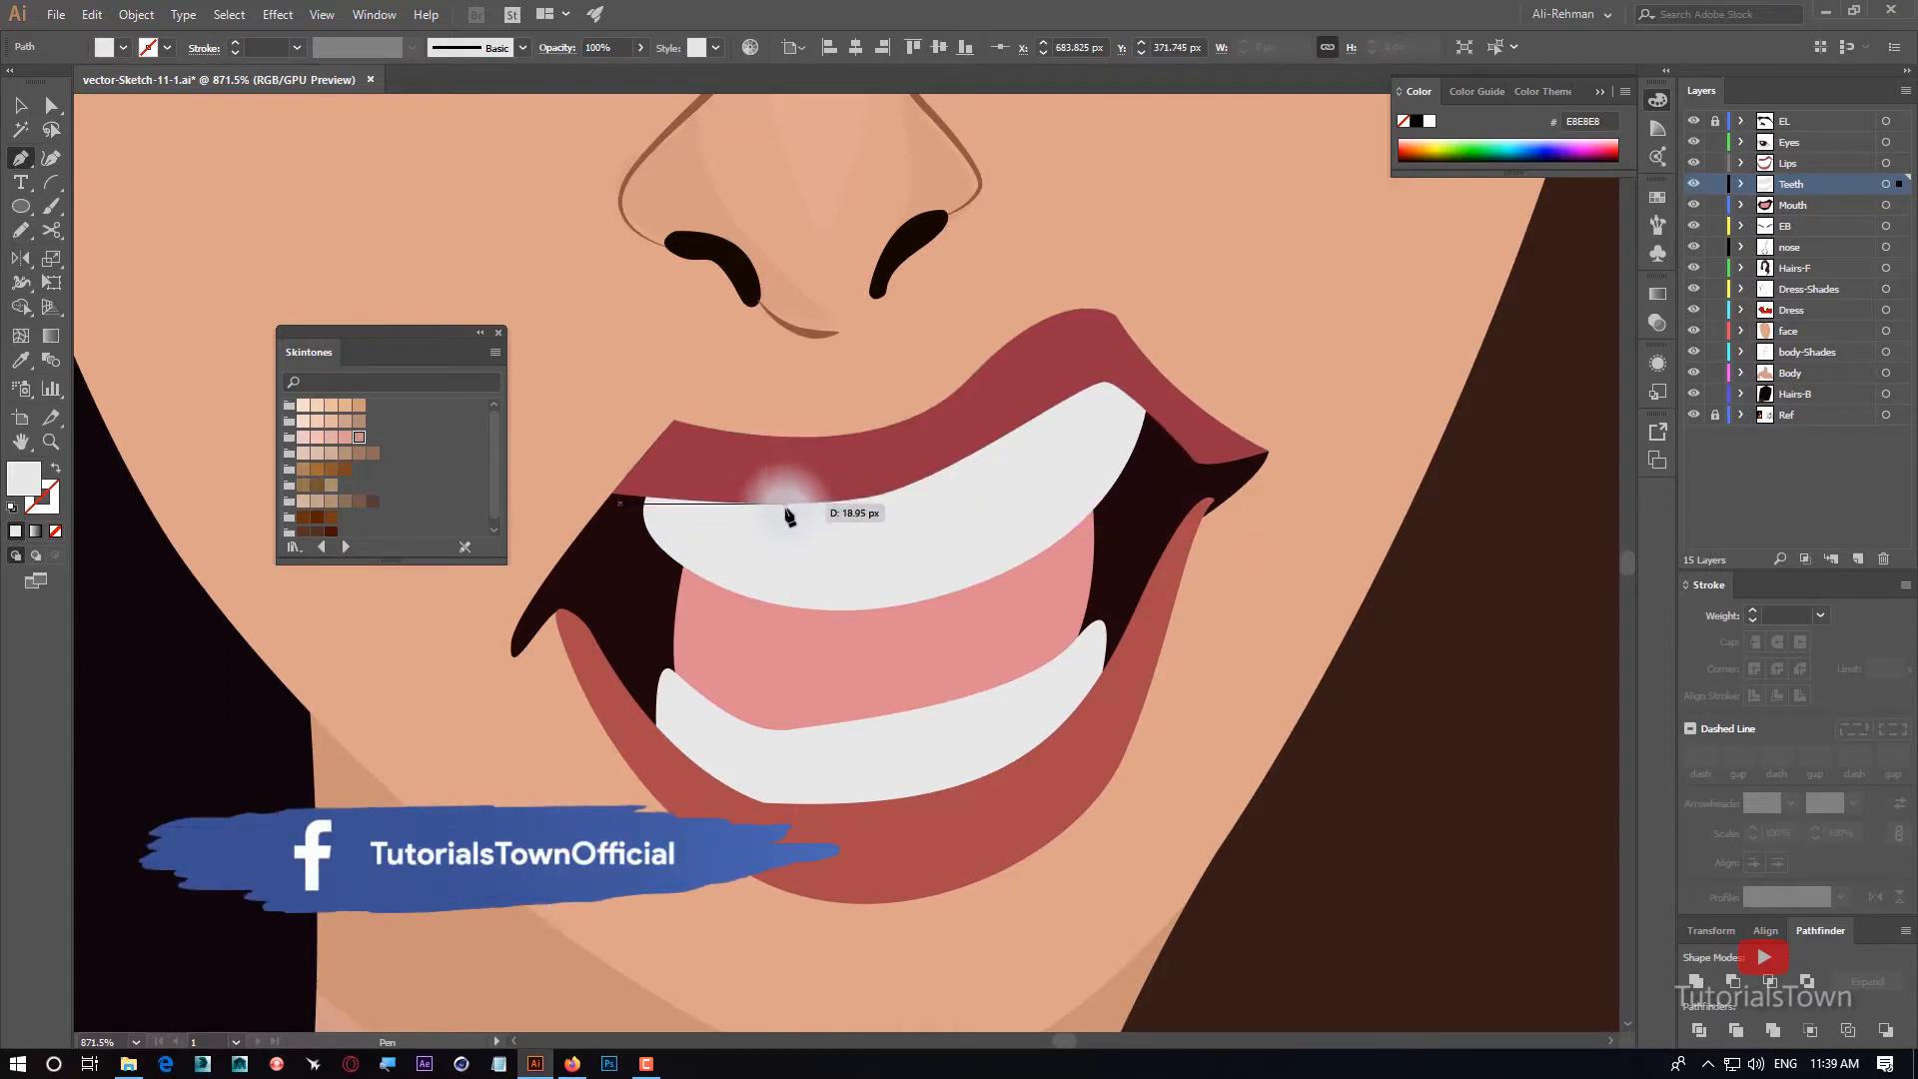
drag(789, 528, 867, 513)
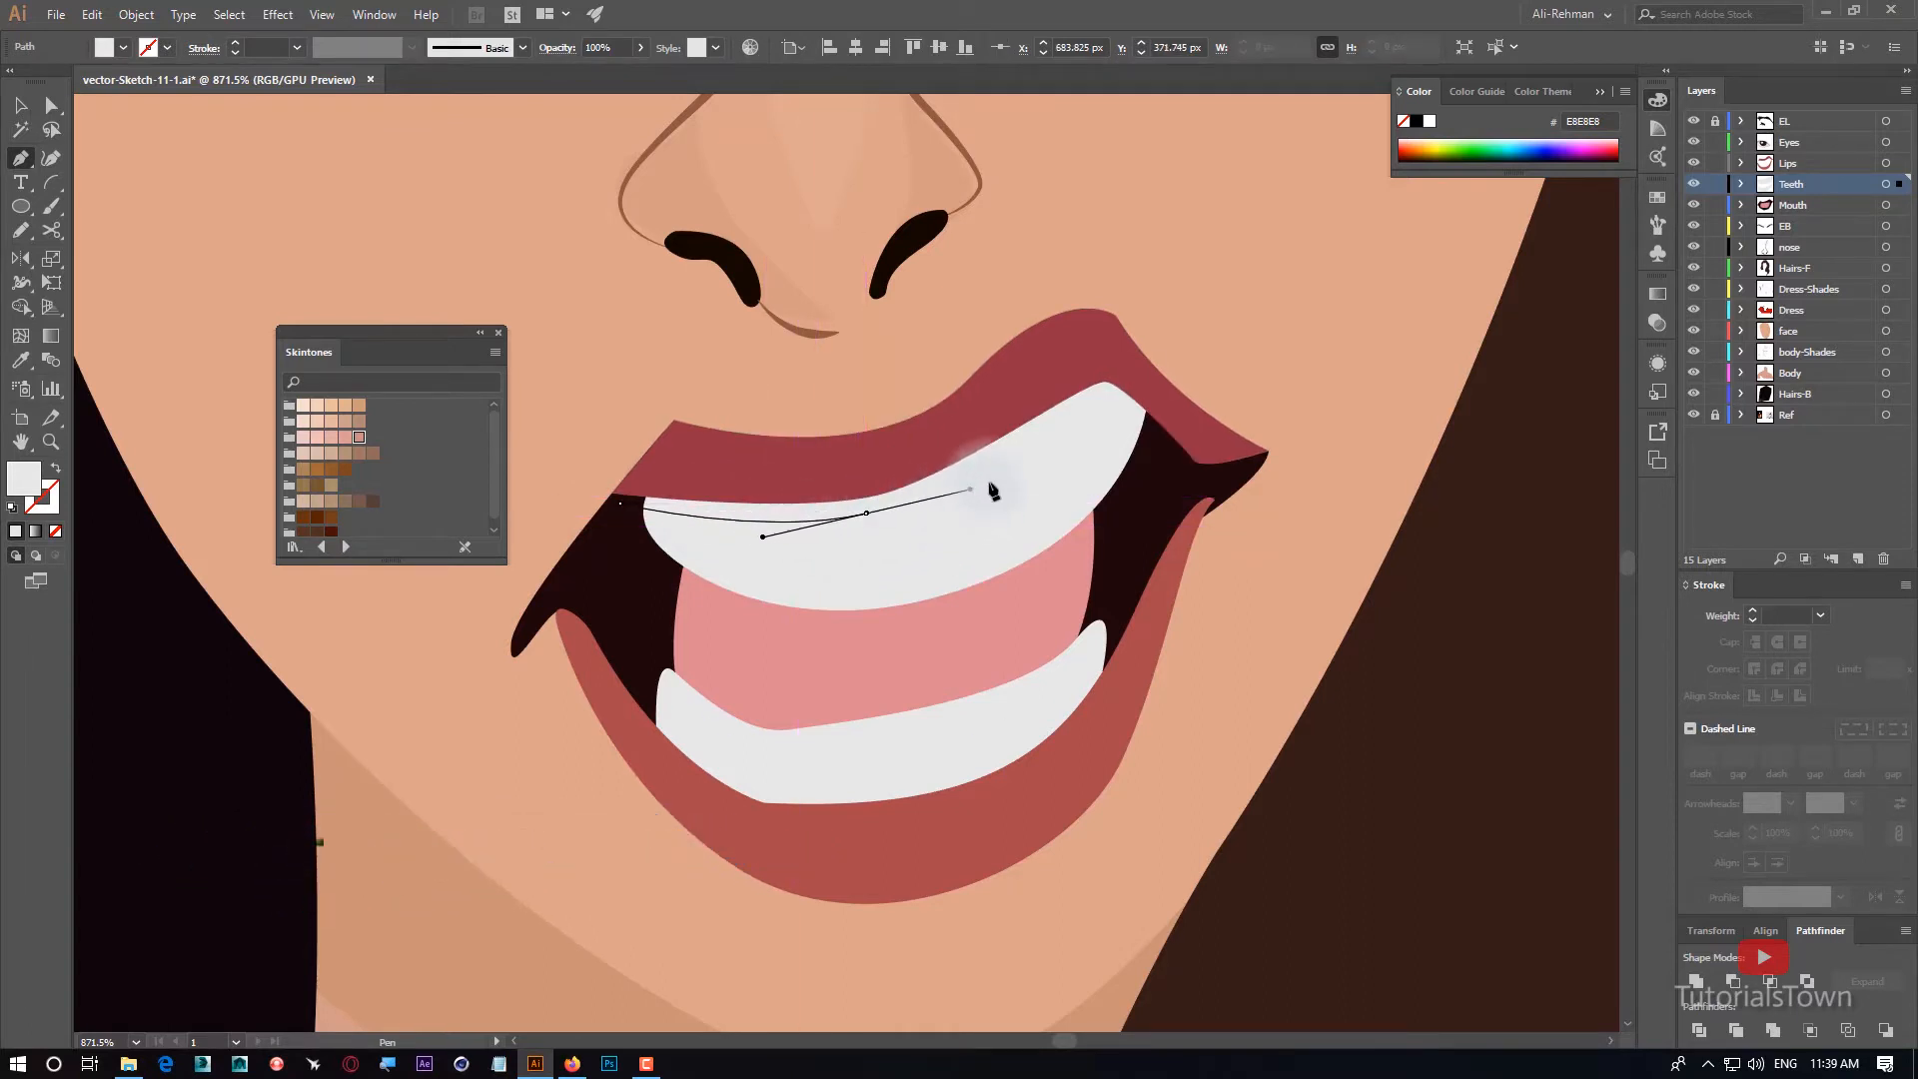
click(972, 488)
drag(1071, 424, 1183, 477)
click(1195, 355)
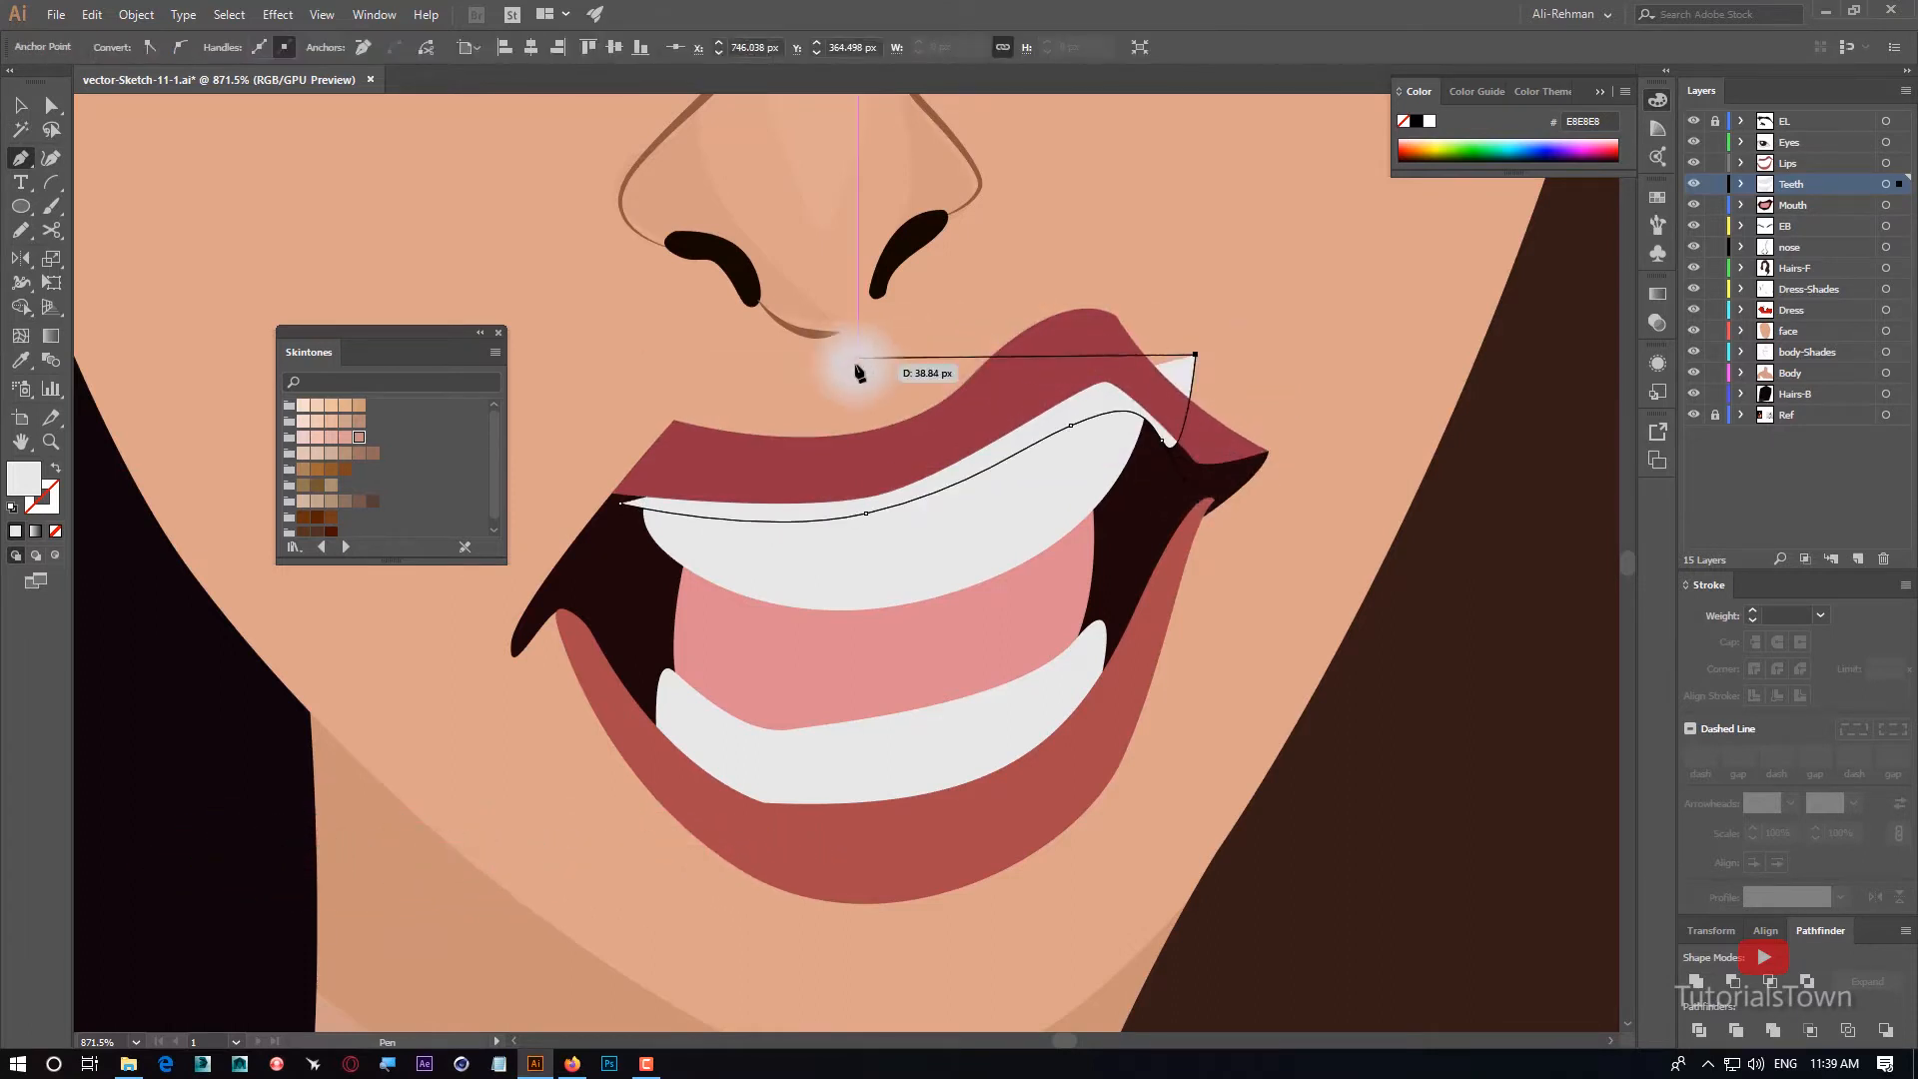
click(857, 366)
drag(621, 503, 620, 567)
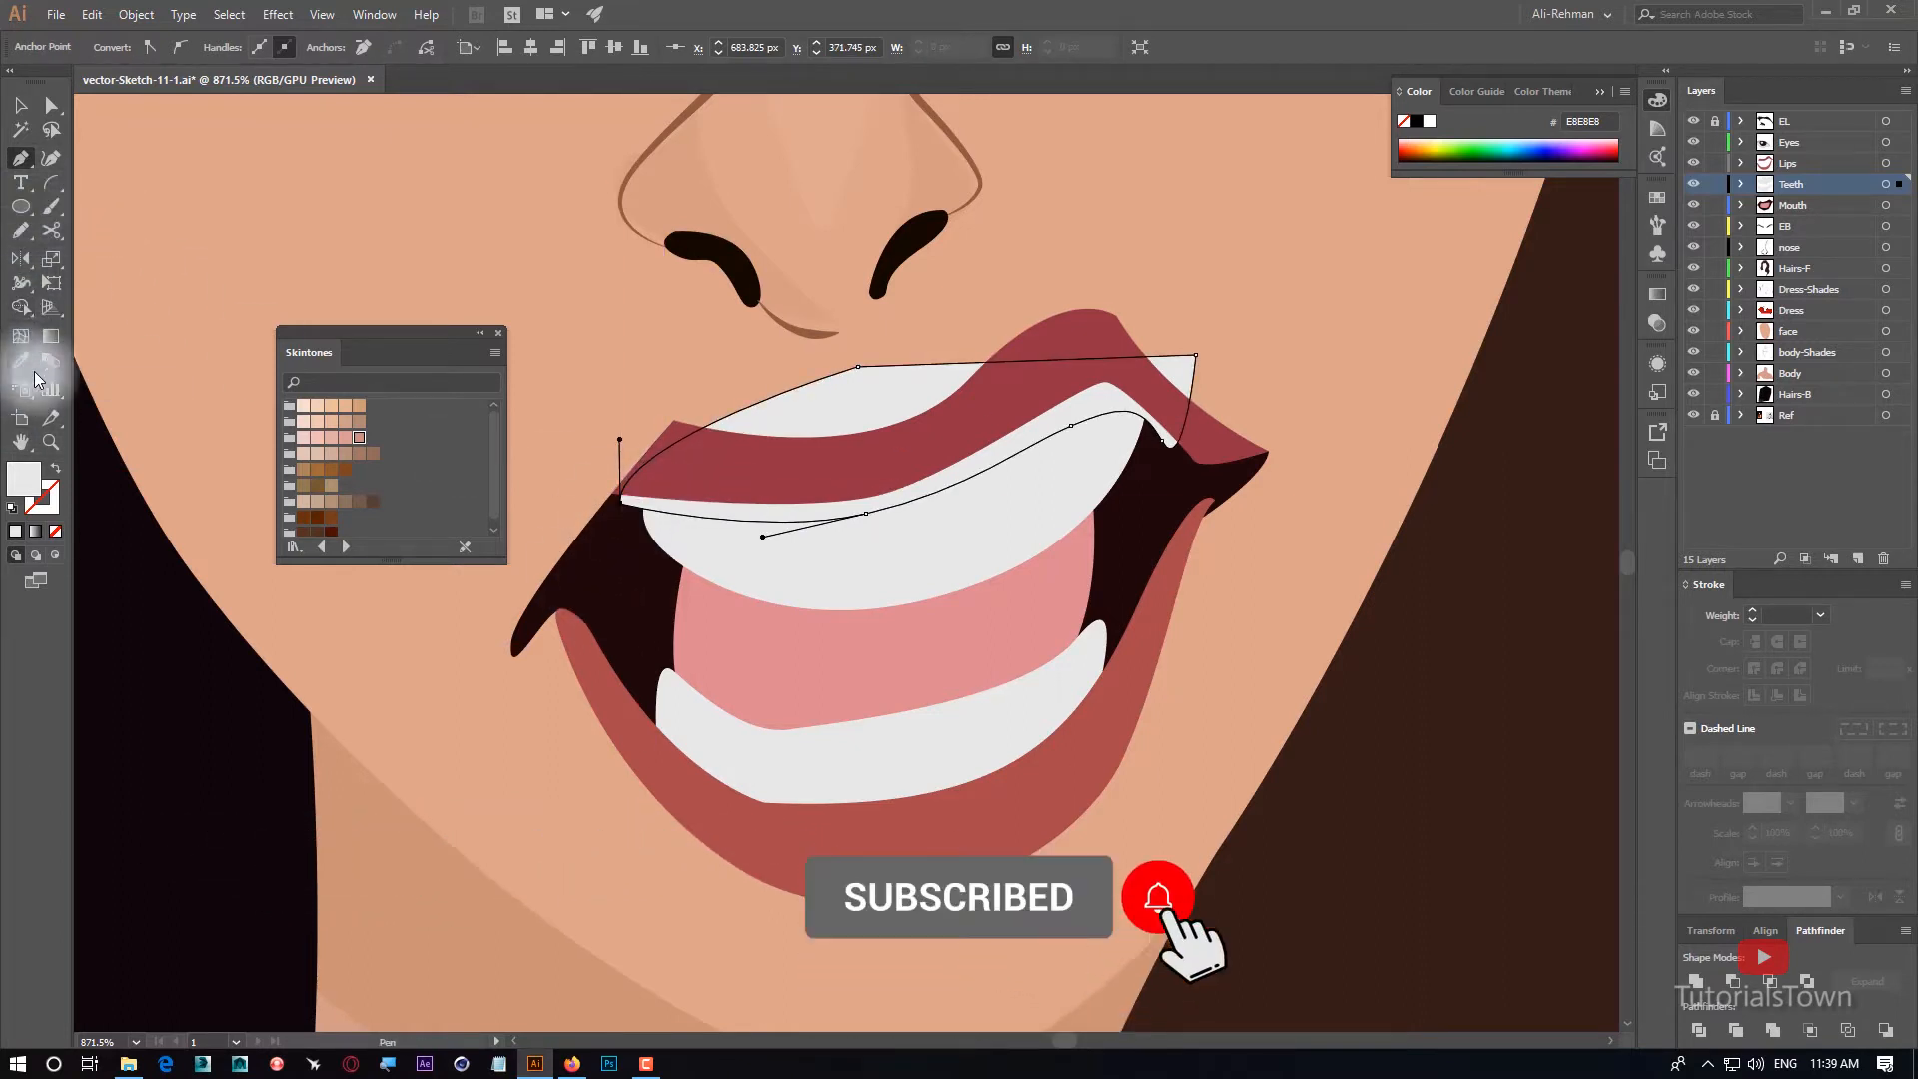
Copy the translucent grey 808080 of the eye's shadow onto the new upper-teeth shape with the Eyedropper.
drag(691, 283, 914, 746)
drag(710, 363, 840, 721)
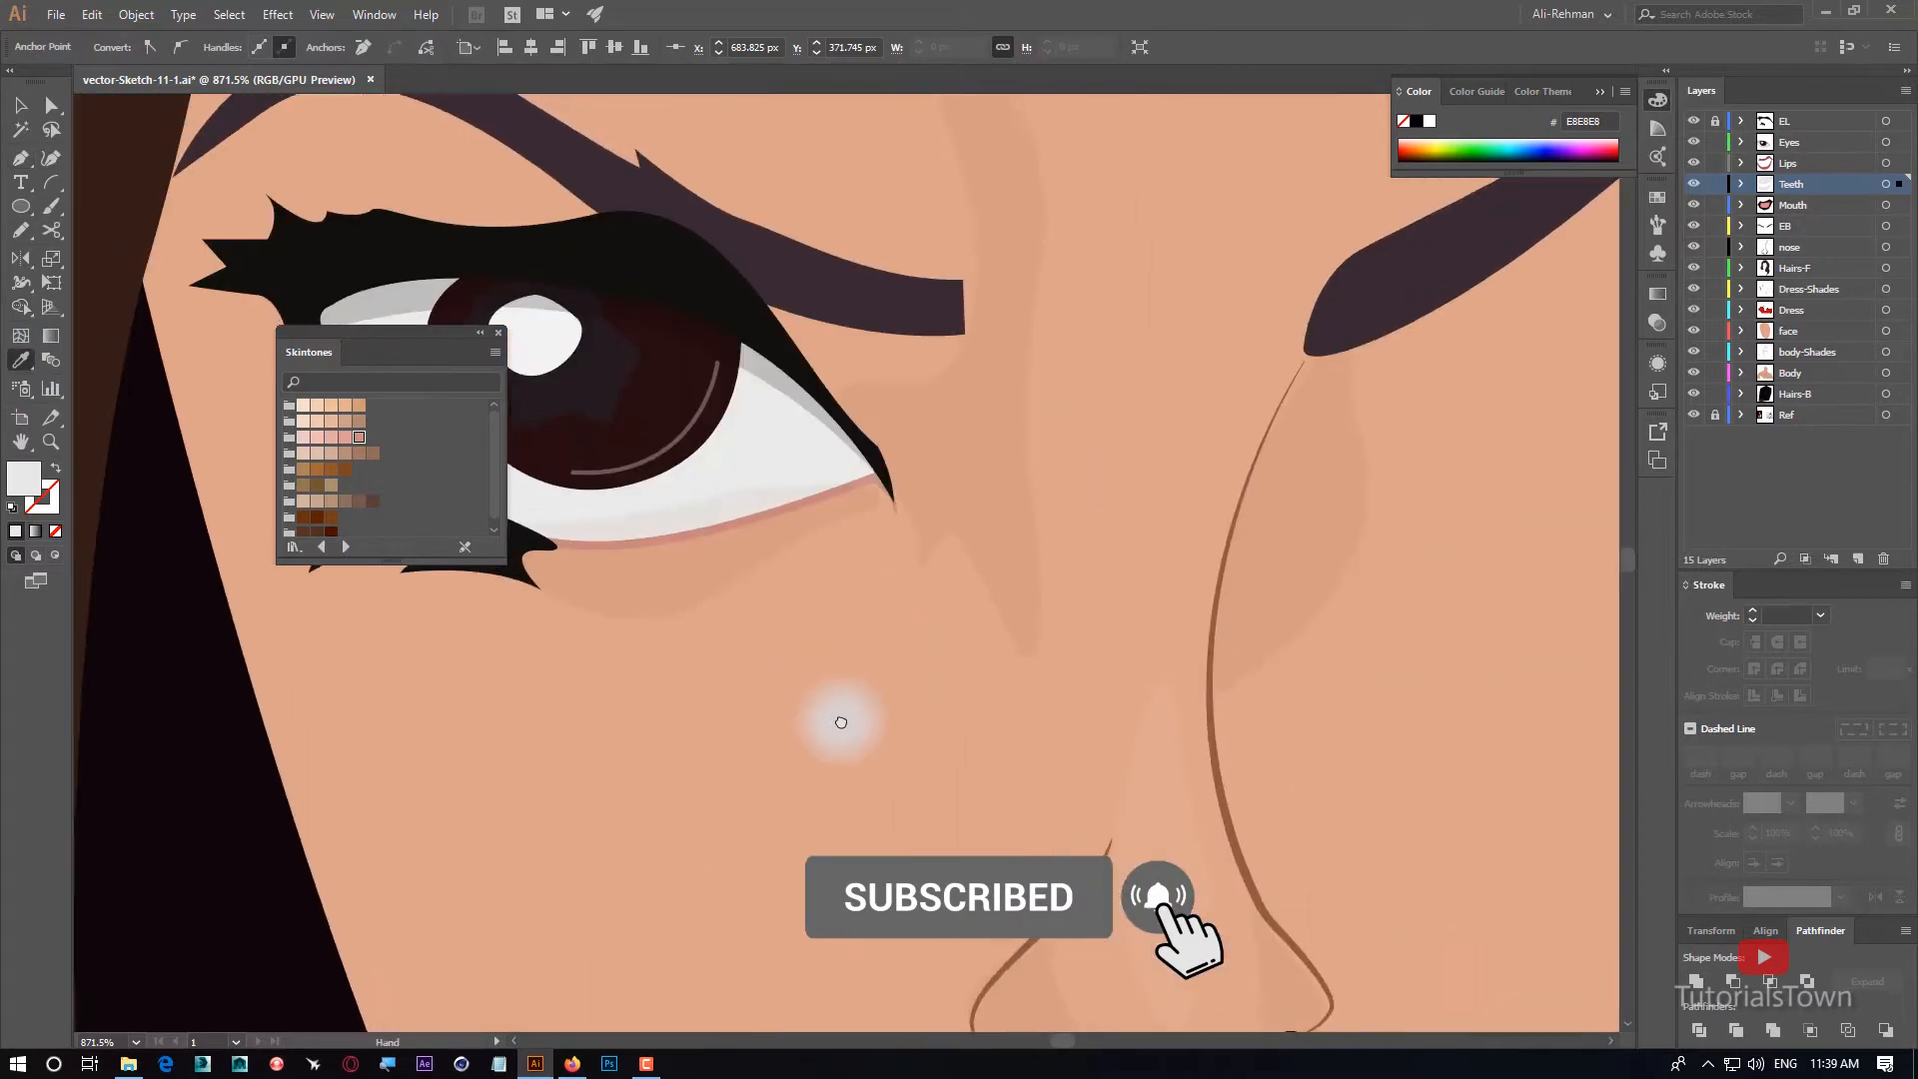
click(423, 283)
drag(851, 799, 809, 342)
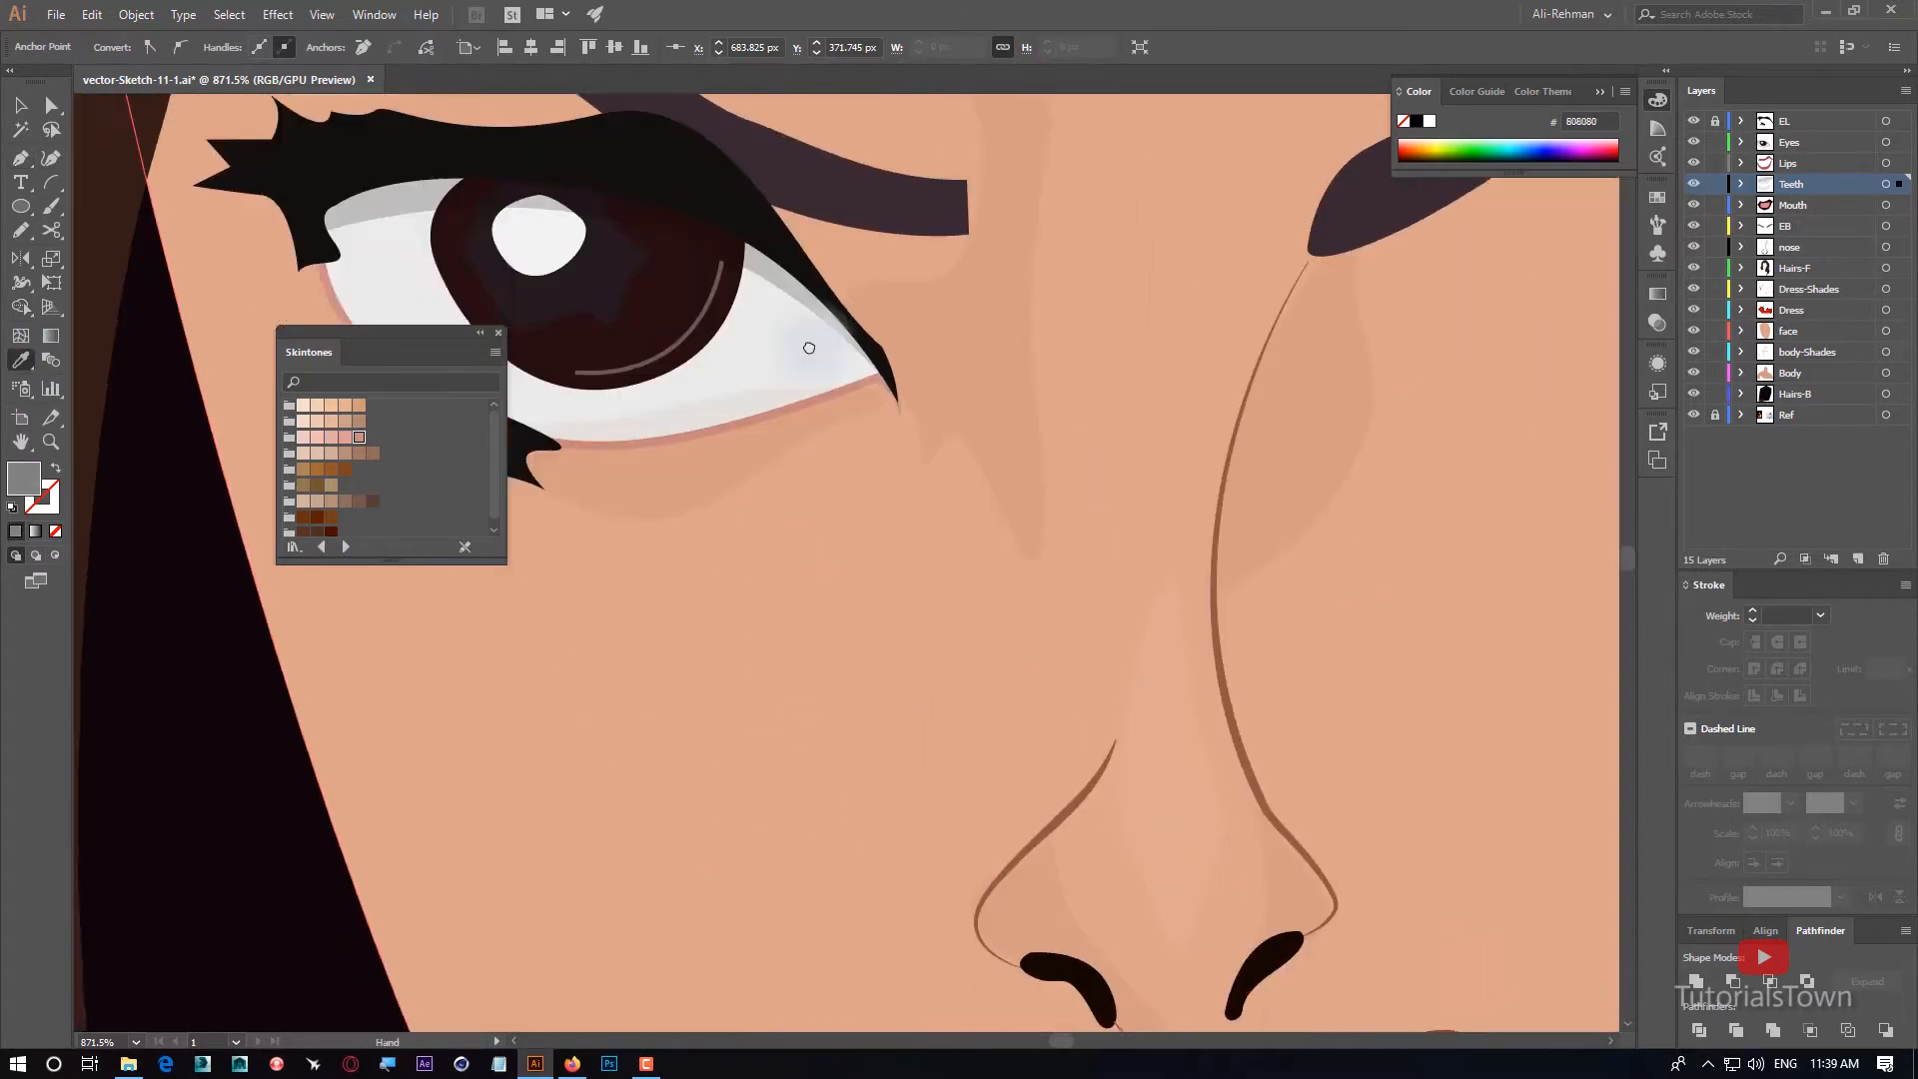
drag(1199, 839, 1013, 391)
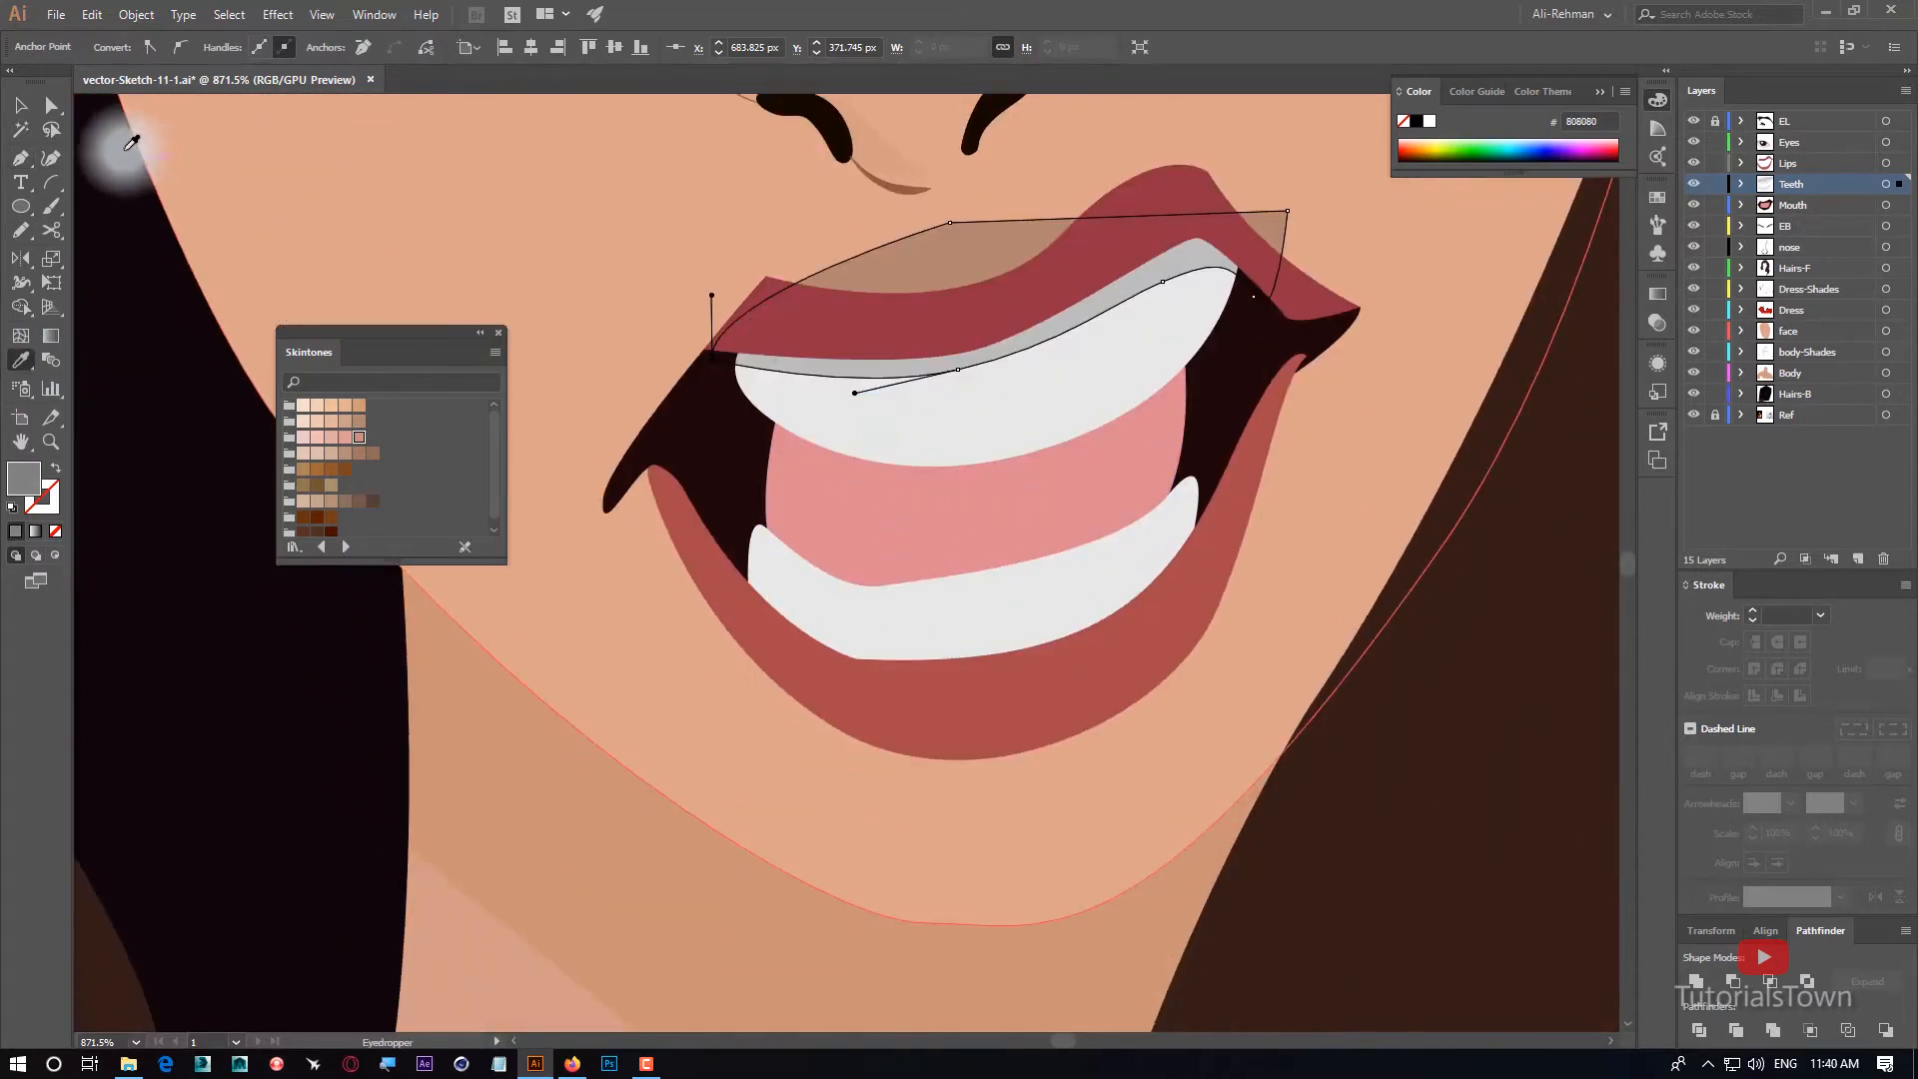
Trim the shade to the upper teeth with the Shape Builder by deleting the parts outside them, and check the face.
click(20, 105)
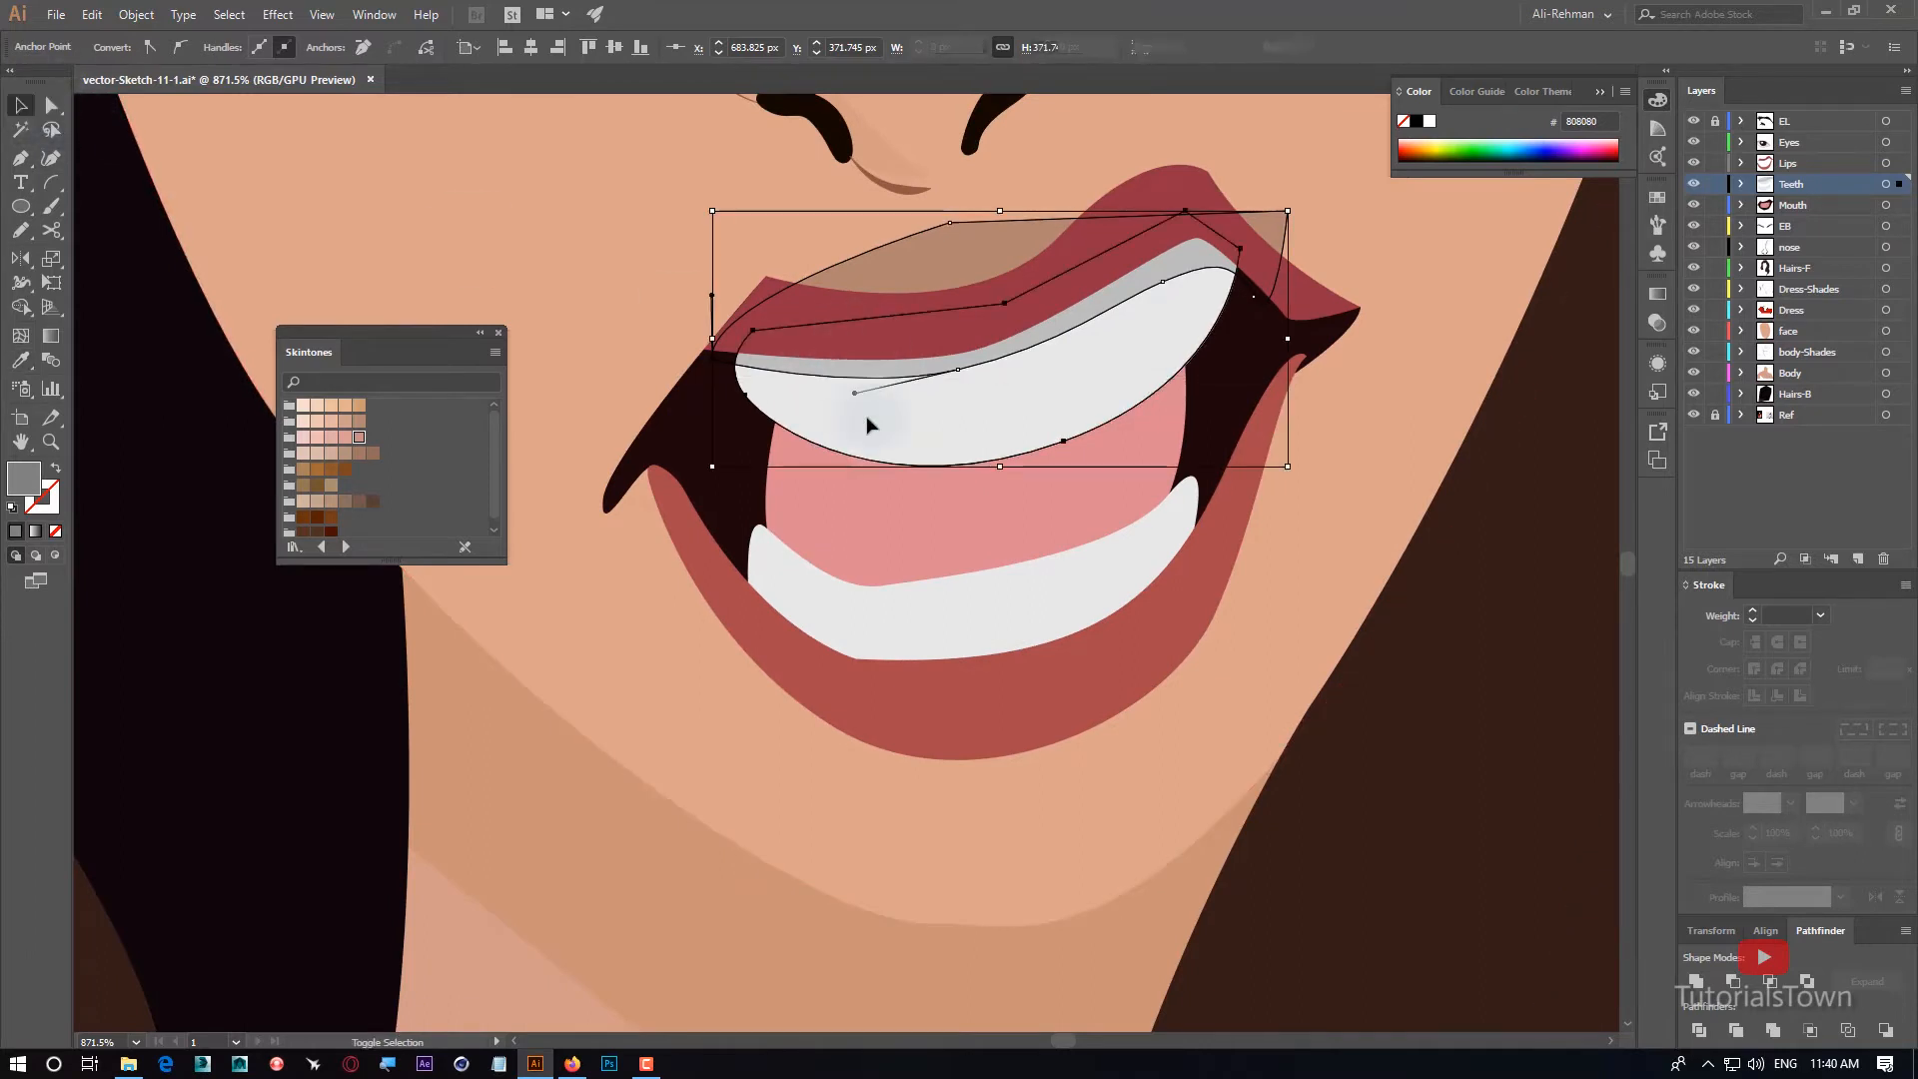
click(26, 312)
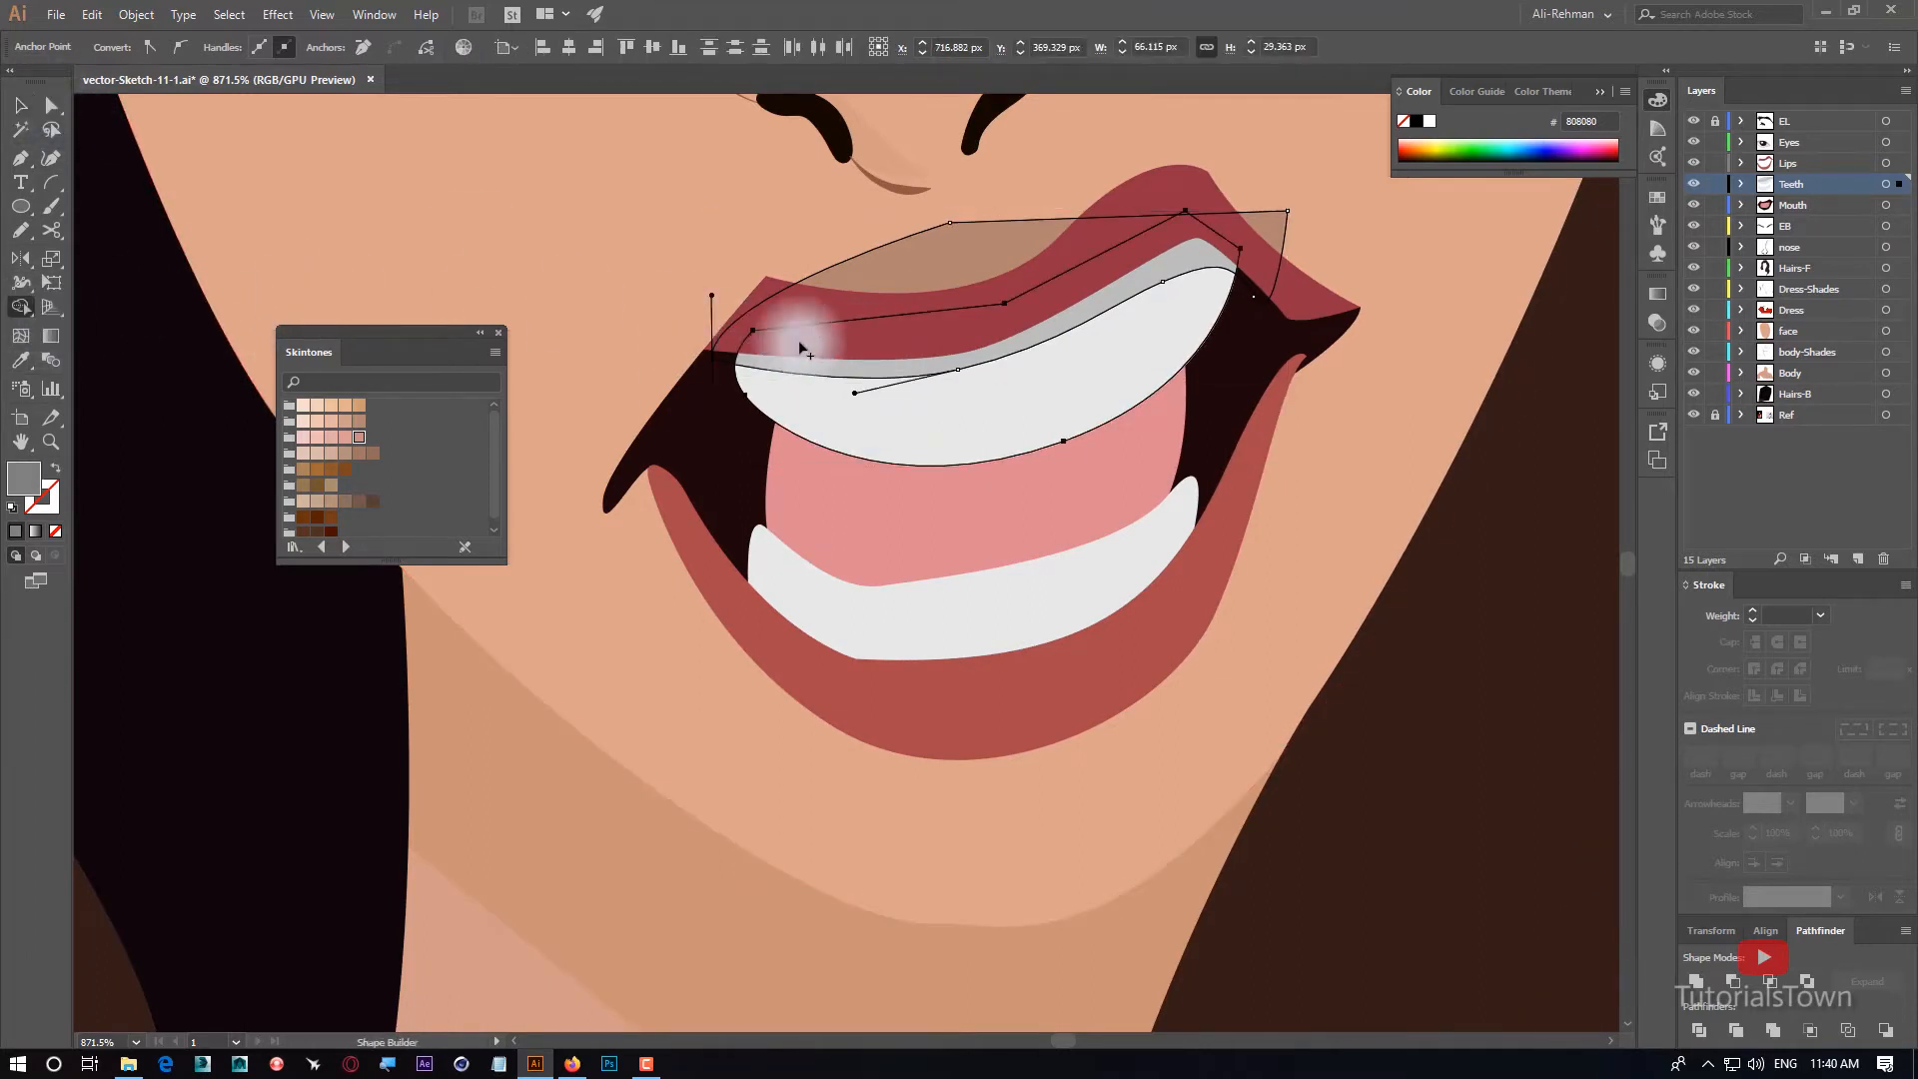
drag(912, 291, 645, 184)
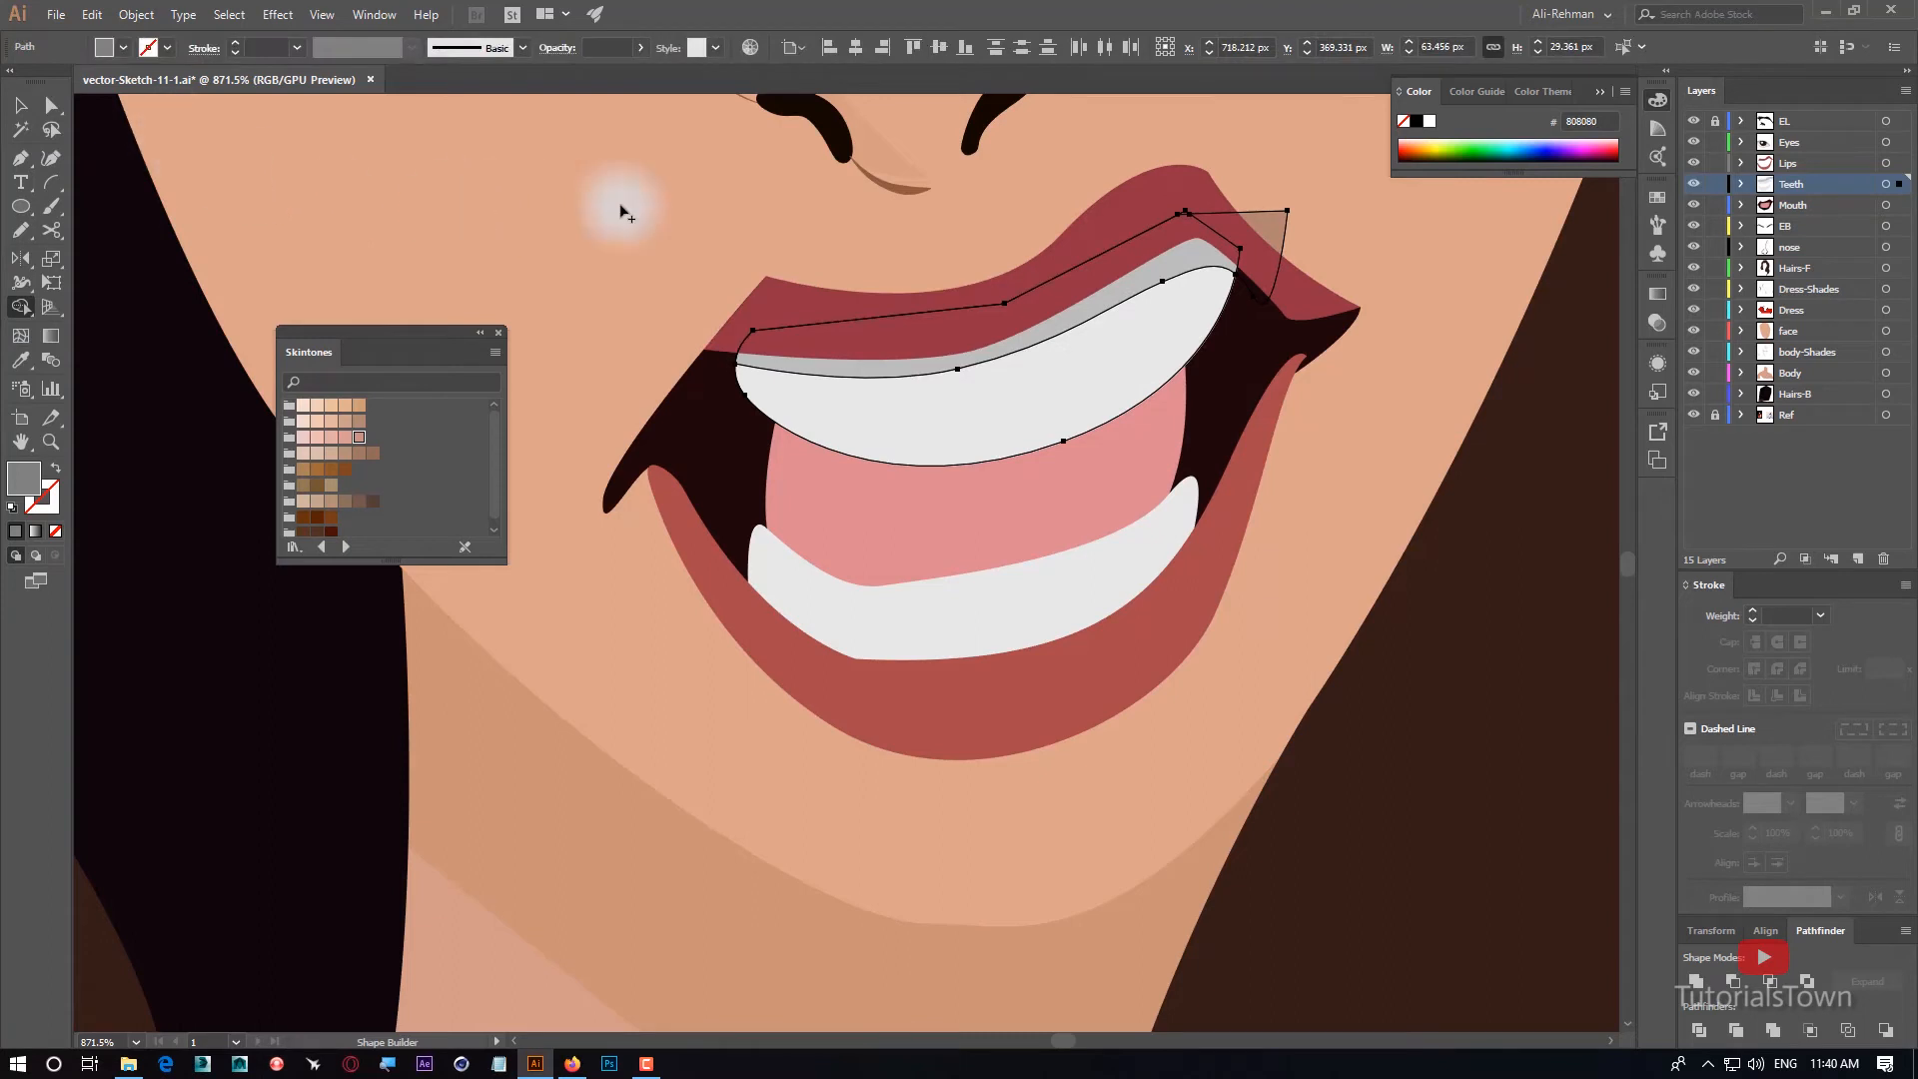
alt+click(1271, 257)
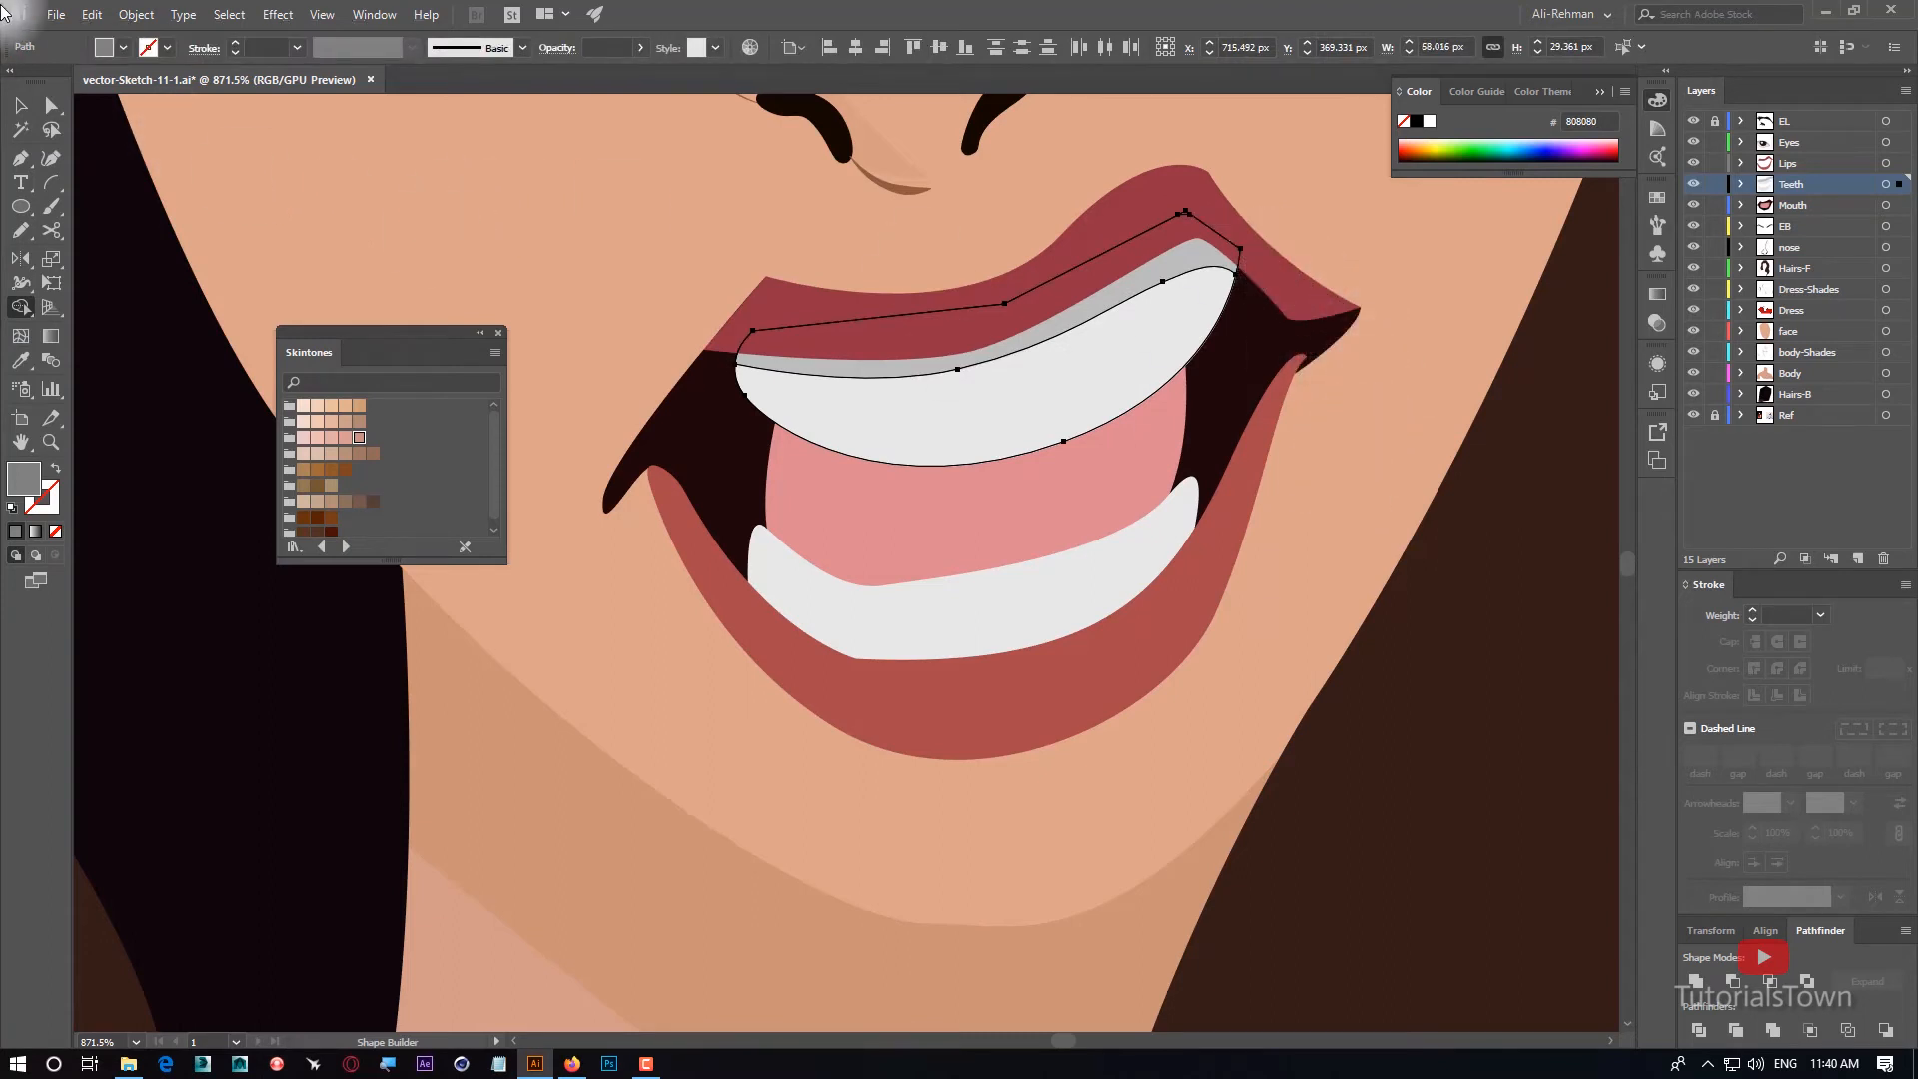
click(18, 108)
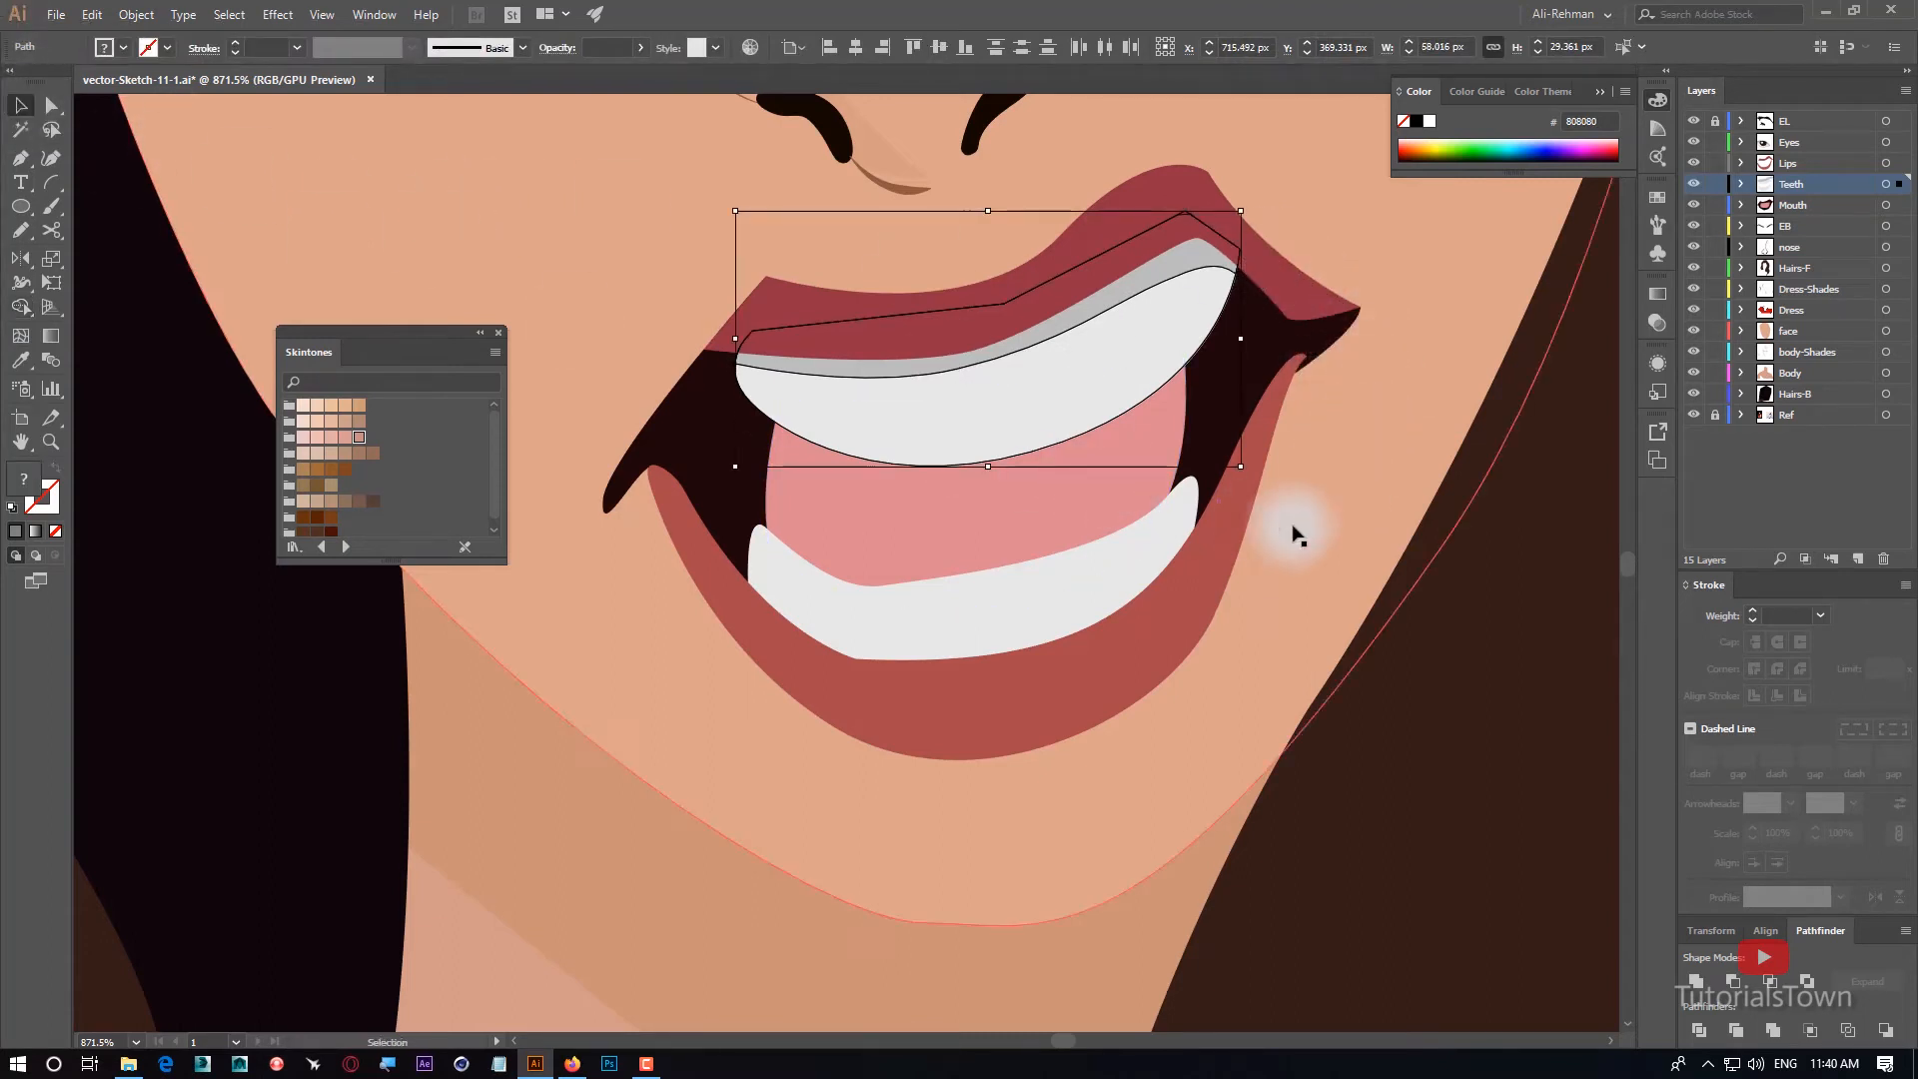
click(1410, 728)
key(ctrl+minus)
key(ctrl+minus)
key(ctrl+minus)
key(ctrl+minus)
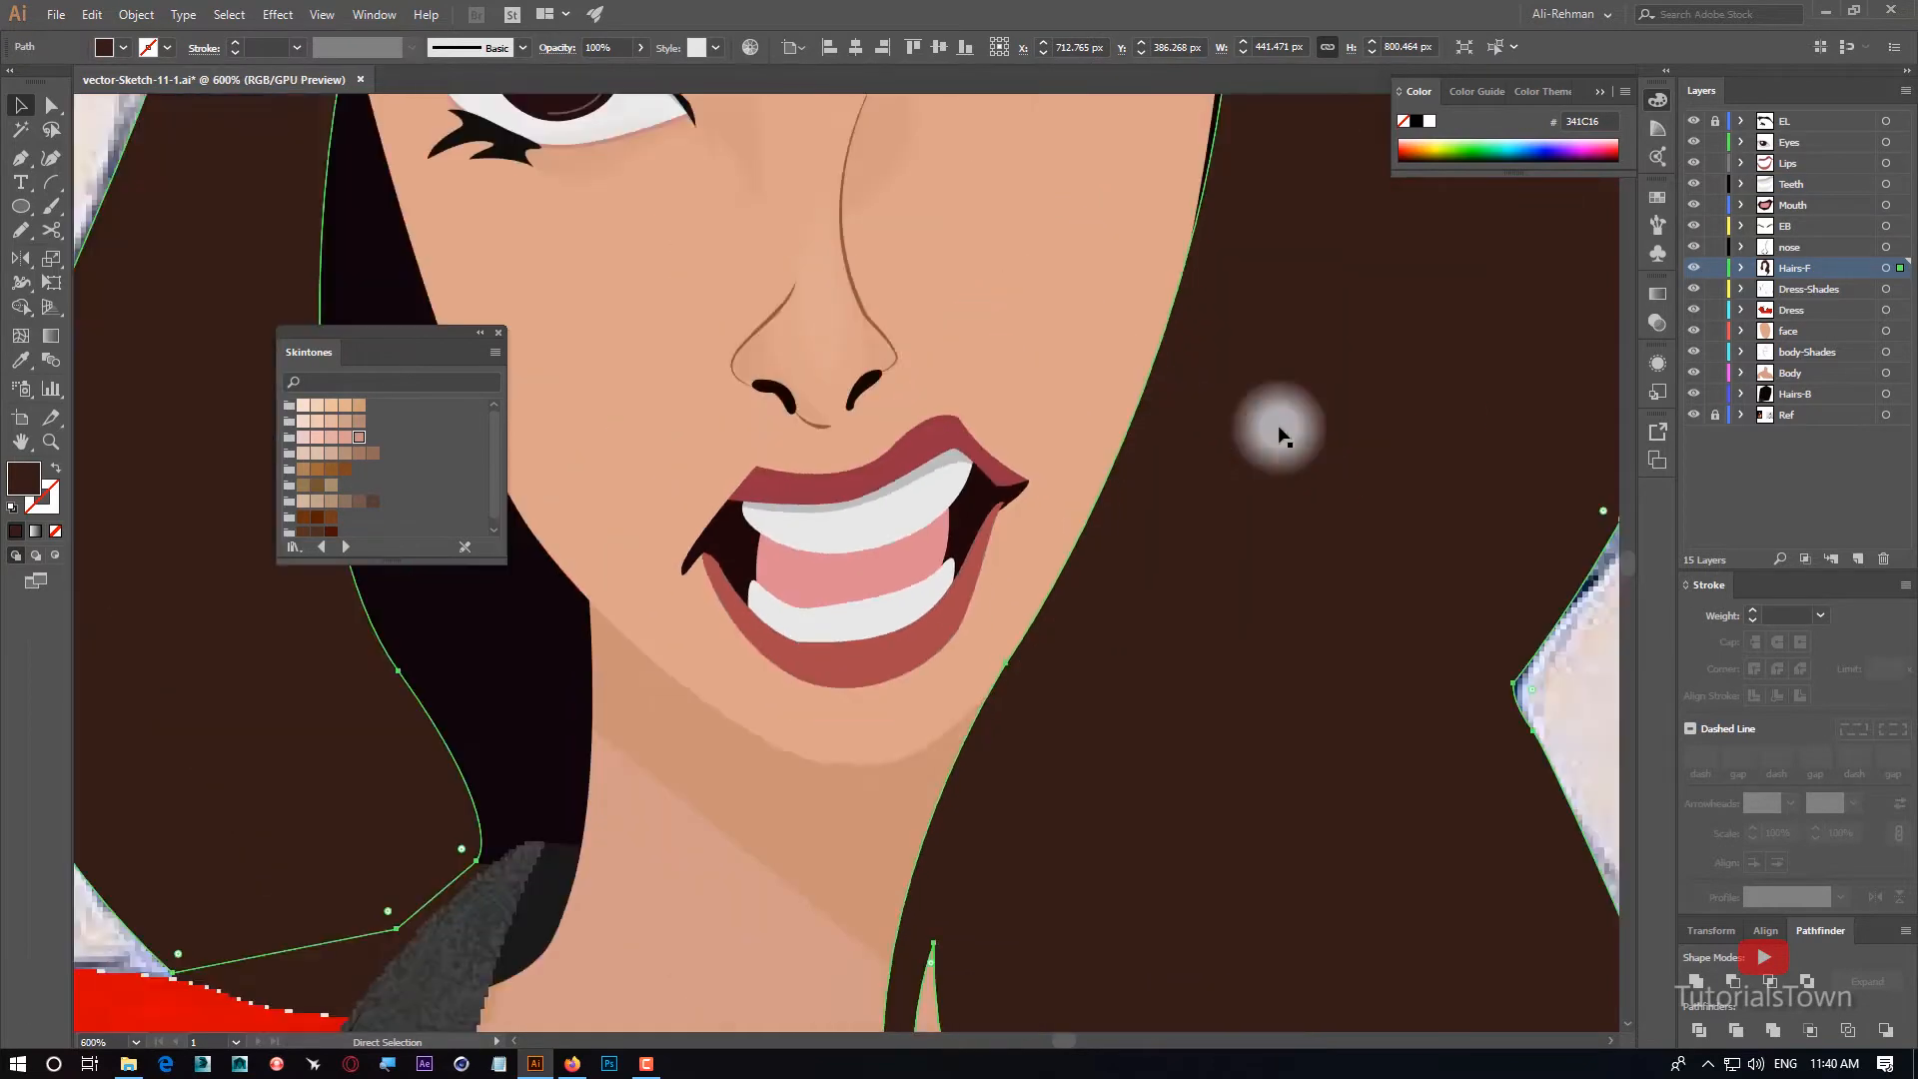
key(ctrl+minus)
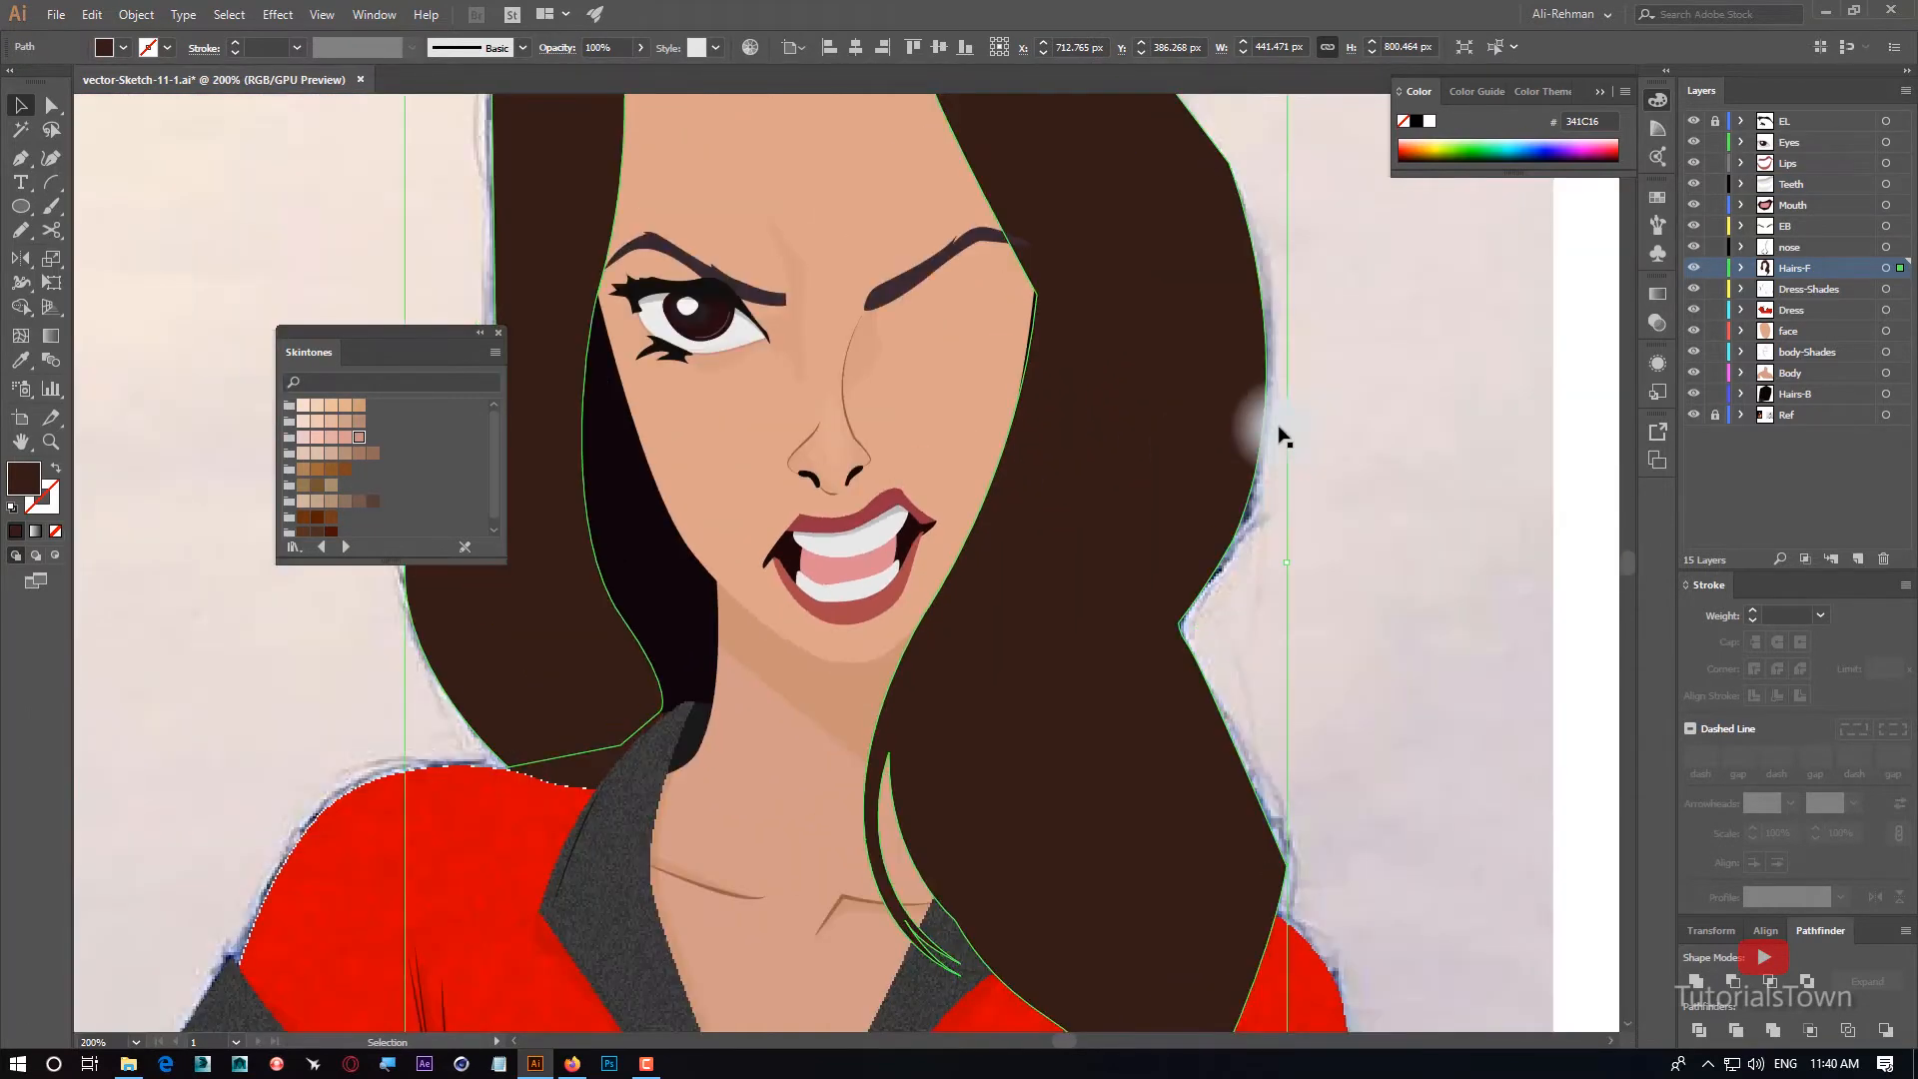
Trace a Pen curve along the lower edge of the lower teeth, from one mouth corner to the other.
drag(784, 514, 989, 520)
drag(1246, 813, 901, 492)
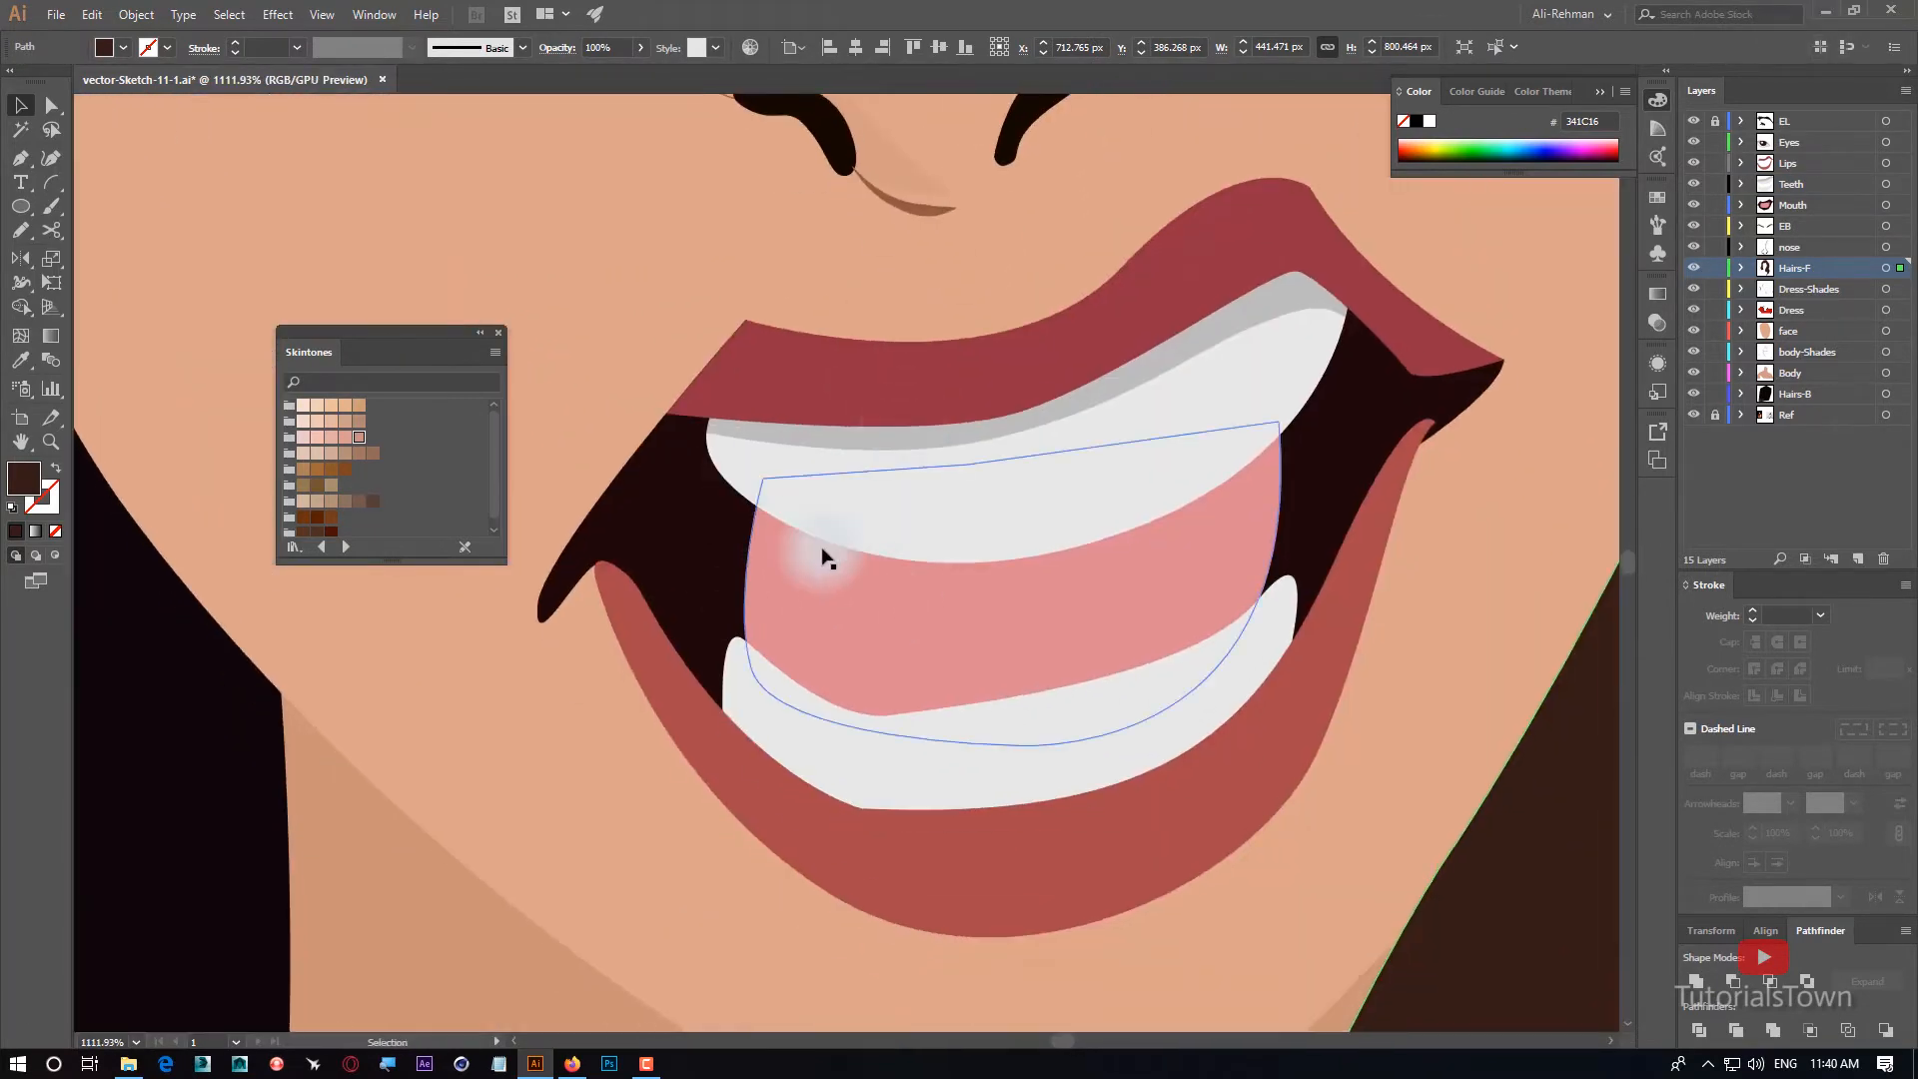
click(21, 158)
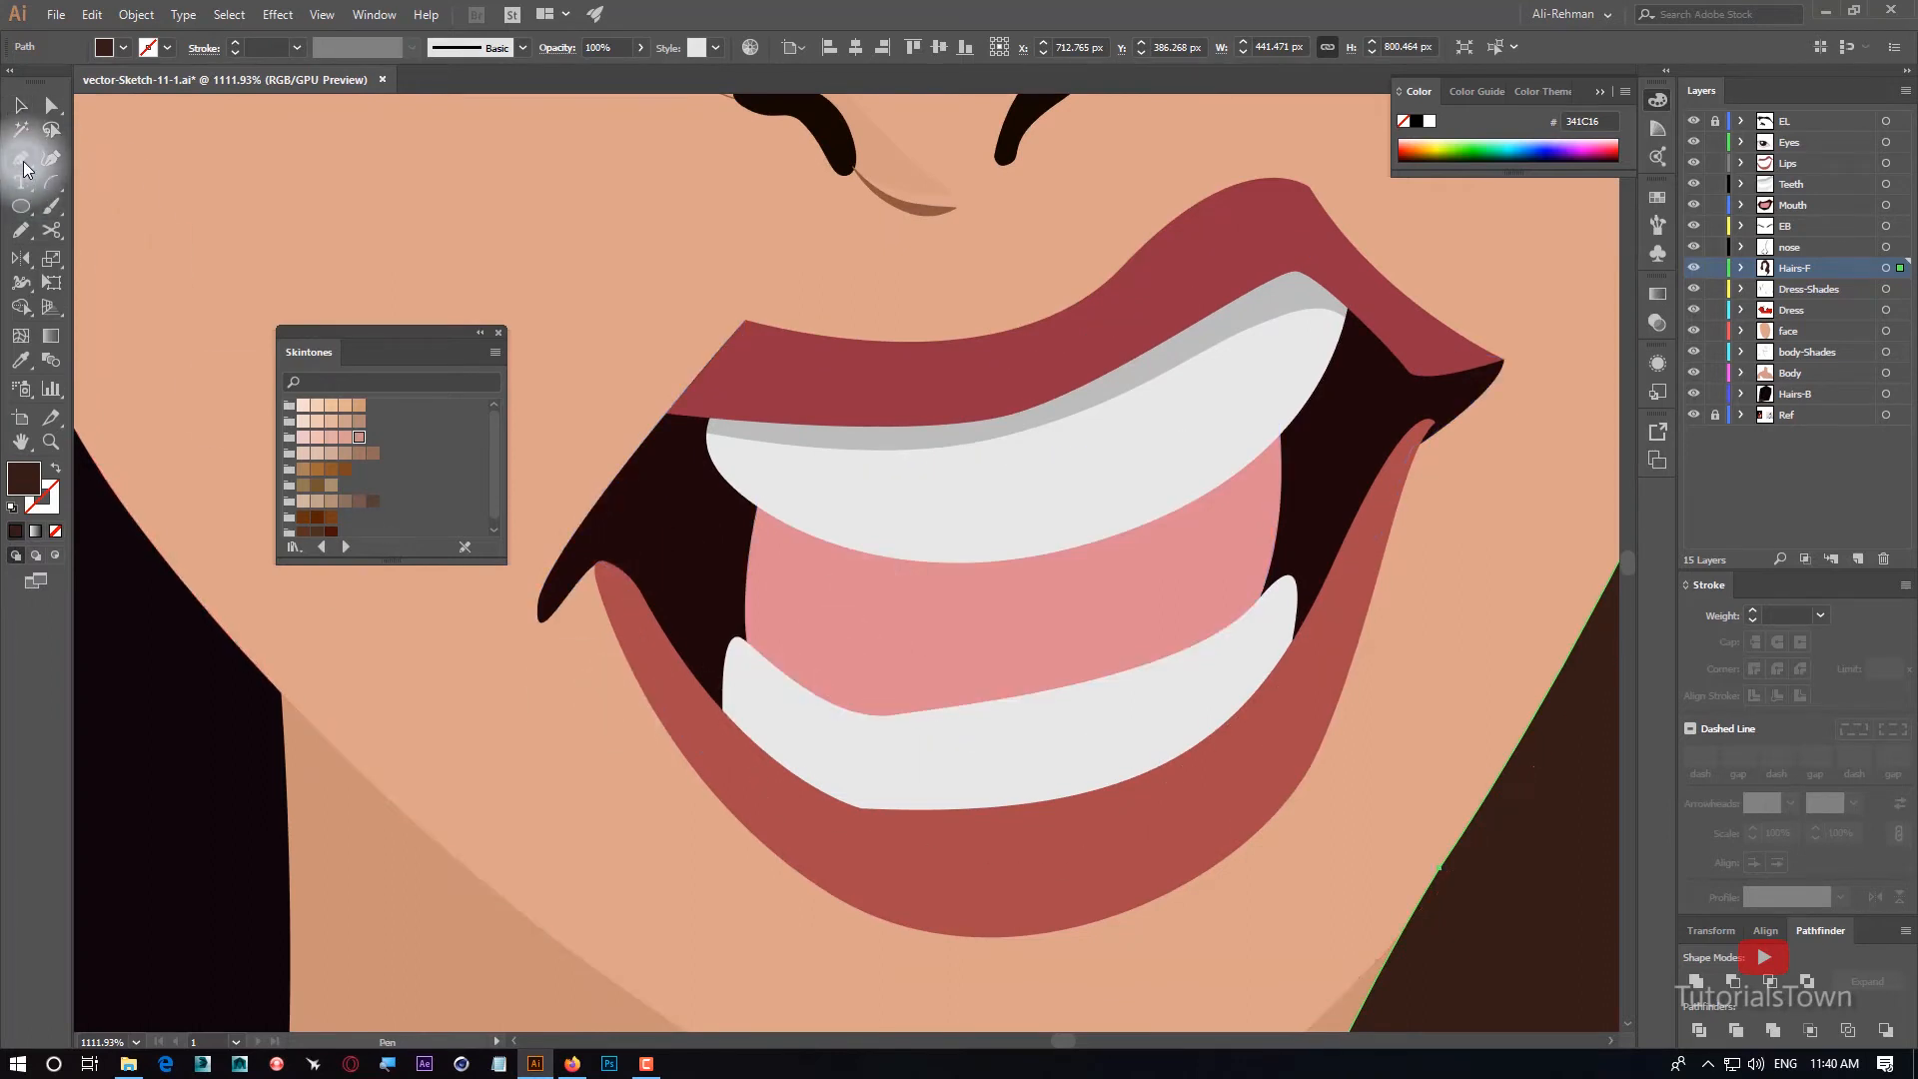
drag(1018, 562, 941, 416)
click(622, 566)
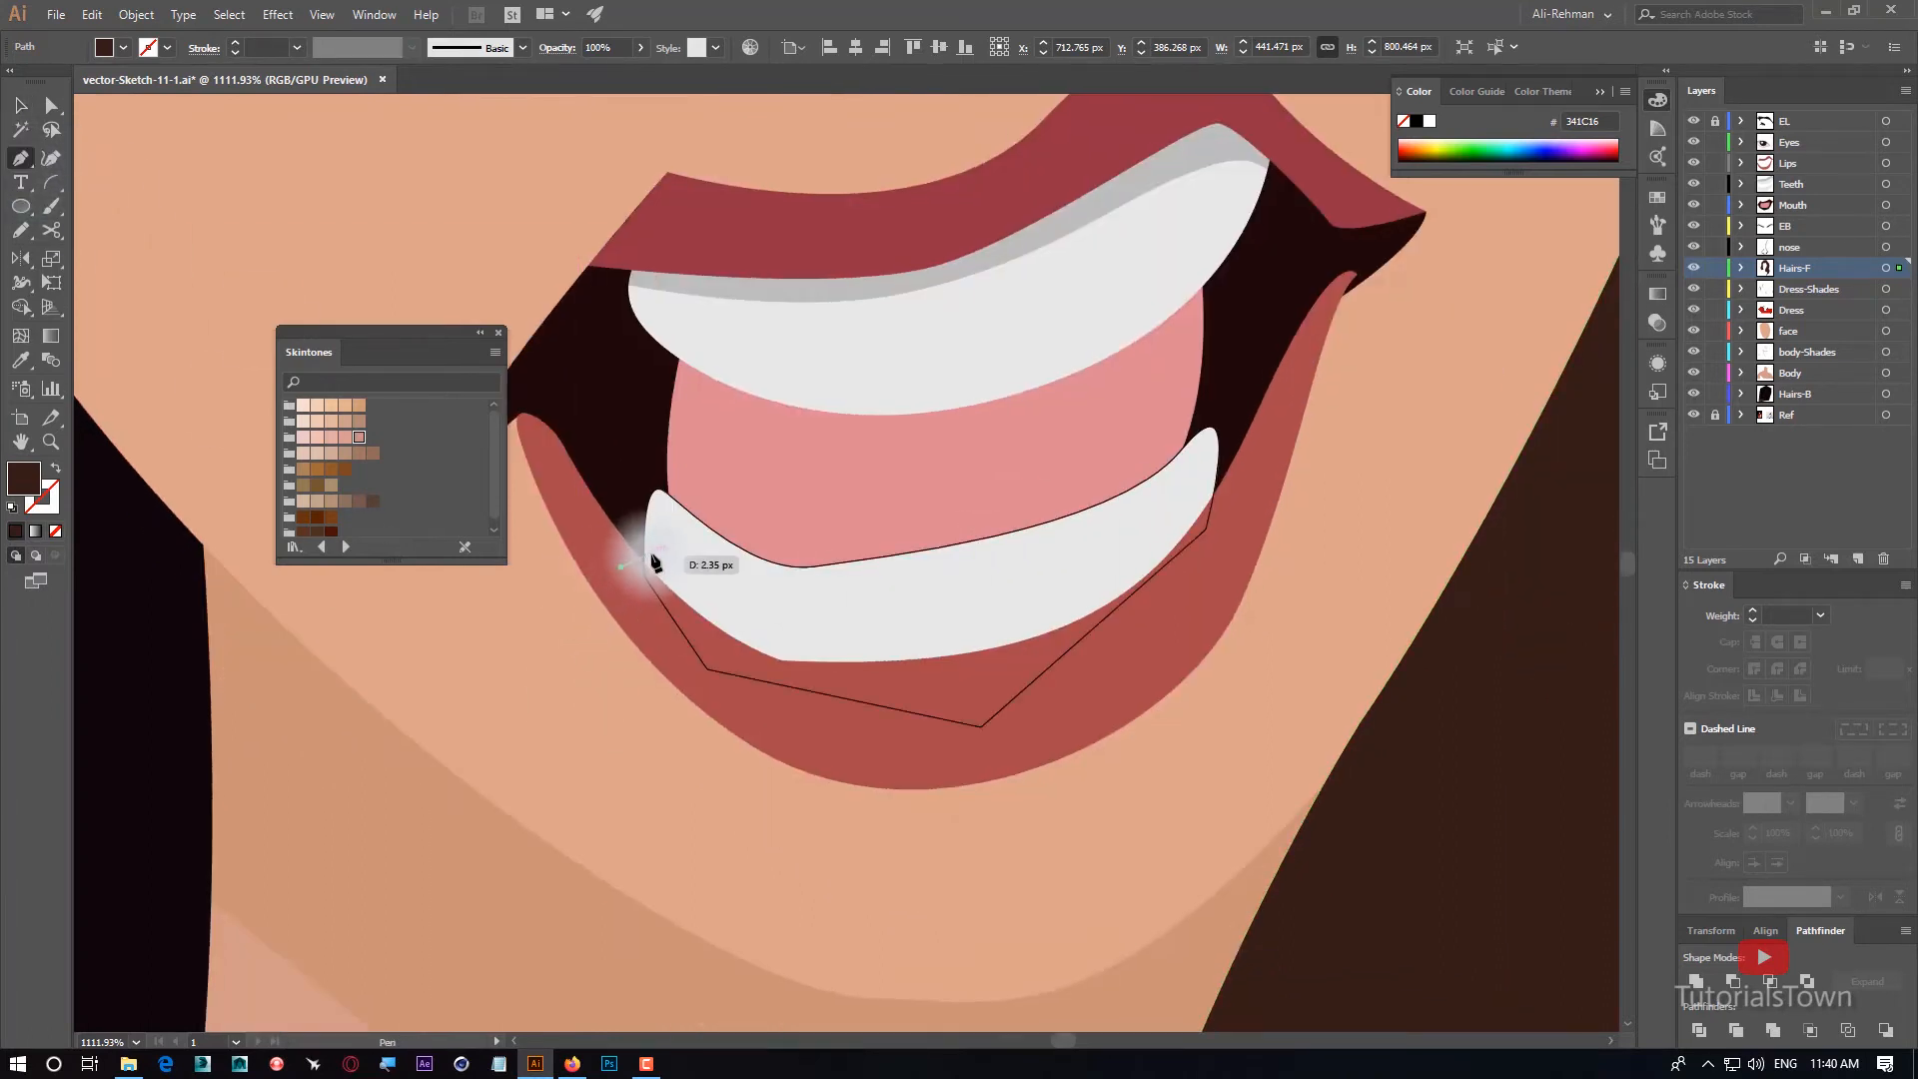
drag(645, 548, 657, 565)
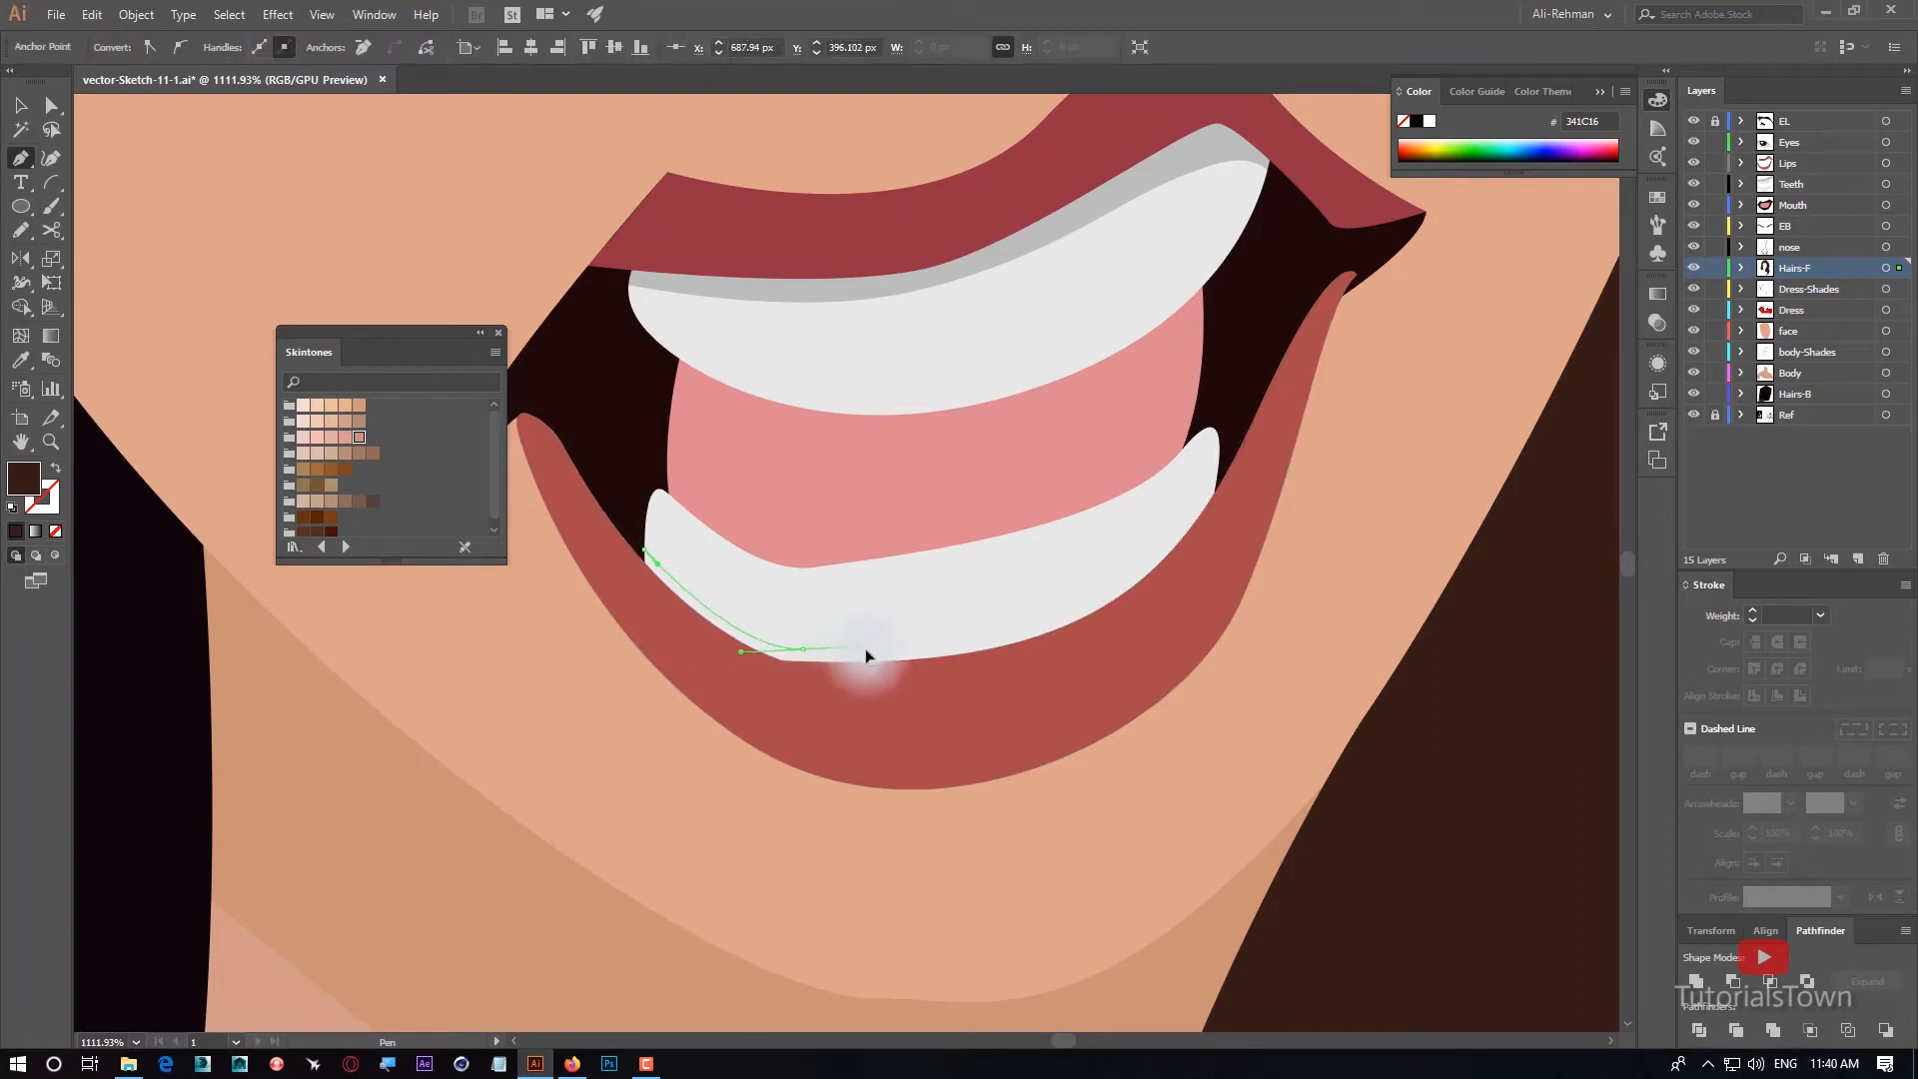
mouse_move(924, 660)
mouse_down()
mouse_move(780, 676)
mouse_move(505, 778)
mouse_up()
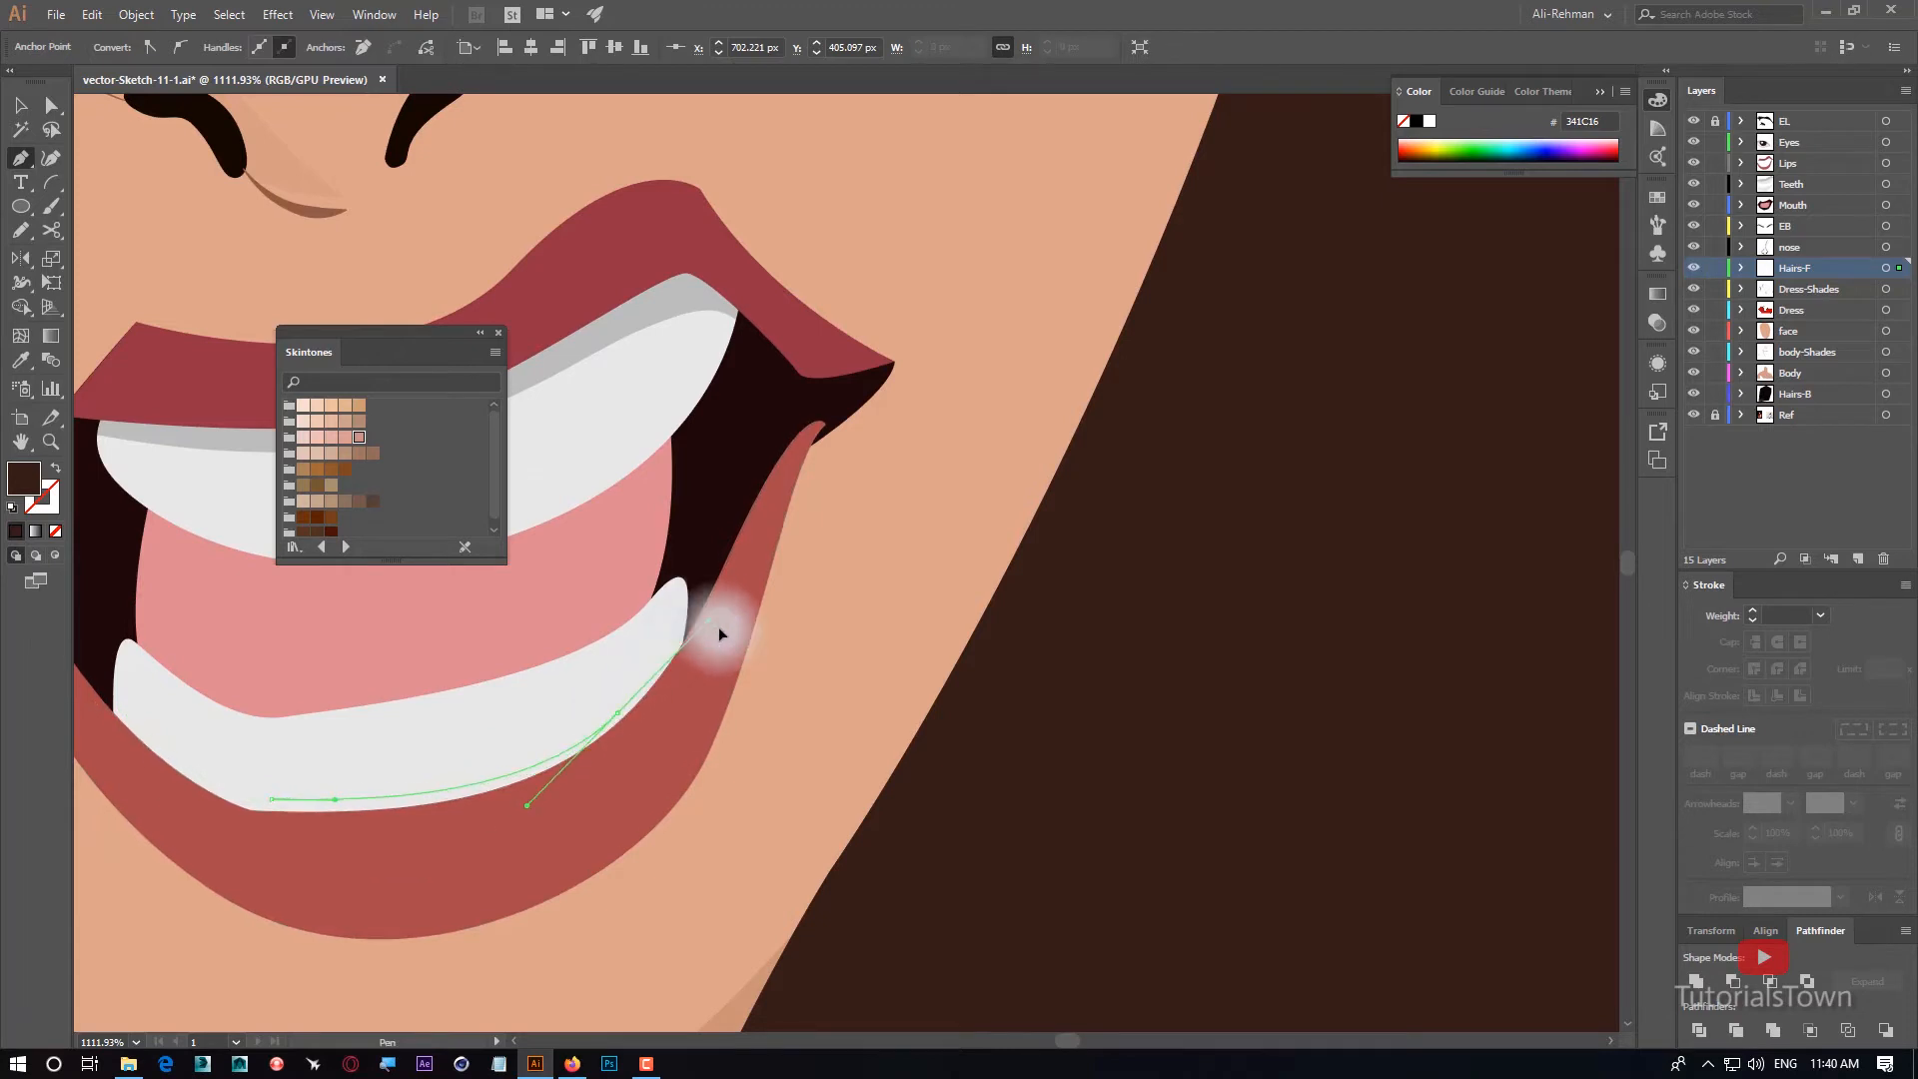
drag(718, 626, 709, 596)
Close the lower-teeth shade shape with straight segments across the lower lip and undo the last adjustment to its closing point.
click(620, 711)
click(699, 719)
click(465, 868)
click(266, 895)
drag(265, 894, 804, 908)
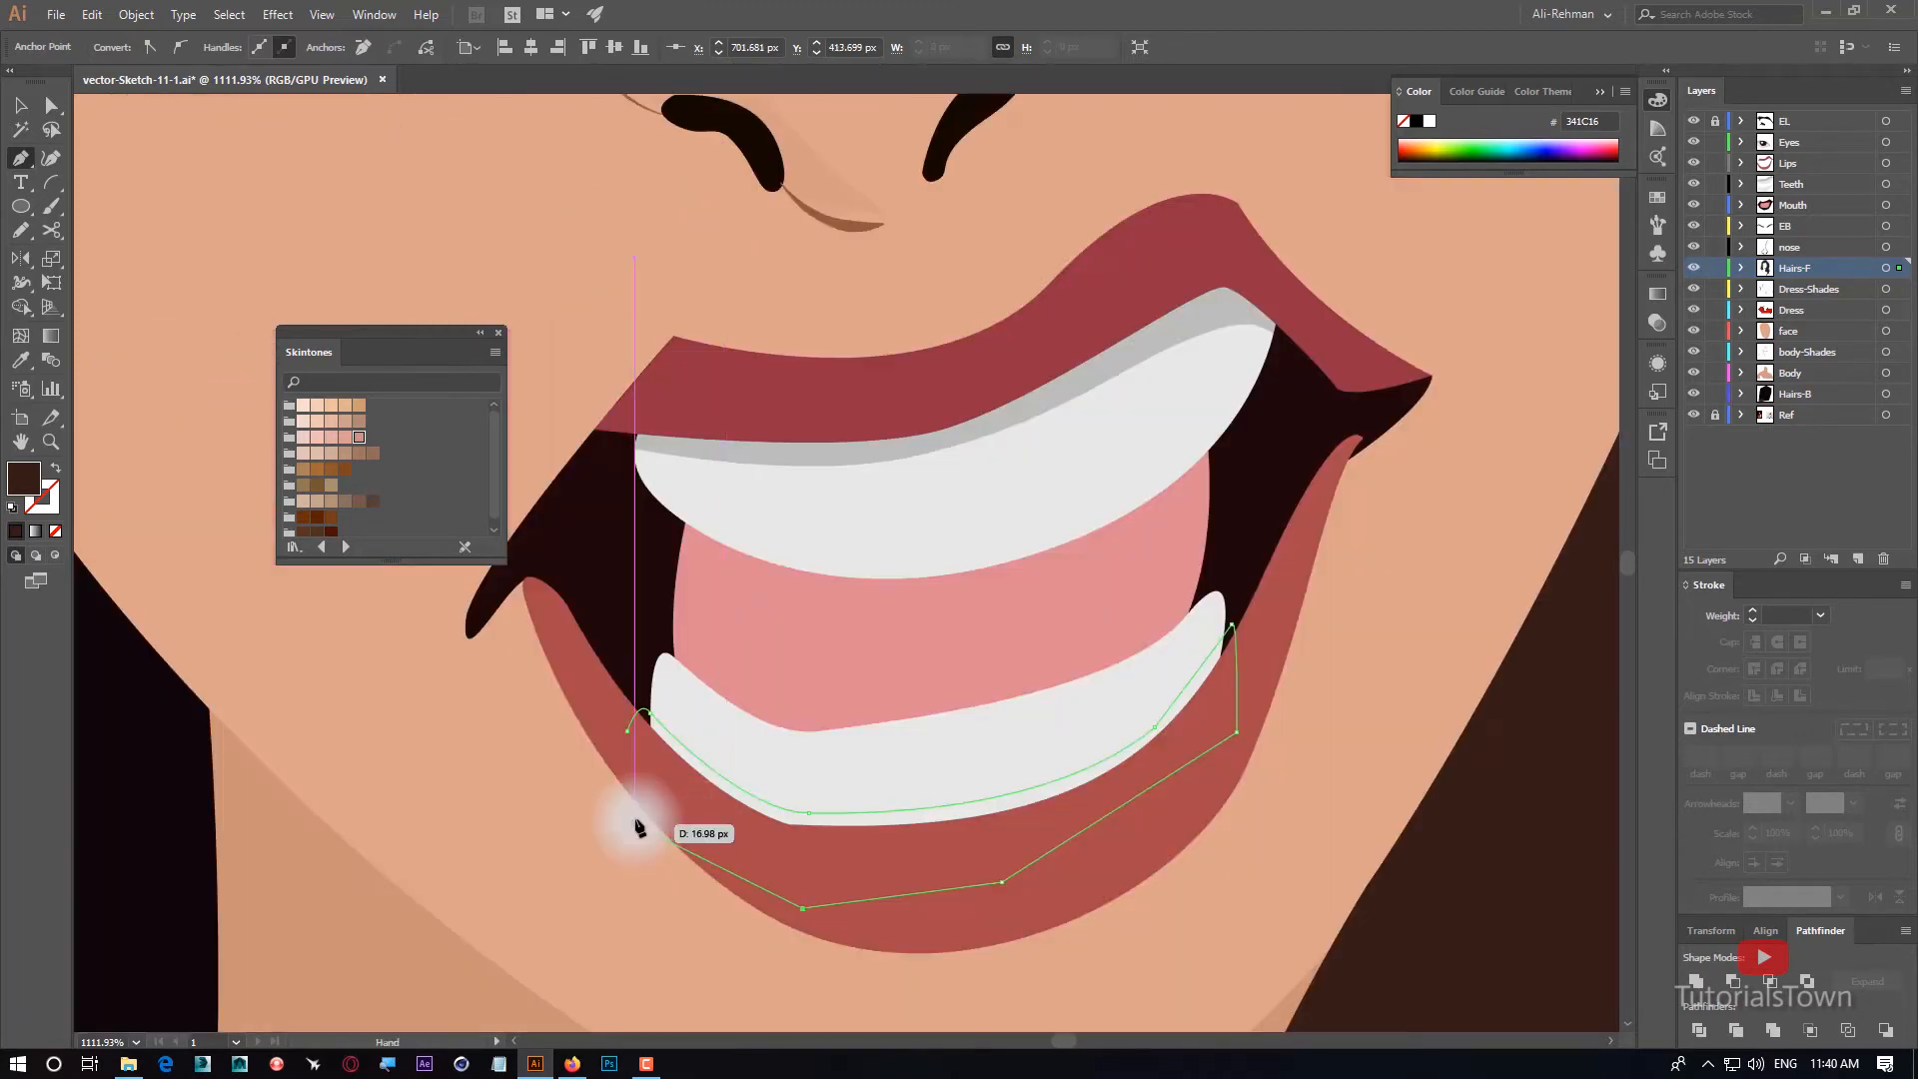
click(635, 811)
click(629, 733)
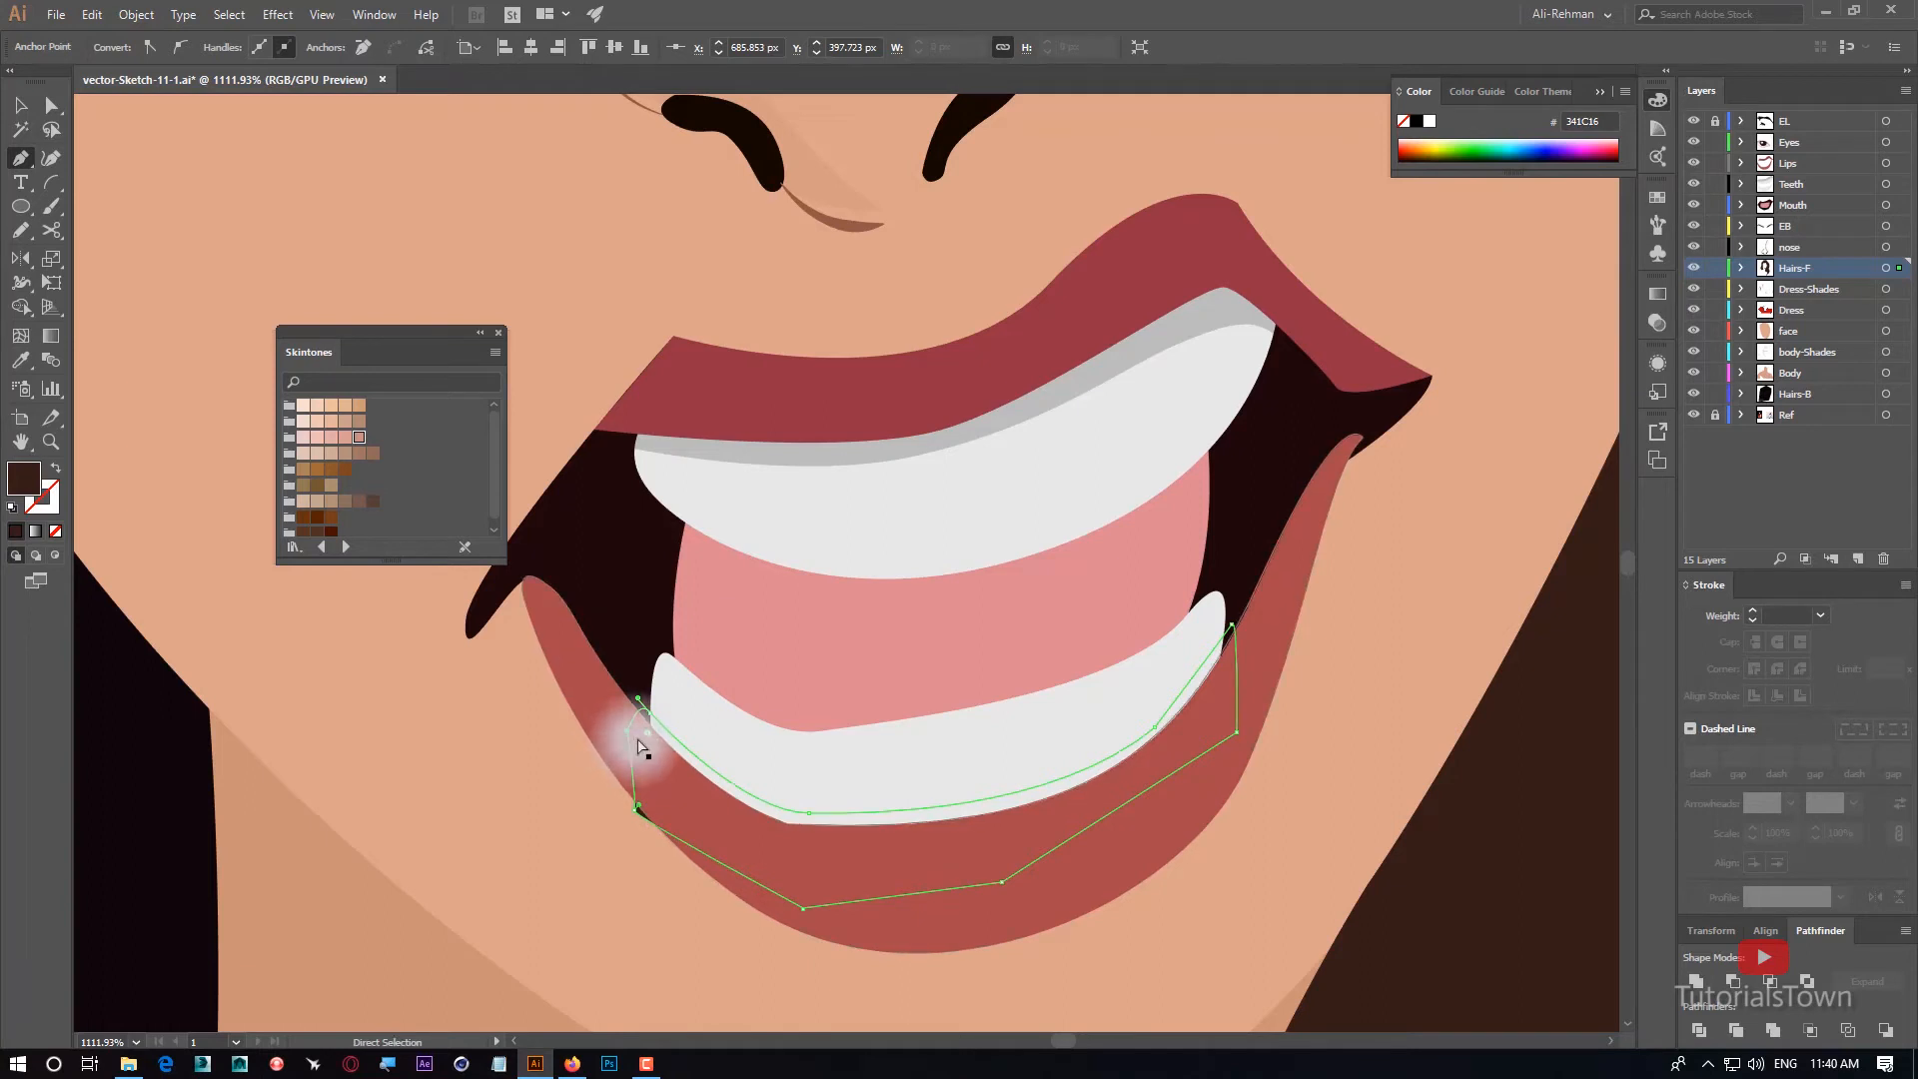
key(ctrl+z)
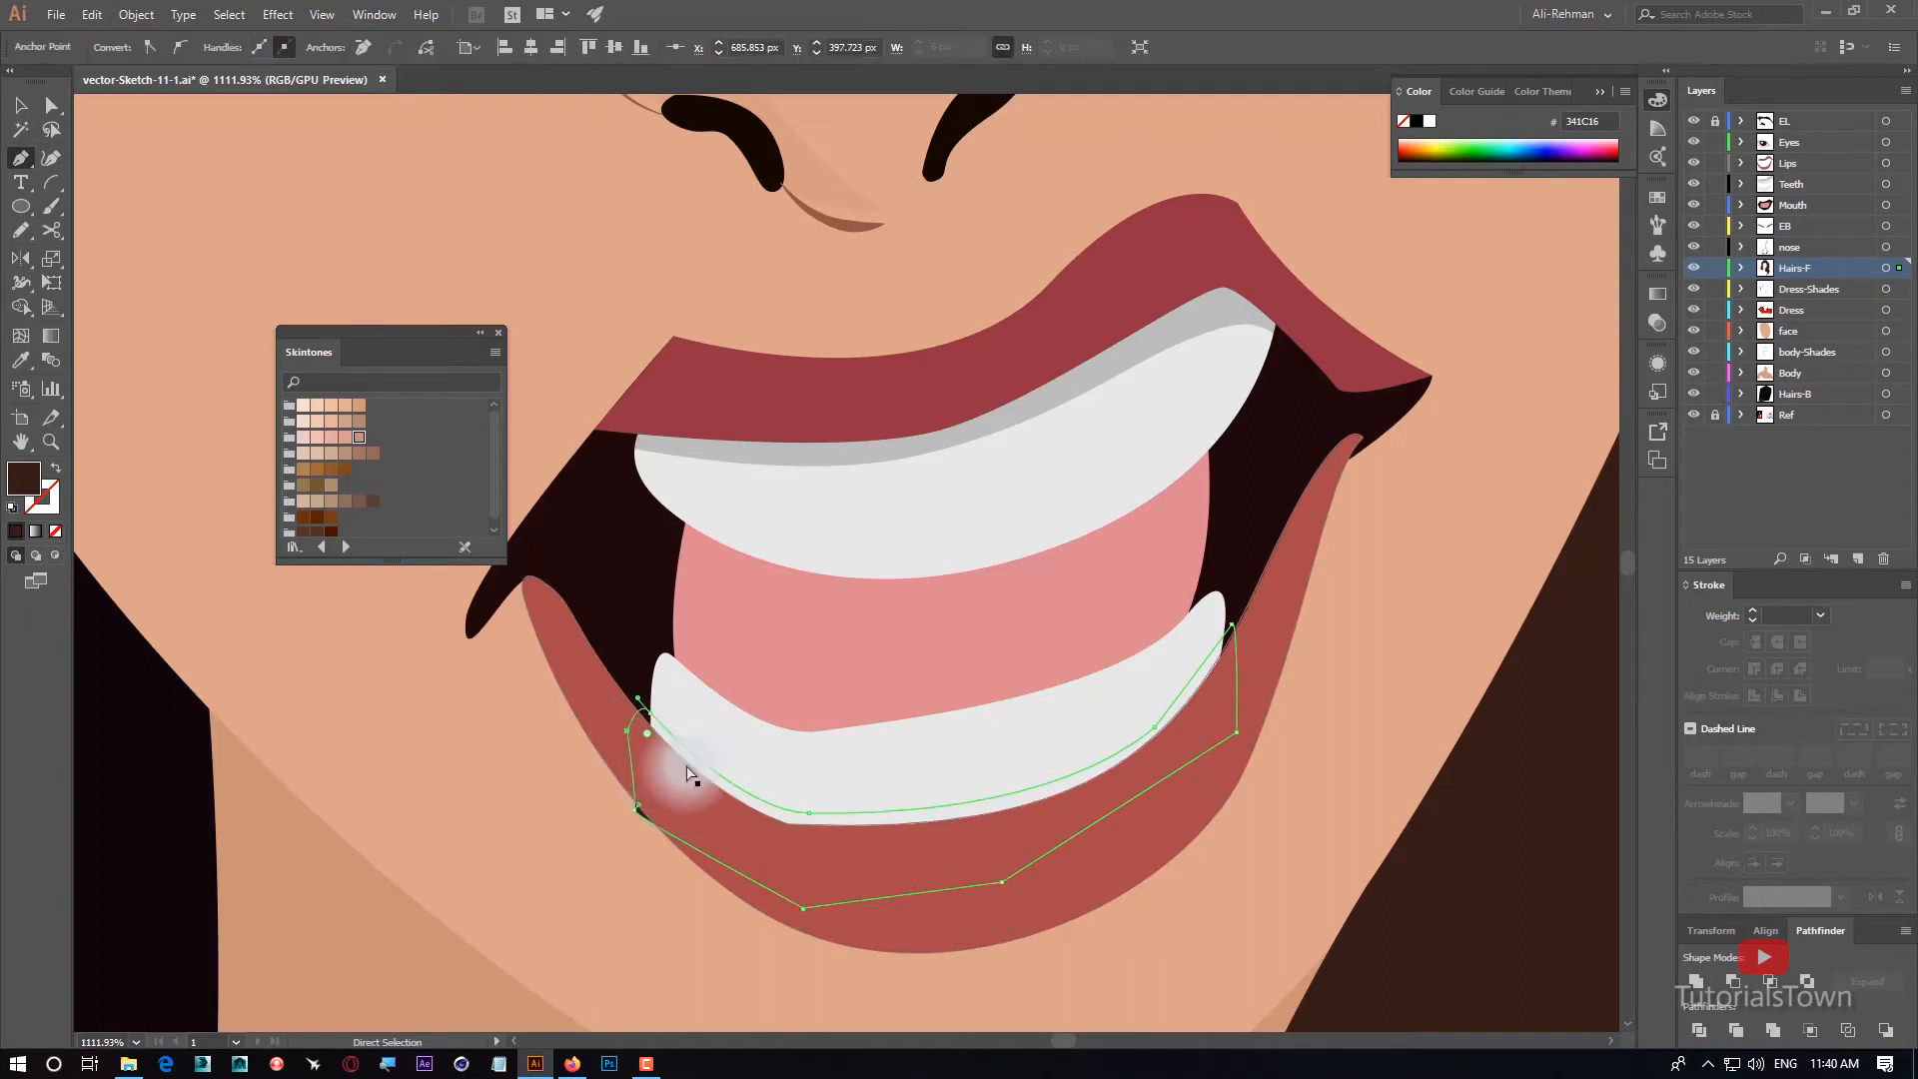
Move the lower-teeth shade shape to the Teeth layer with cut and paste in place, and copy the upper-teeth shade's translucent grey 808080 onto it.
click(21, 106)
click(648, 840)
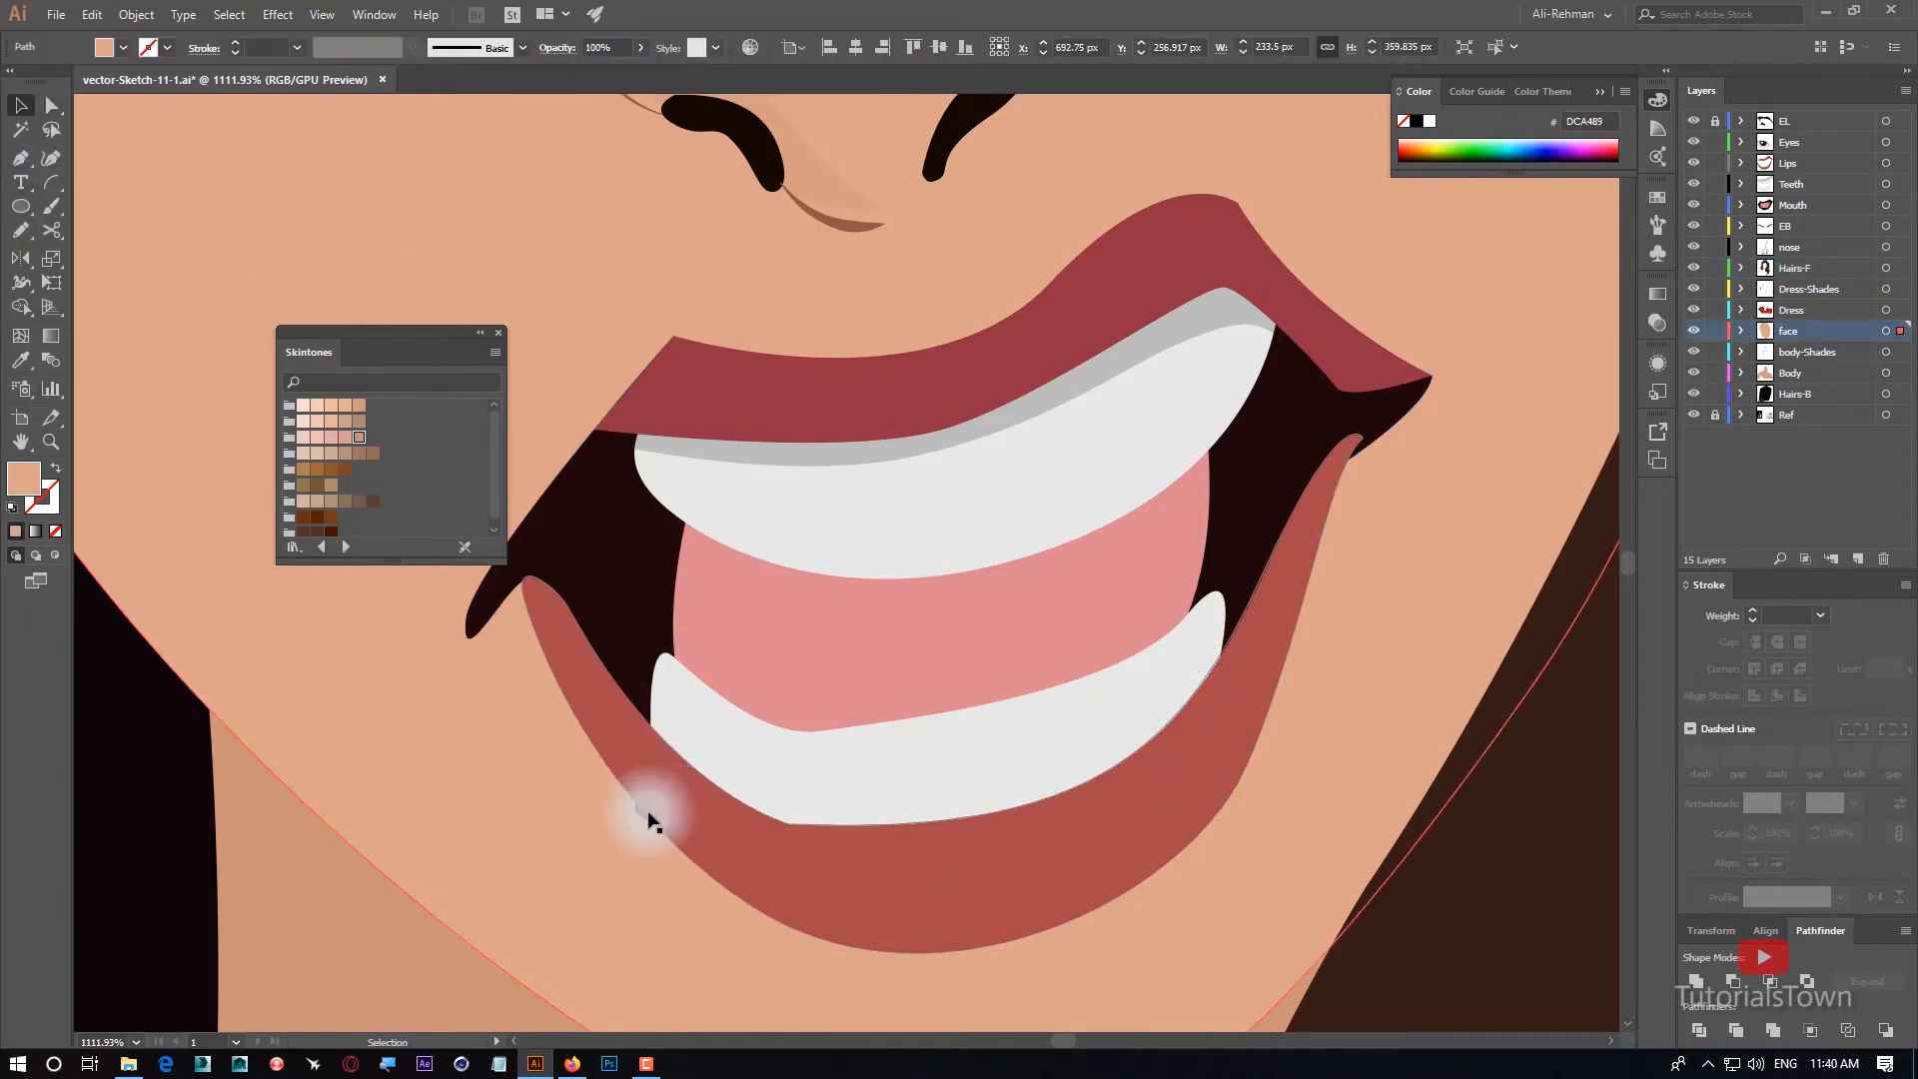
click(642, 820)
key(ctrl+x)
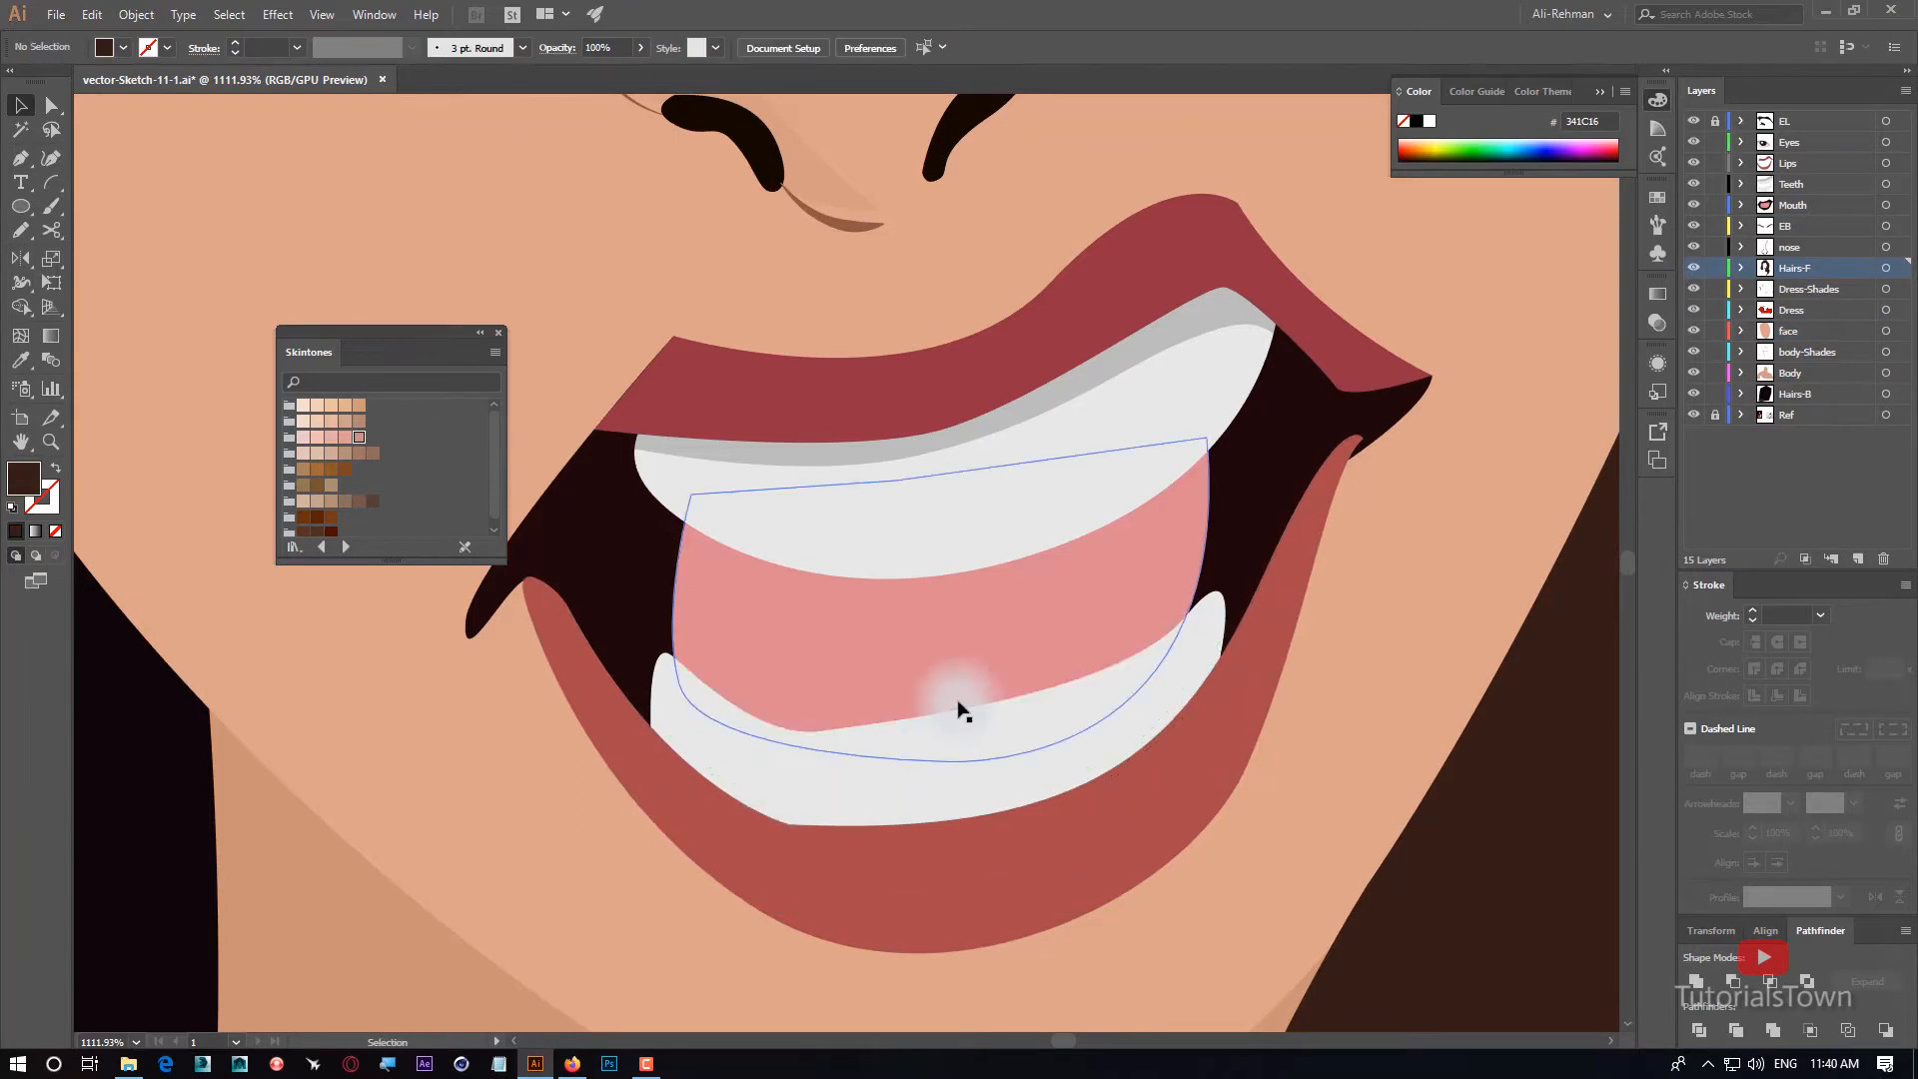
click(939, 755)
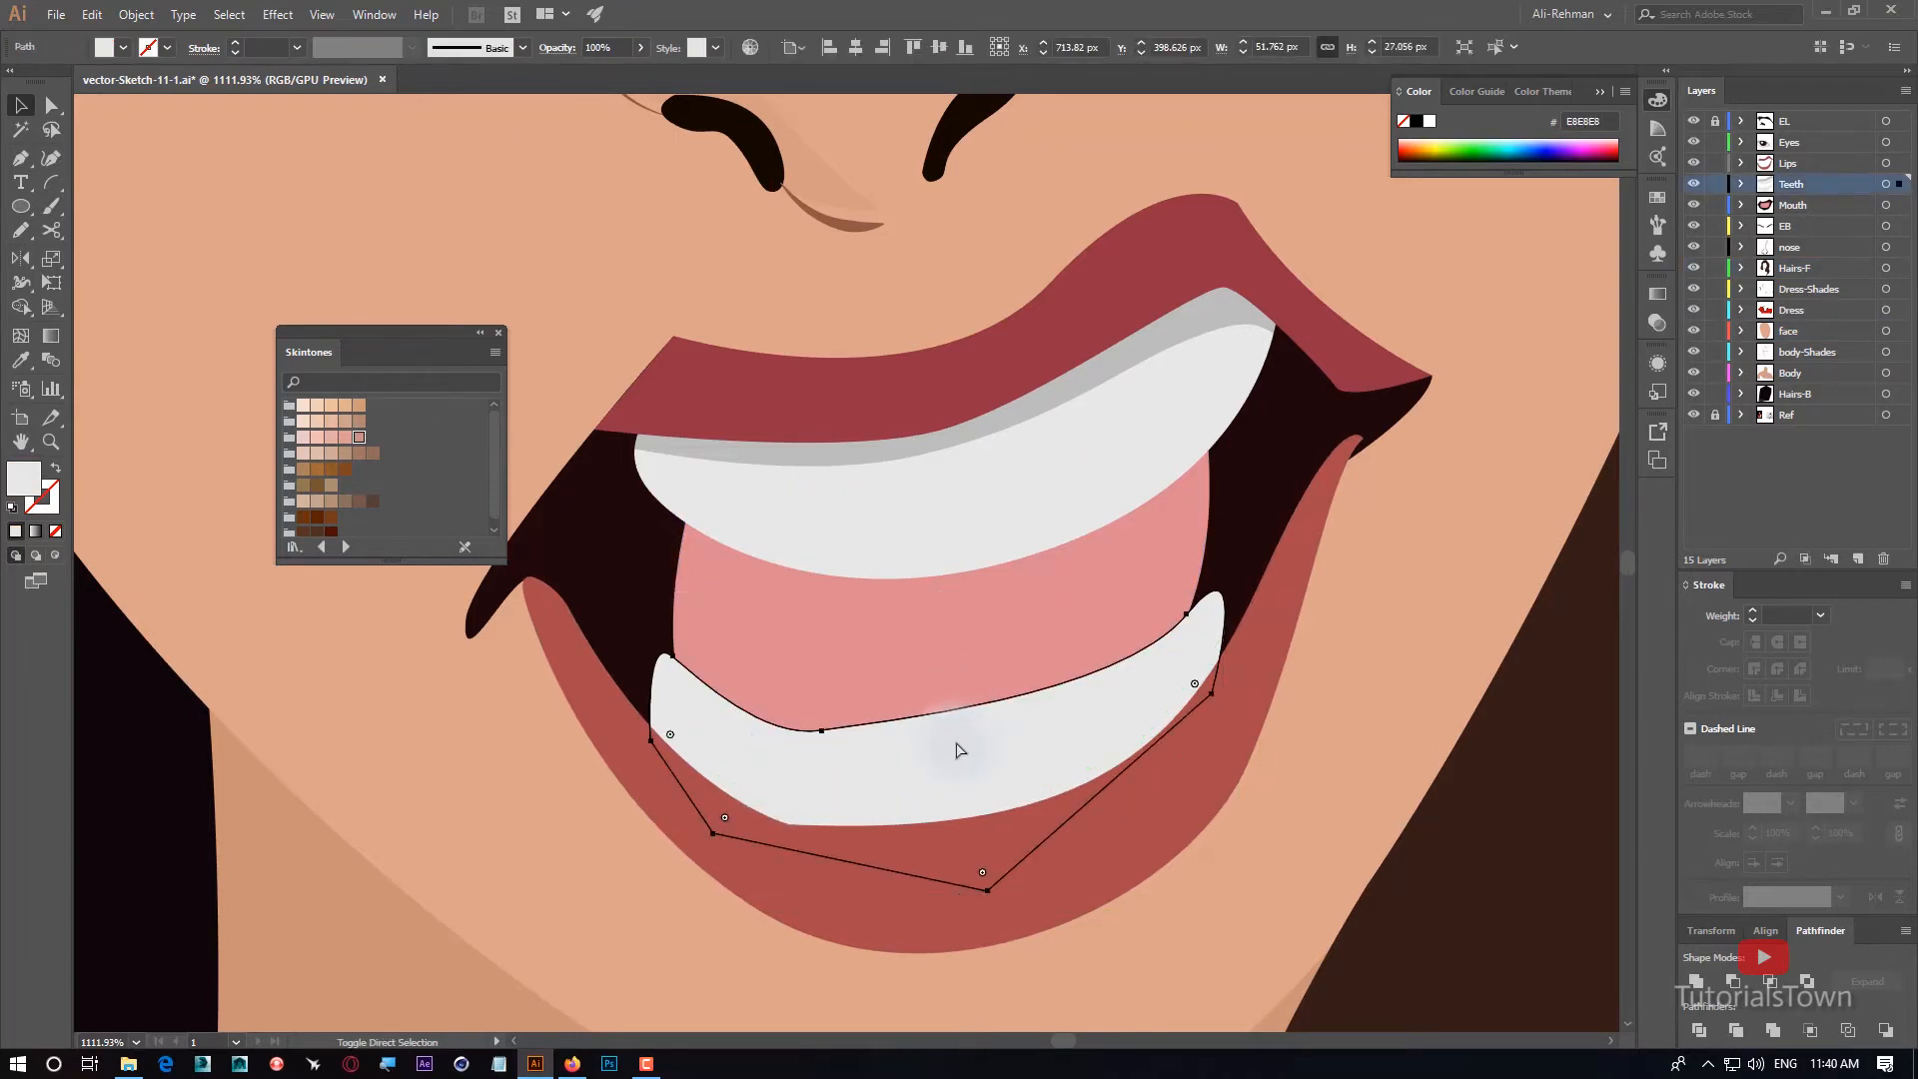
key(ctrl+z)
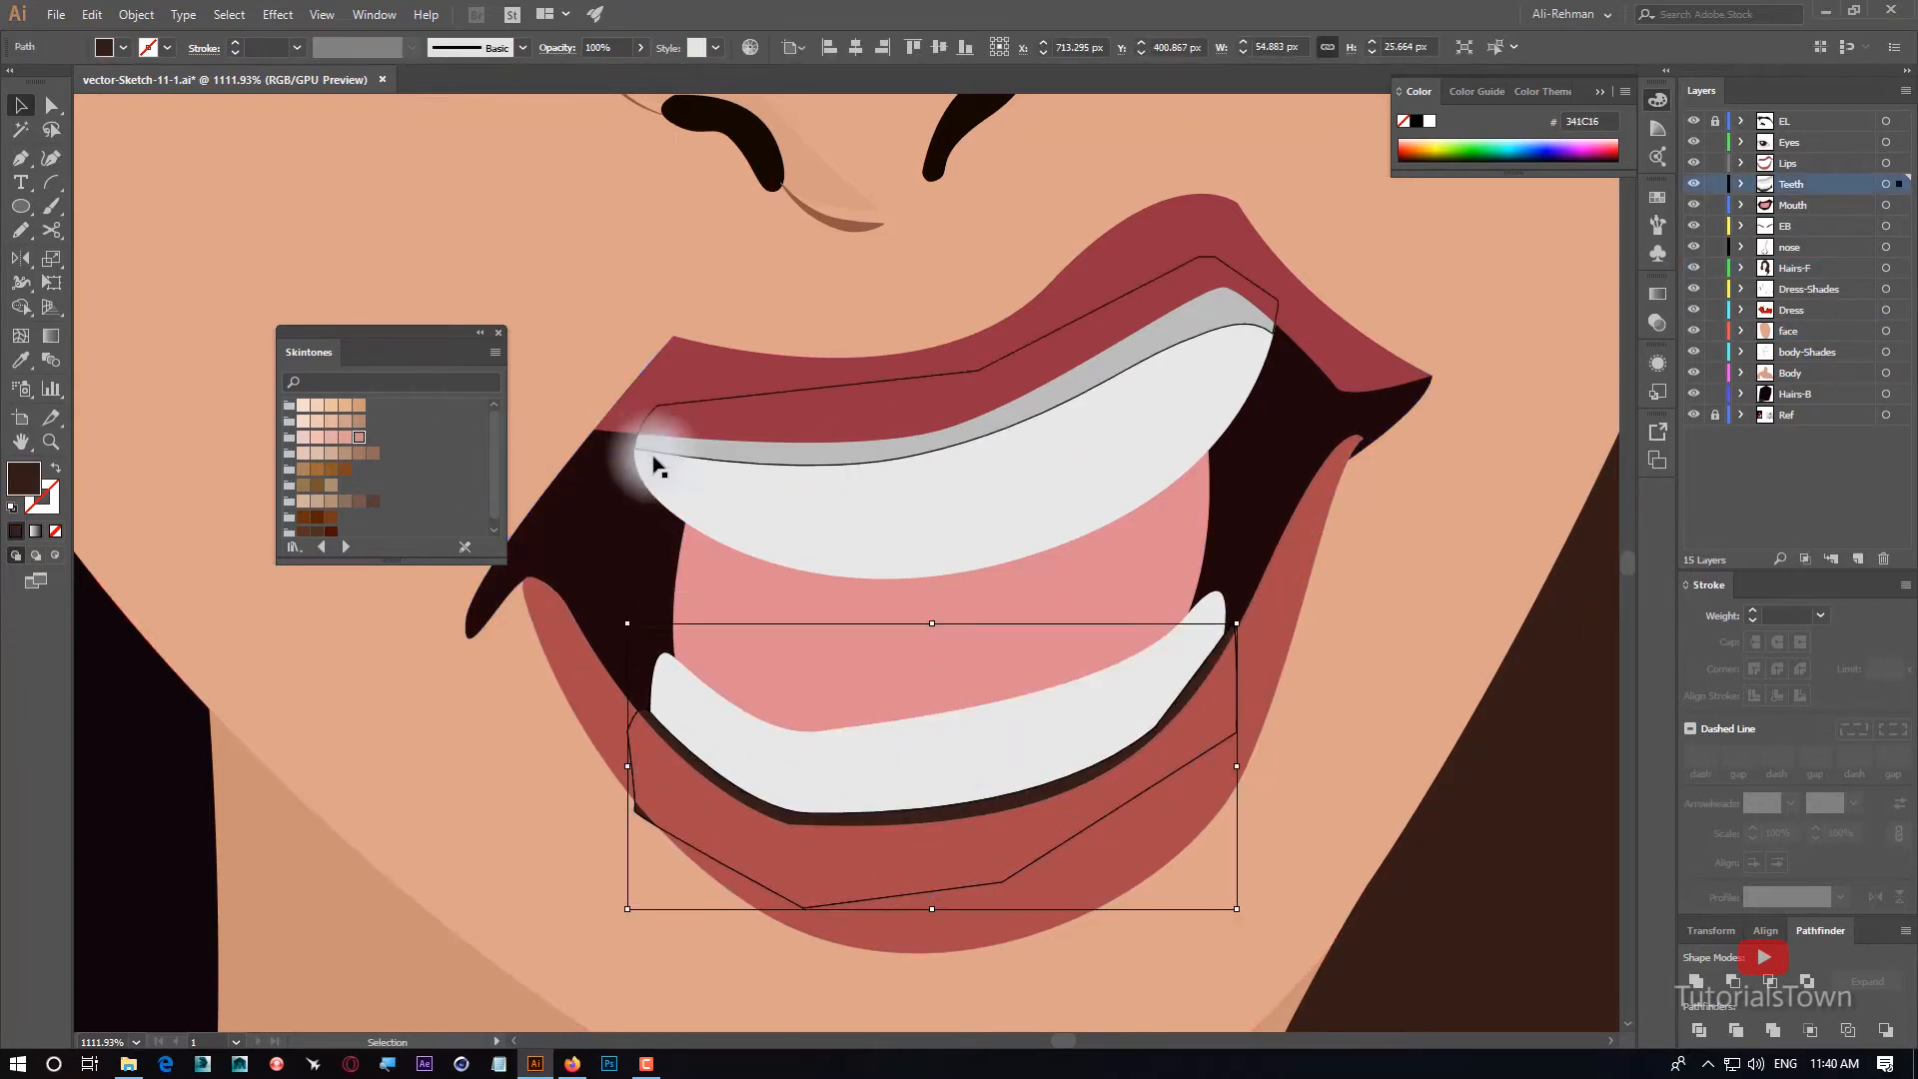
key(i)
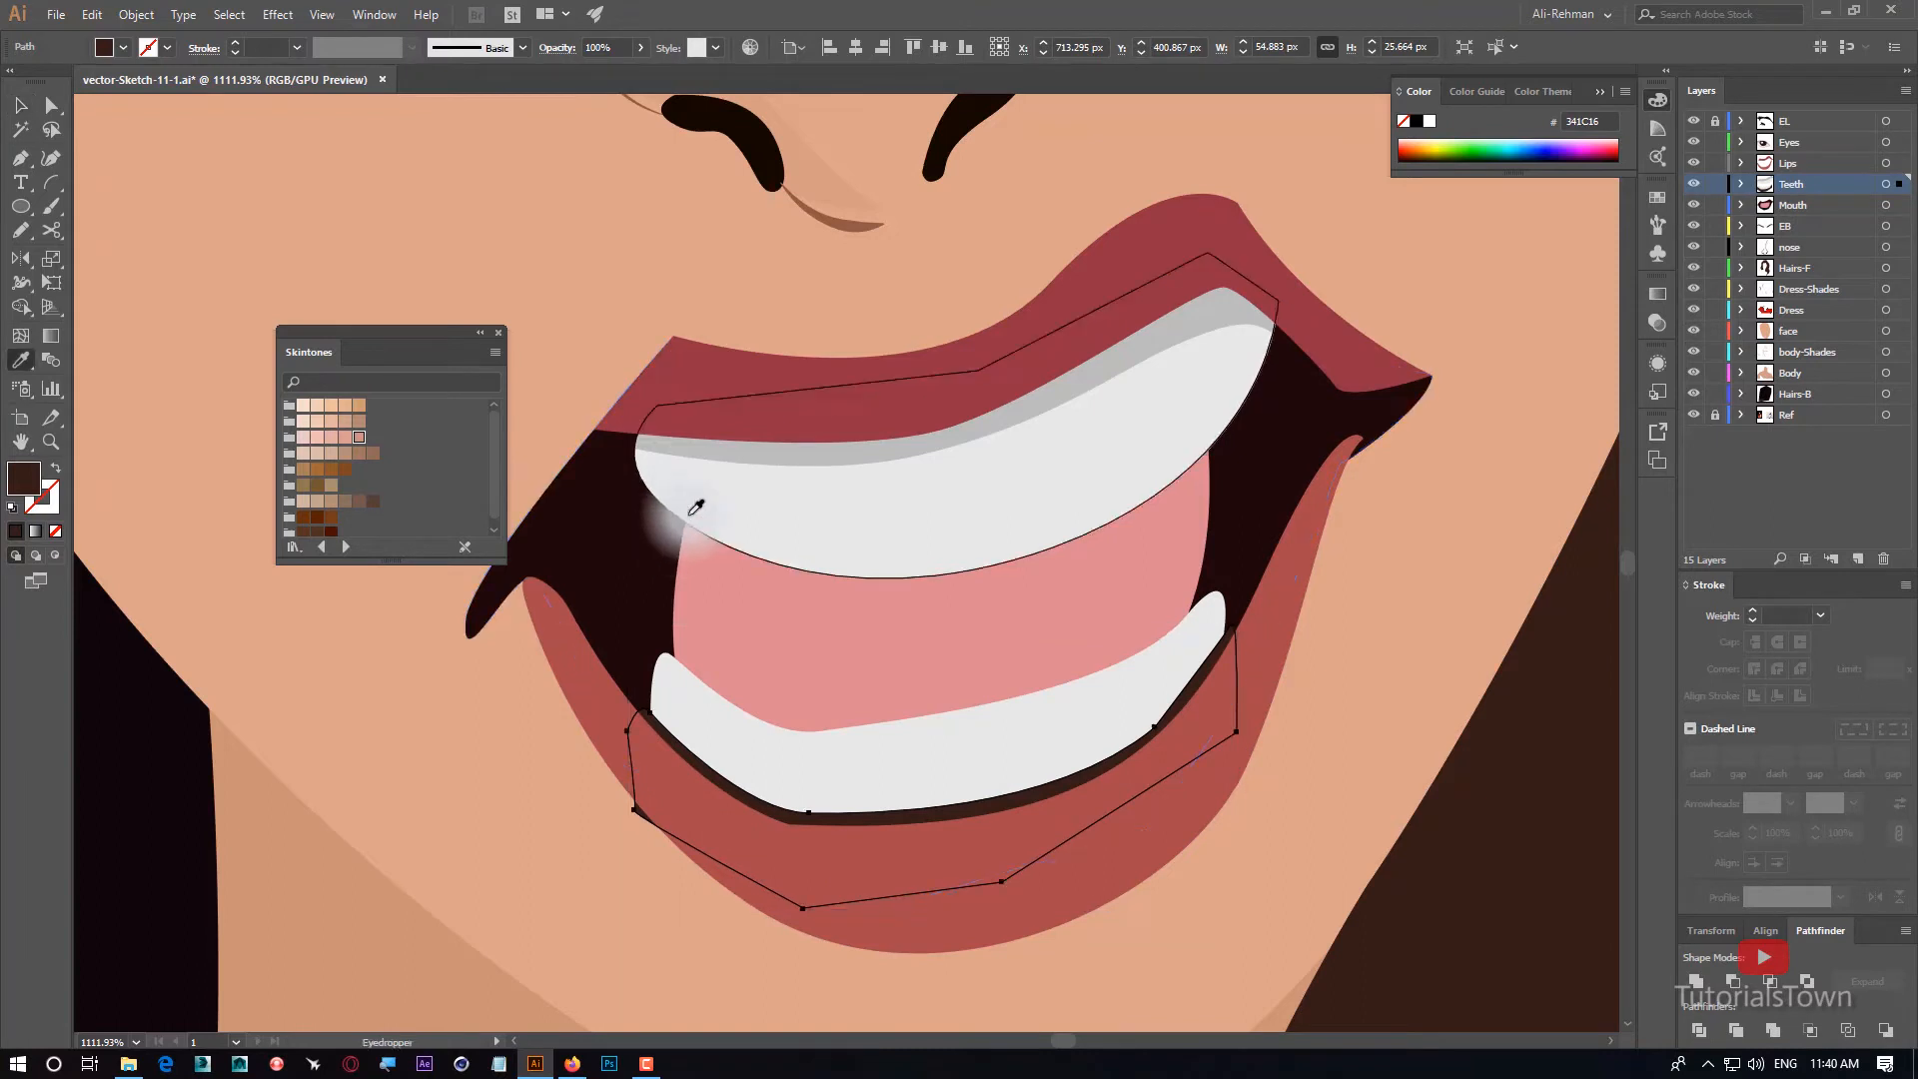
click(779, 442)
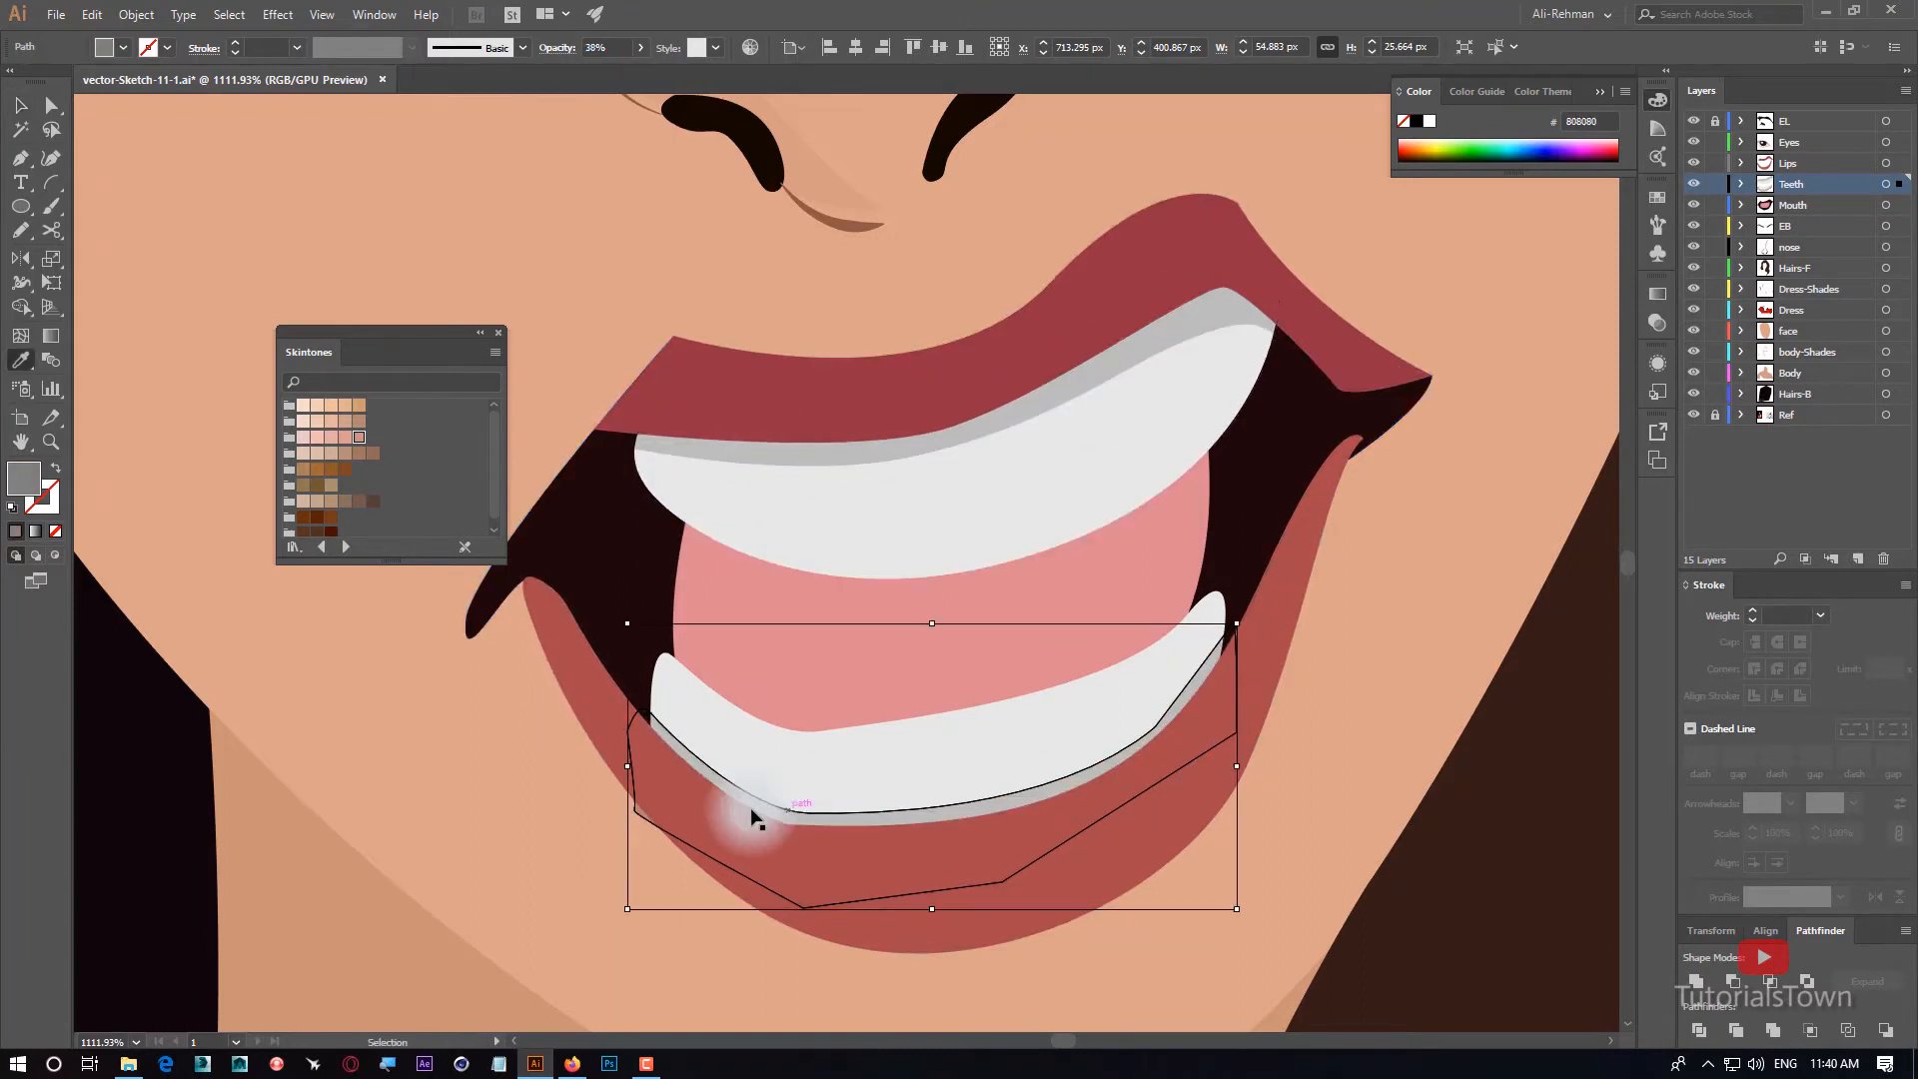
Trim the shade to the lower teeth with the Shape Builder by deleting the parts that lie outside them.
click(21, 106)
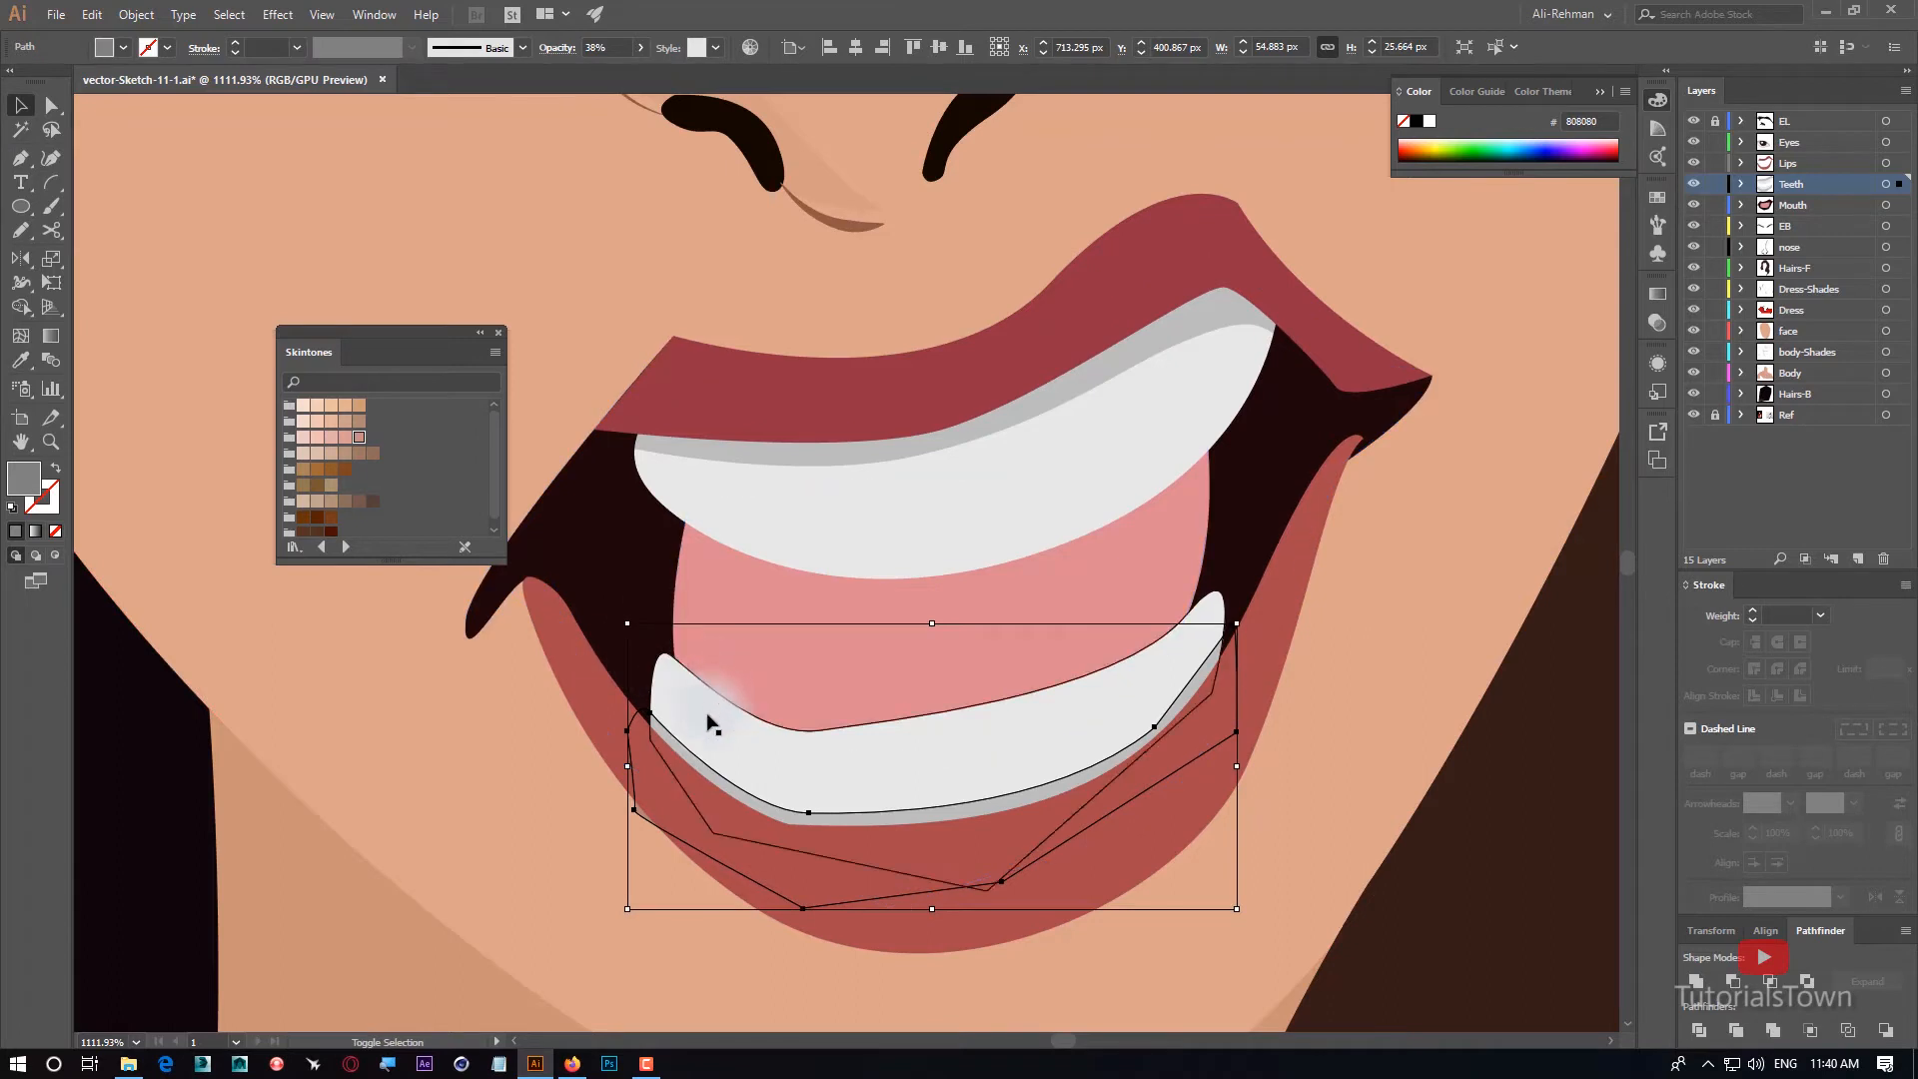
shift+click(685, 732)
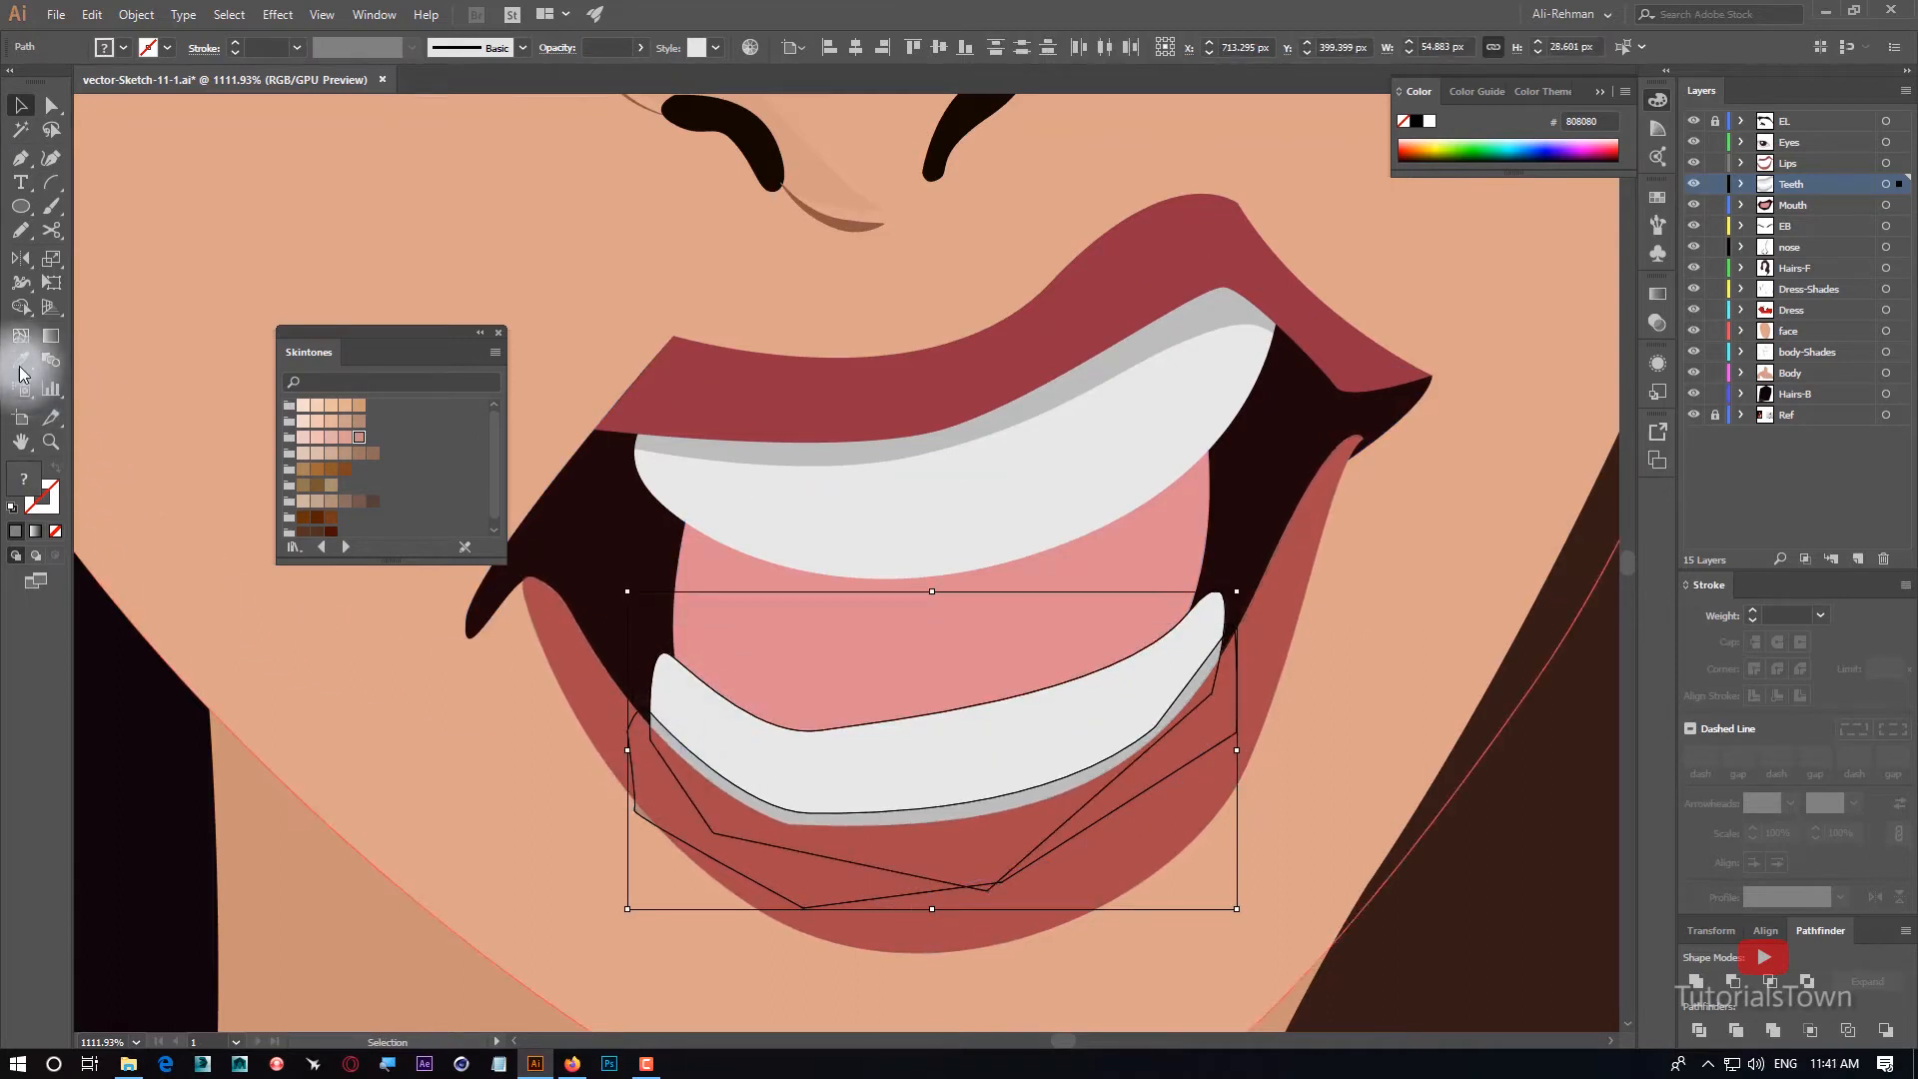
click(20, 309)
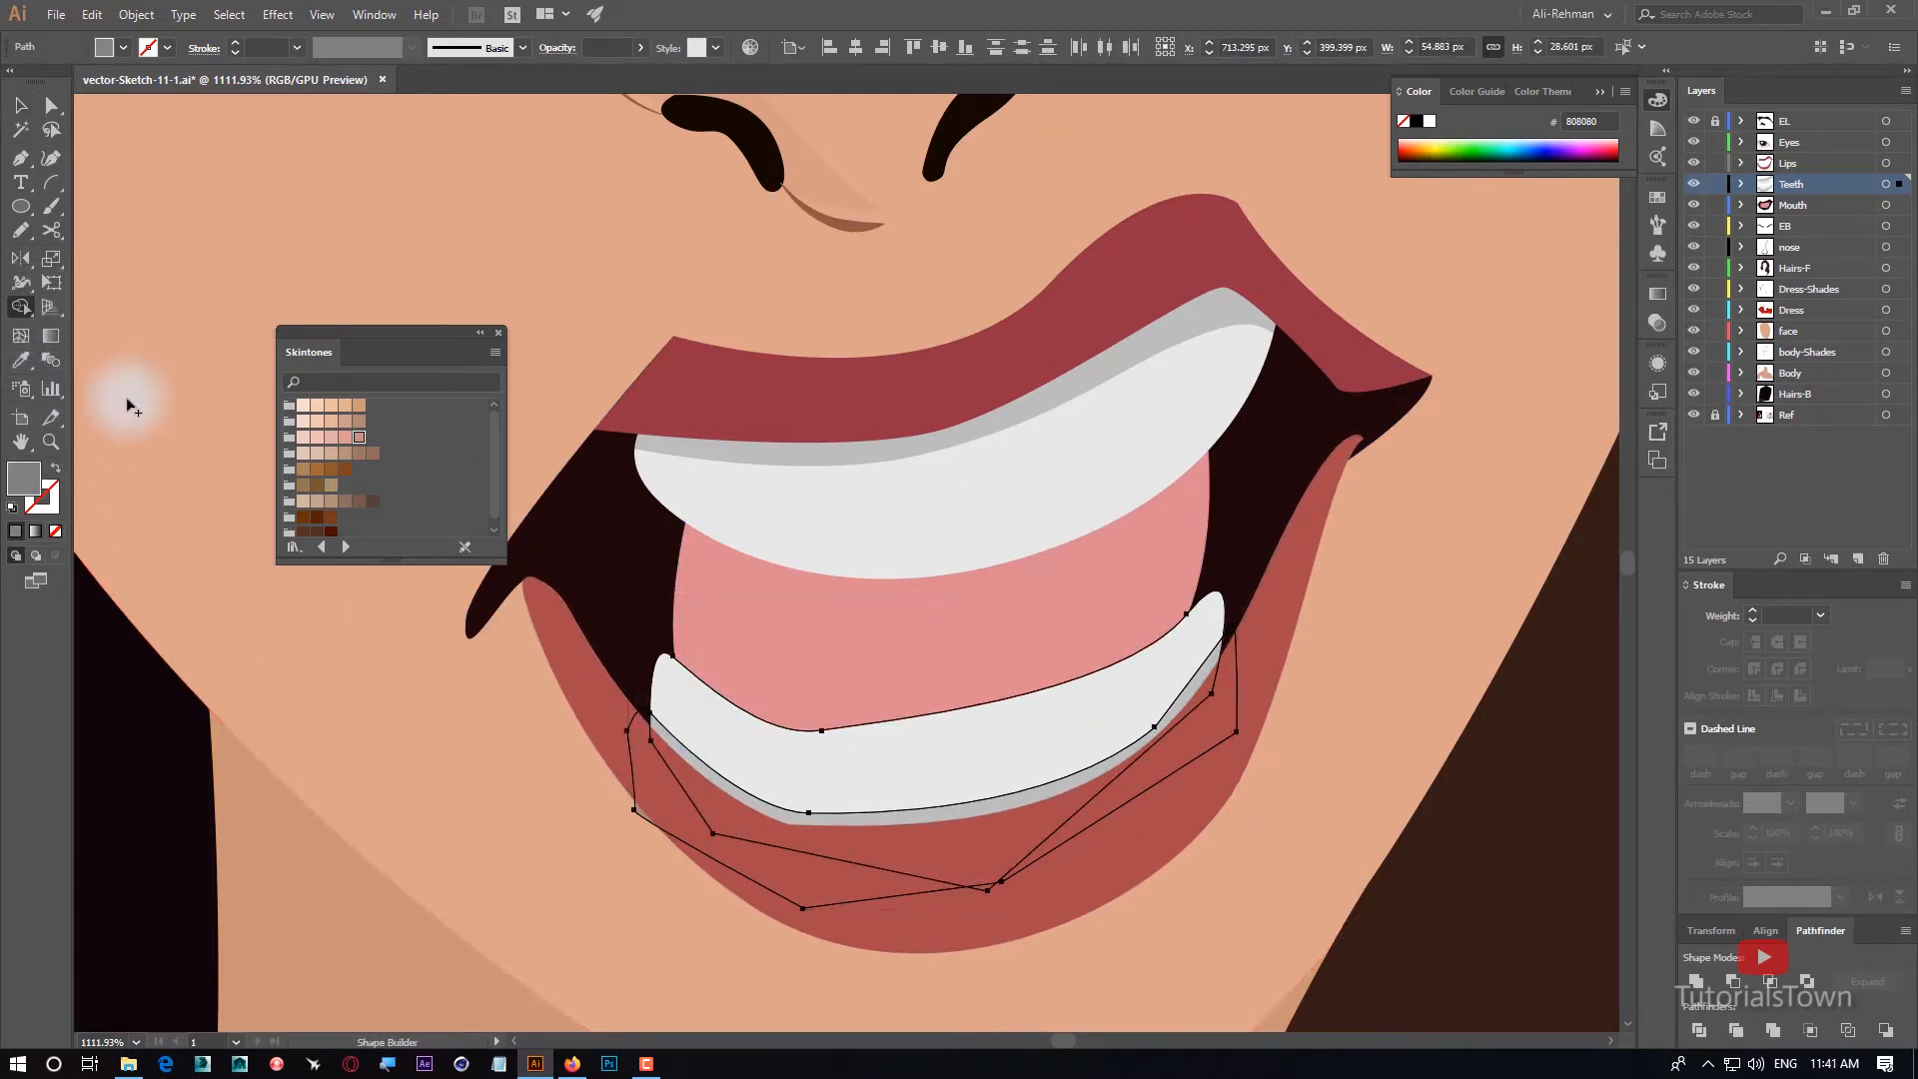
alt+click(648, 865)
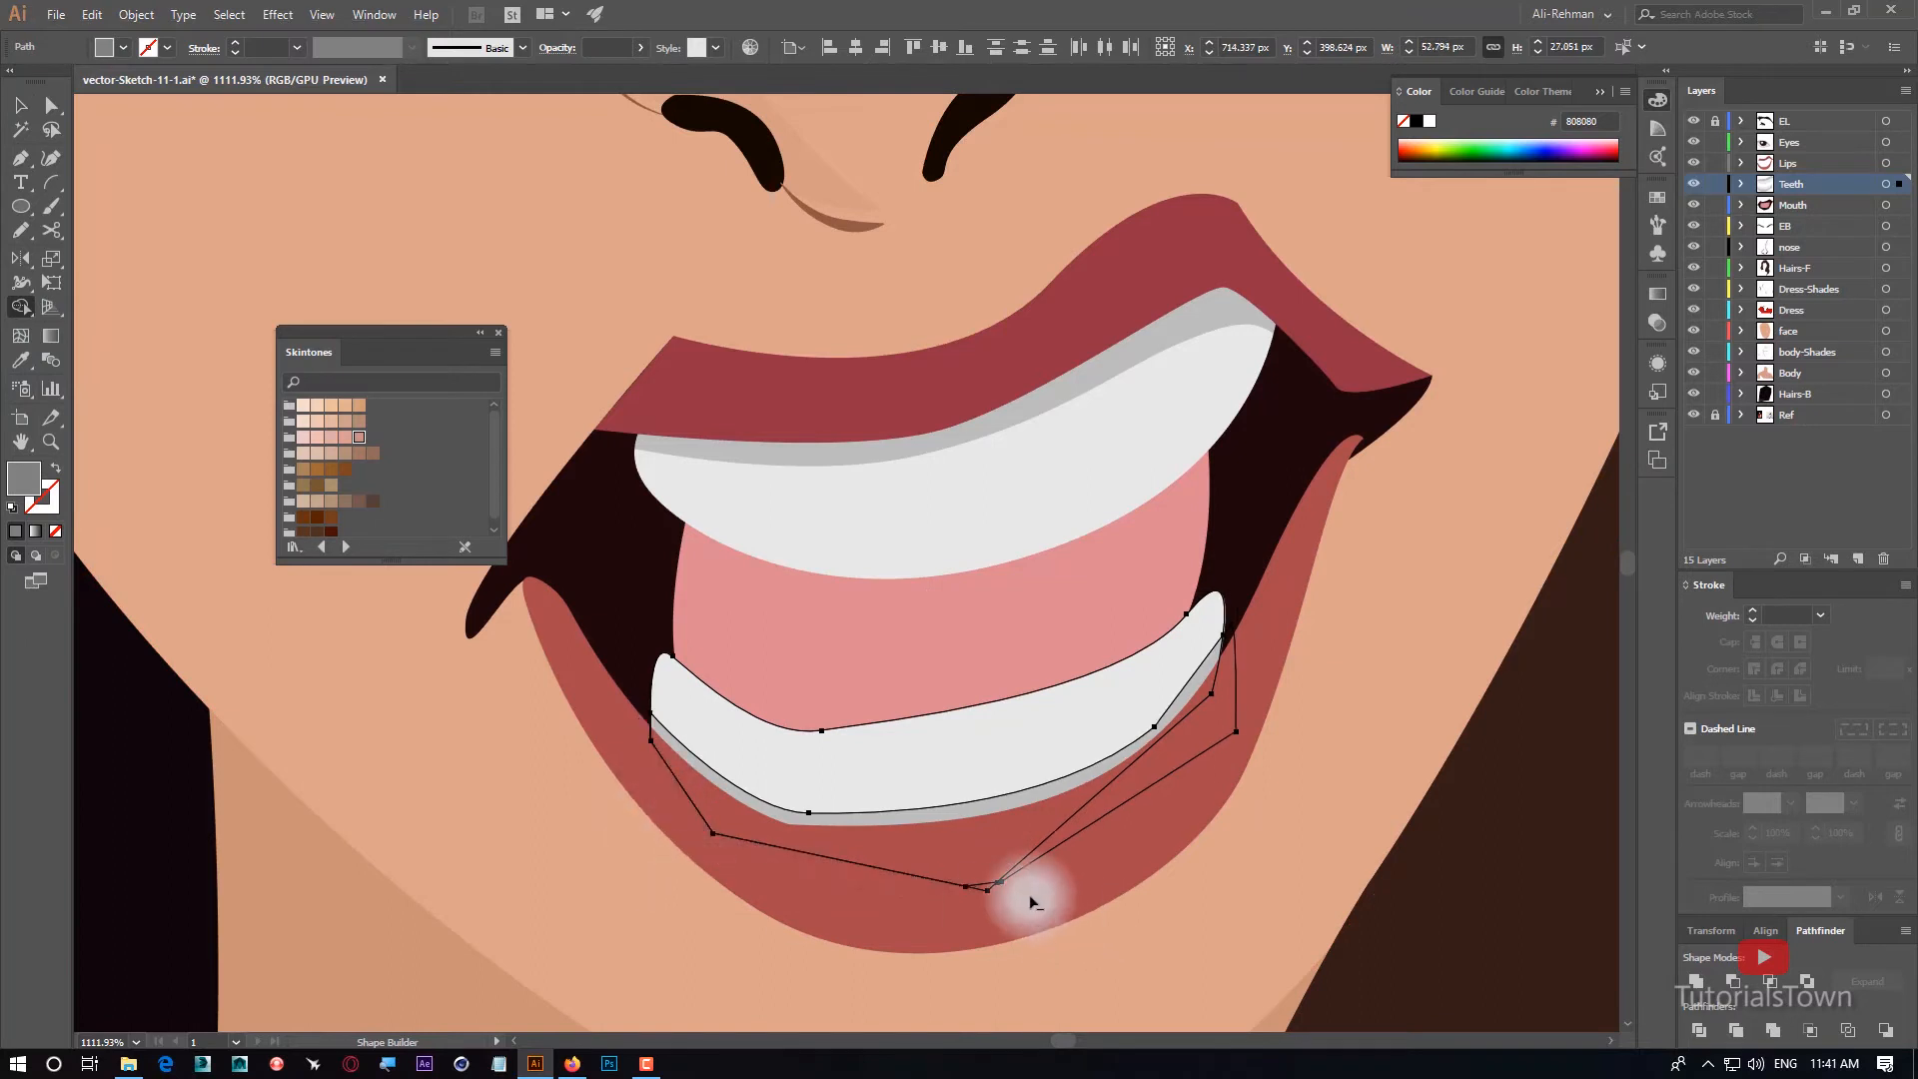
alt+click(1089, 831)
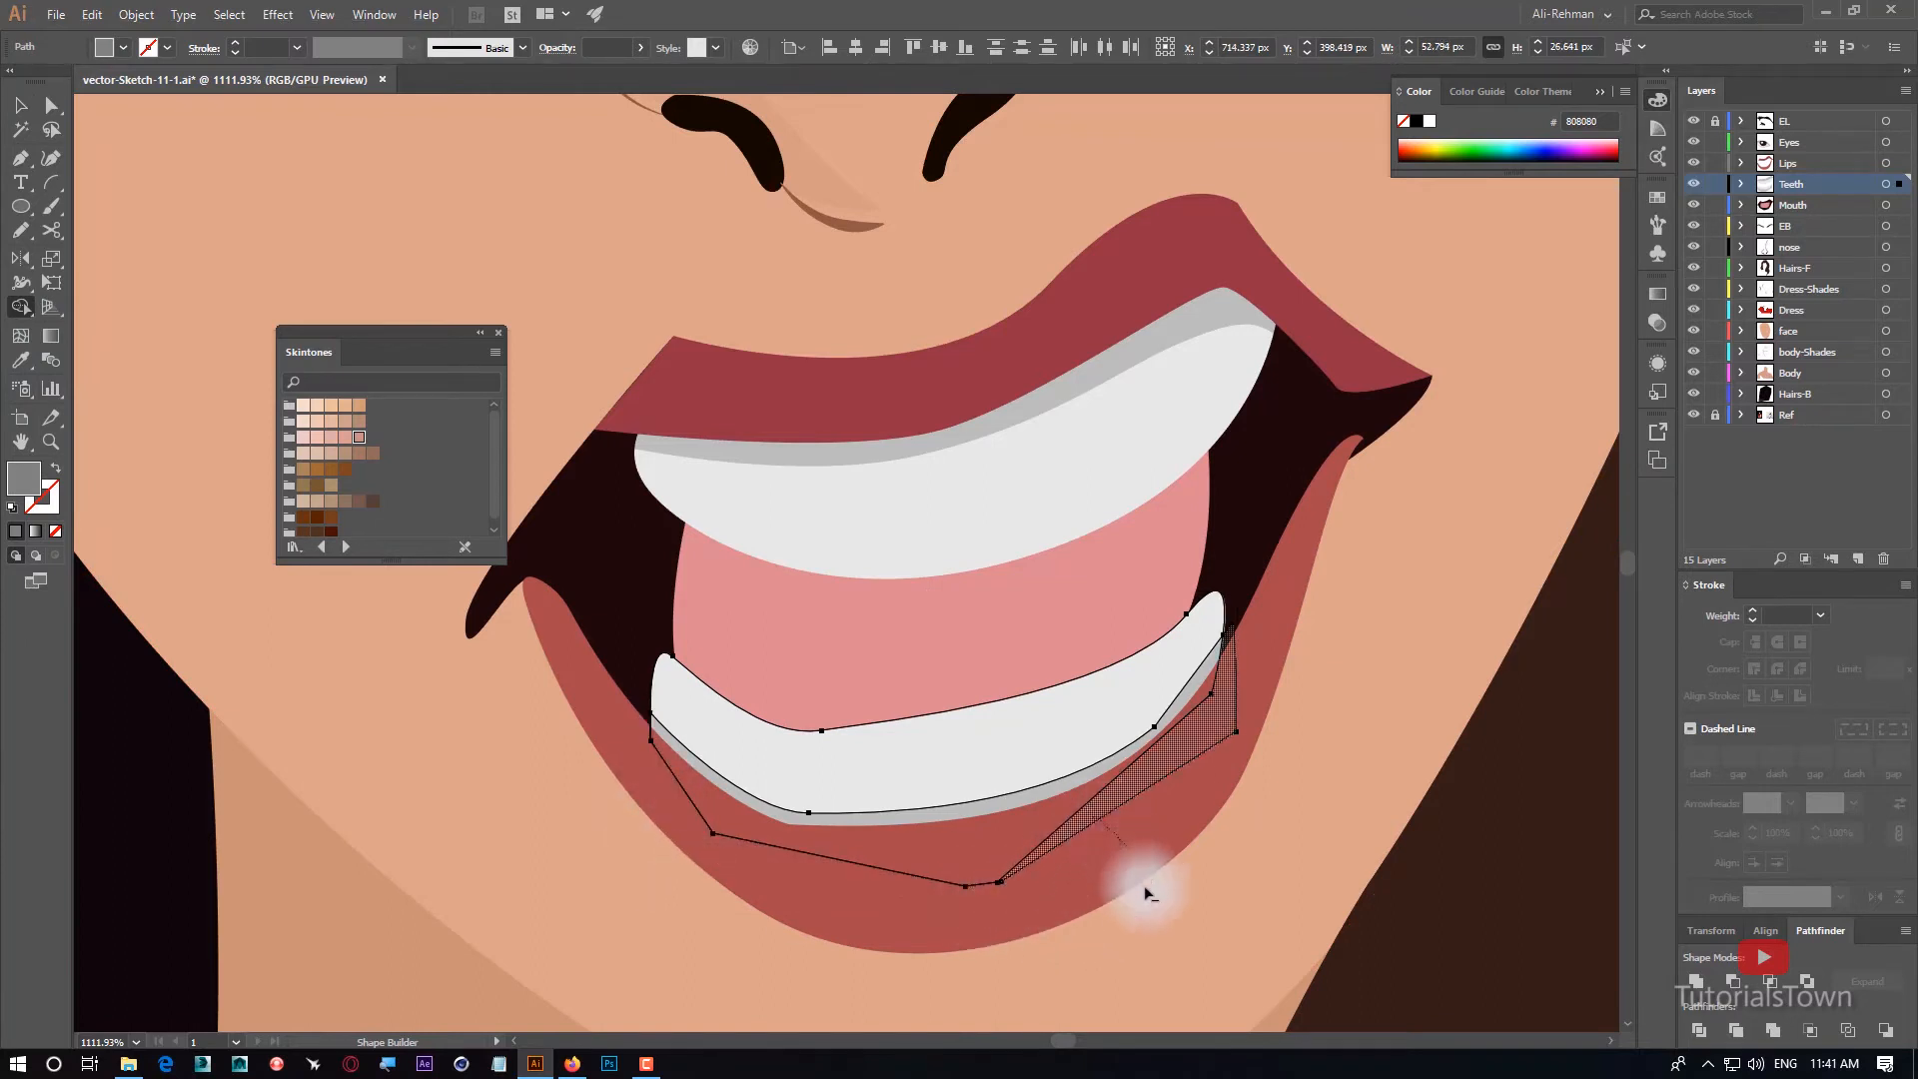
click(26, 109)
click(237, 242)
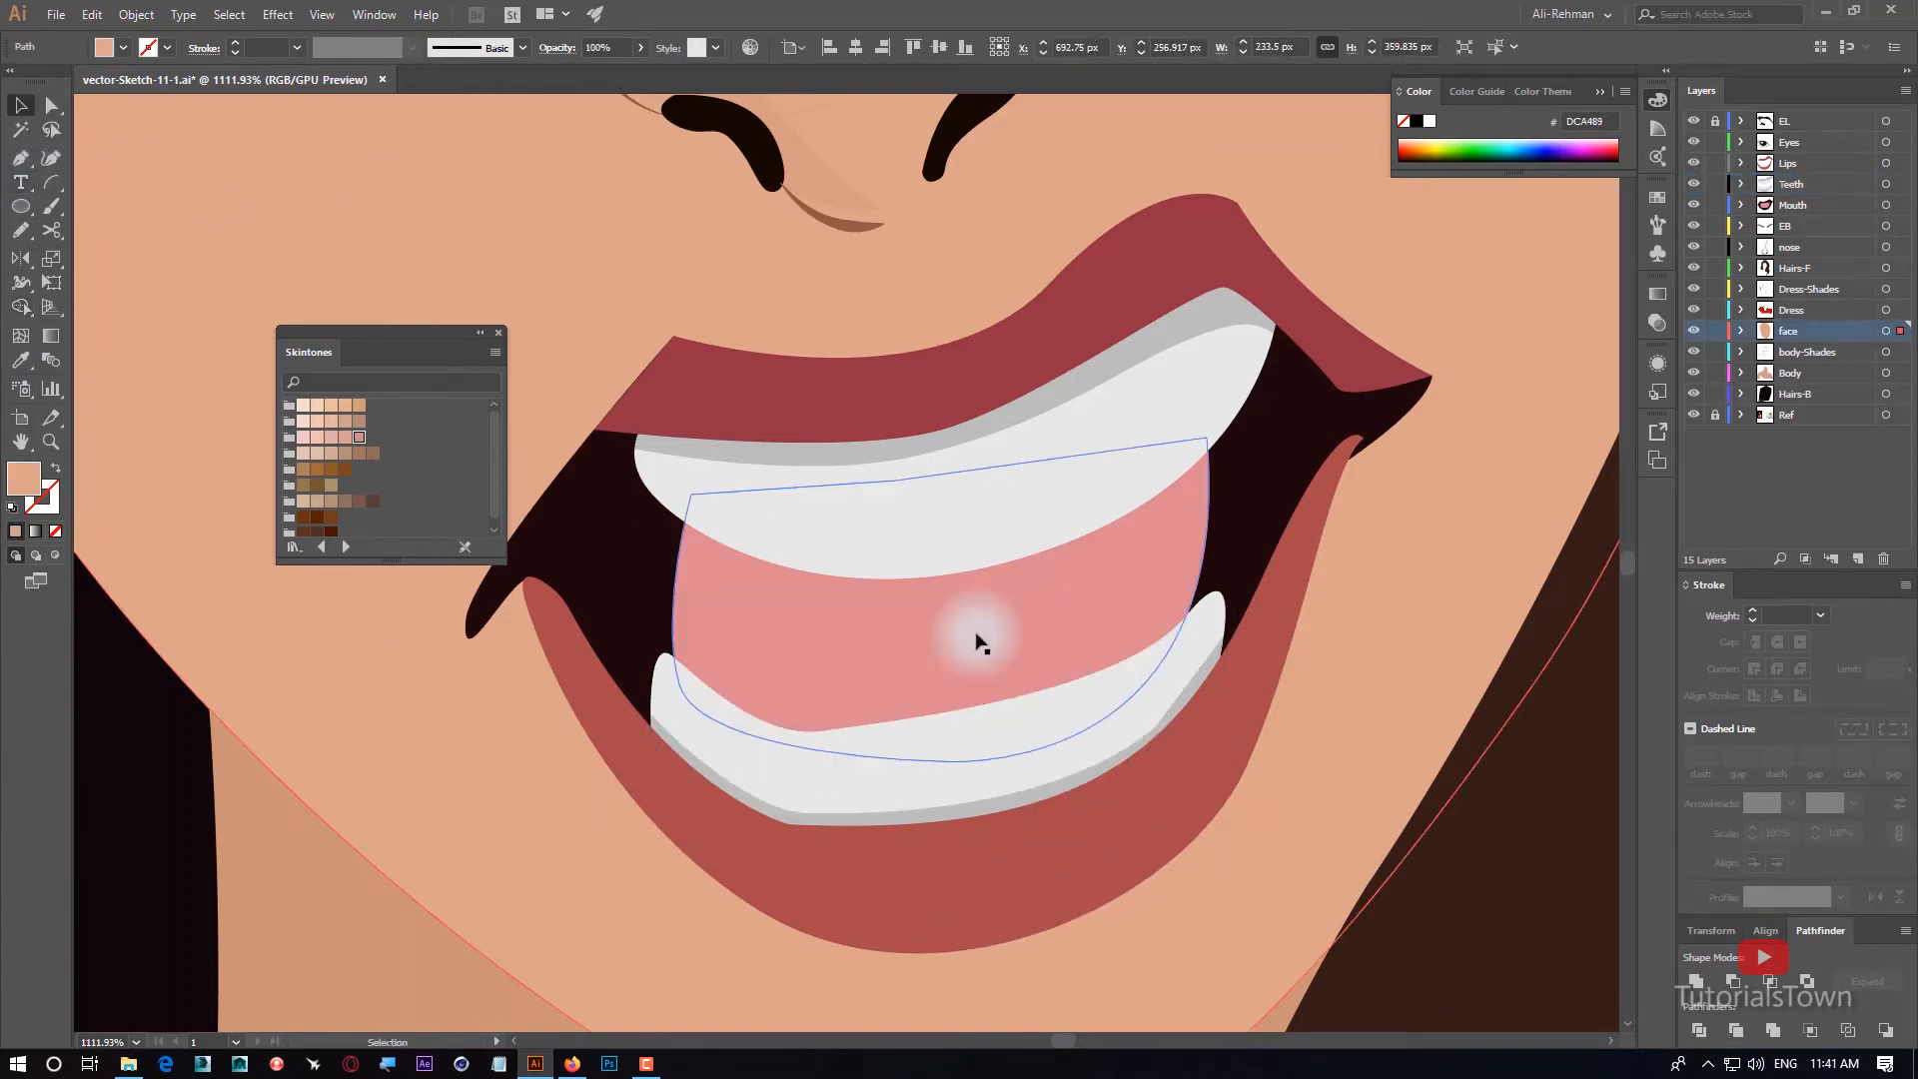
Deselect everything and hide all layers from Hairs-B up to Eyes to expose the reference sketch of the face.
key(ctrl+minus)
key(ctrl+minus)
key(ctrl+minus)
key(ctrl+minus)
key(ctrl+minus)
key(ctrl+shift+a)
drag(1079, 746, 1127, 586)
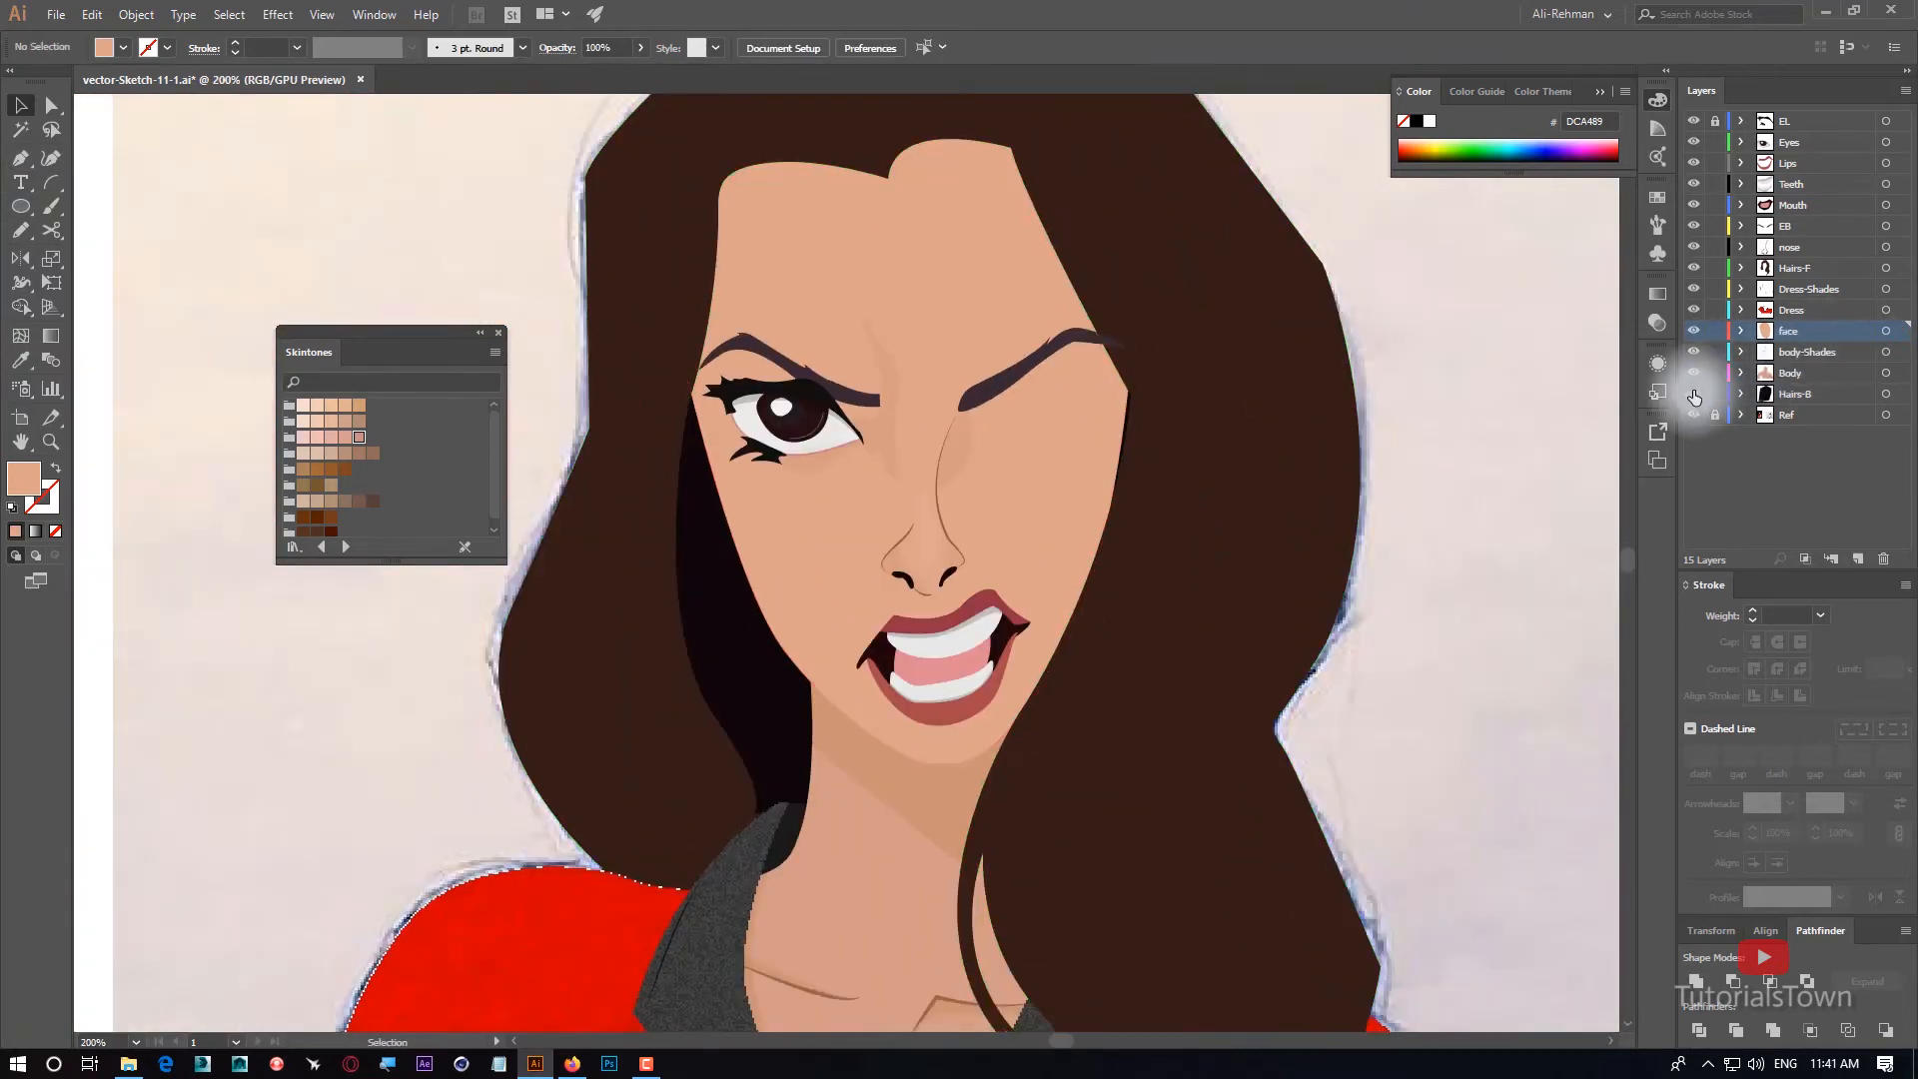
drag(1694, 394, 1688, 158)
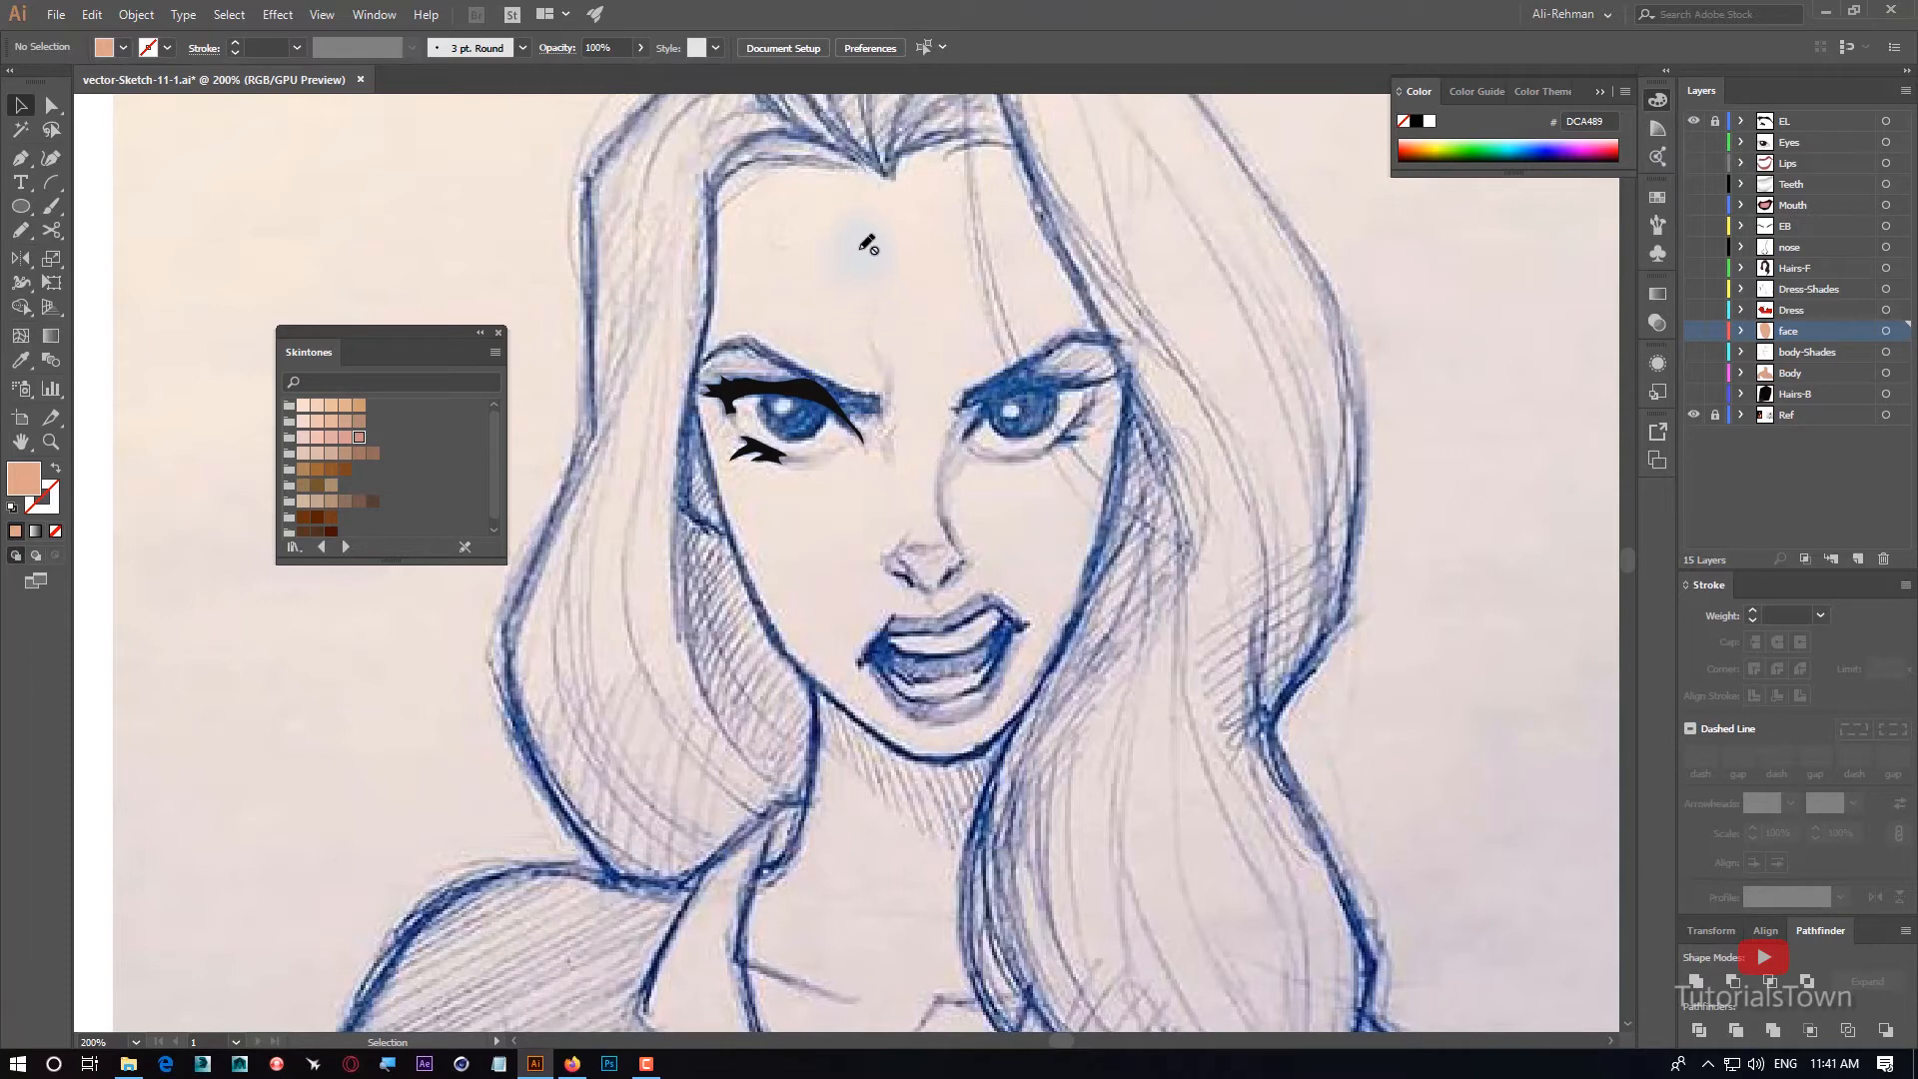
drag(1085, 325, 1058, 436)
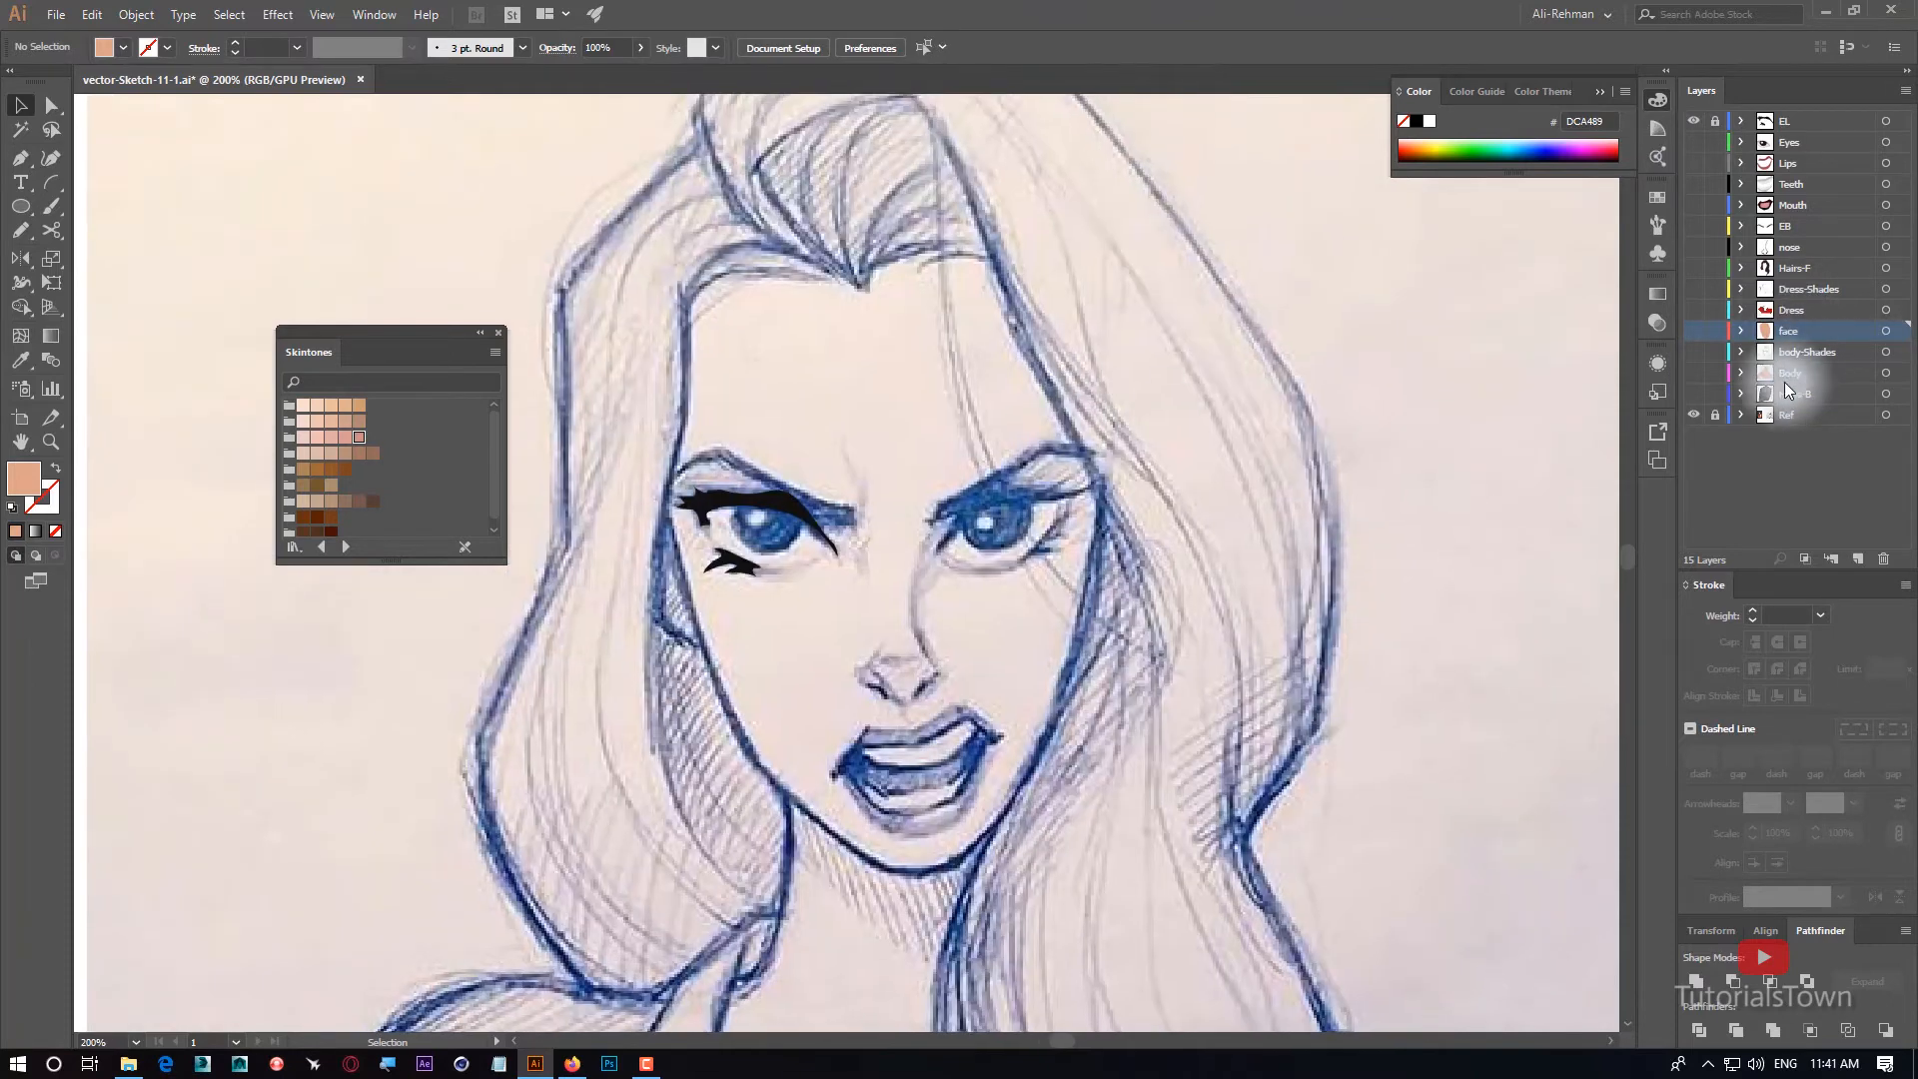
Create a new layer named Face-Shades directly above the face layer, and hide the EL layer.
click(1859, 559)
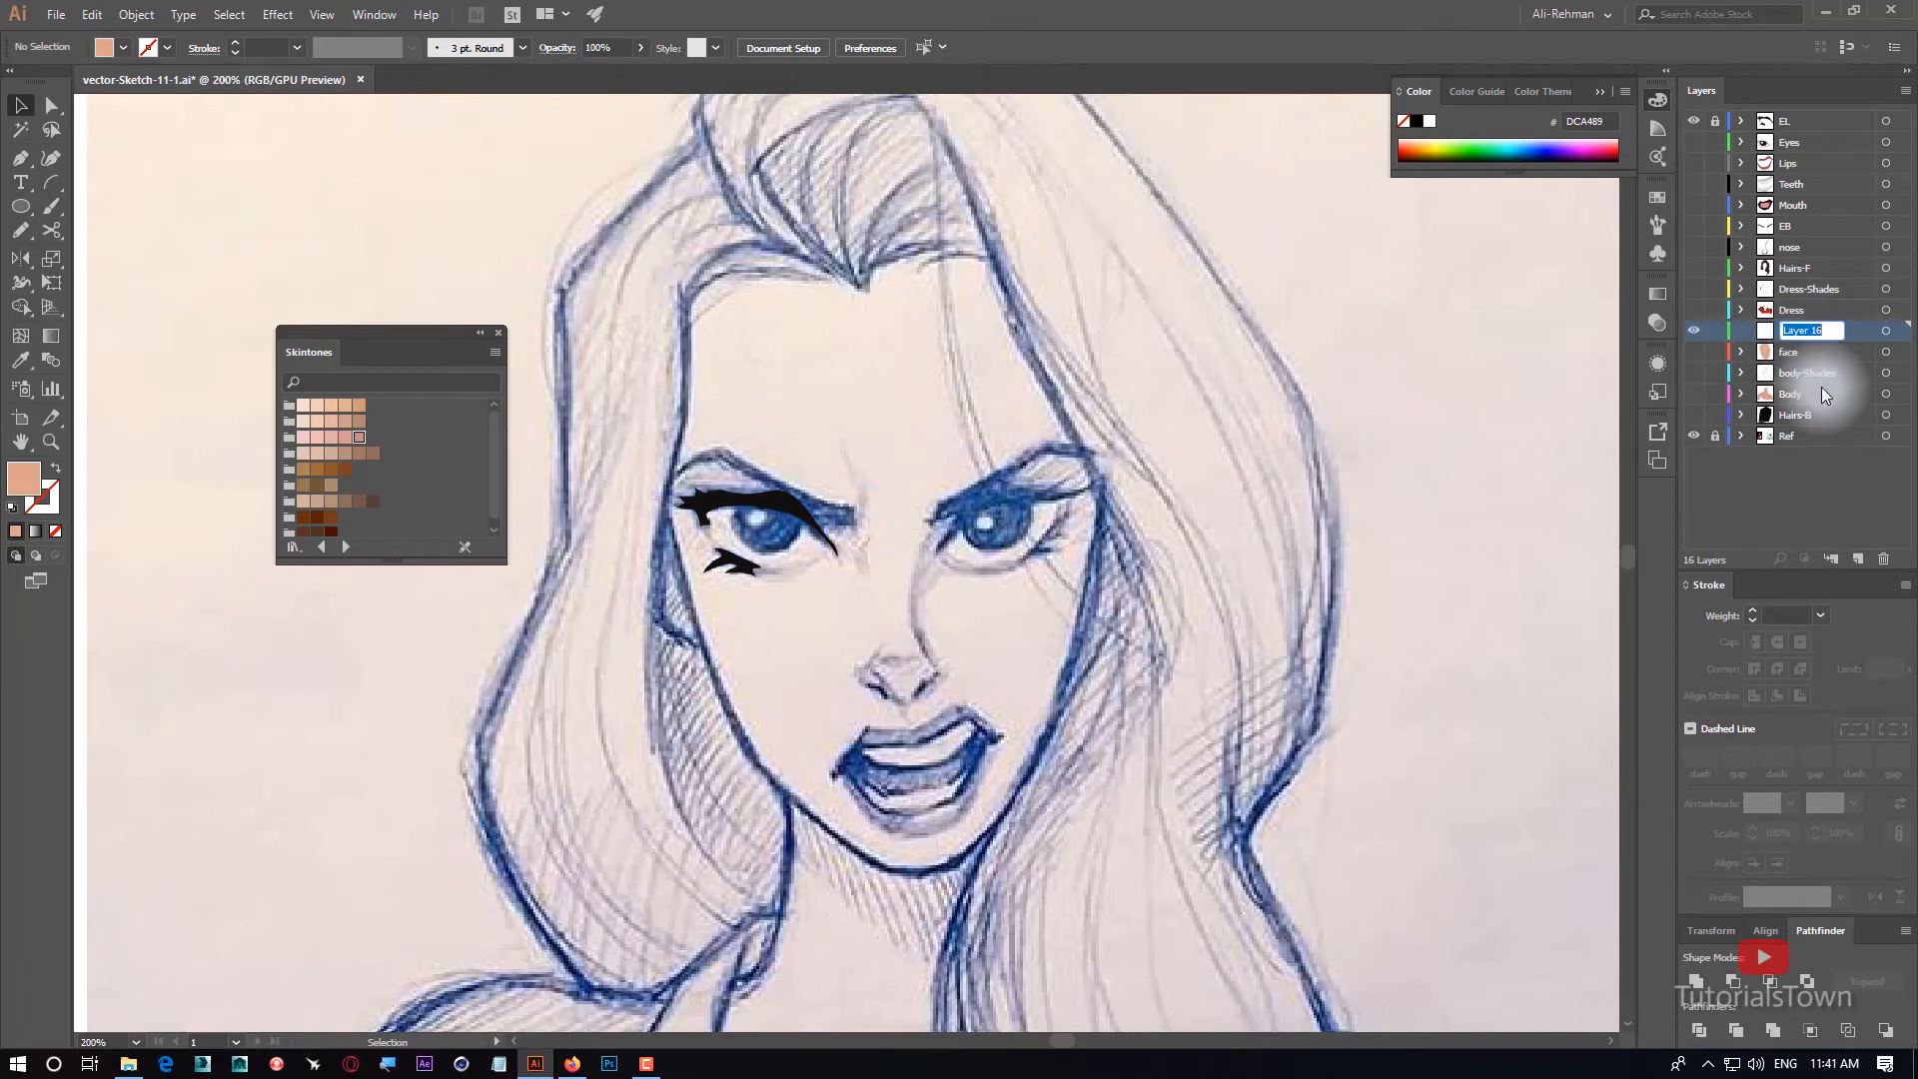
text(Face)
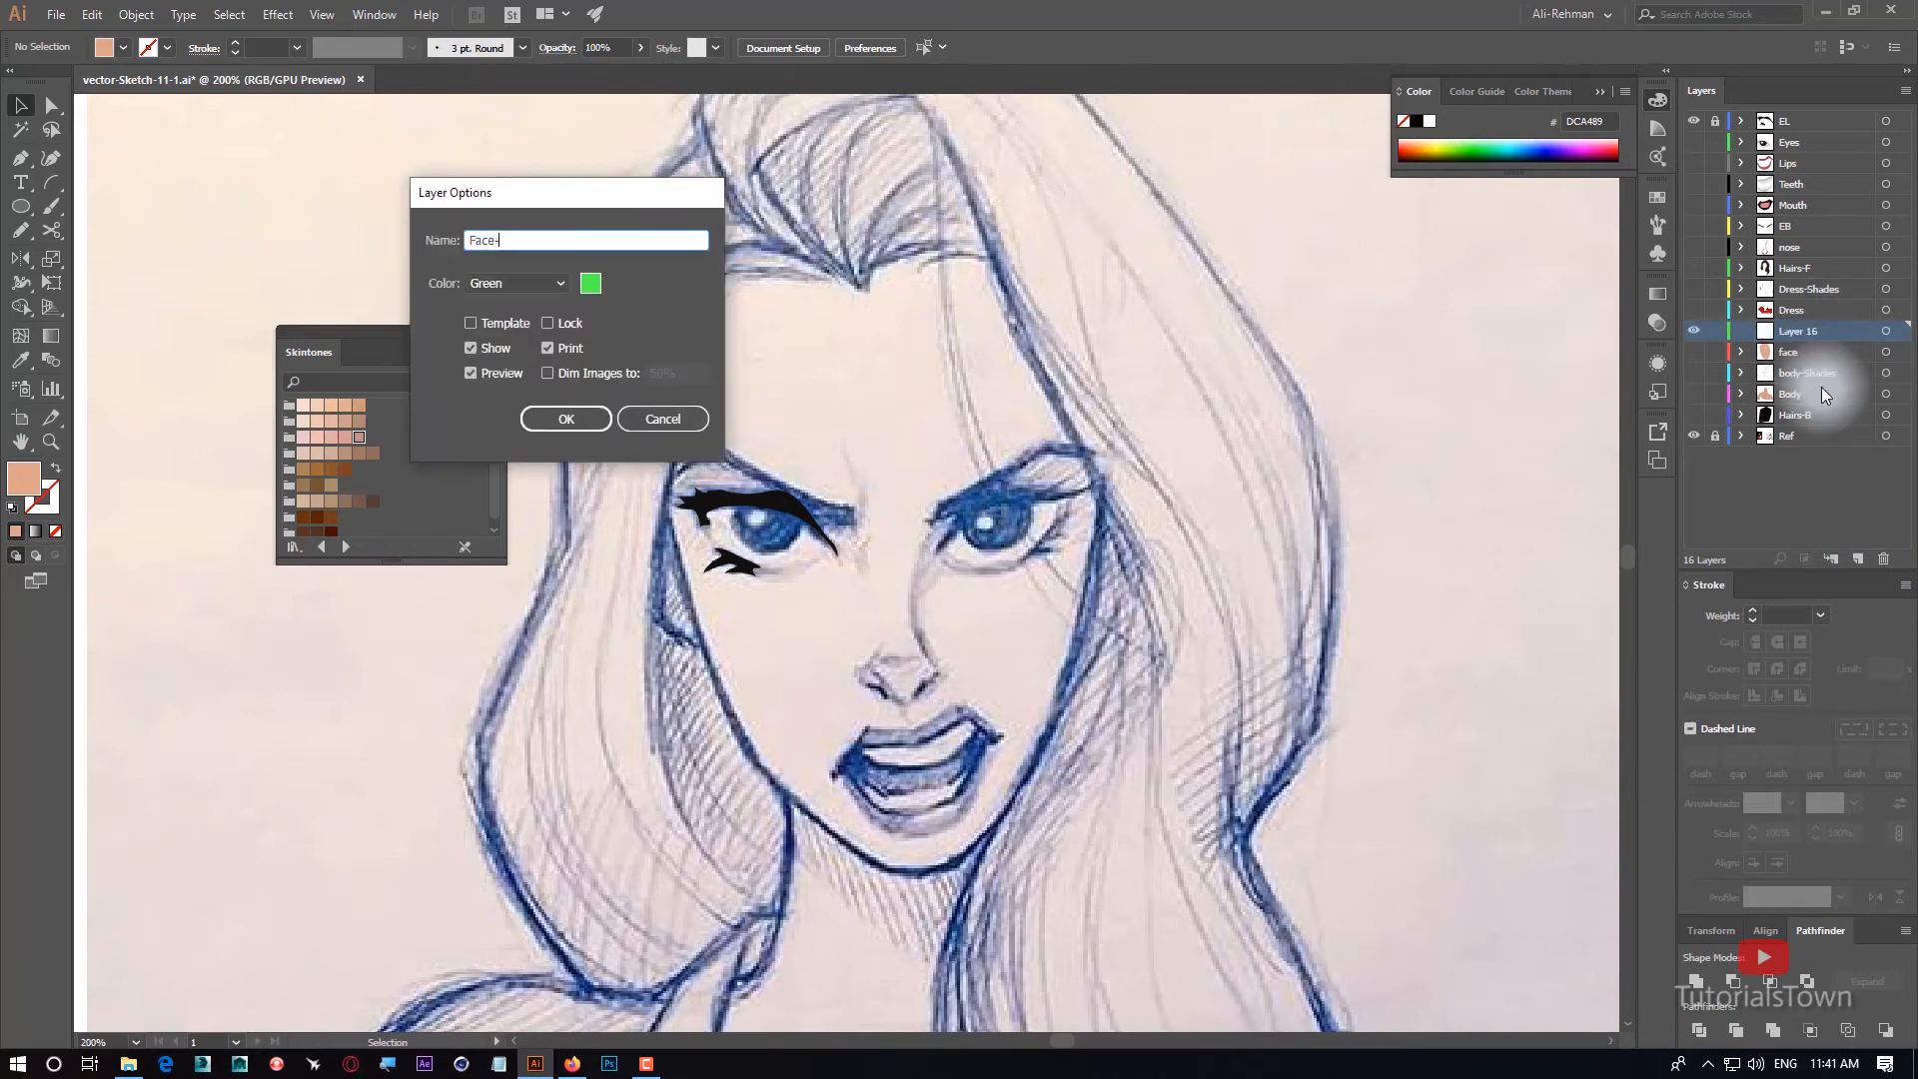
text(-Shades)
key(Return)
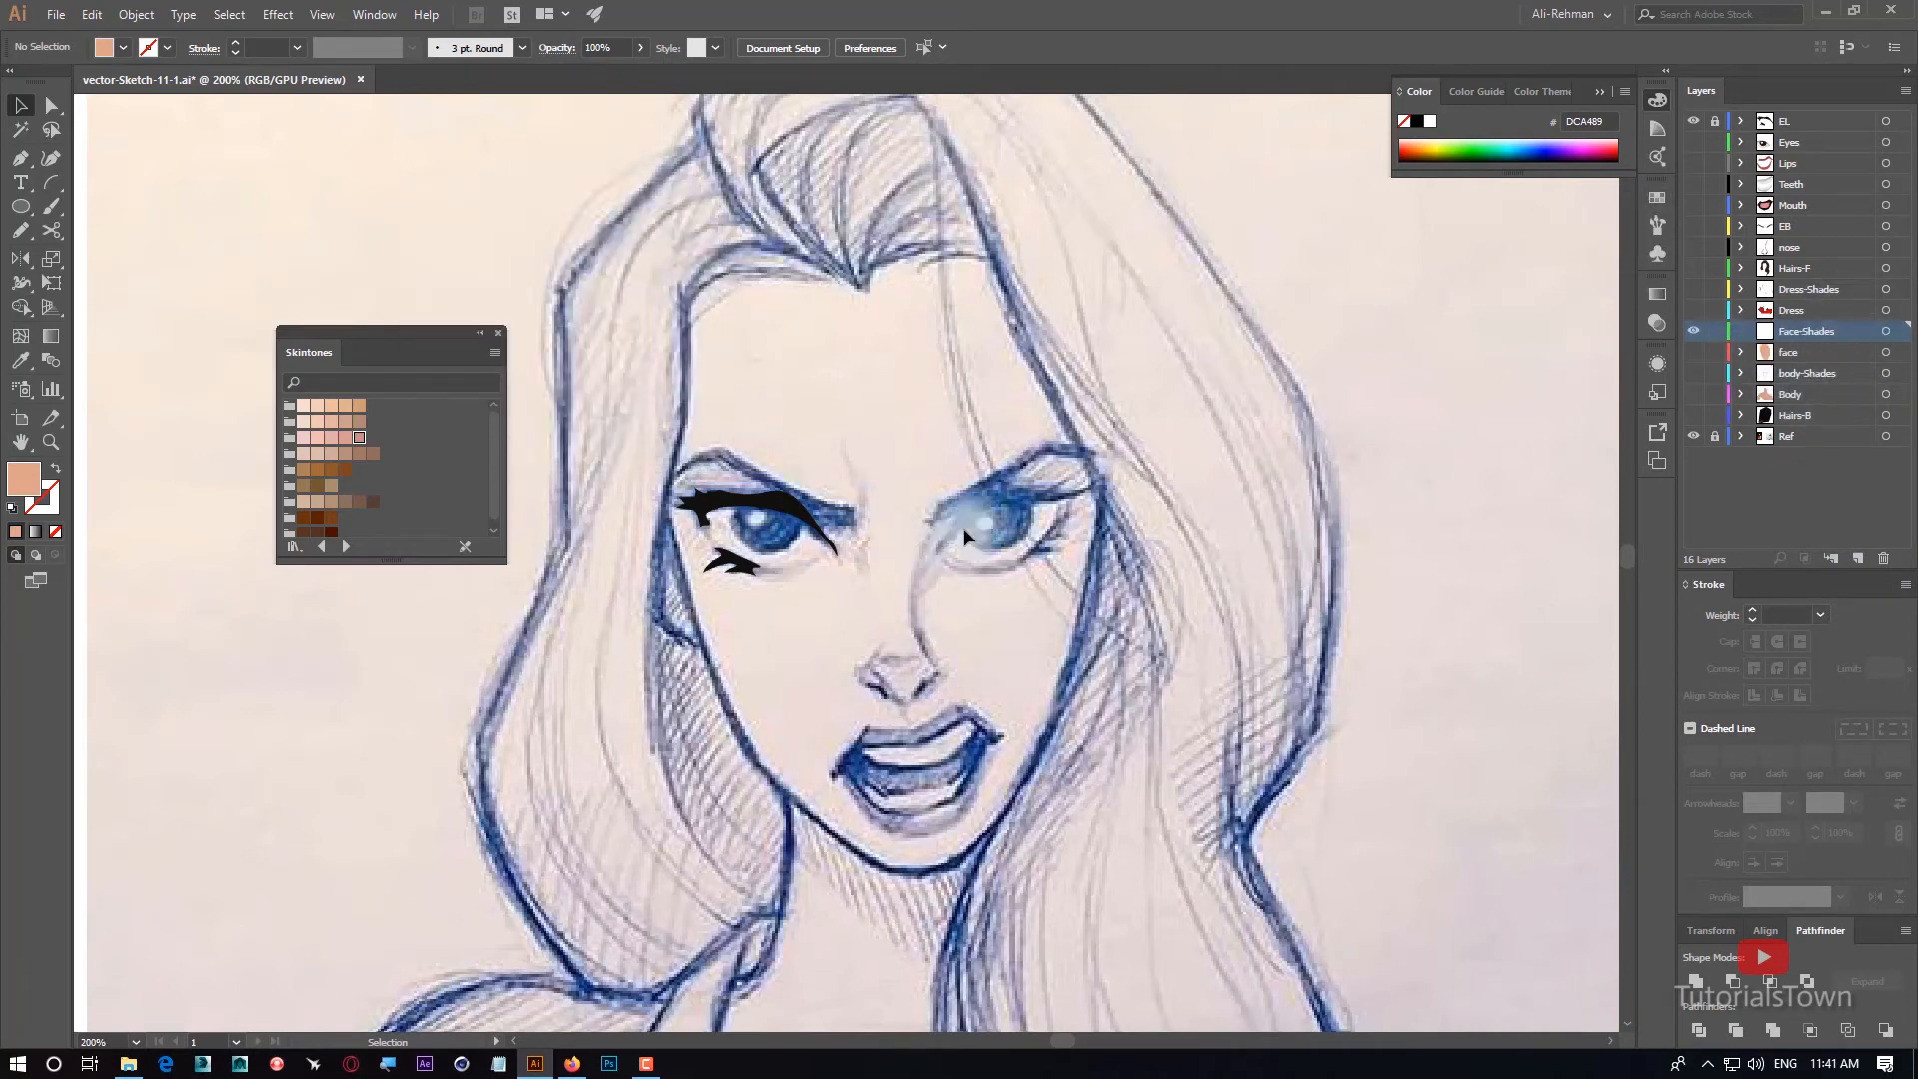
click(1693, 355)
click(1694, 356)
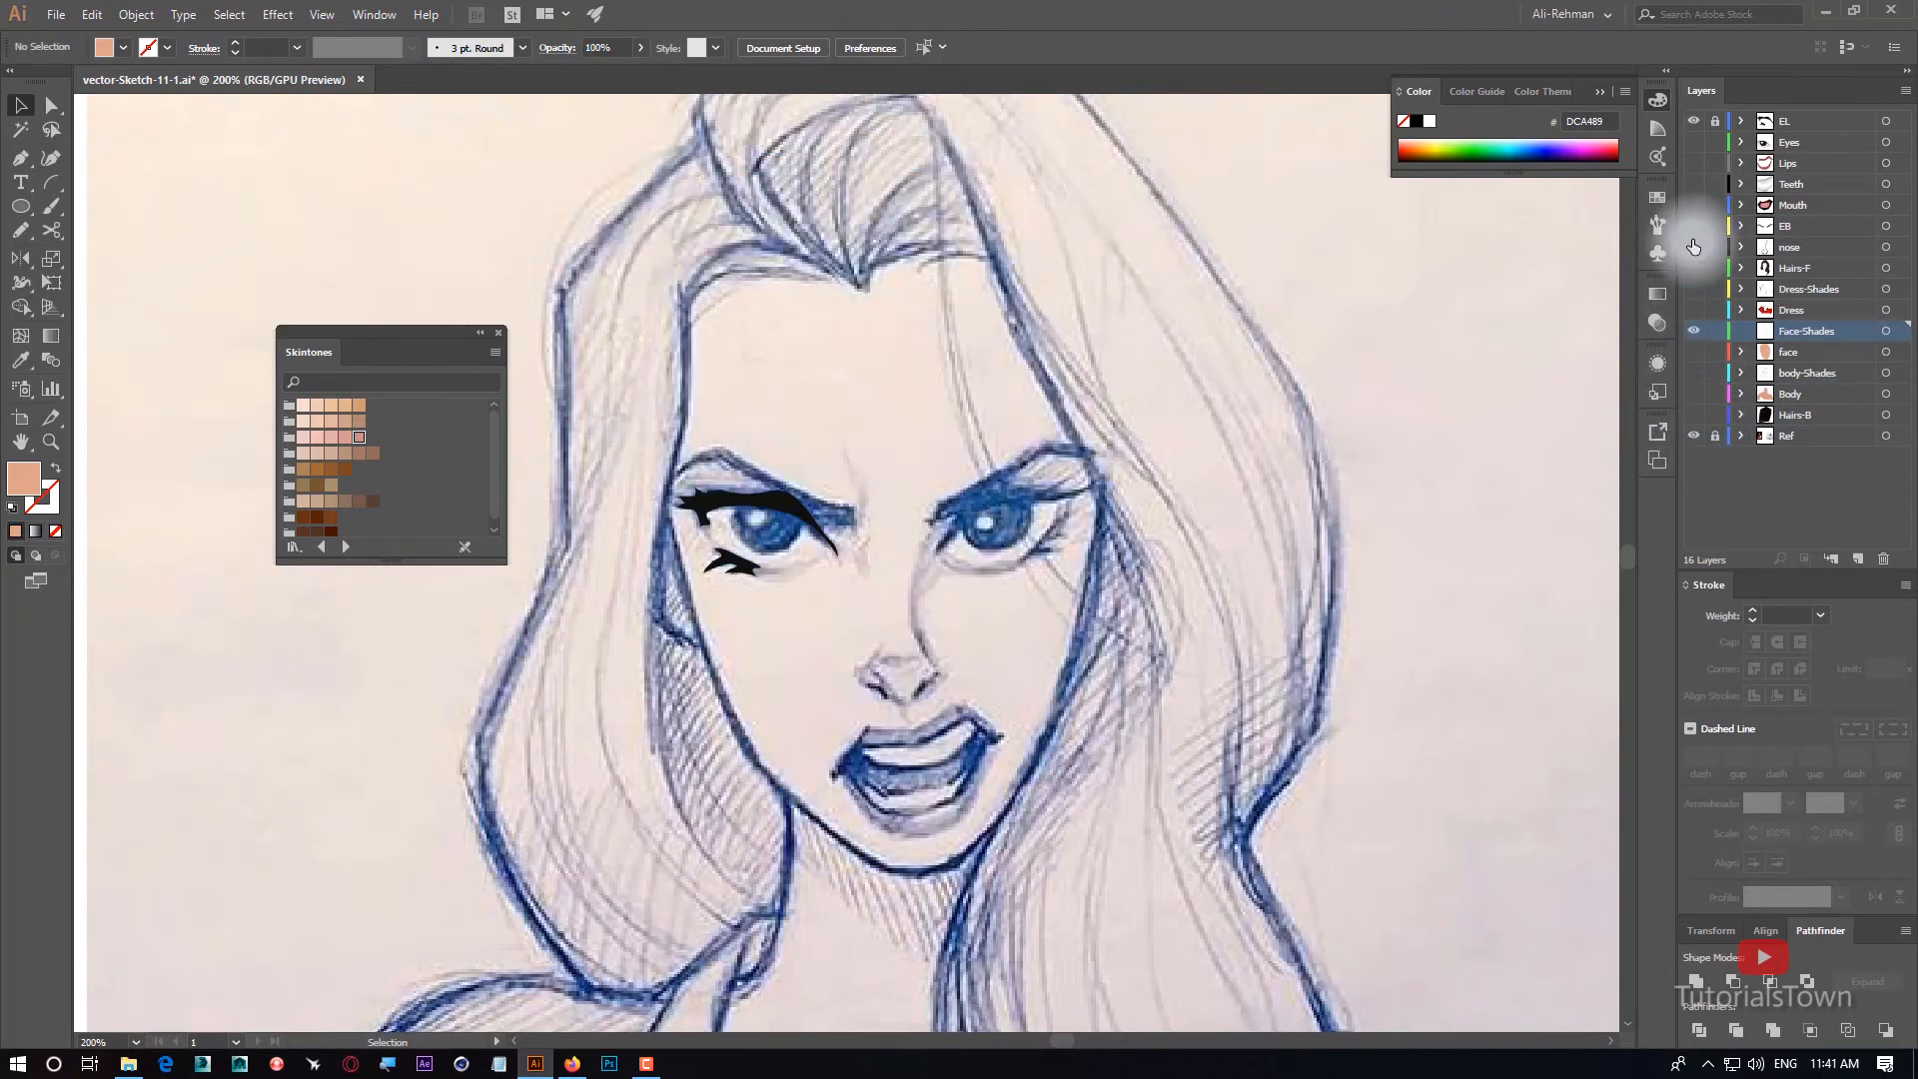
click(1694, 122)
On the Face-Shades layer, draw a closed Pen shape along the left forehead hairline down to the brow, and swap its fill and stroke.
click(1787, 437)
drag(700, 295, 865, 560)
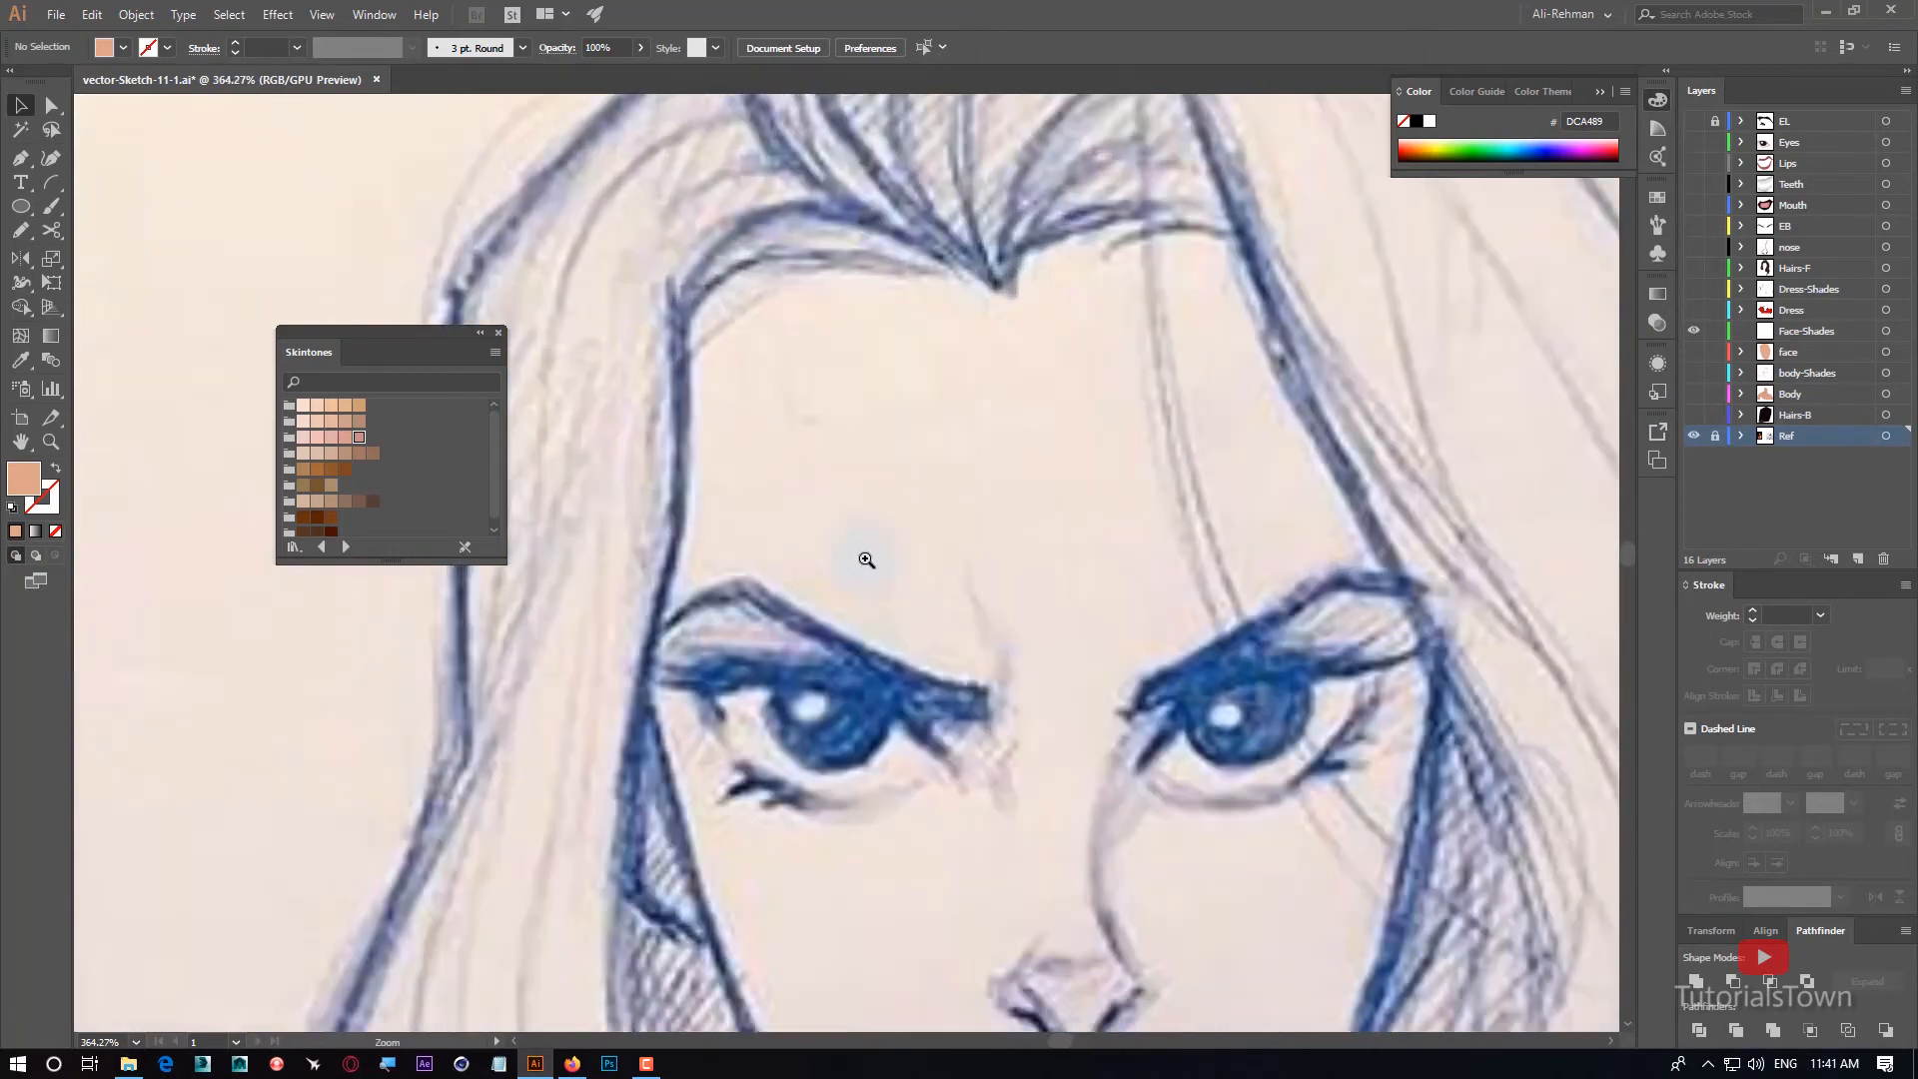
drag(679, 651, 722, 554)
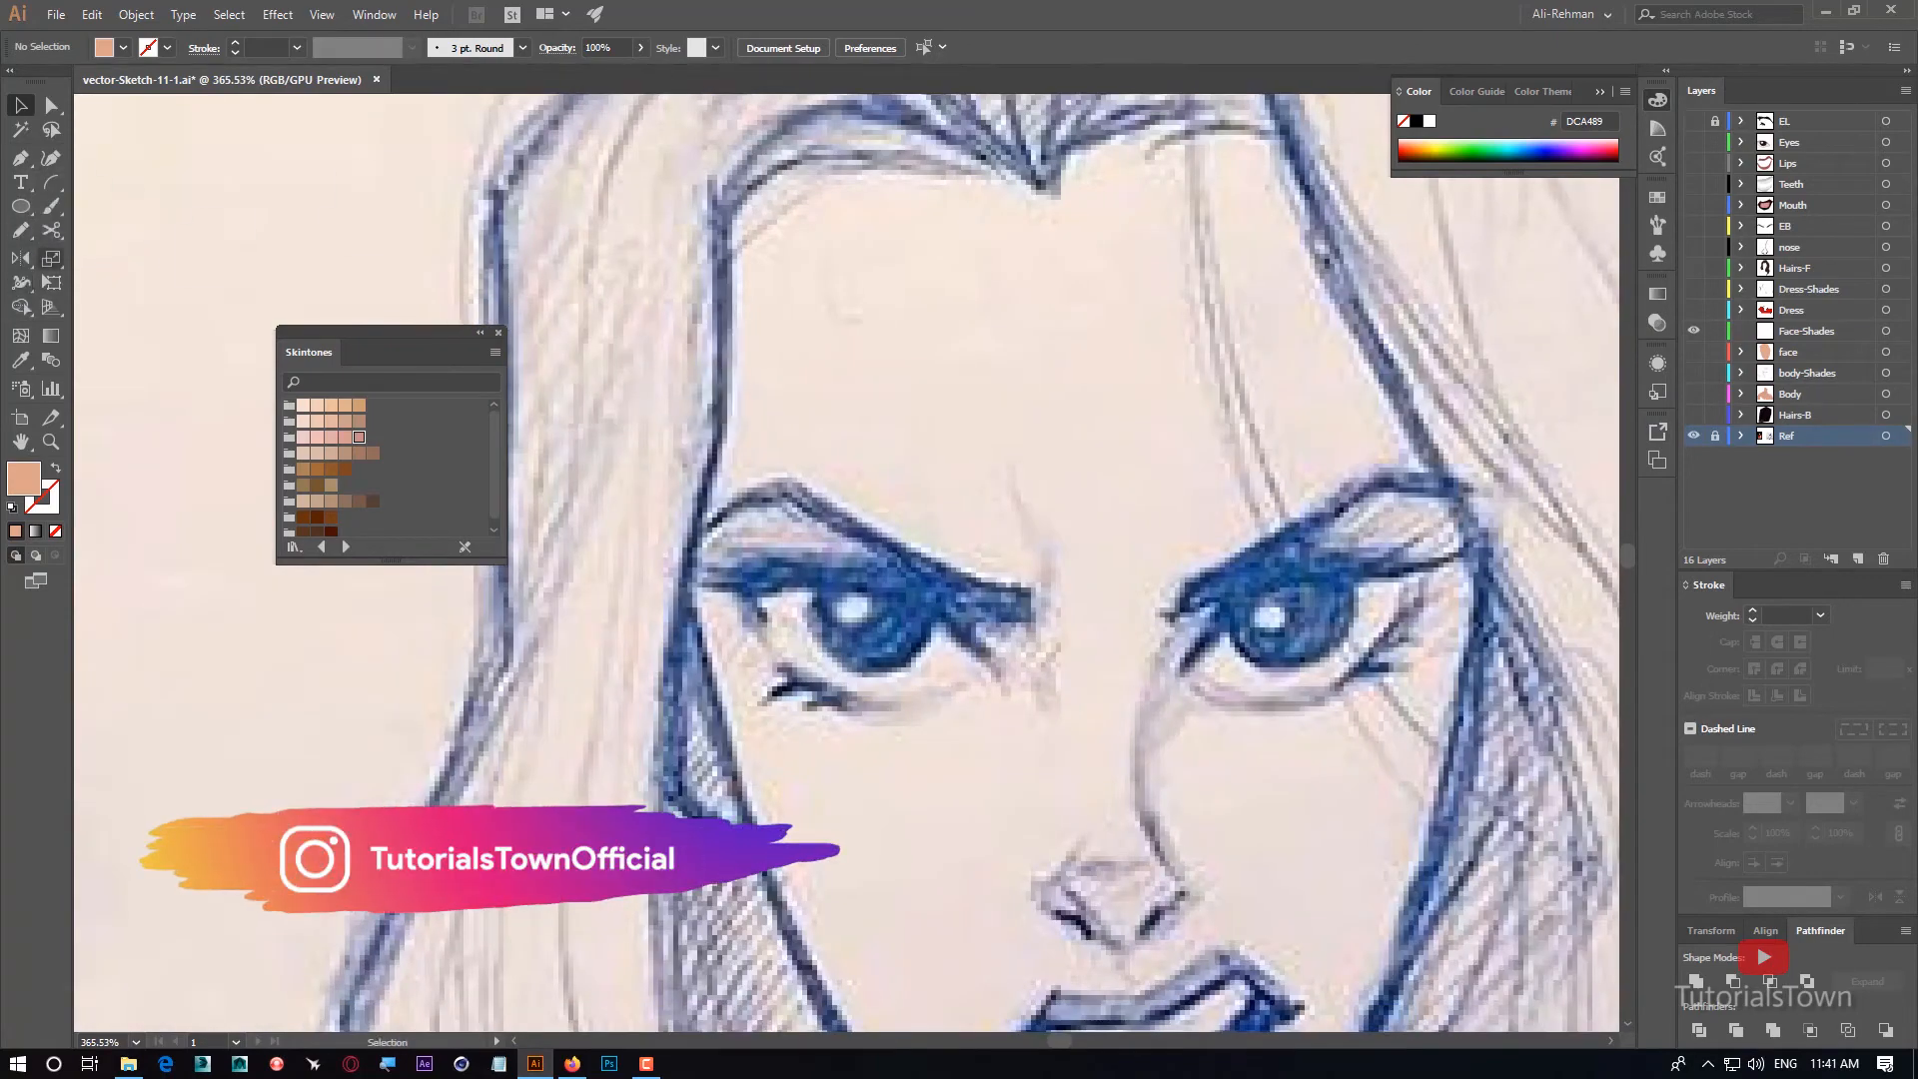
scroll(1003, 344, up, 3)
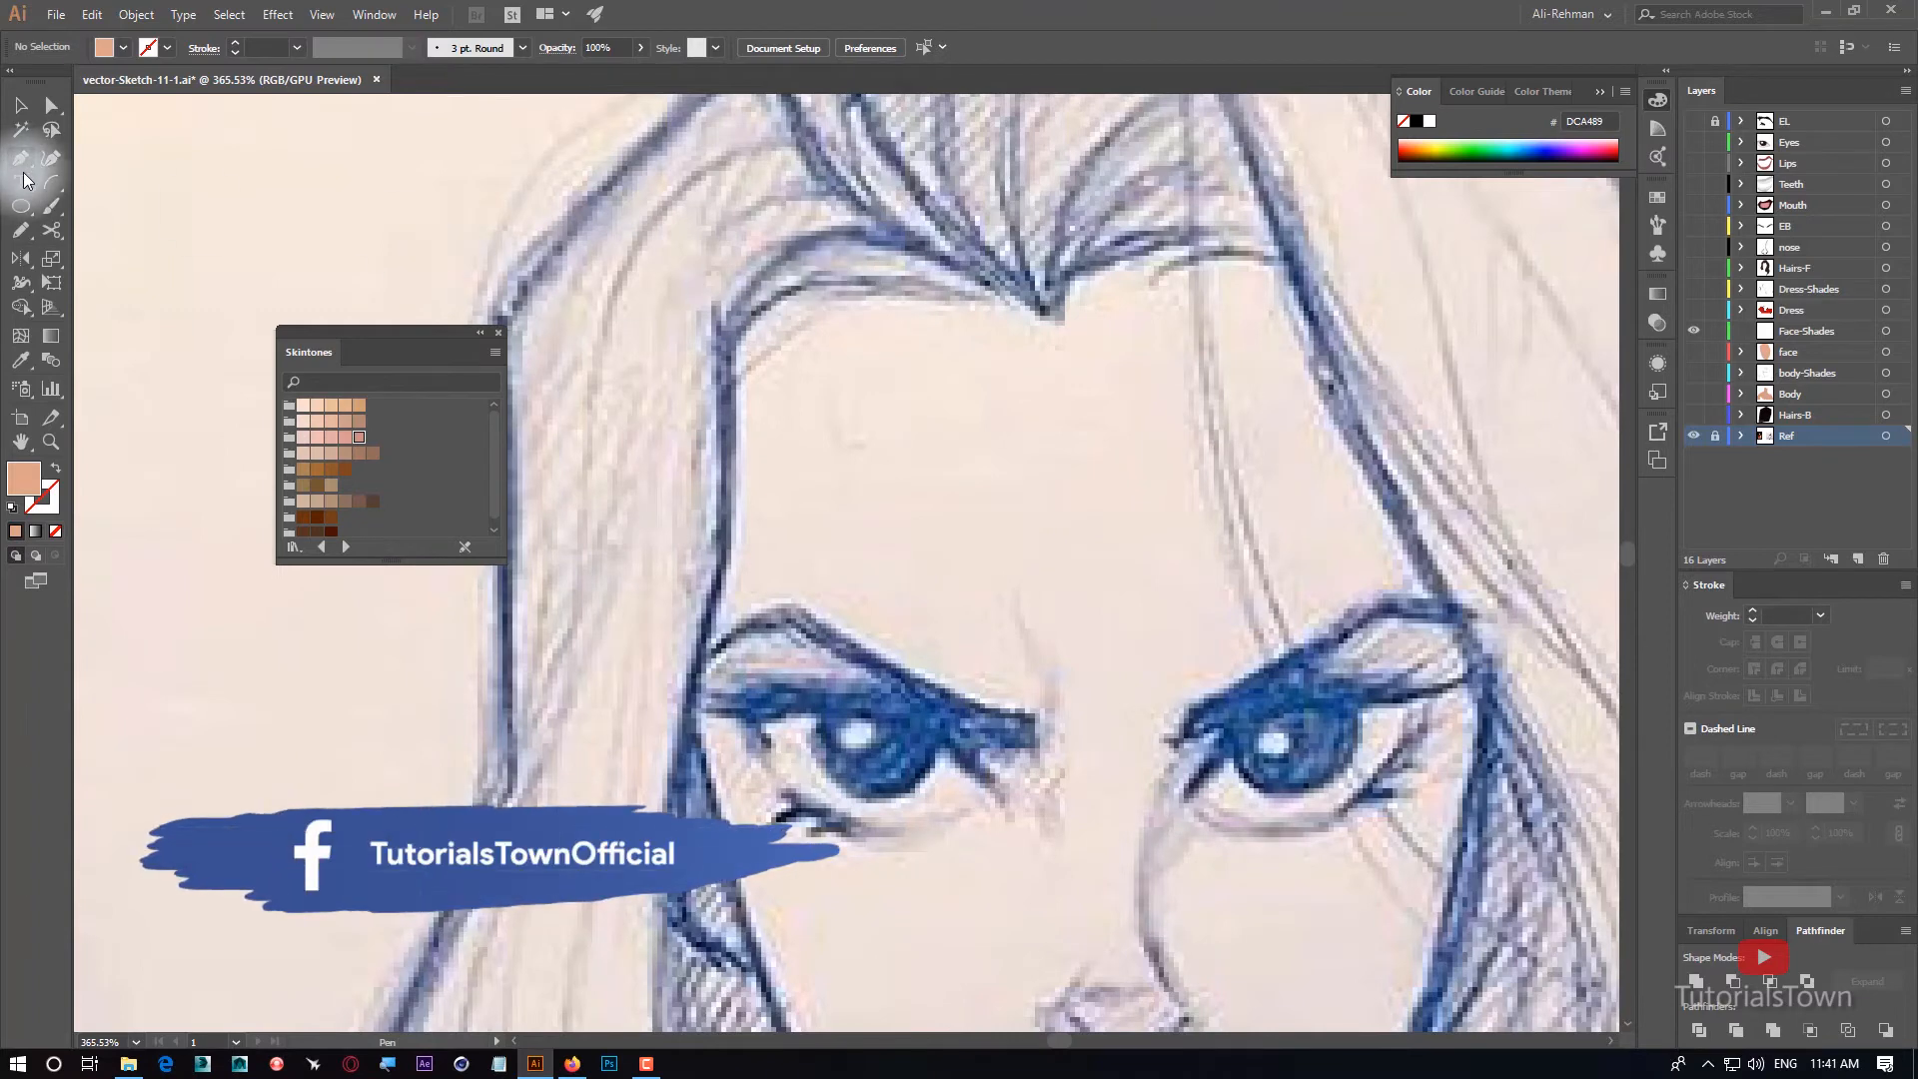
click(1804, 331)
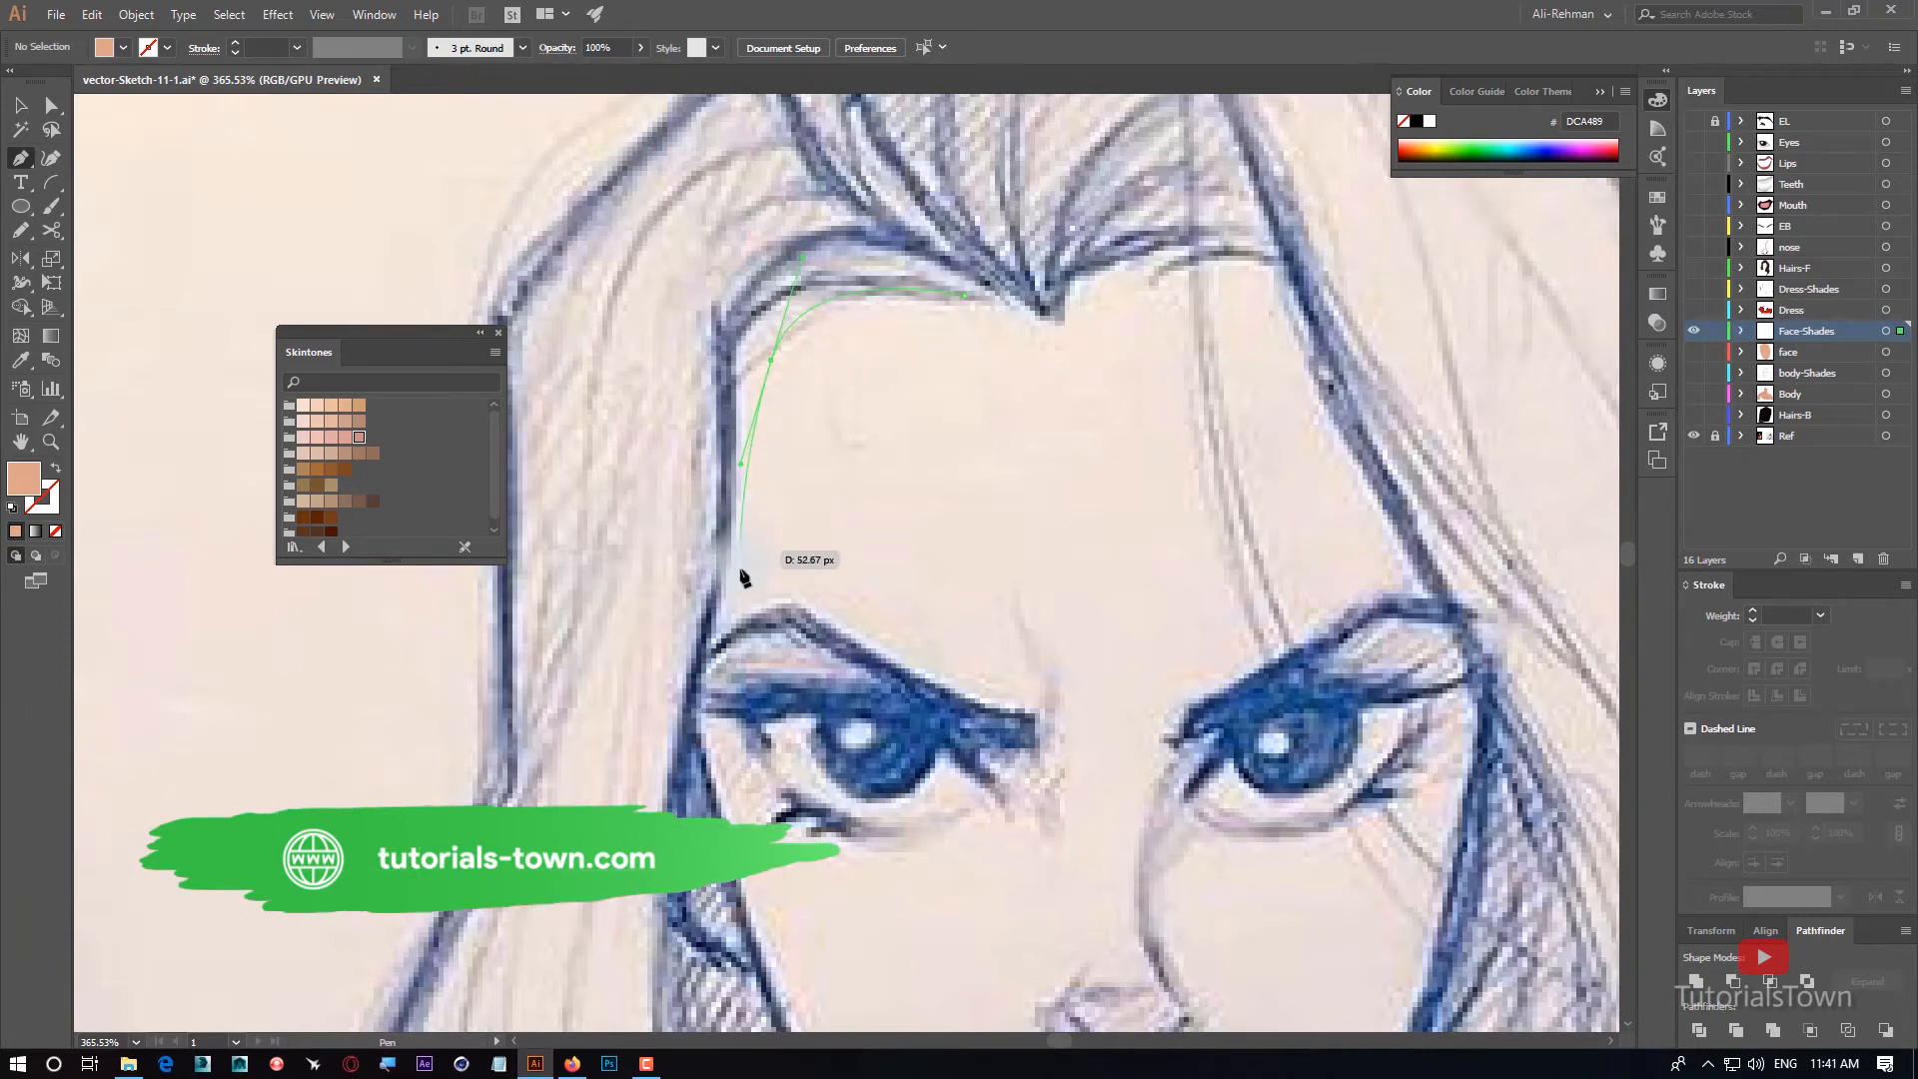
drag(739, 623, 720, 670)
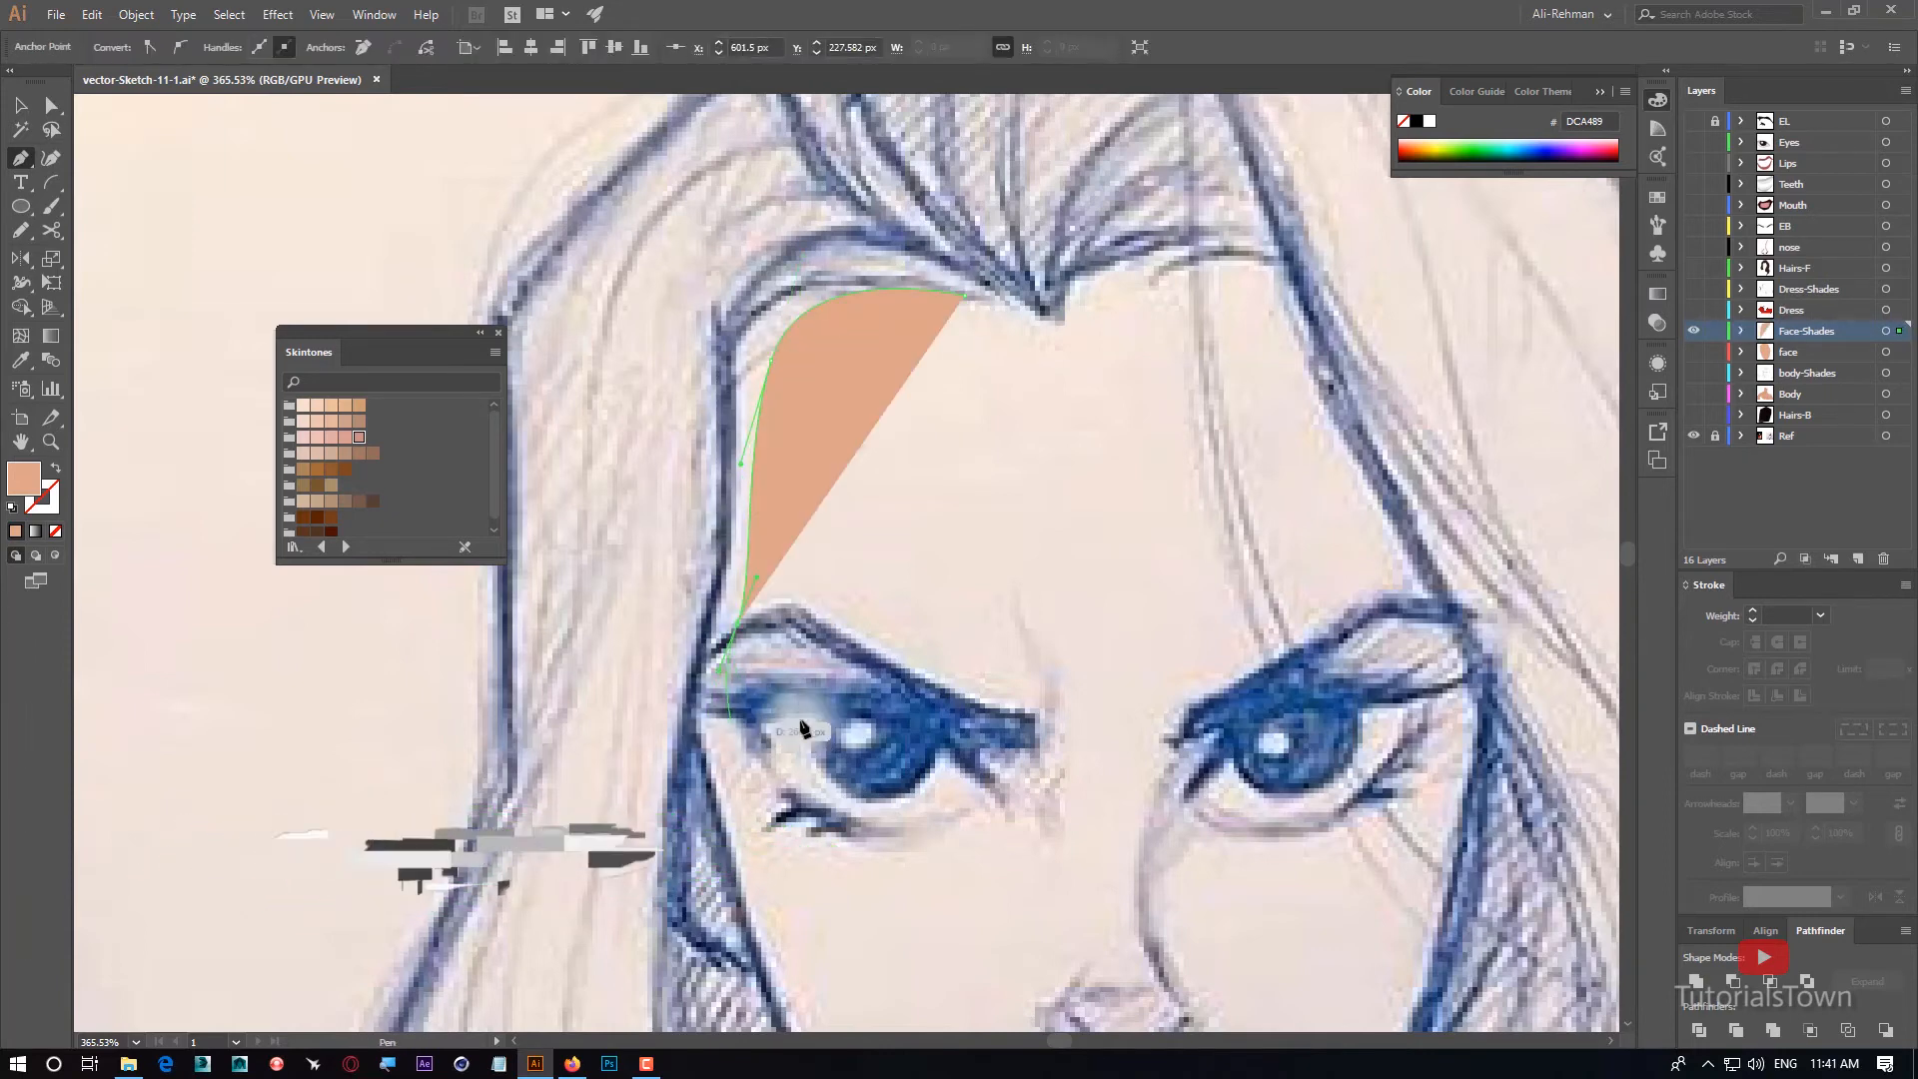
click(662, 749)
click(625, 447)
click(631, 270)
click(792, 219)
drag(965, 295, 1029, 395)
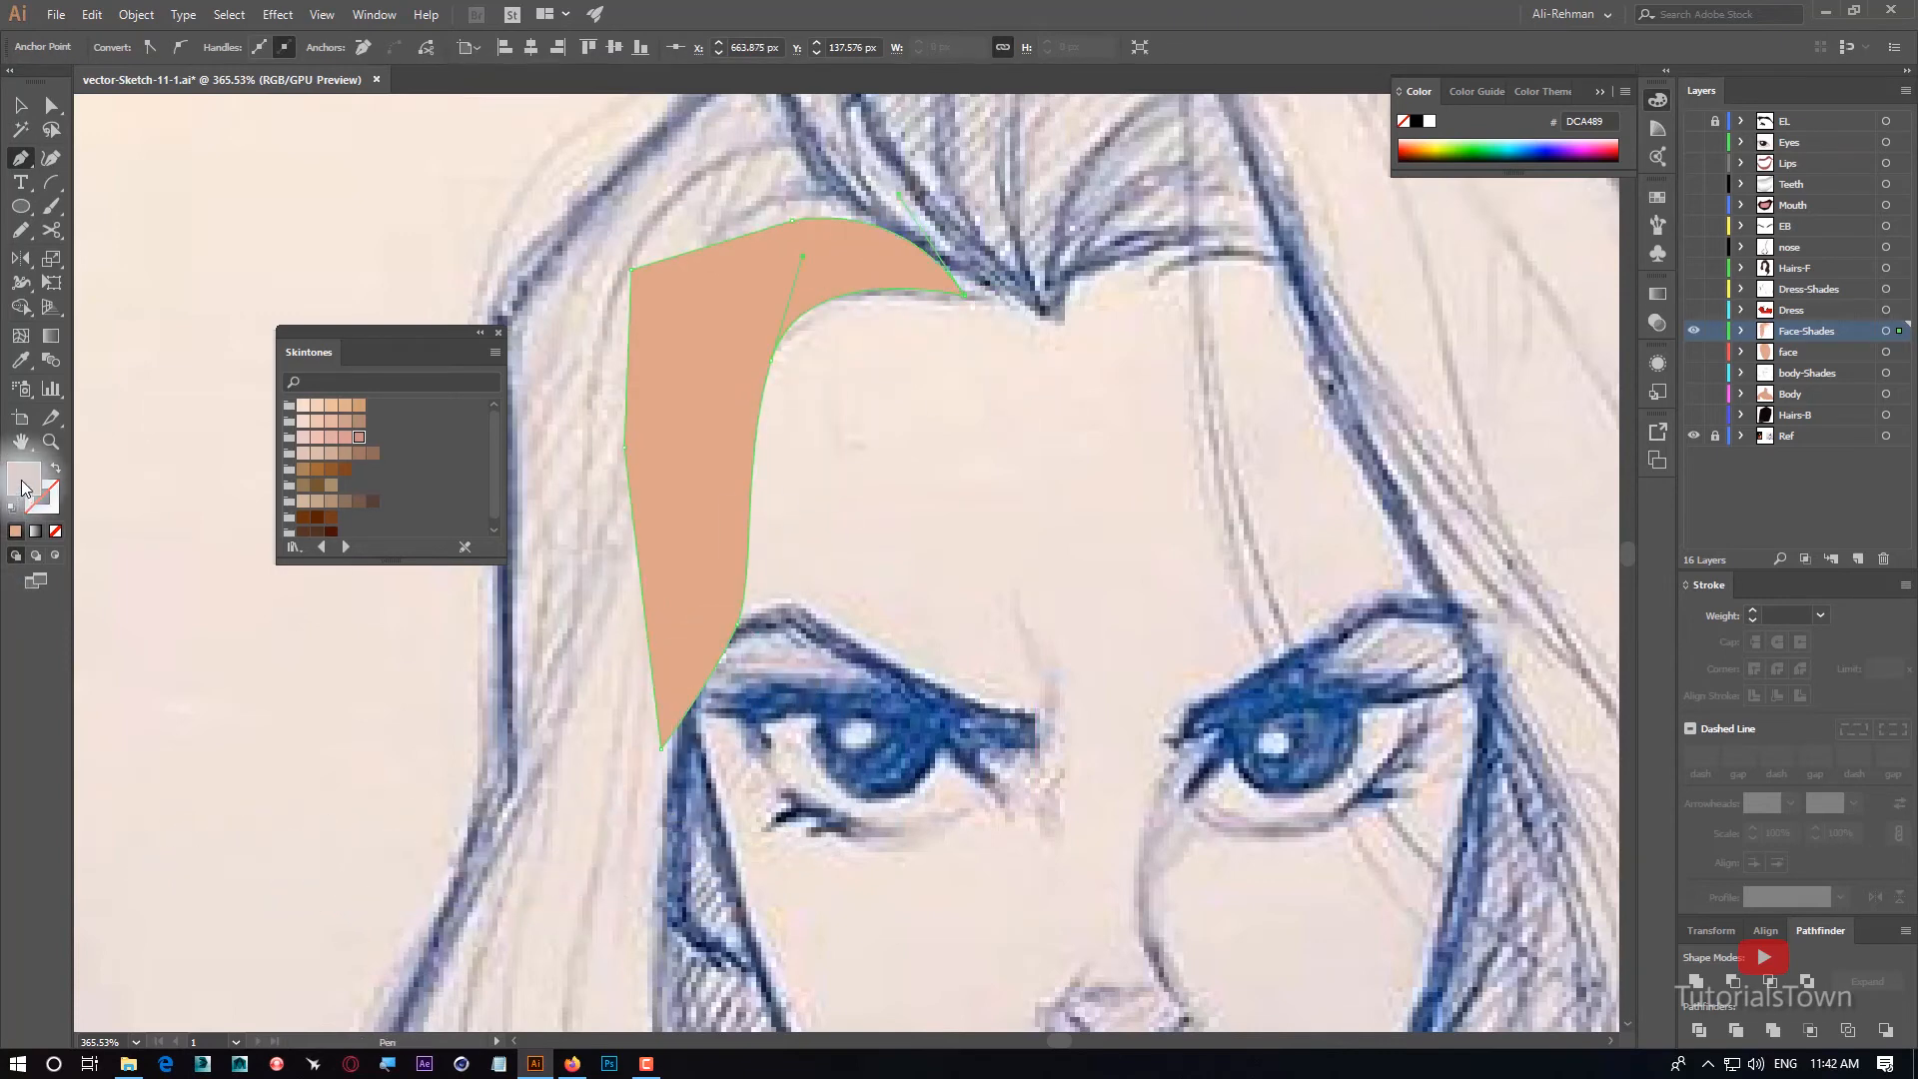
click(56, 468)
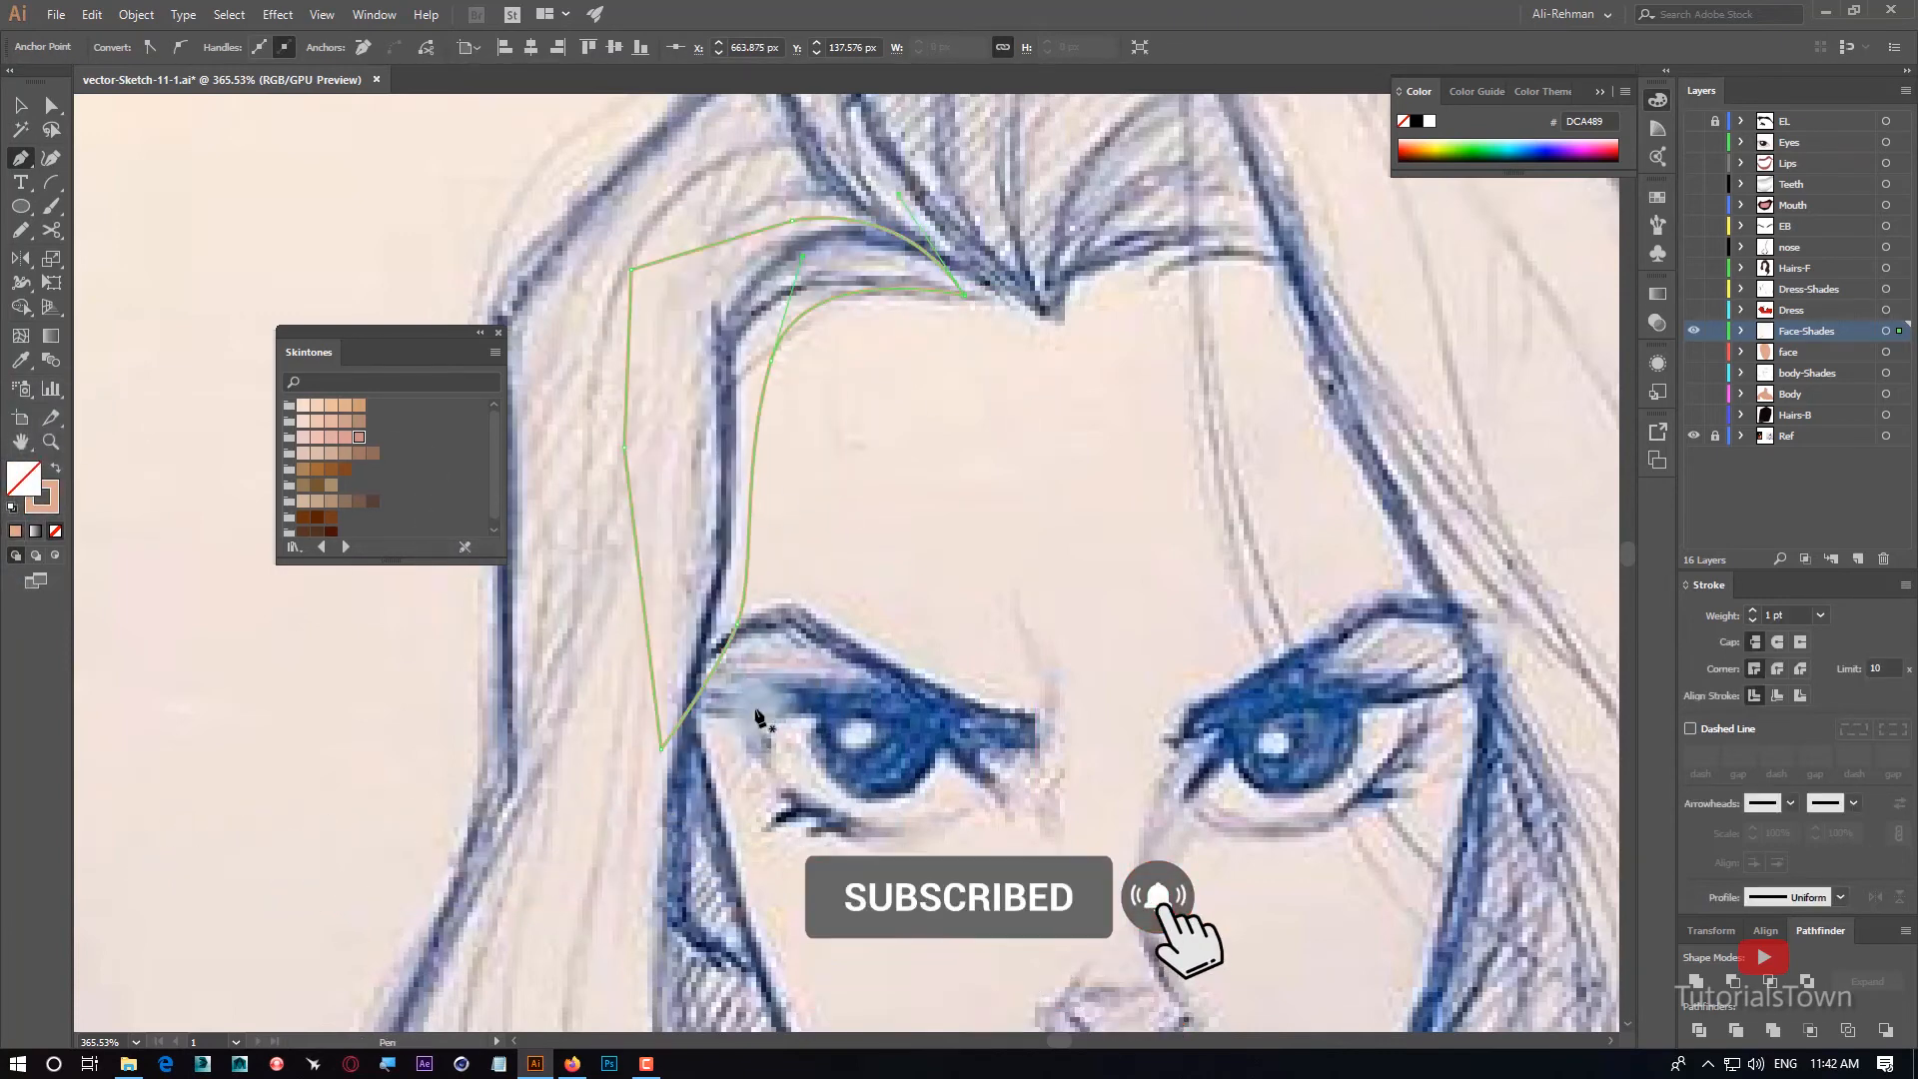
Start a Pen outline for the left eye's shade, curving from the temple past the lower lashes and up over the eyeball.
drag(689, 615, 805, 656)
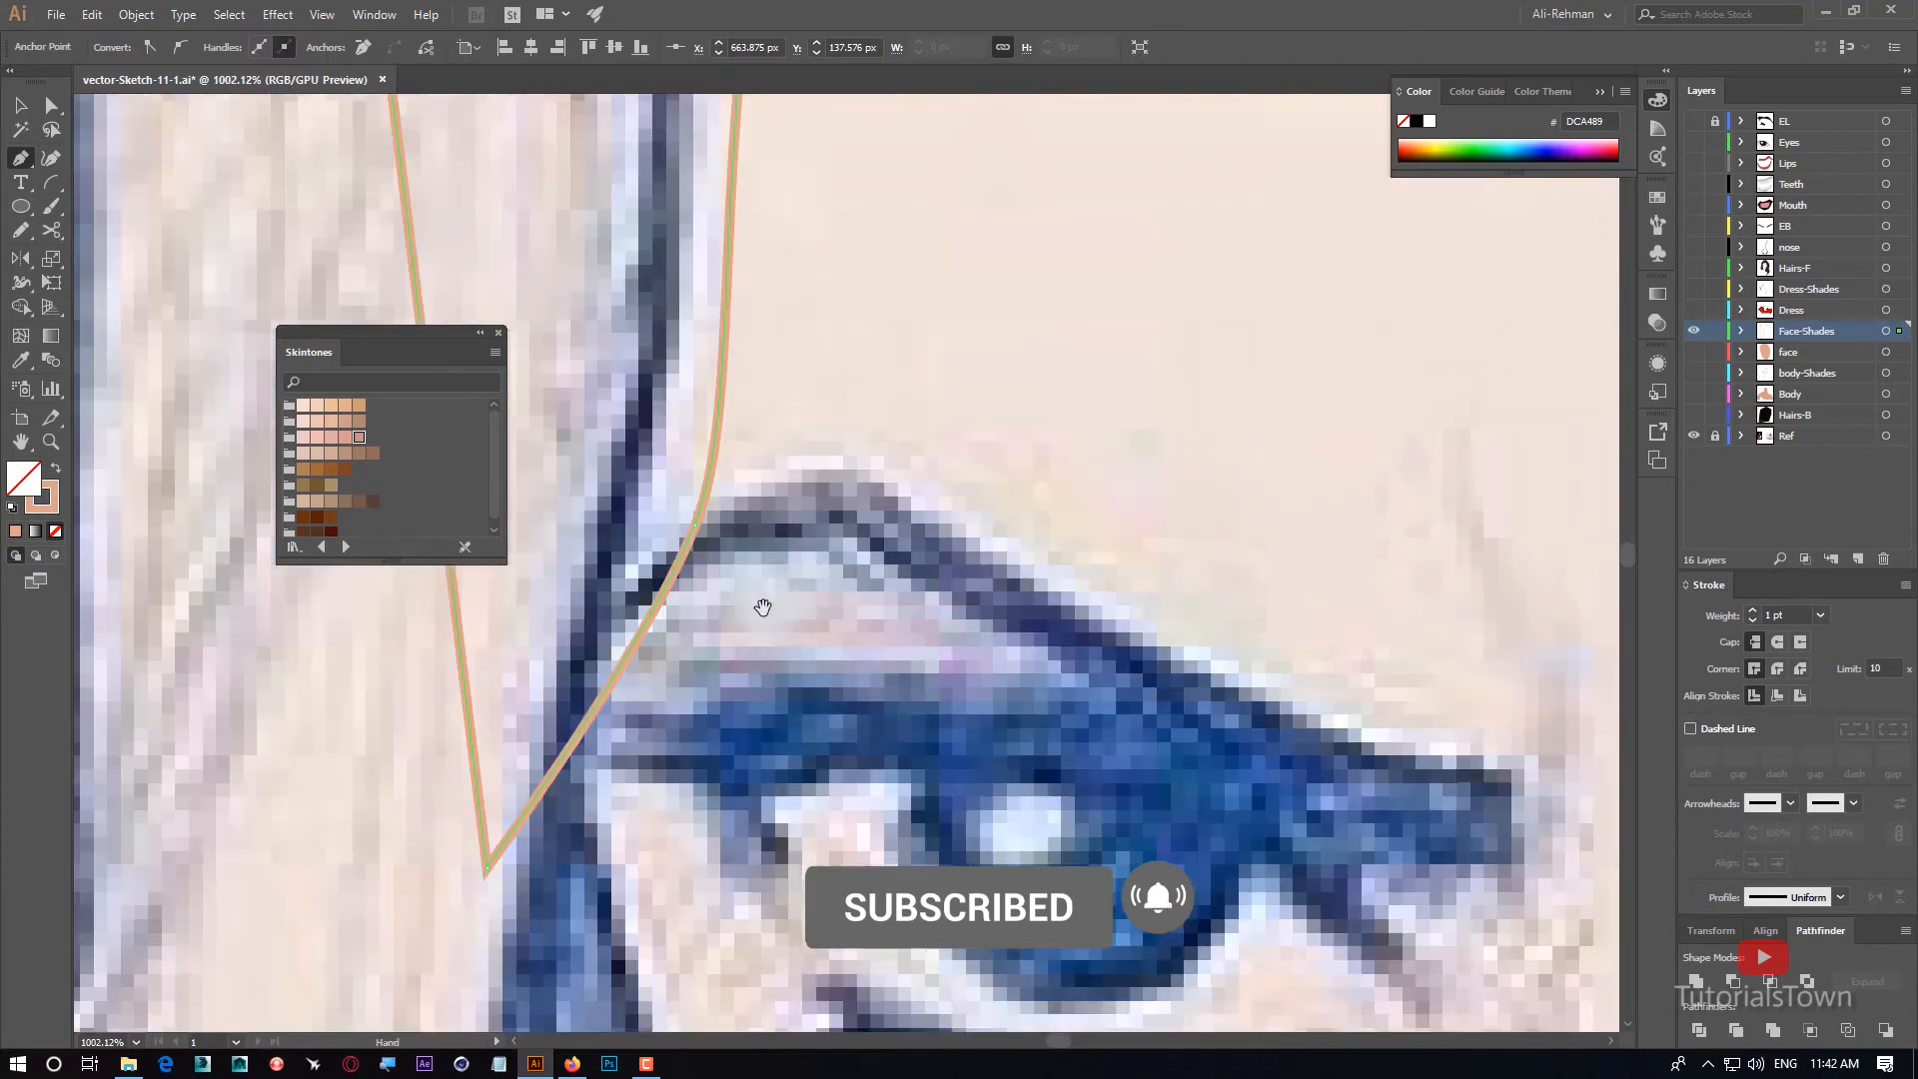
drag(716, 729, 746, 476)
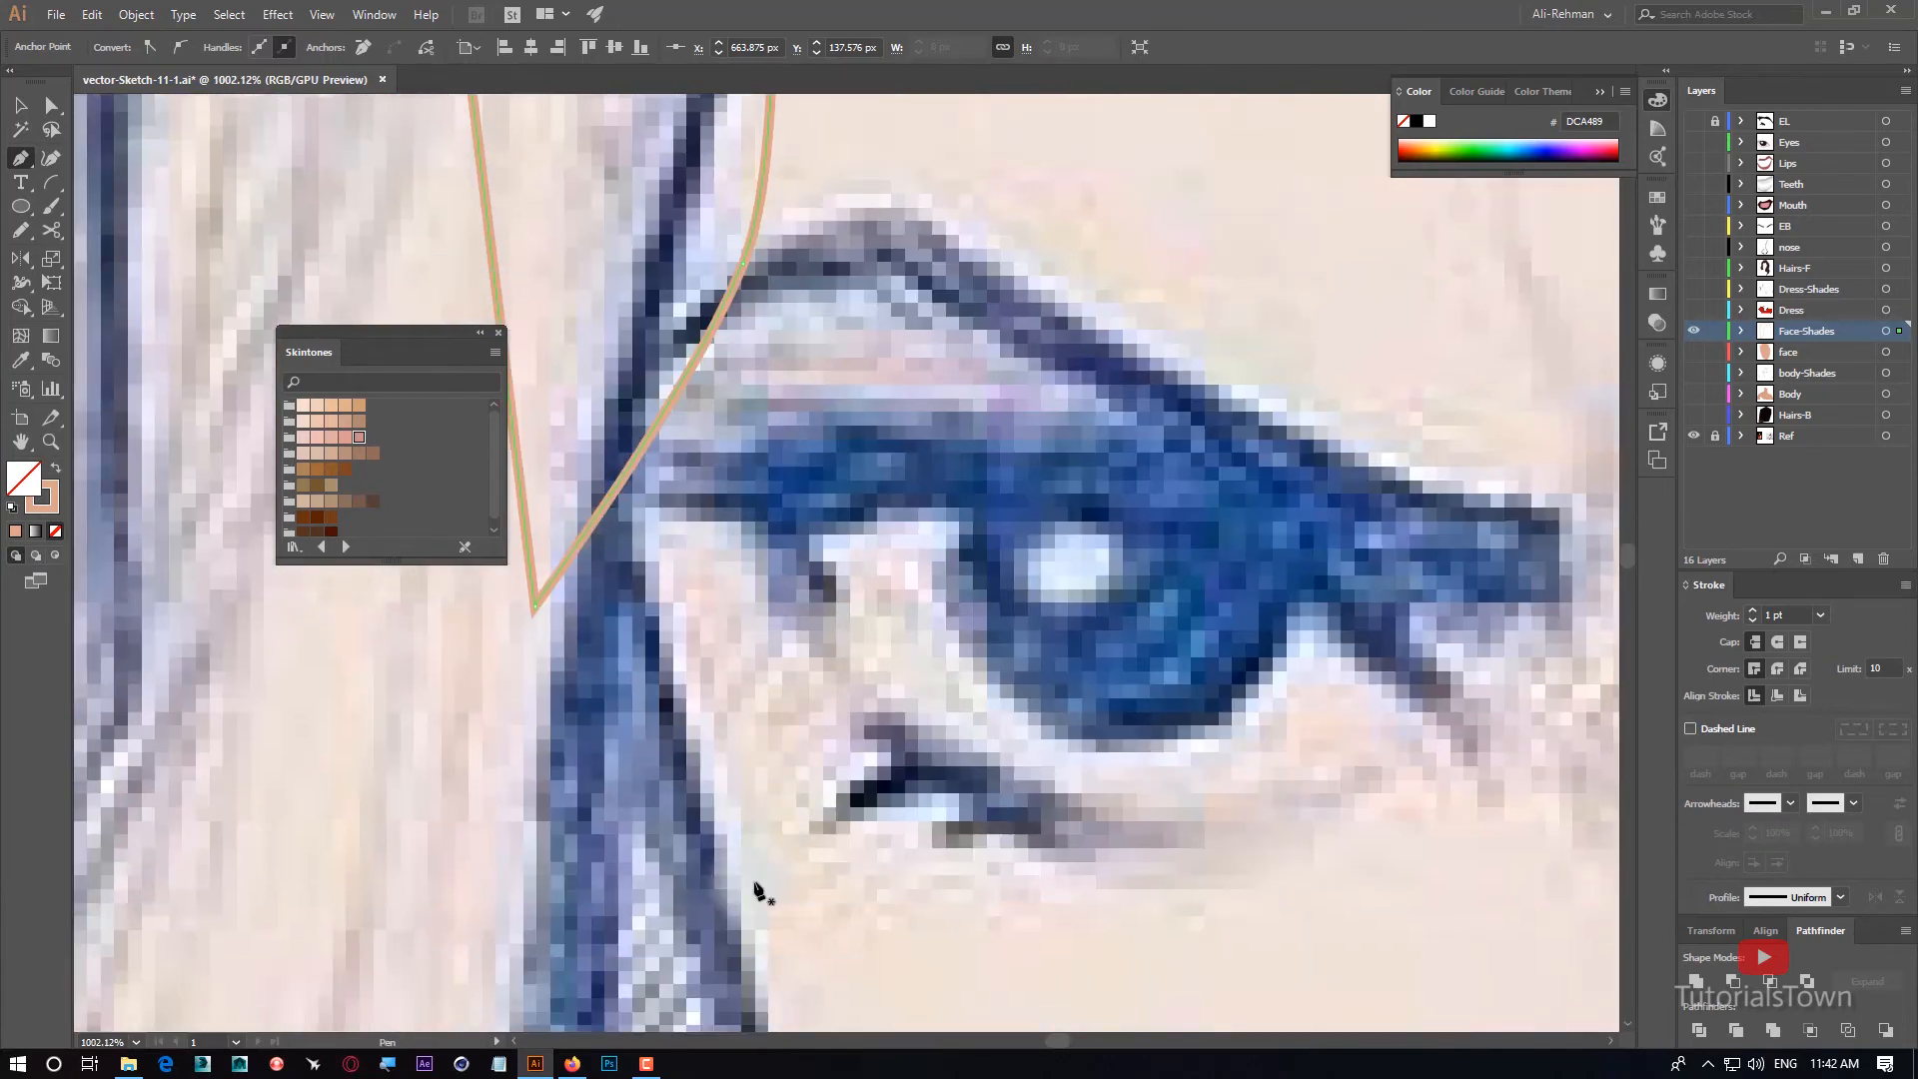
drag(759, 889, 649, 675)
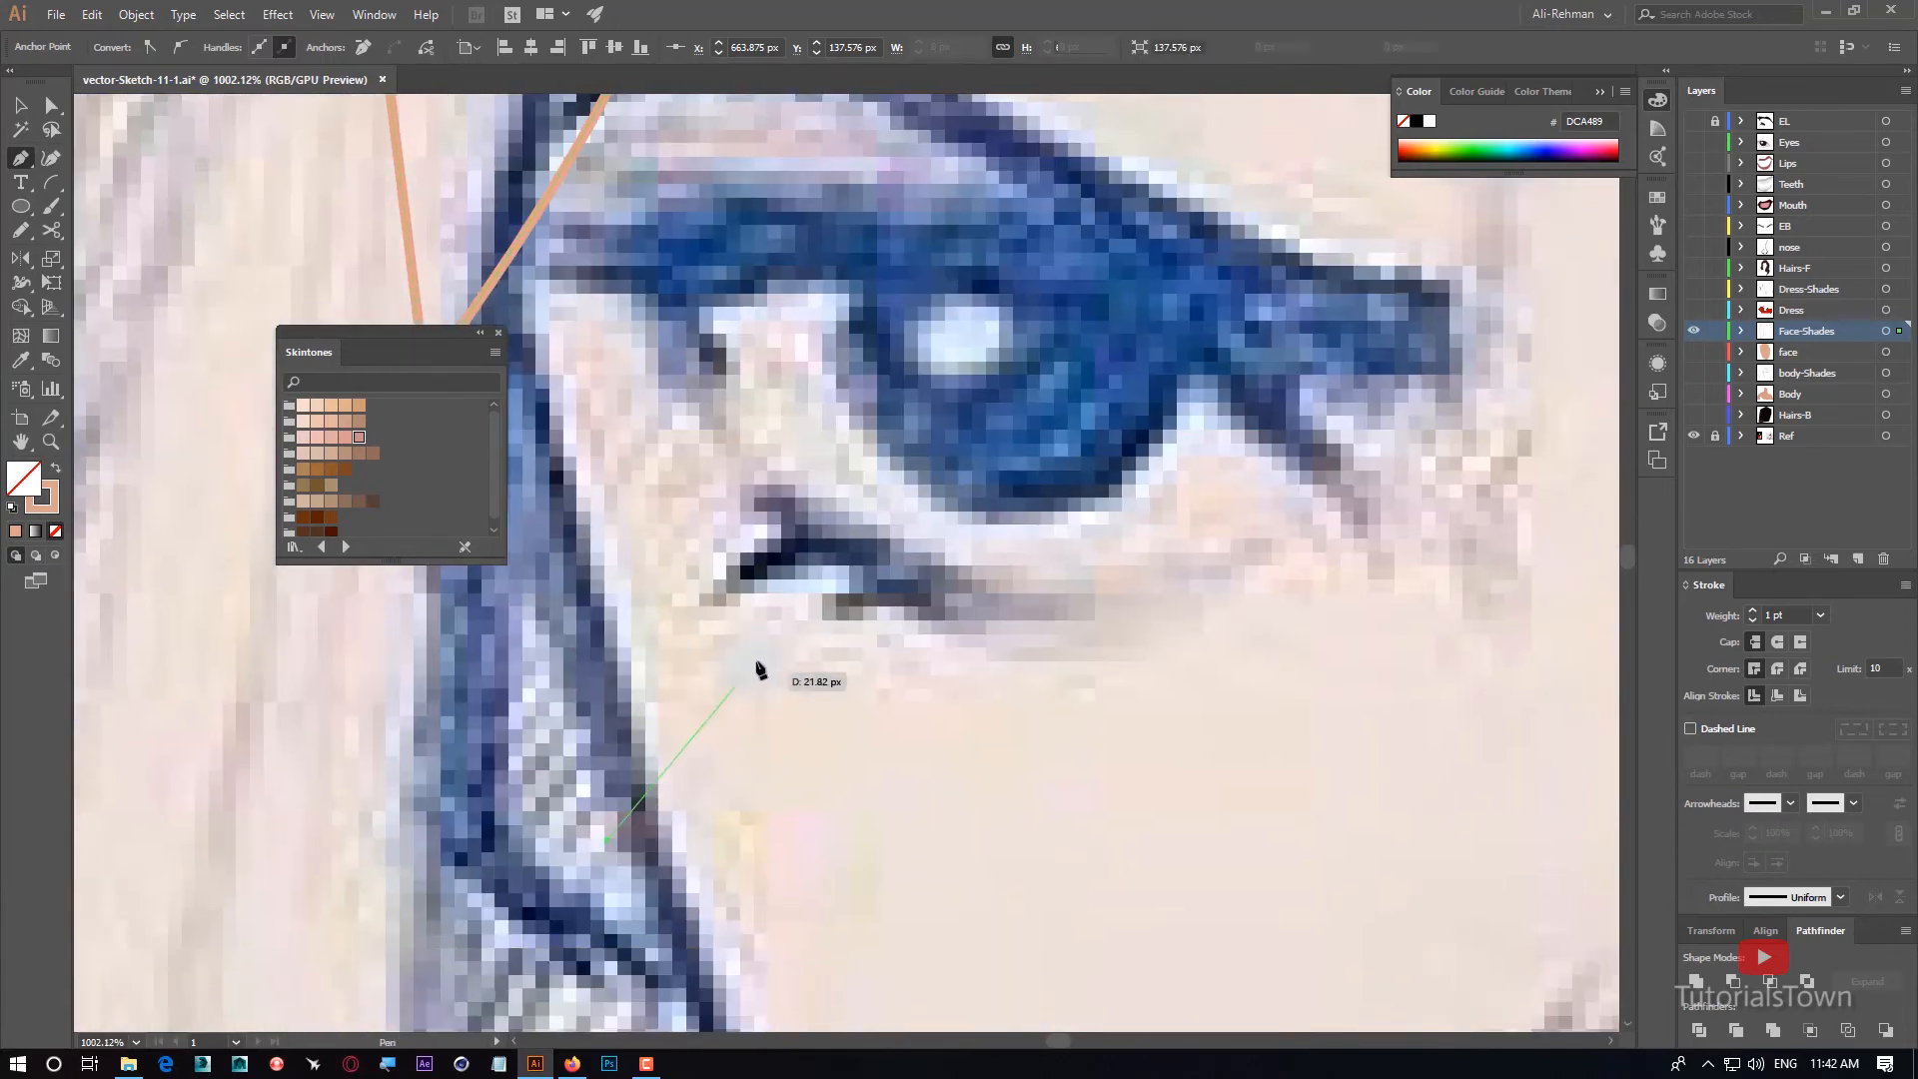
drag(814, 590, 946, 587)
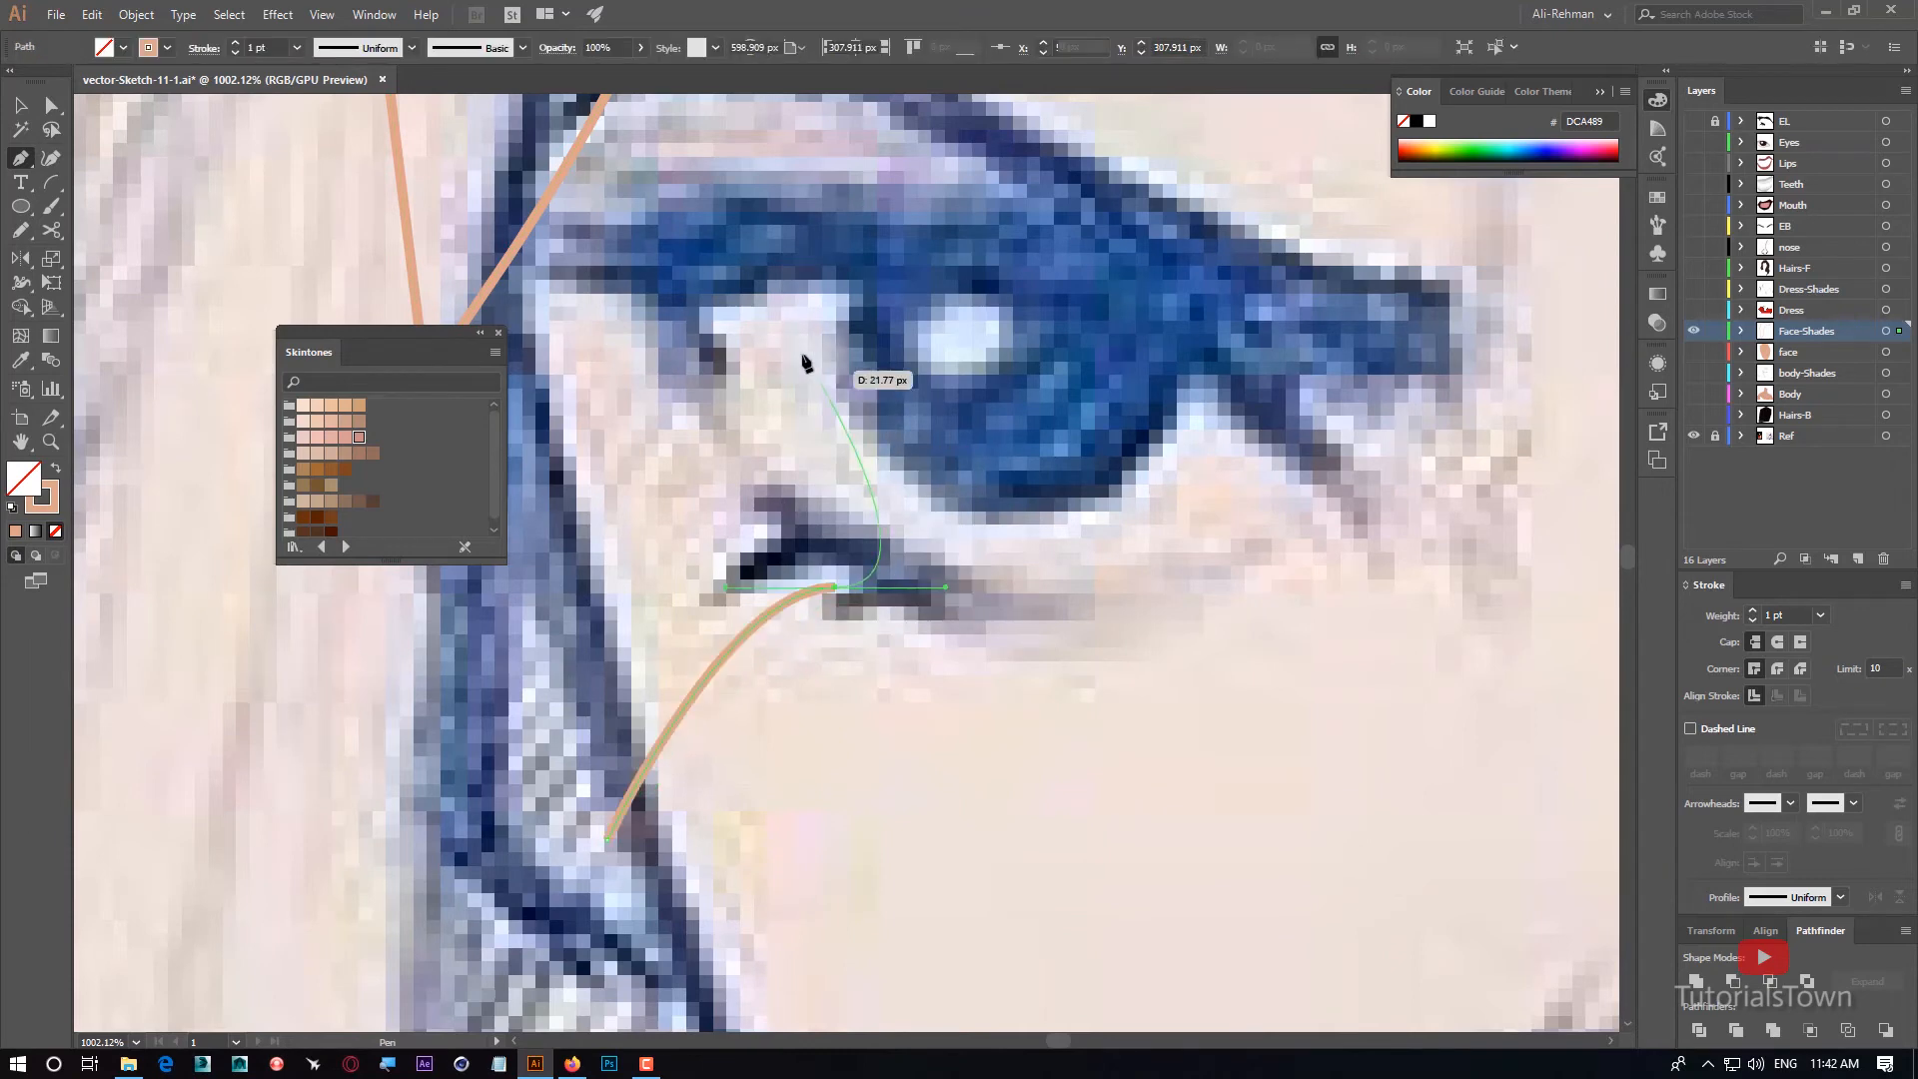
drag(822, 273, 832, 260)
drag(851, 220, 810, 616)
drag(973, 612, 1103, 645)
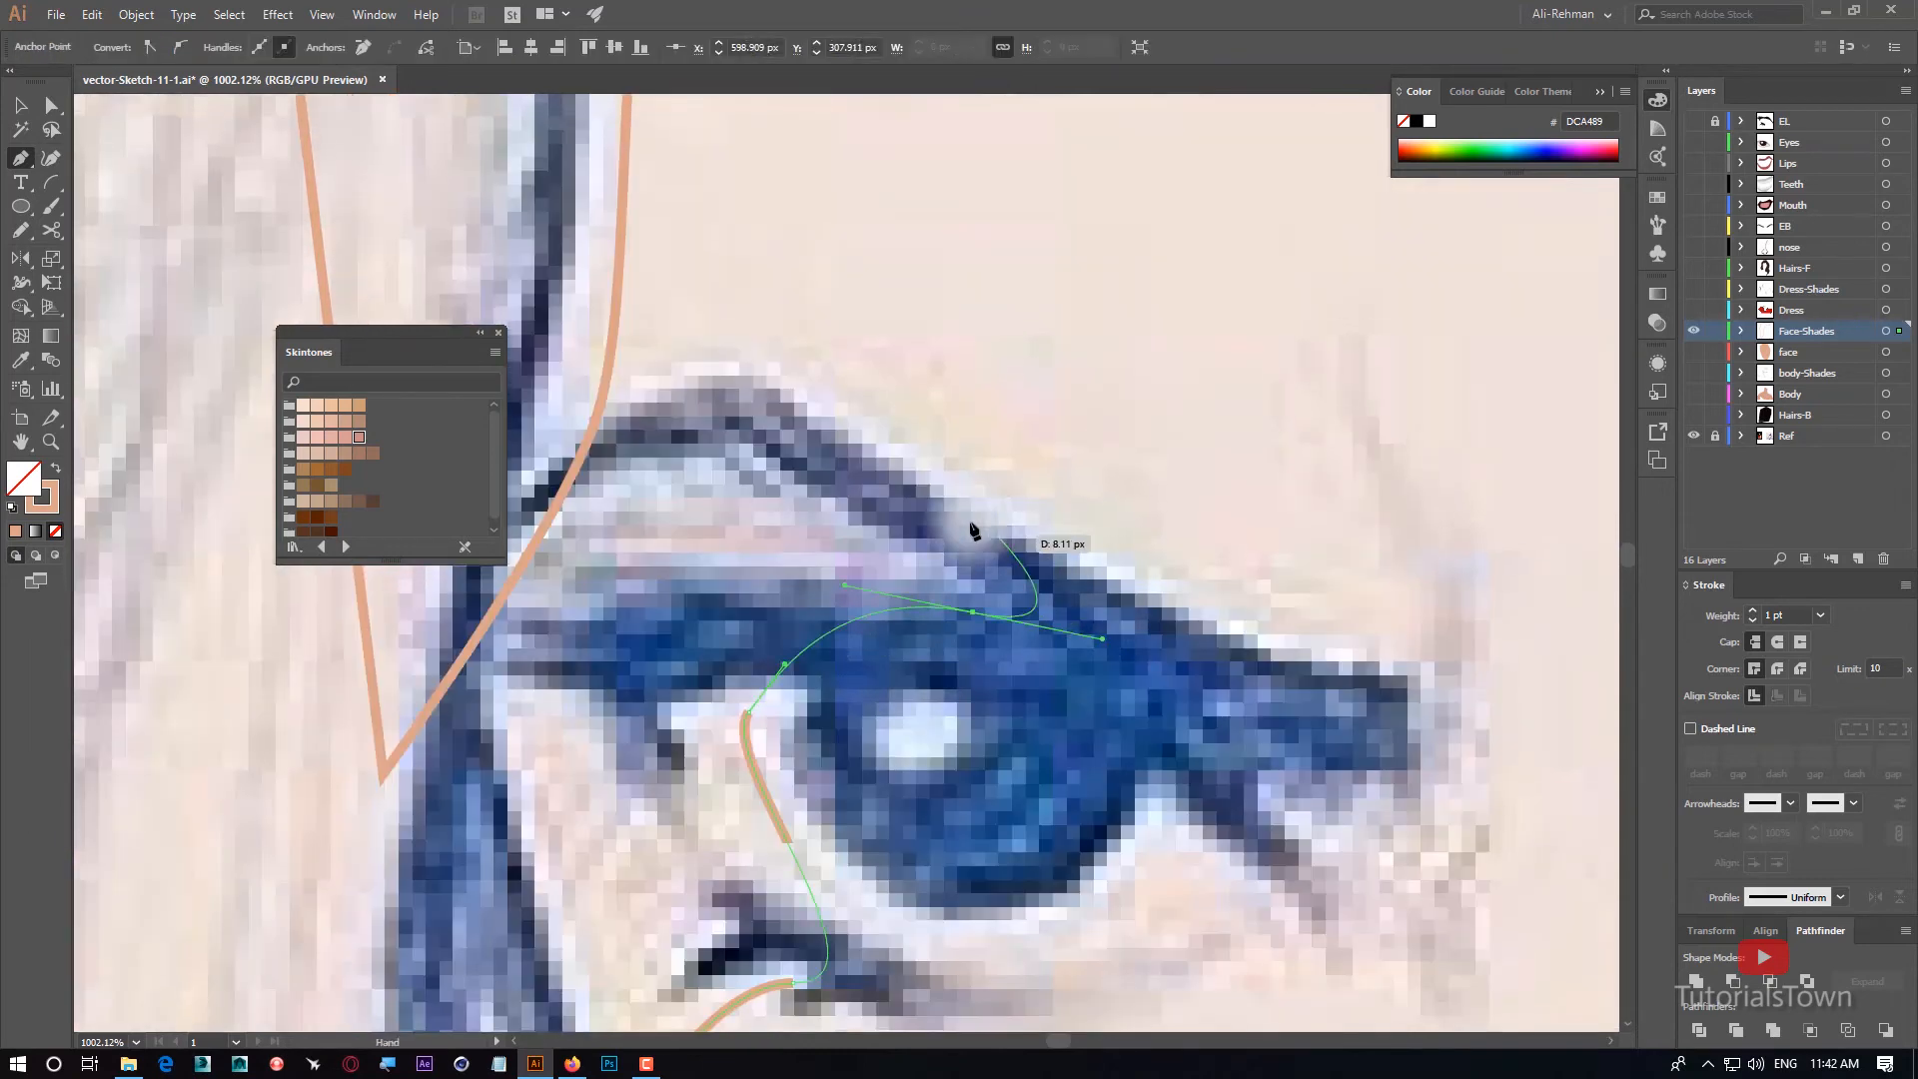
Continue the eye-shade outline along the left eyebrow and down outside the temple, closing it at its starting point.
drag(962, 519, 873, 466)
drag(731, 415, 667, 443)
drag(505, 535, 934, 490)
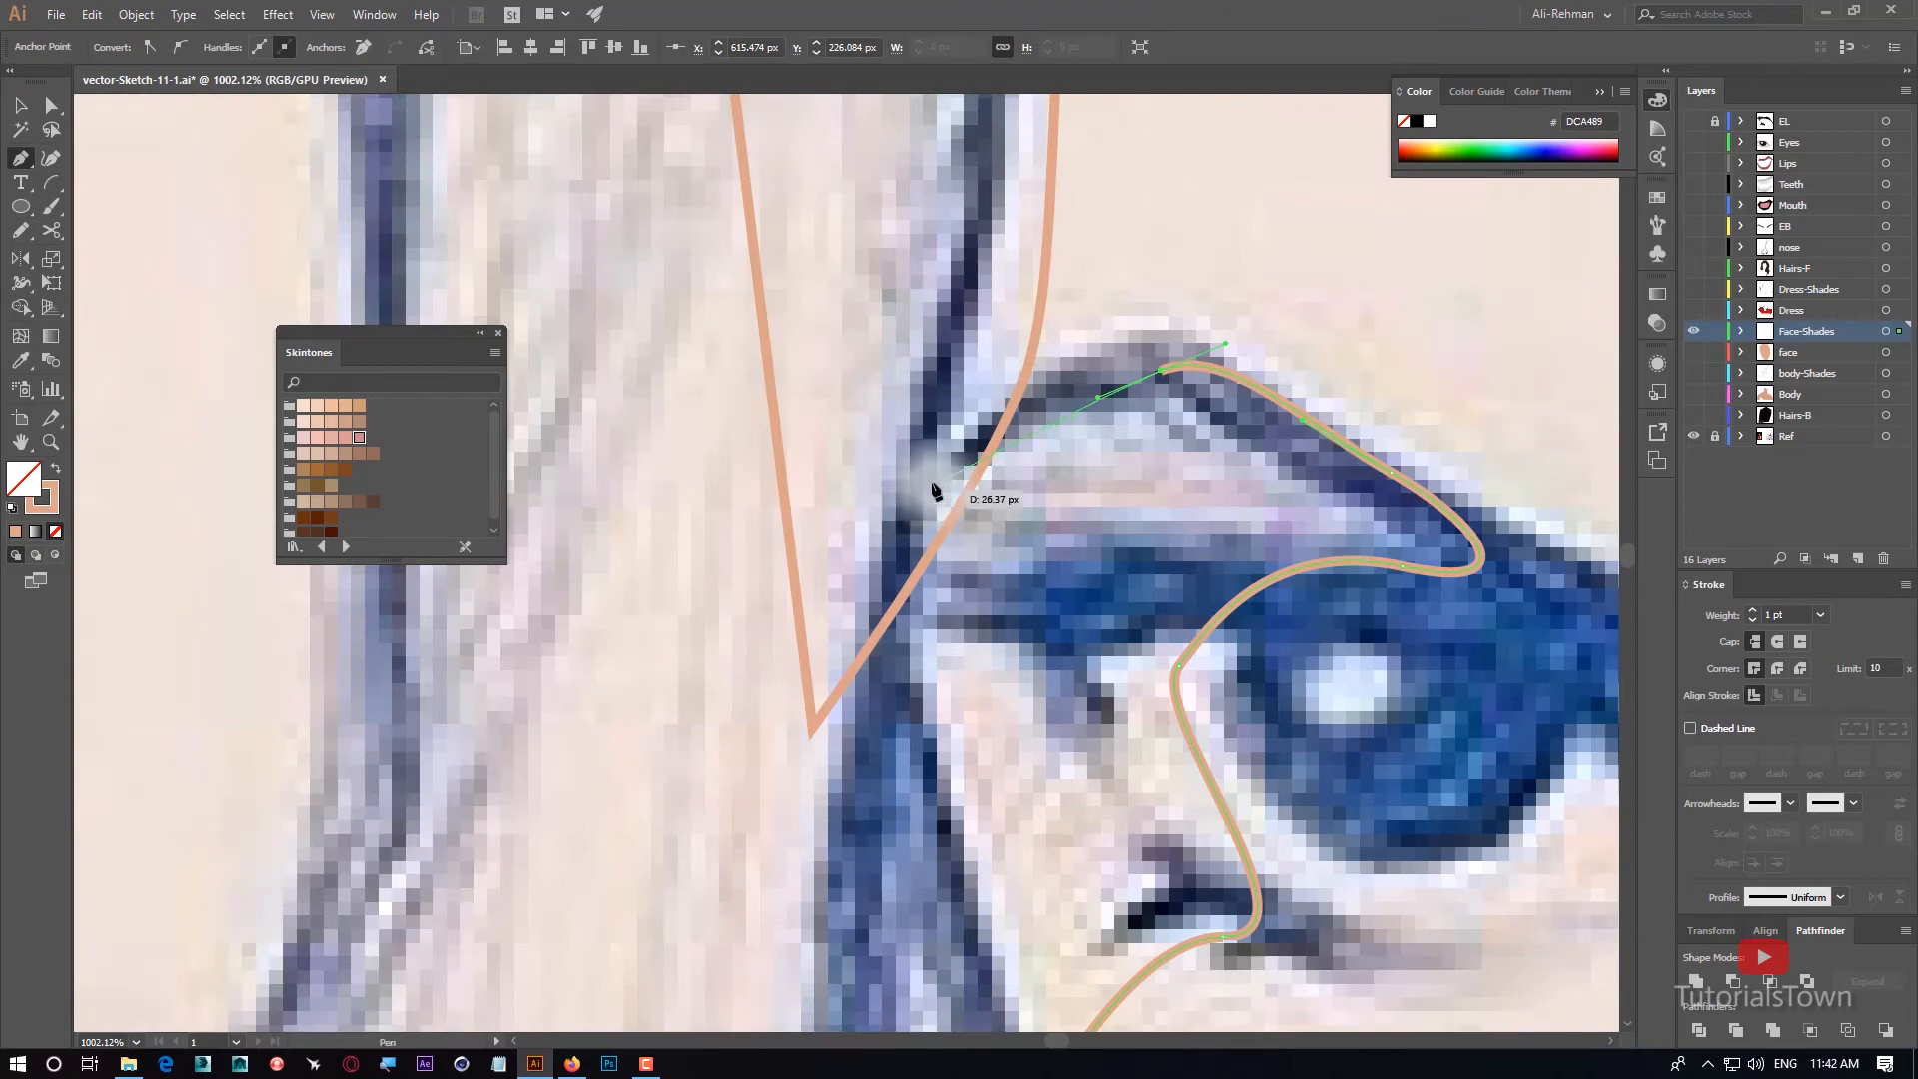
drag(689, 644, 686, 648)
drag(845, 857, 885, 945)
drag(884, 959, 808, 487)
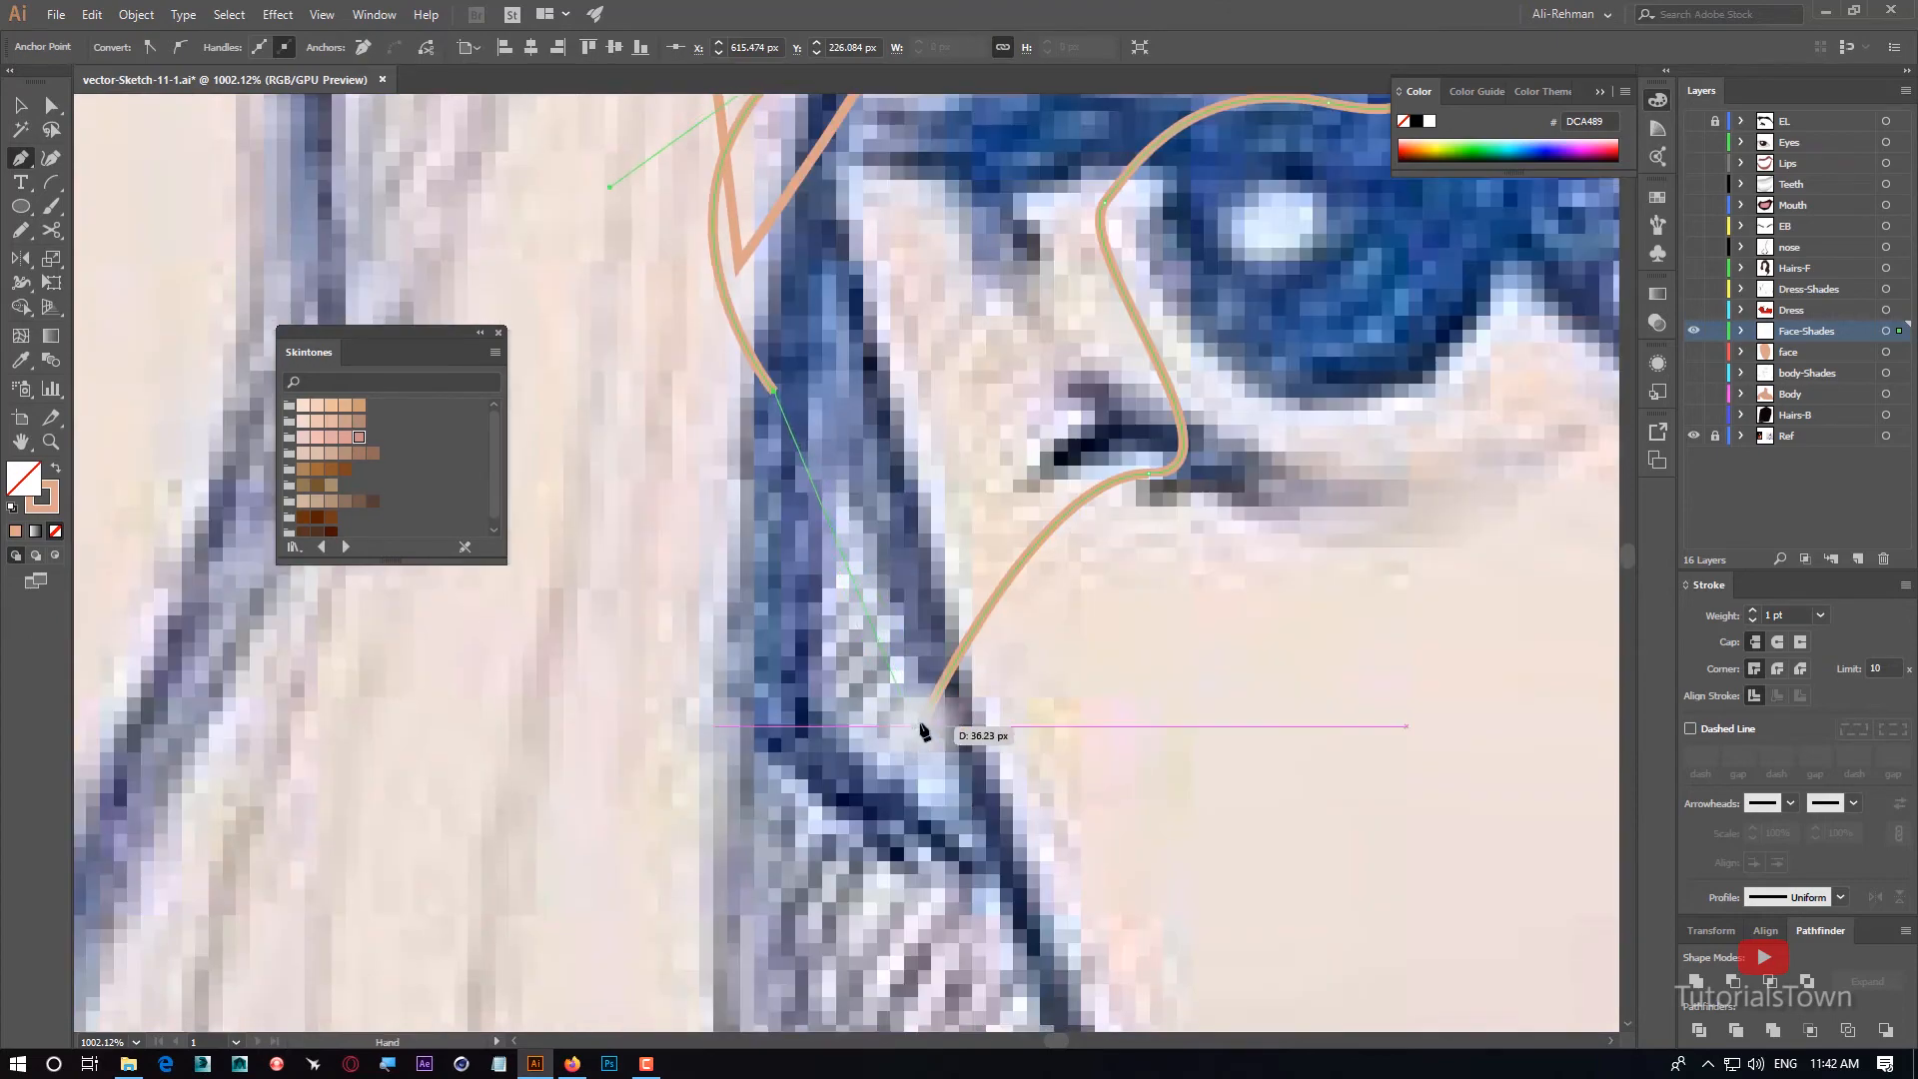
click(920, 723)
Draw a closed Pen shape for the shade along the right forehead hairline, under the right eyebrow and around the outer eye socket.
key(ctrl+minus)
key(ctrl+minus)
key(ctrl+minus)
key(ctrl+minus)
key(ctrl+minus)
drag(905, 591, 1263, 784)
drag(1559, 440, 895, 775)
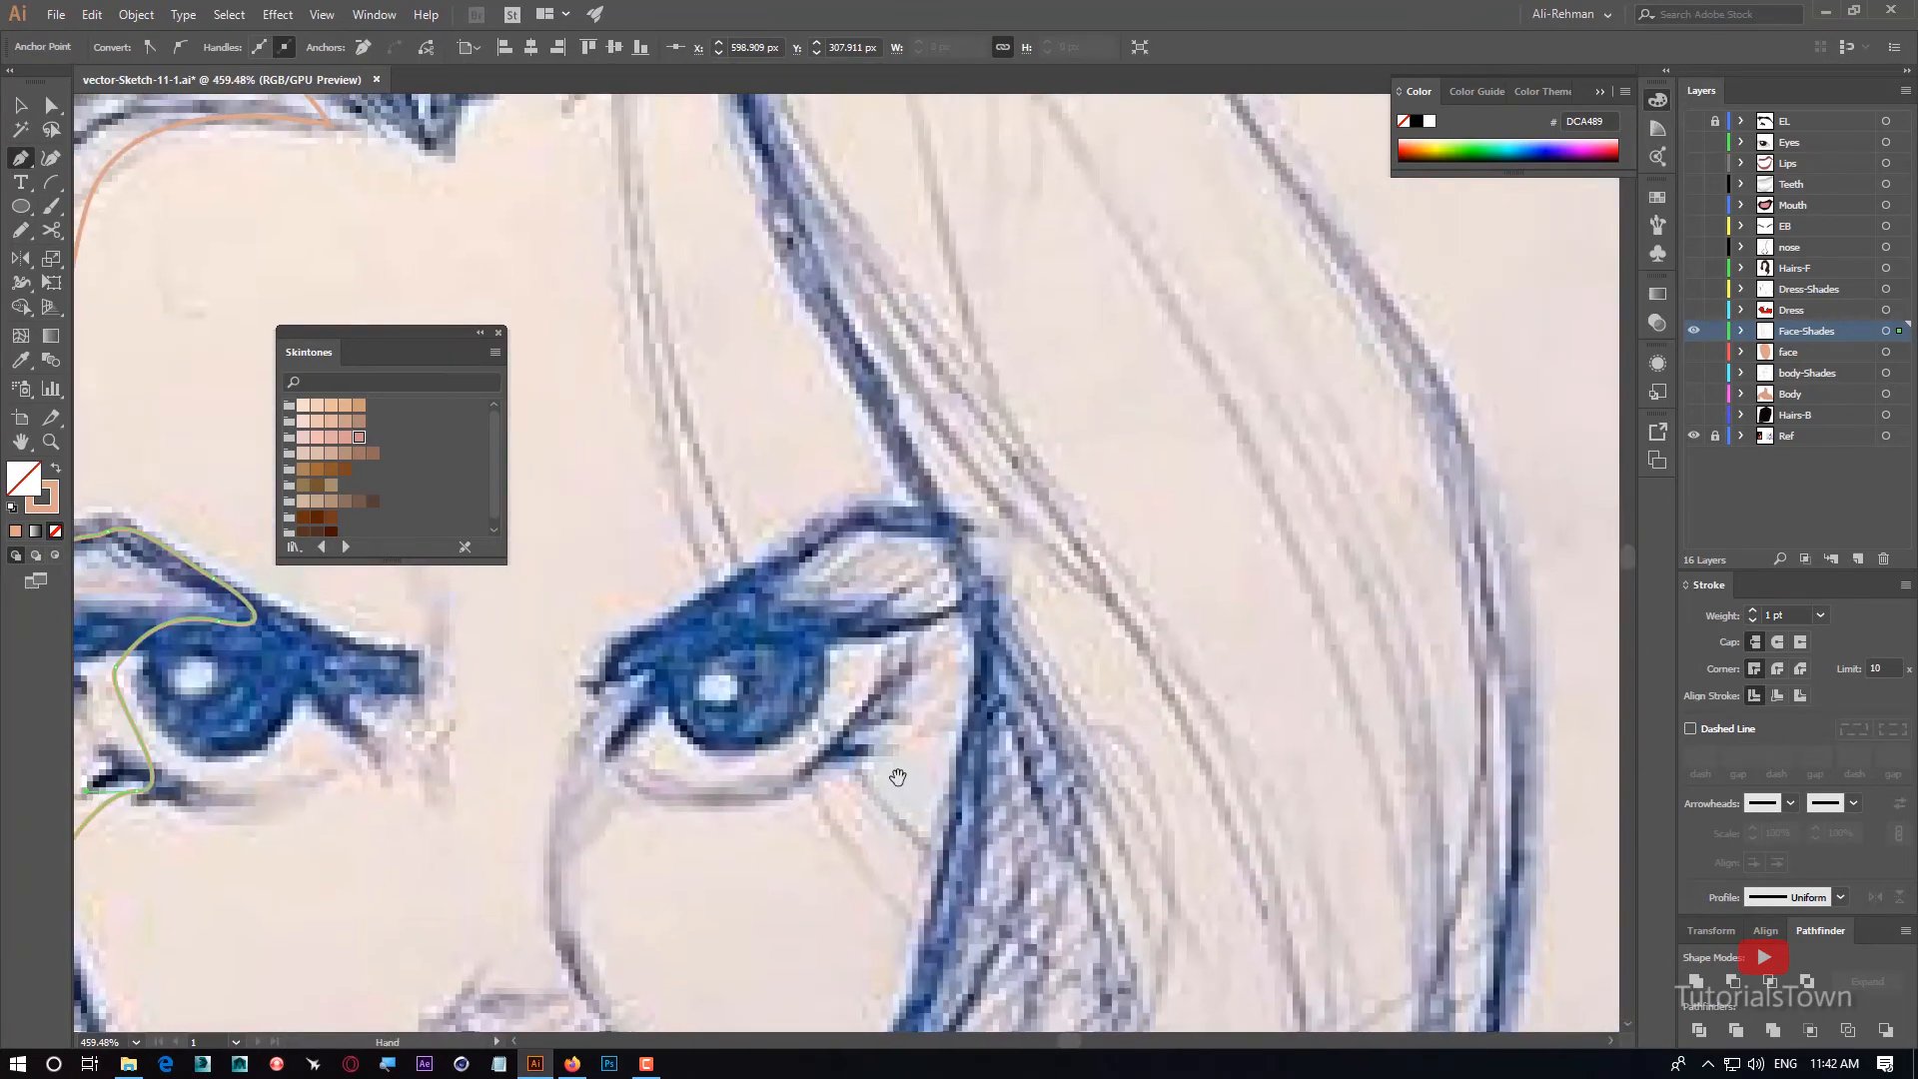
drag(880, 442, 934, 667)
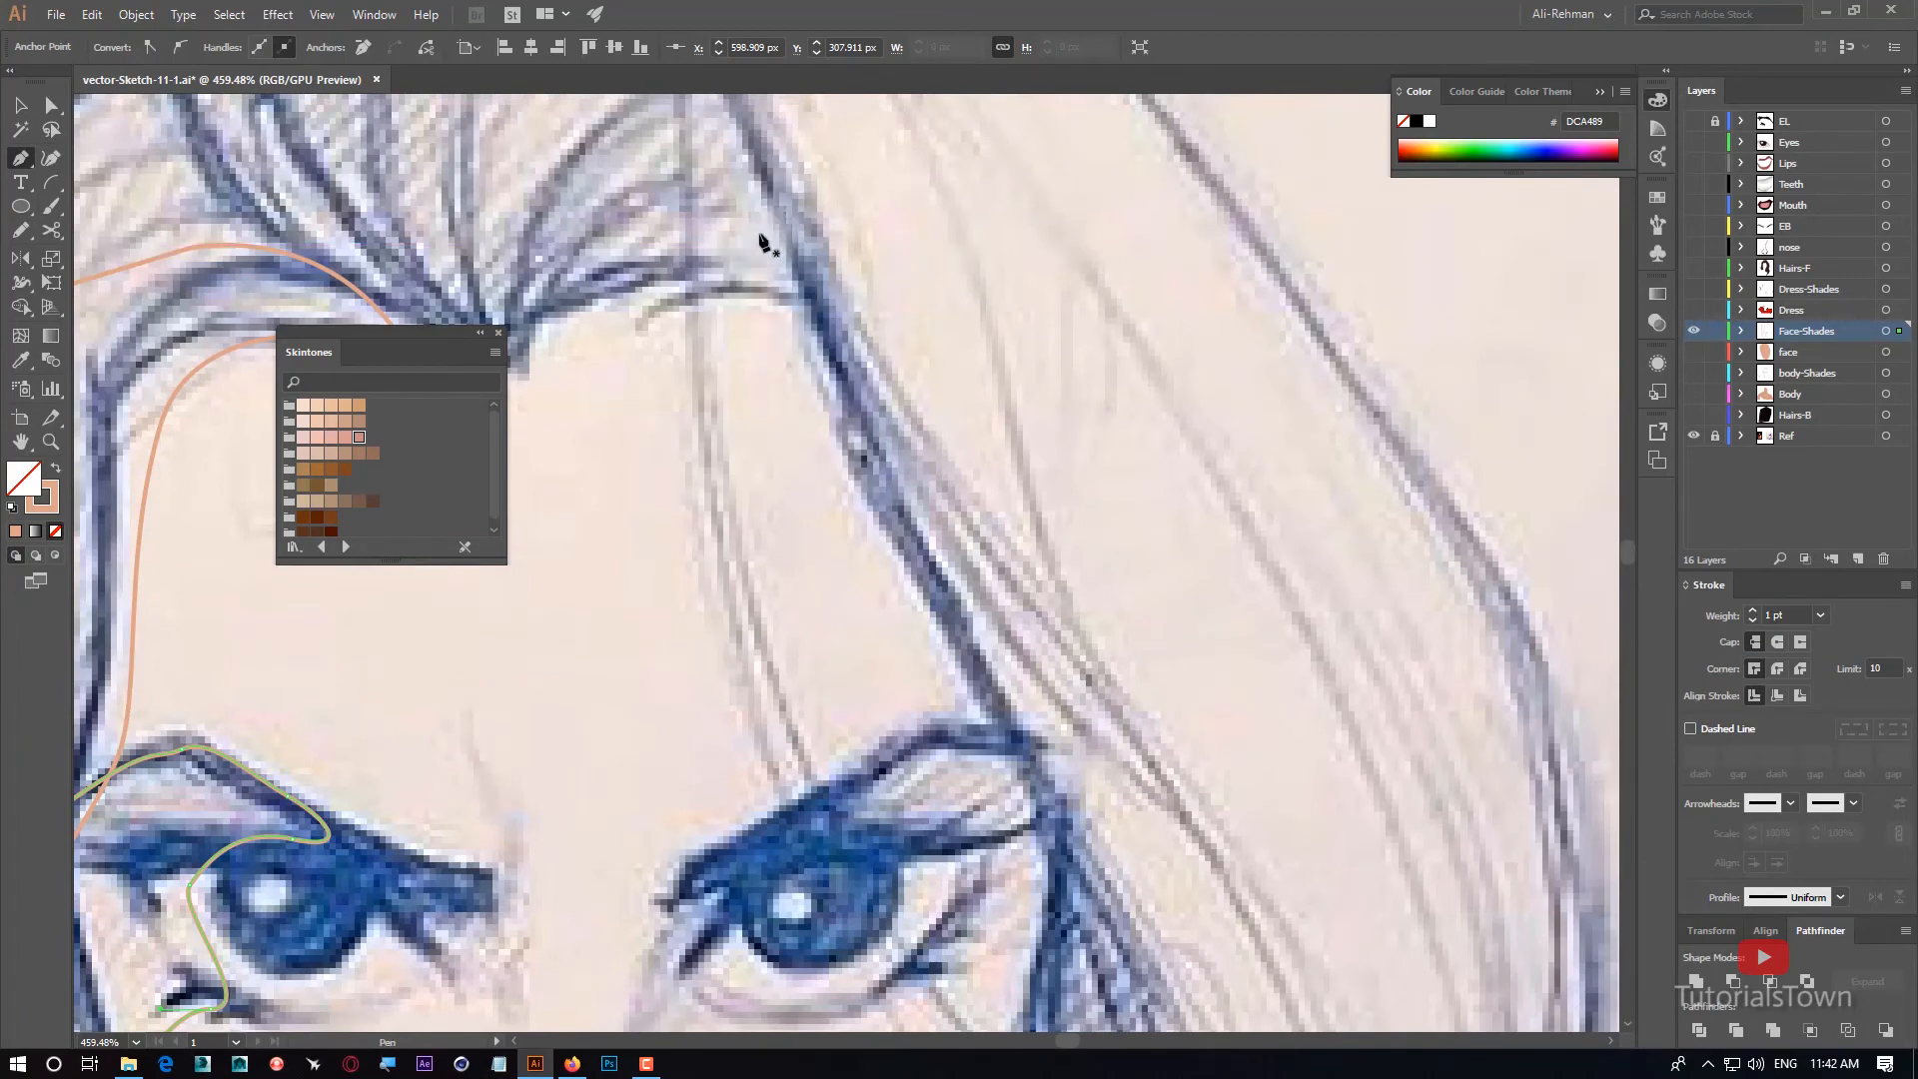
drag(722, 244, 871, 532)
drag(925, 643, 932, 671)
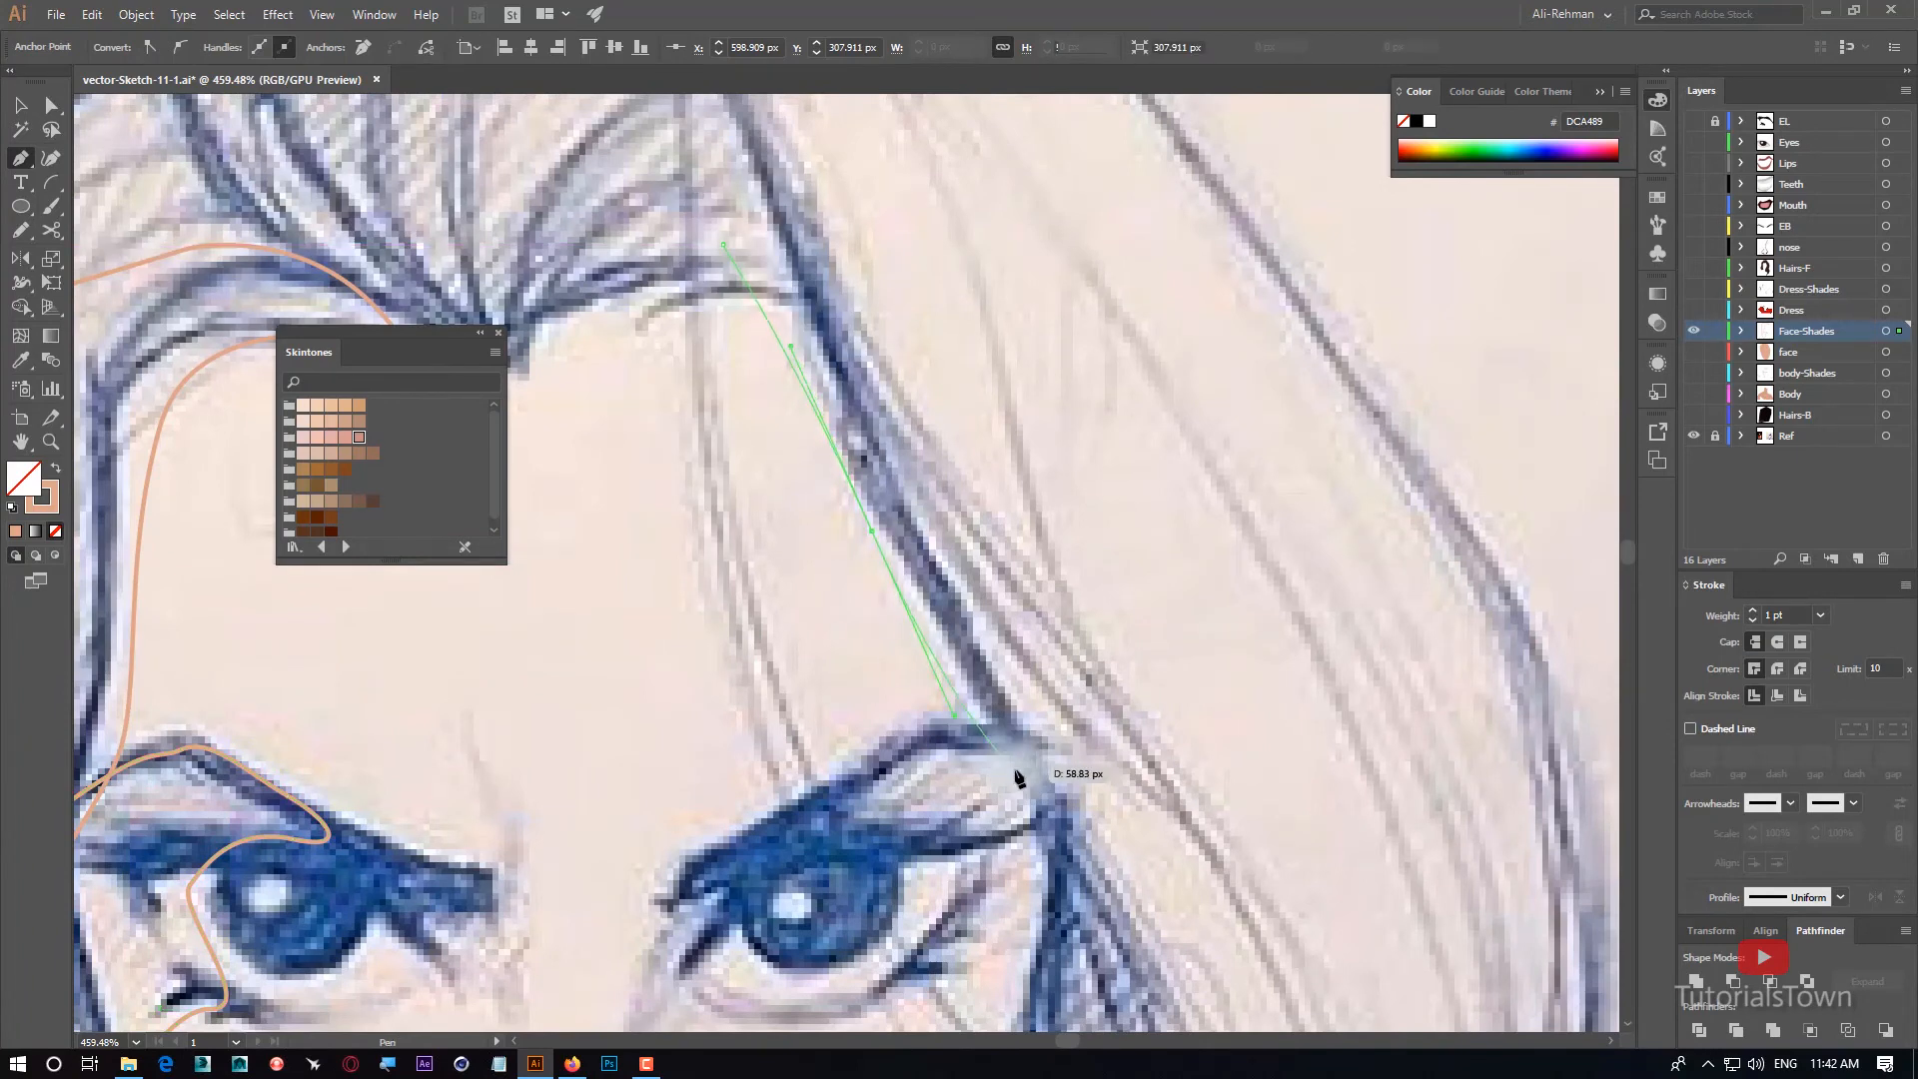
drag(1013, 759, 659, 489)
click(816, 446)
Draw a closed Pen shape for the right cheek shade, following the face edge down to the jaw and back up through the hair.
drag(660, 490, 640, 531)
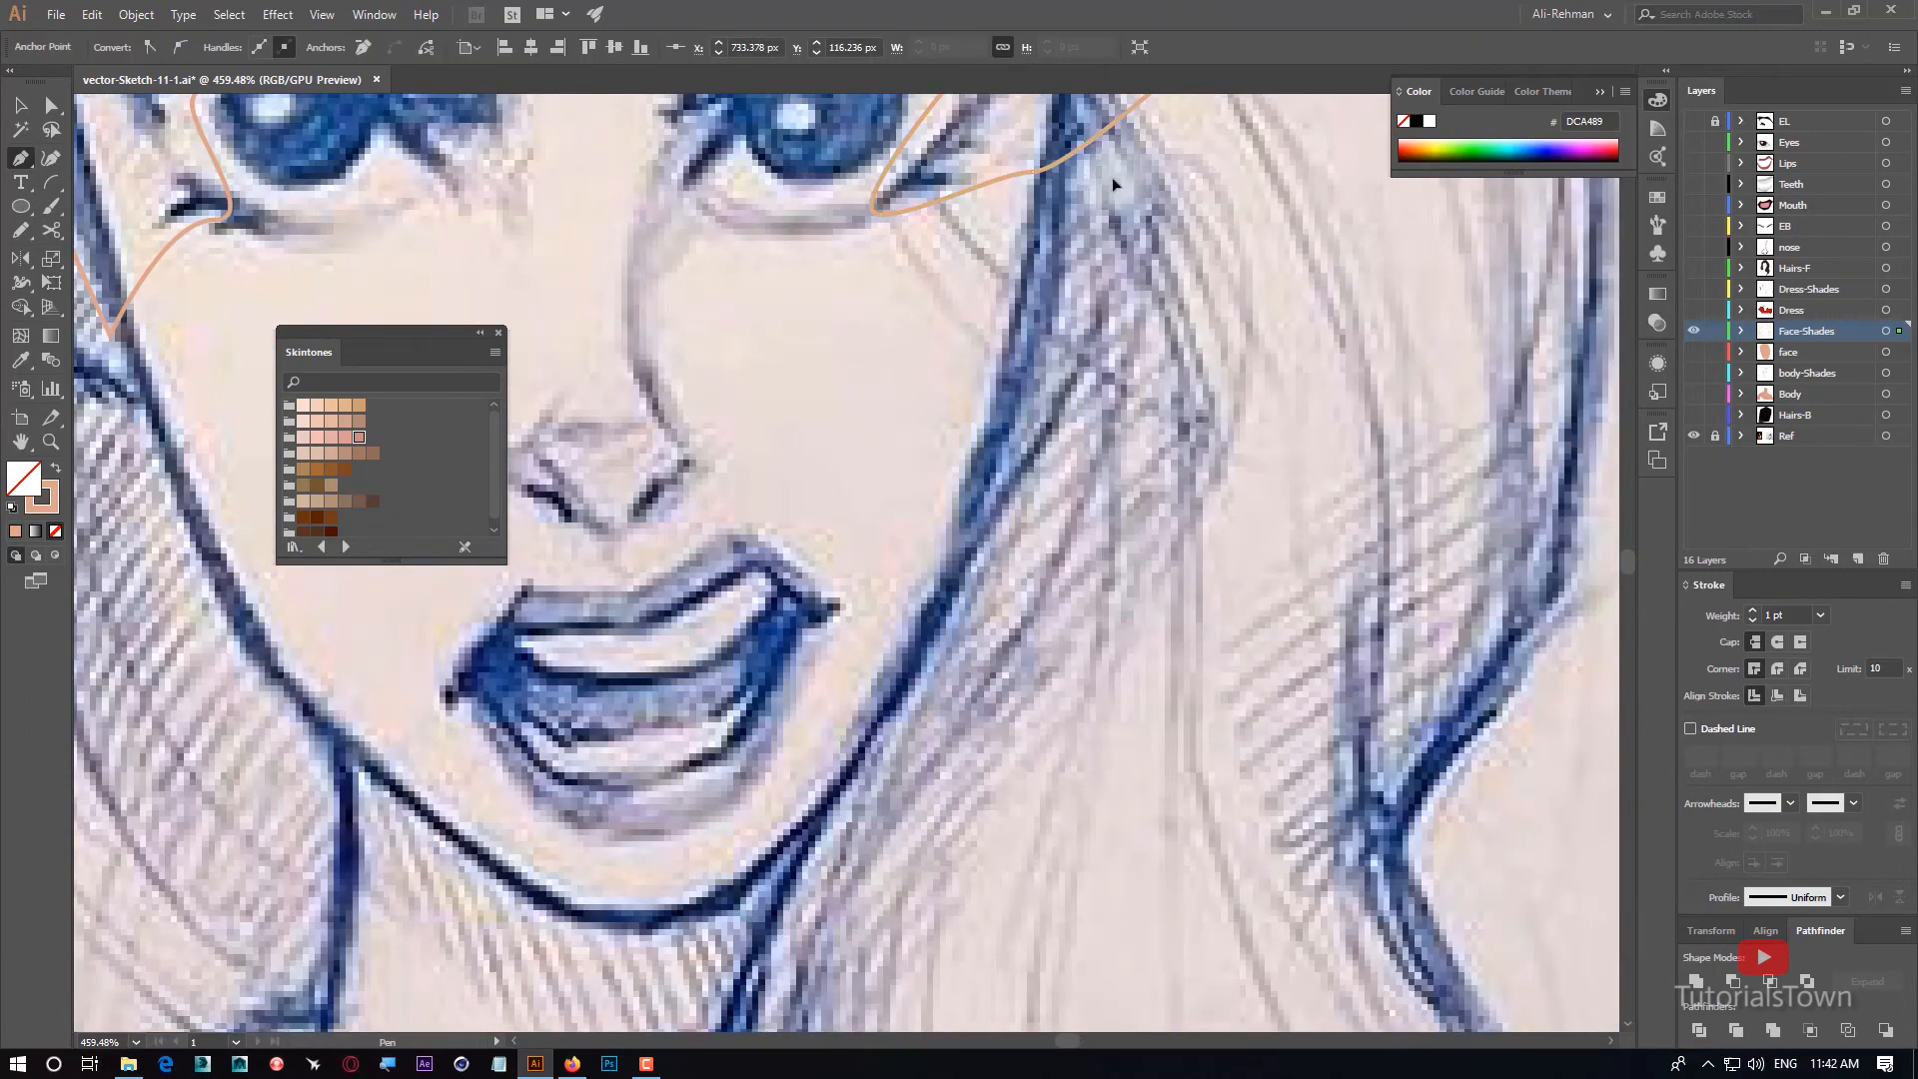
drag(1124, 177, 996, 309)
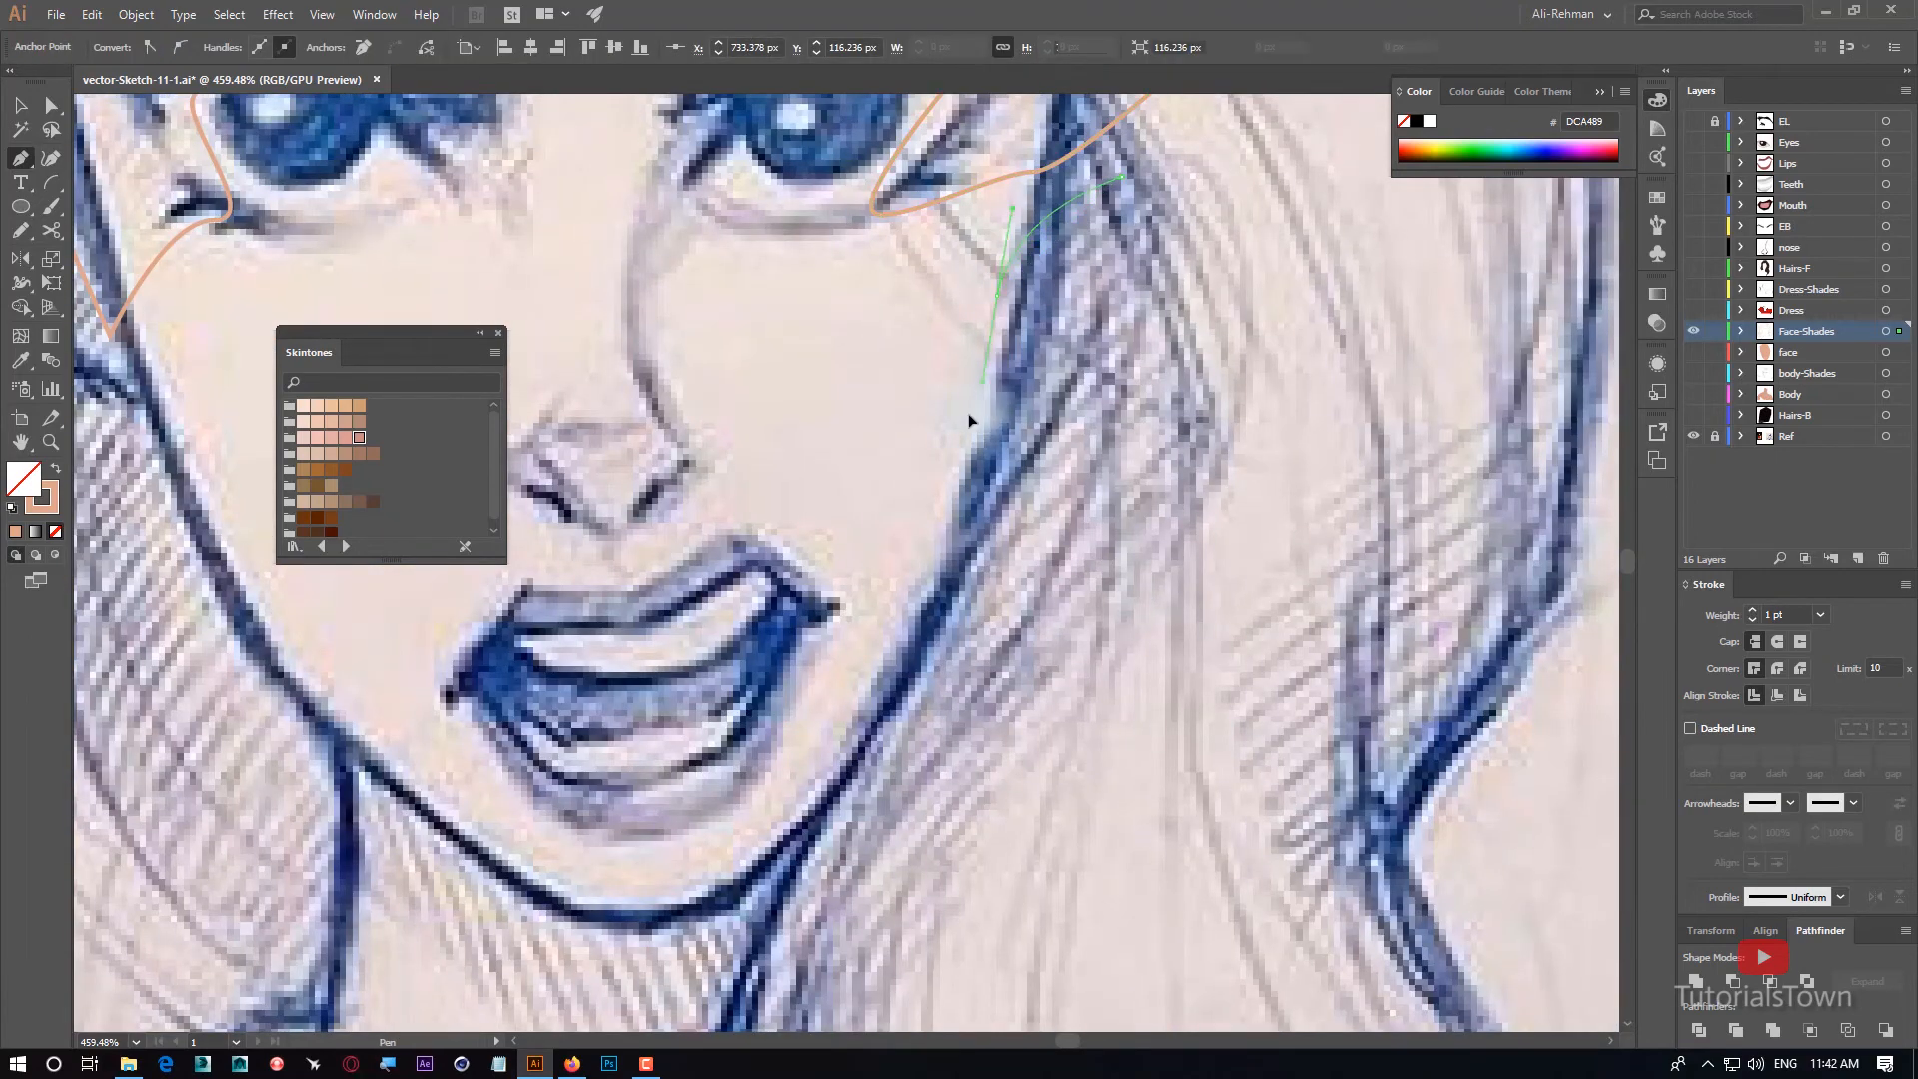
drag(969, 419, 899, 632)
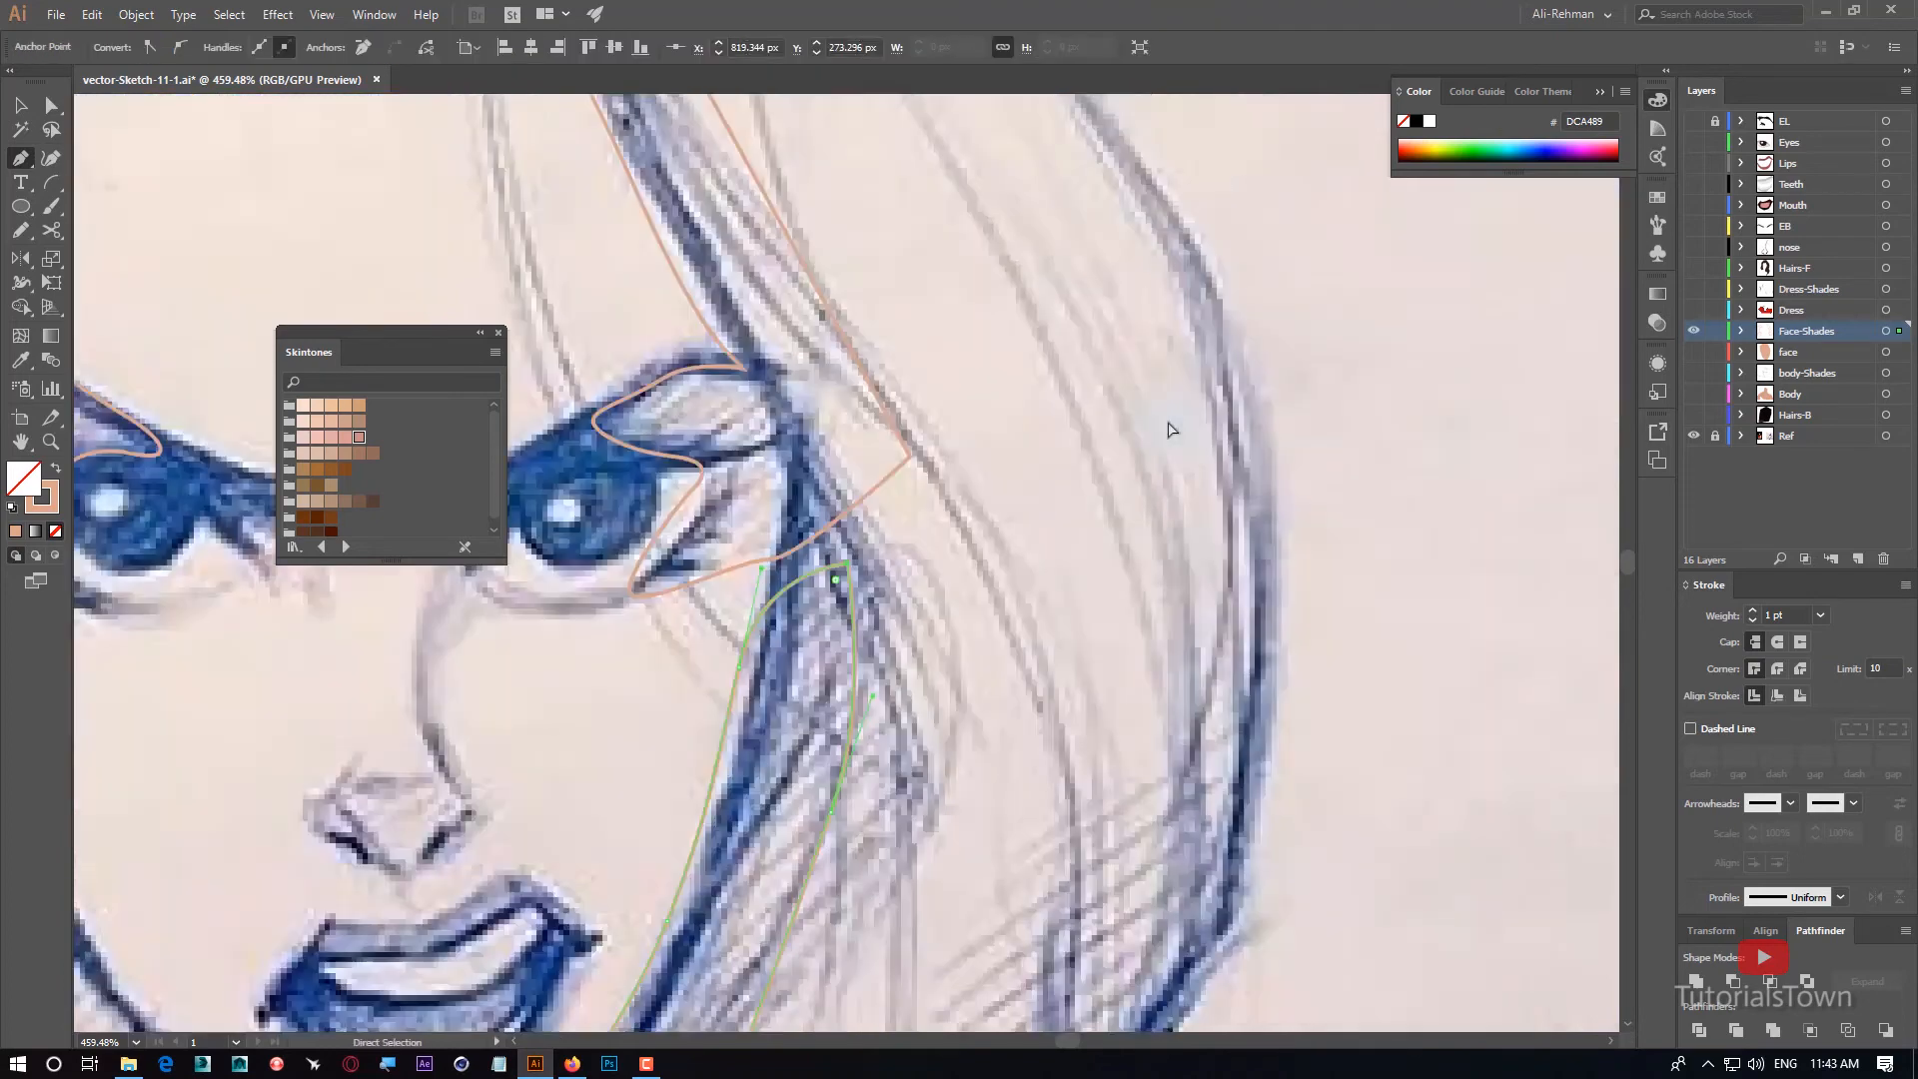
Draw a closed crescent-shaped Pen outline for the shade just beneath the lower lip.
key(ctrl+minus)
key(ctrl+minus)
key(ctrl+minus)
key(ctrl+minus)
drag(672, 712, 807, 663)
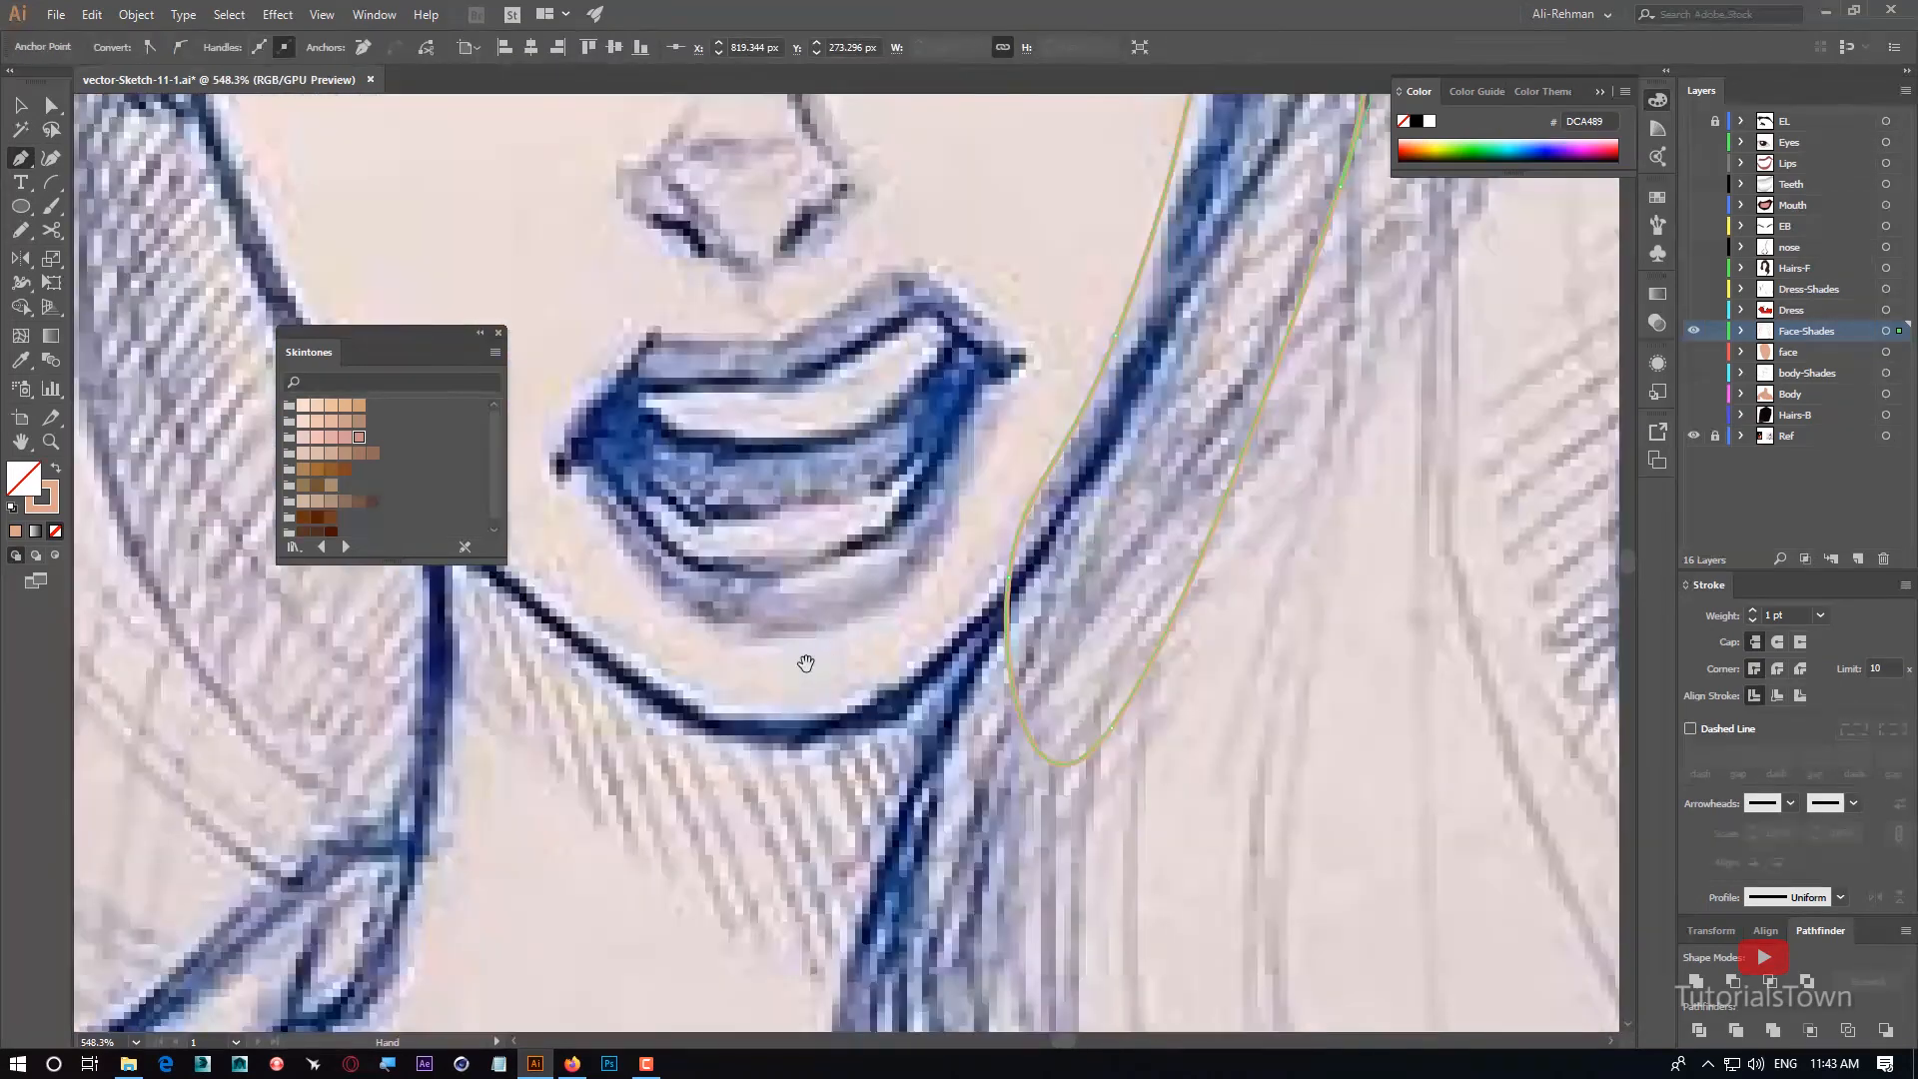
drag(701, 552, 752, 572)
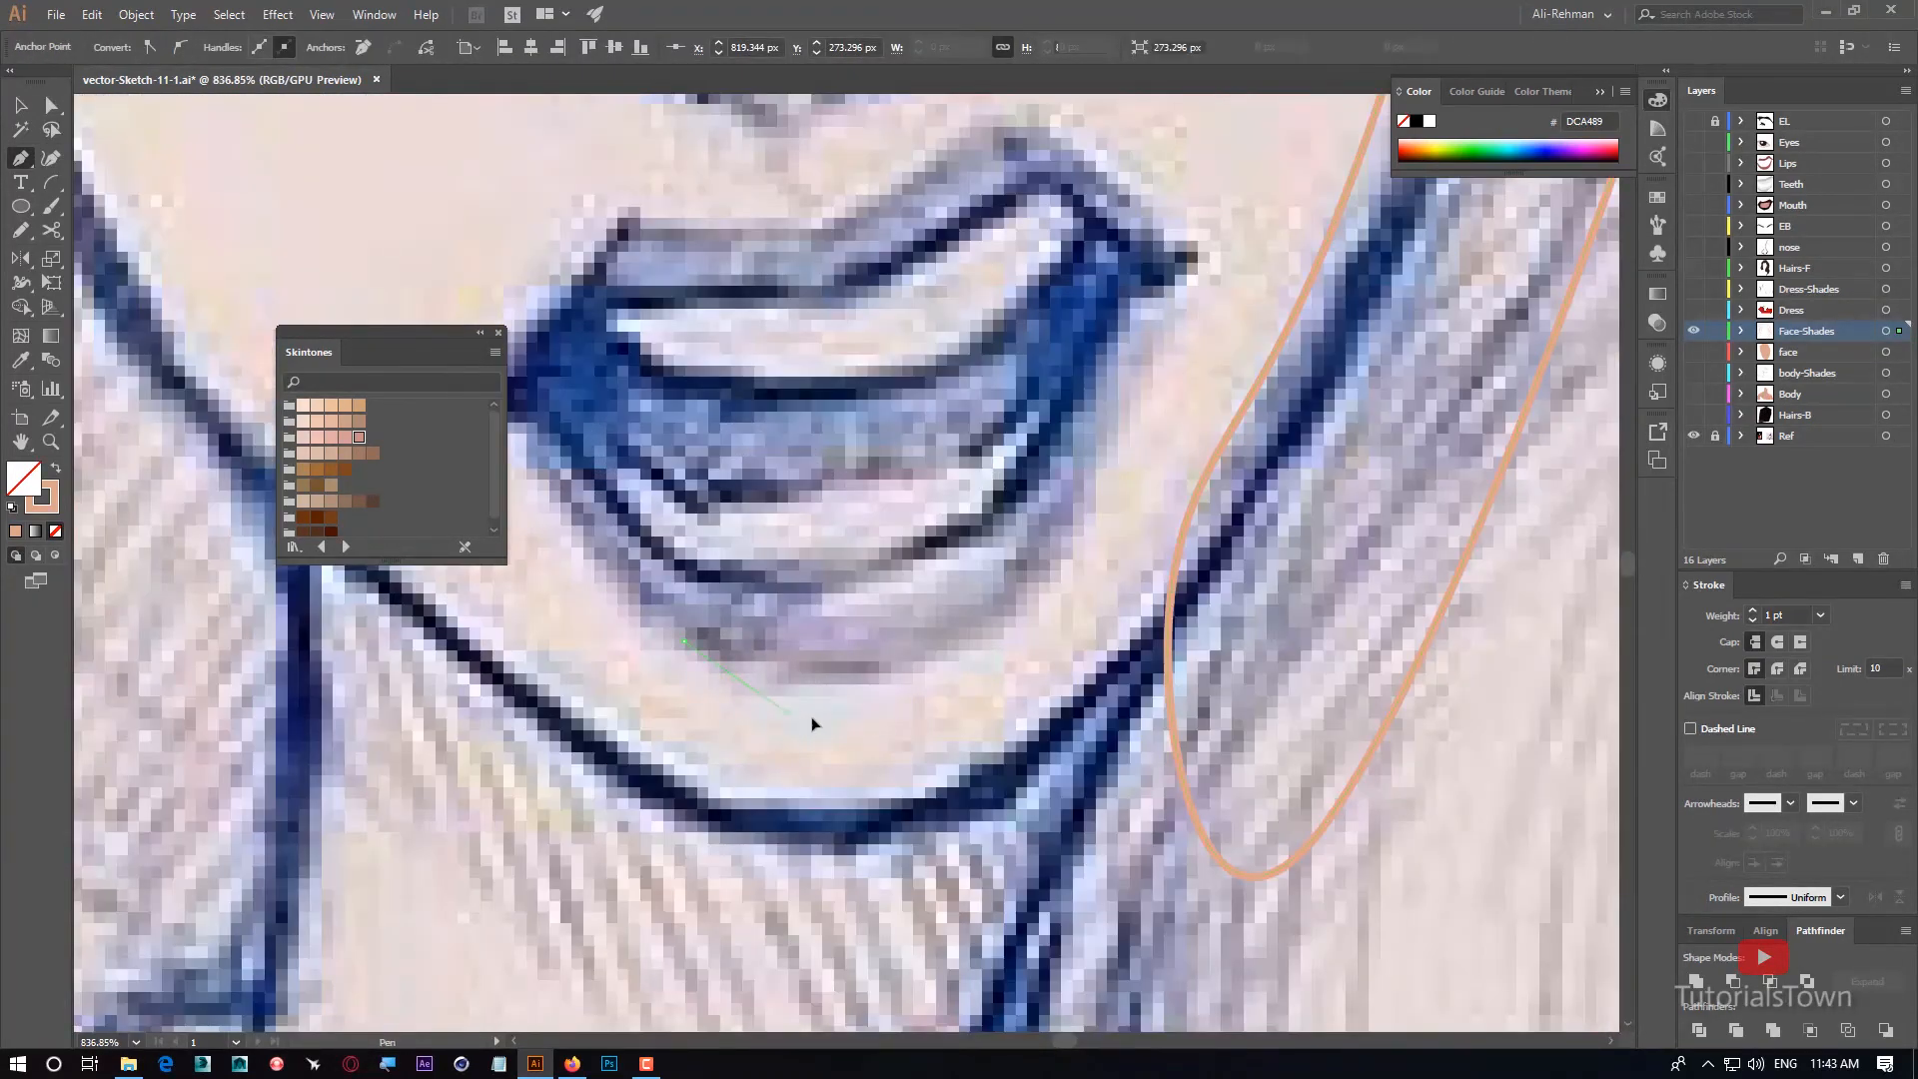
mouse_move(1023, 594)
mouse_down()
mouse_move(1055, 542)
mouse_move(1031, 557)
mouse_up()
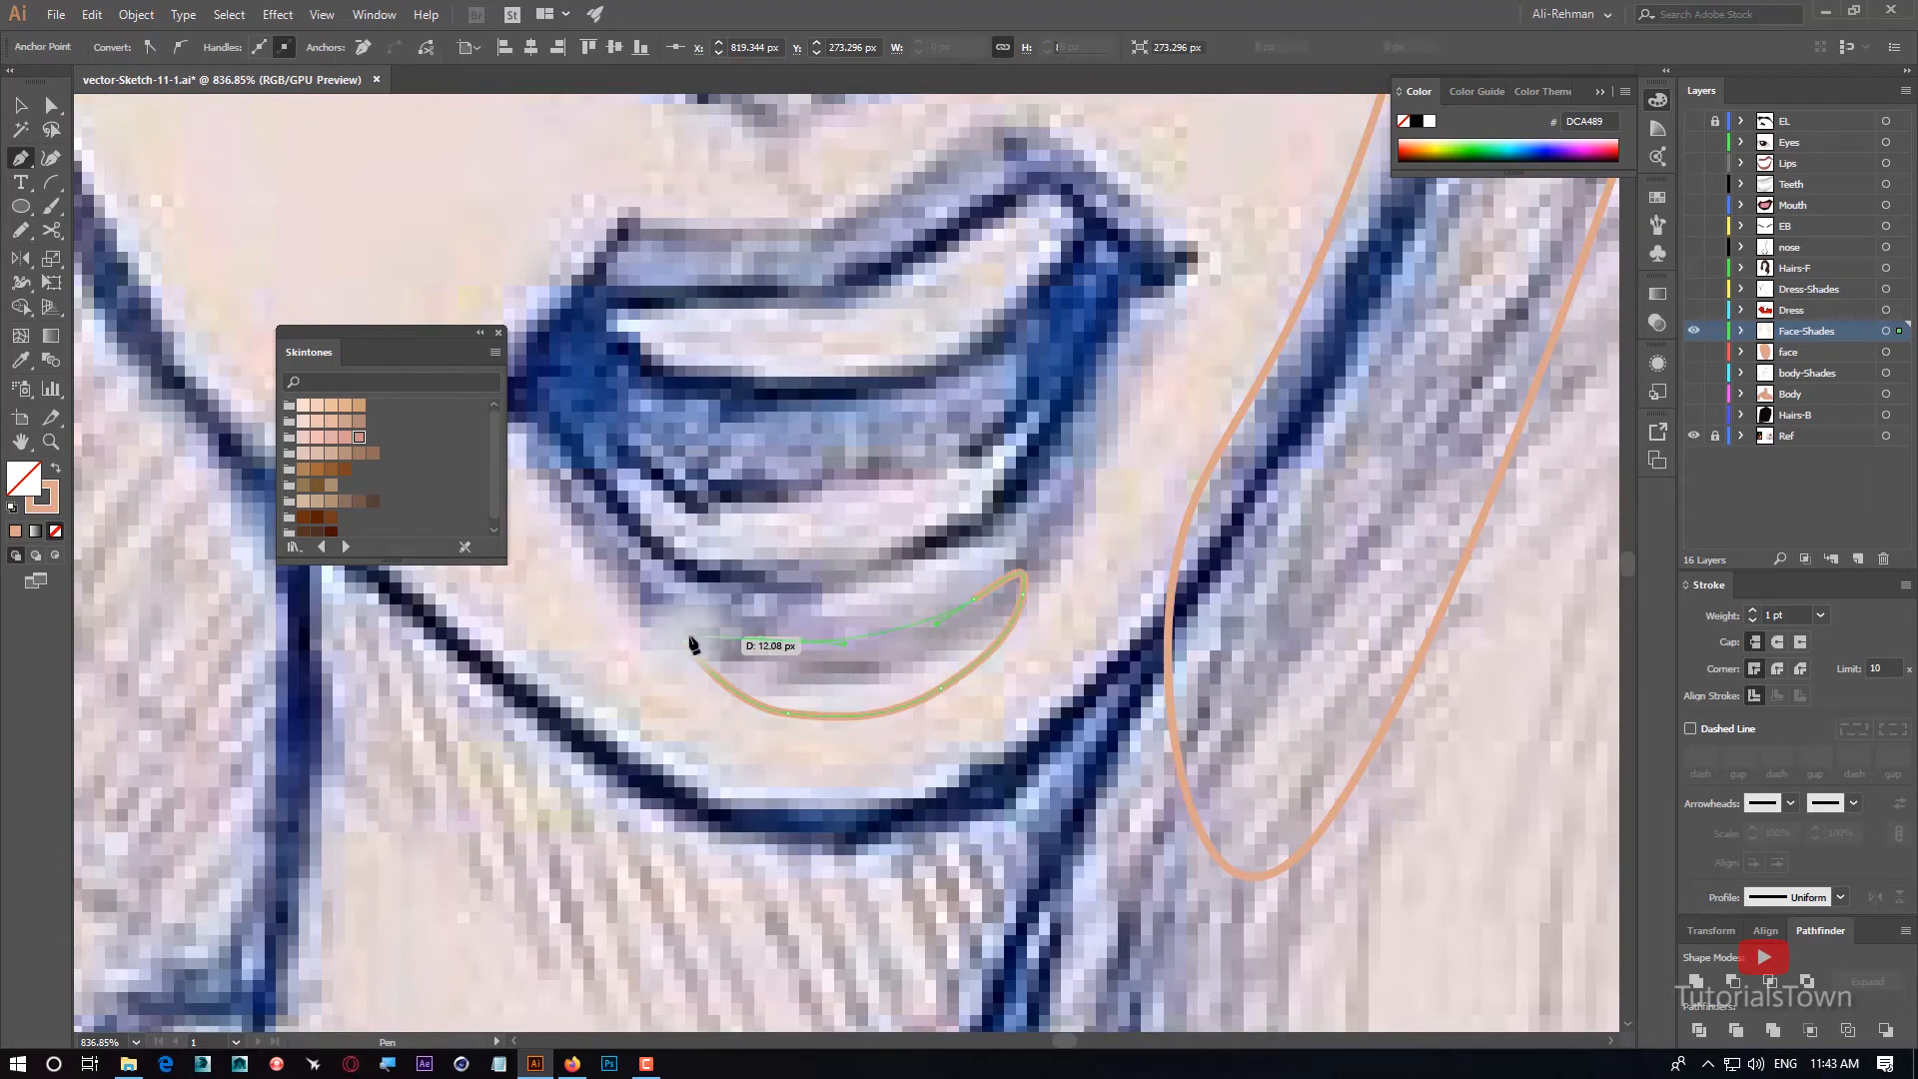
drag(691, 644, 692, 665)
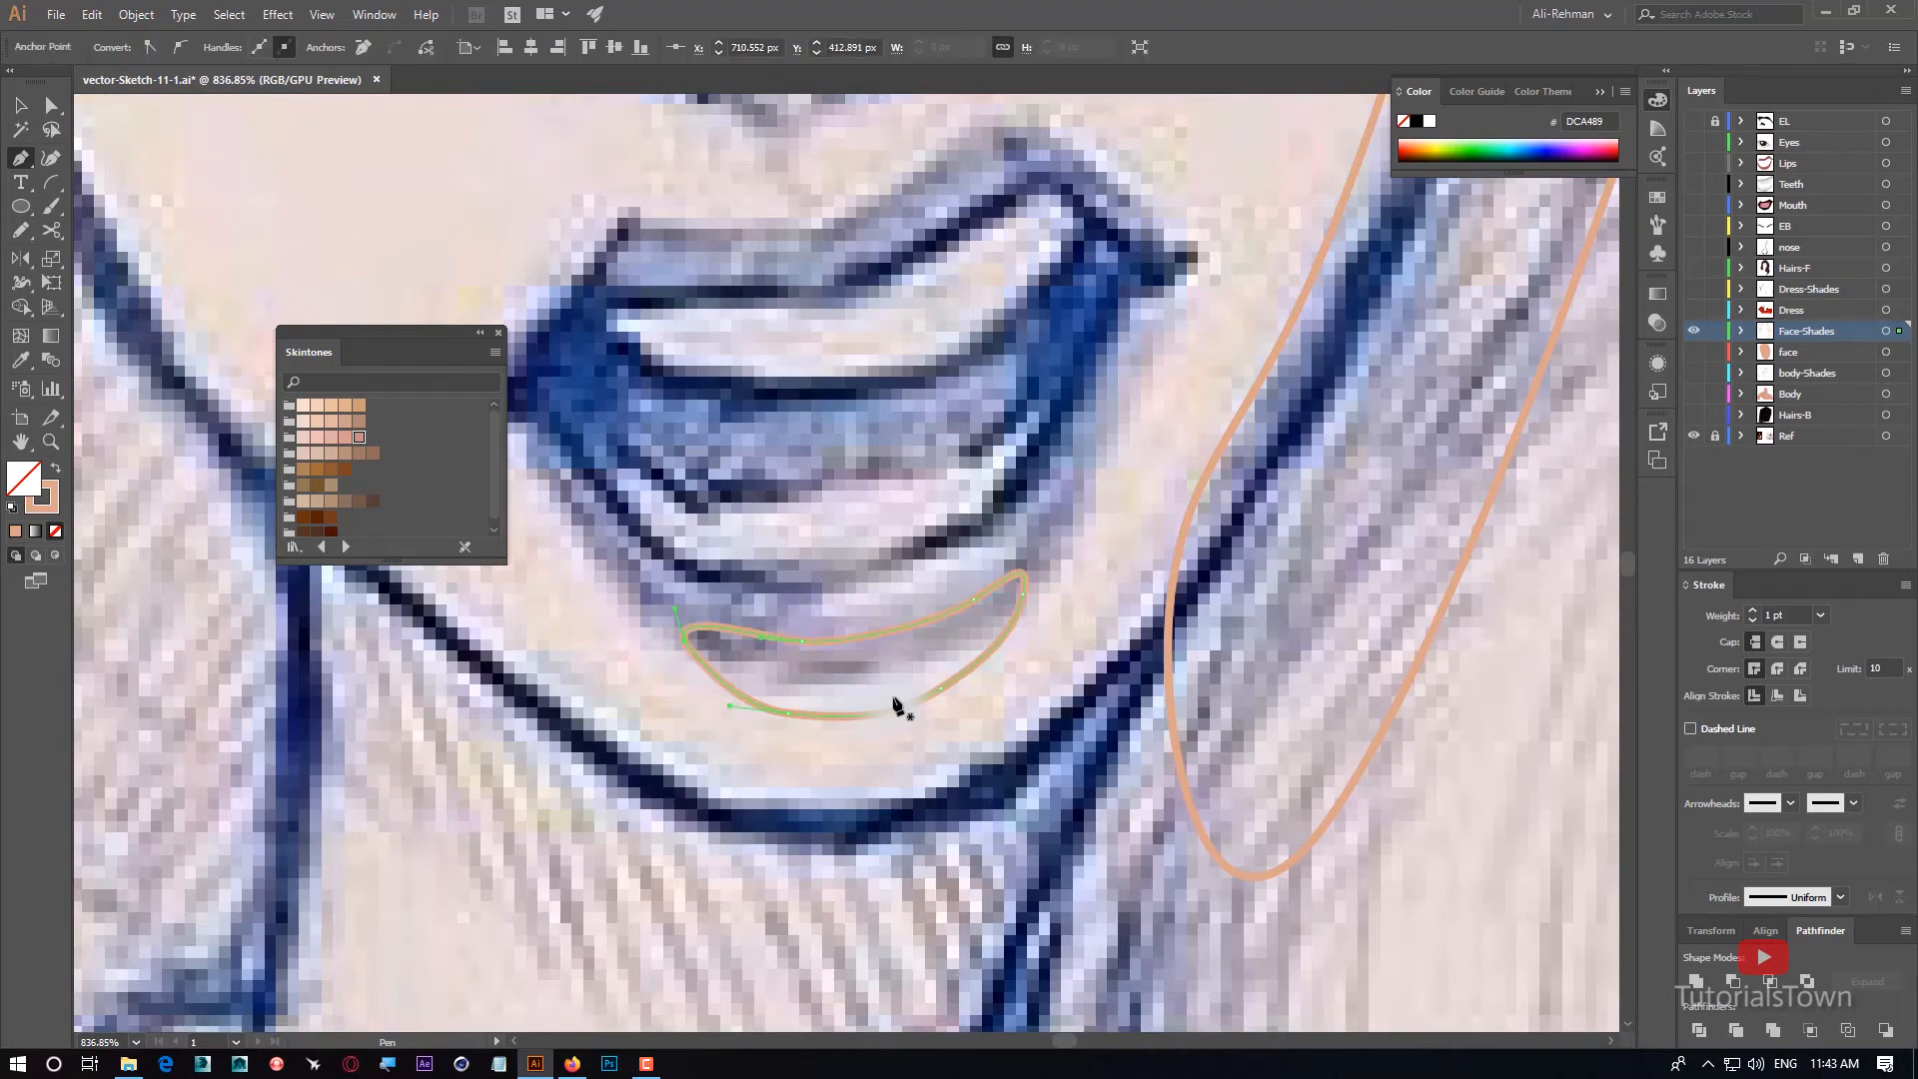
Make all hidden layers visible again, from Hairs-B up to EL.
scroll(897, 706, down, 6)
drag(1693, 357, 1693, 418)
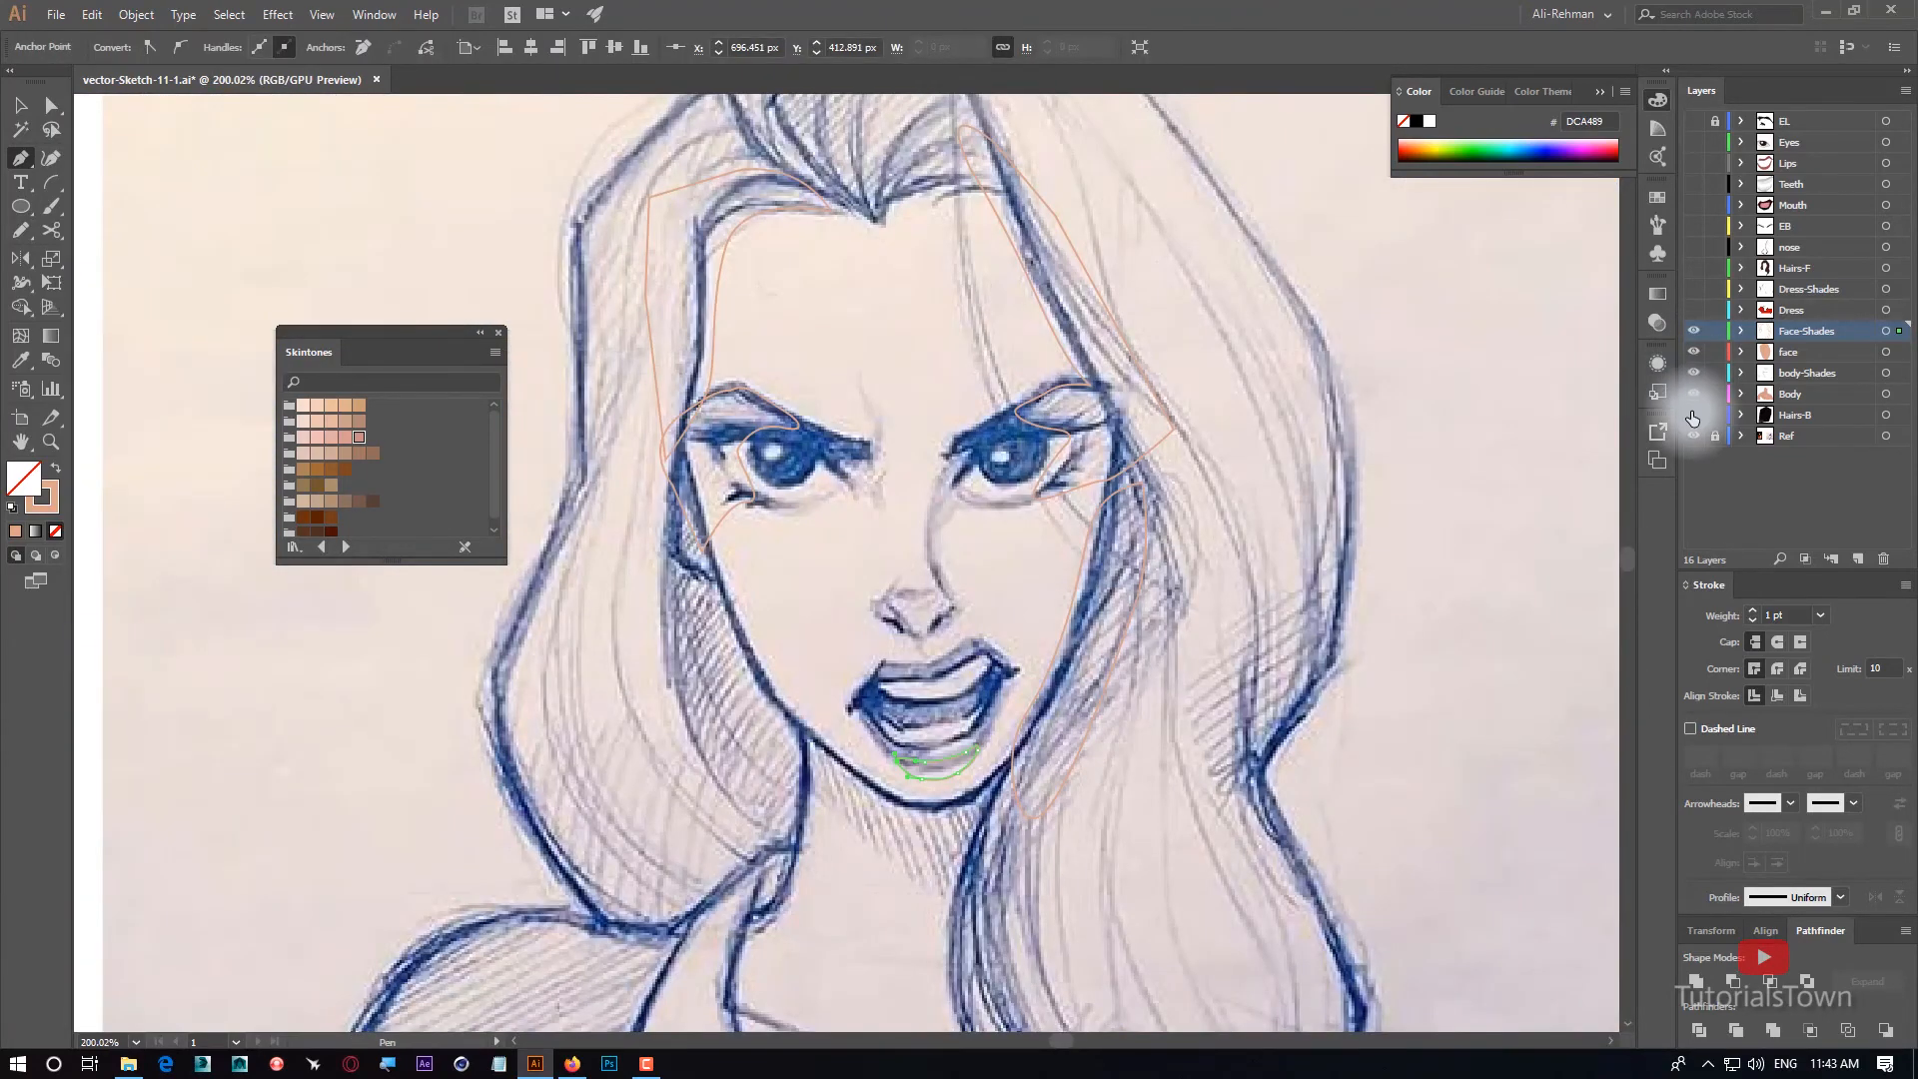
drag(1706, 326, 1694, 112)
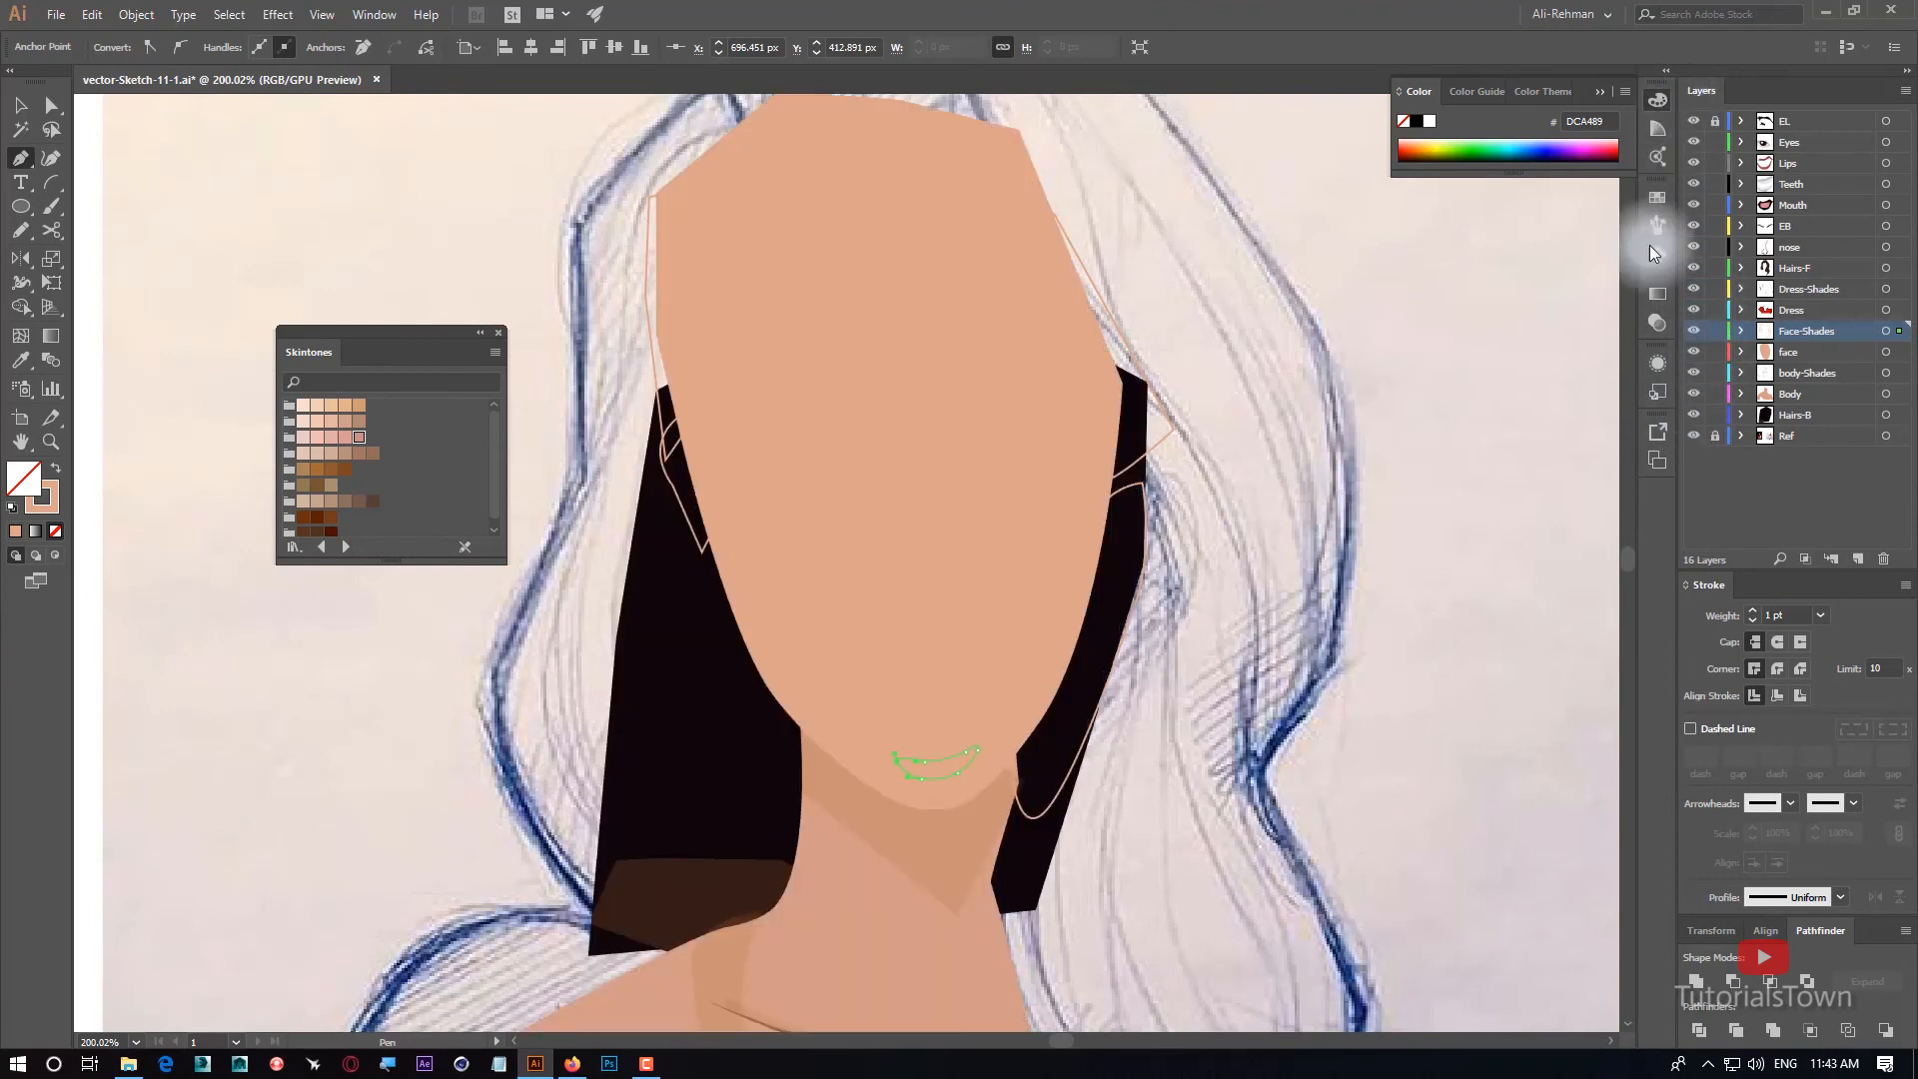
Select all Face-Shades artwork, apply the grey 808080 fill and 38% opacity sampled from the upper teeth shadow, and deselect.
click(1886, 352)
key(shift+x)
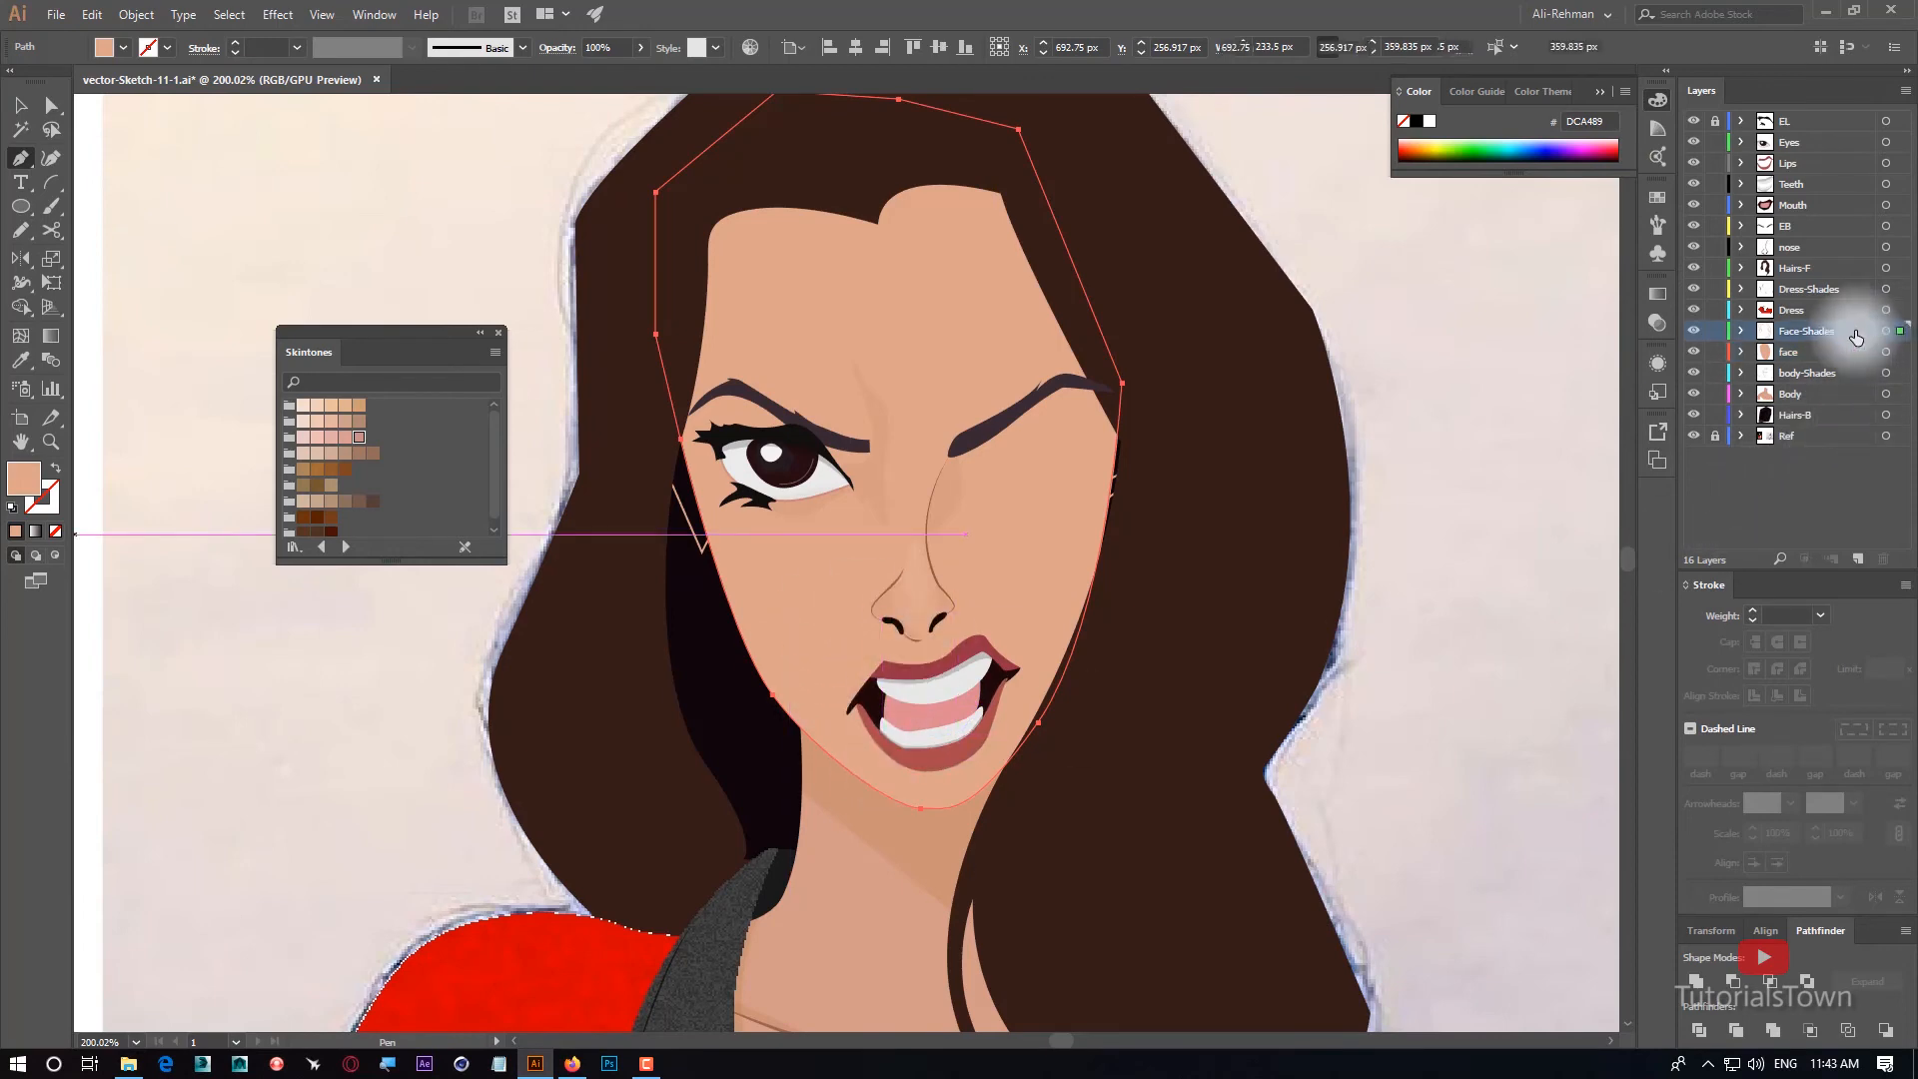
click(1885, 331)
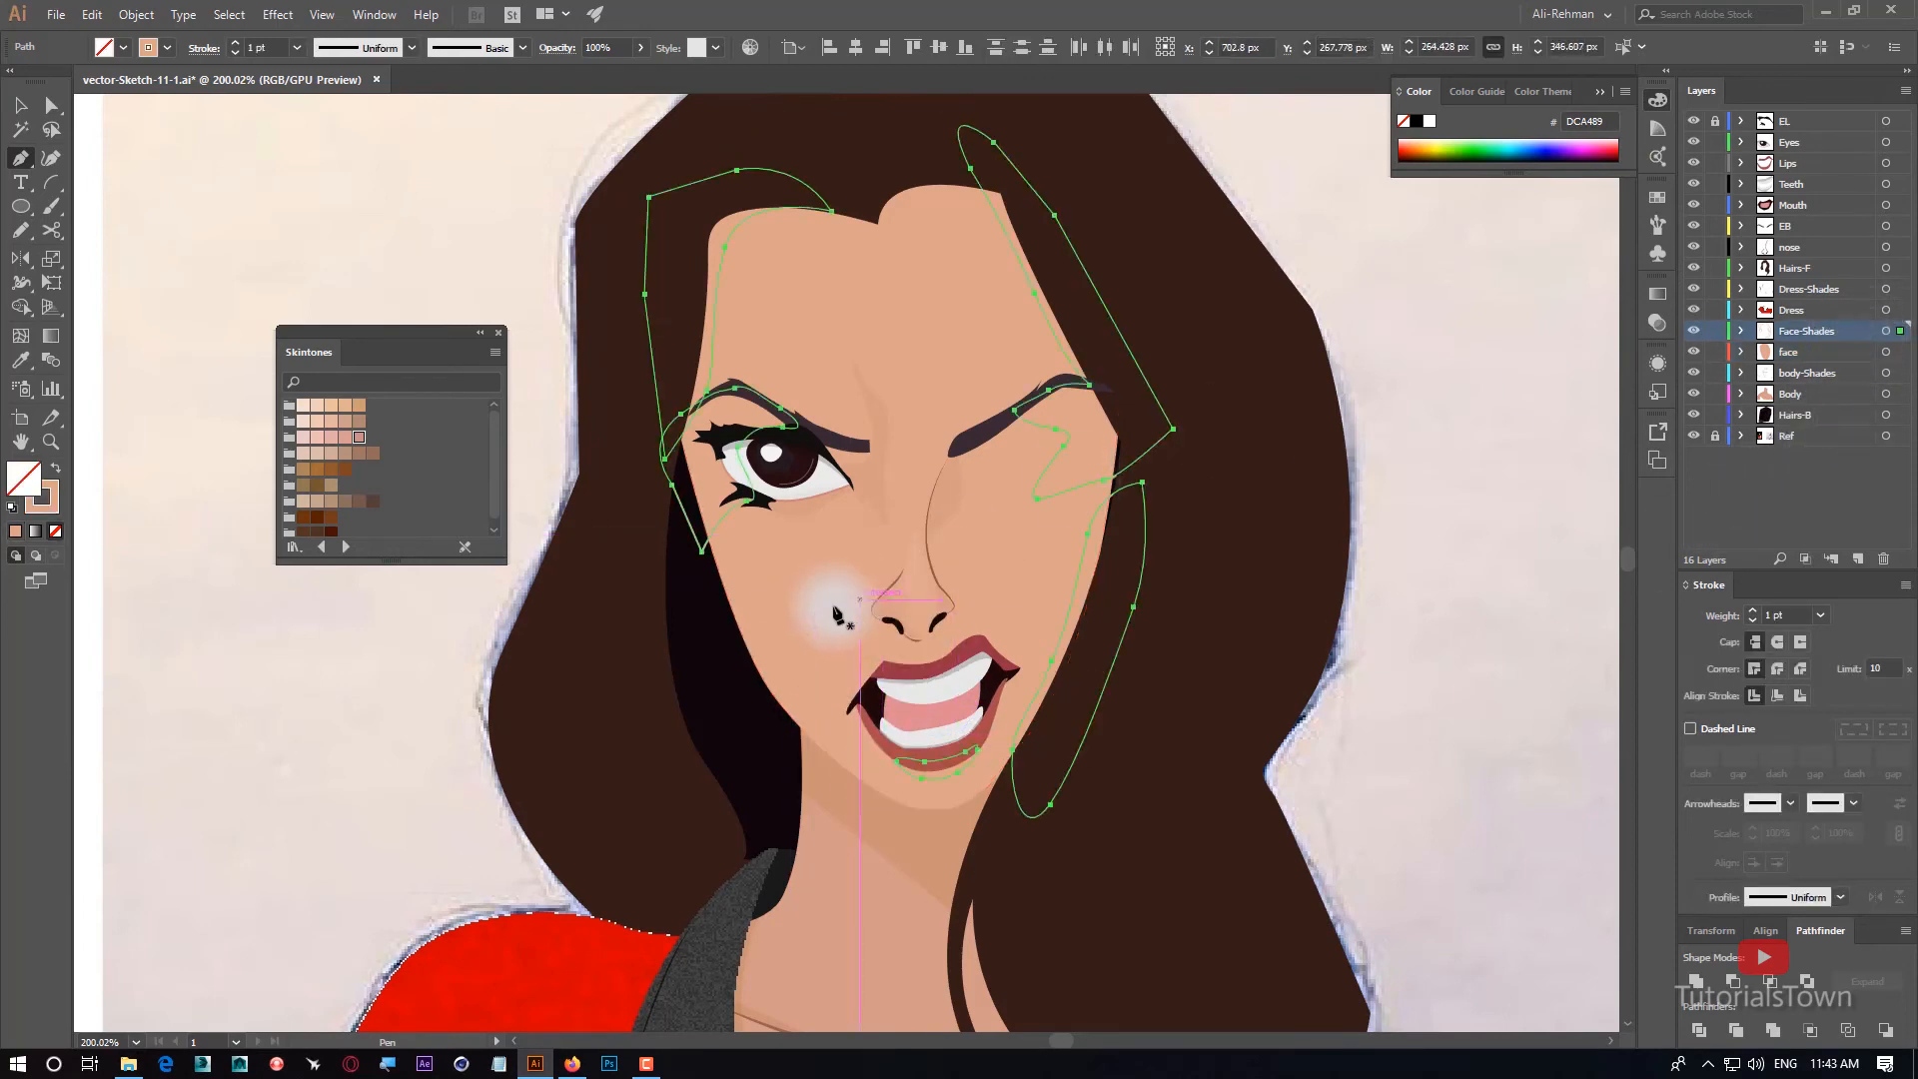
click(18, 367)
ctrl+click(728, 411)
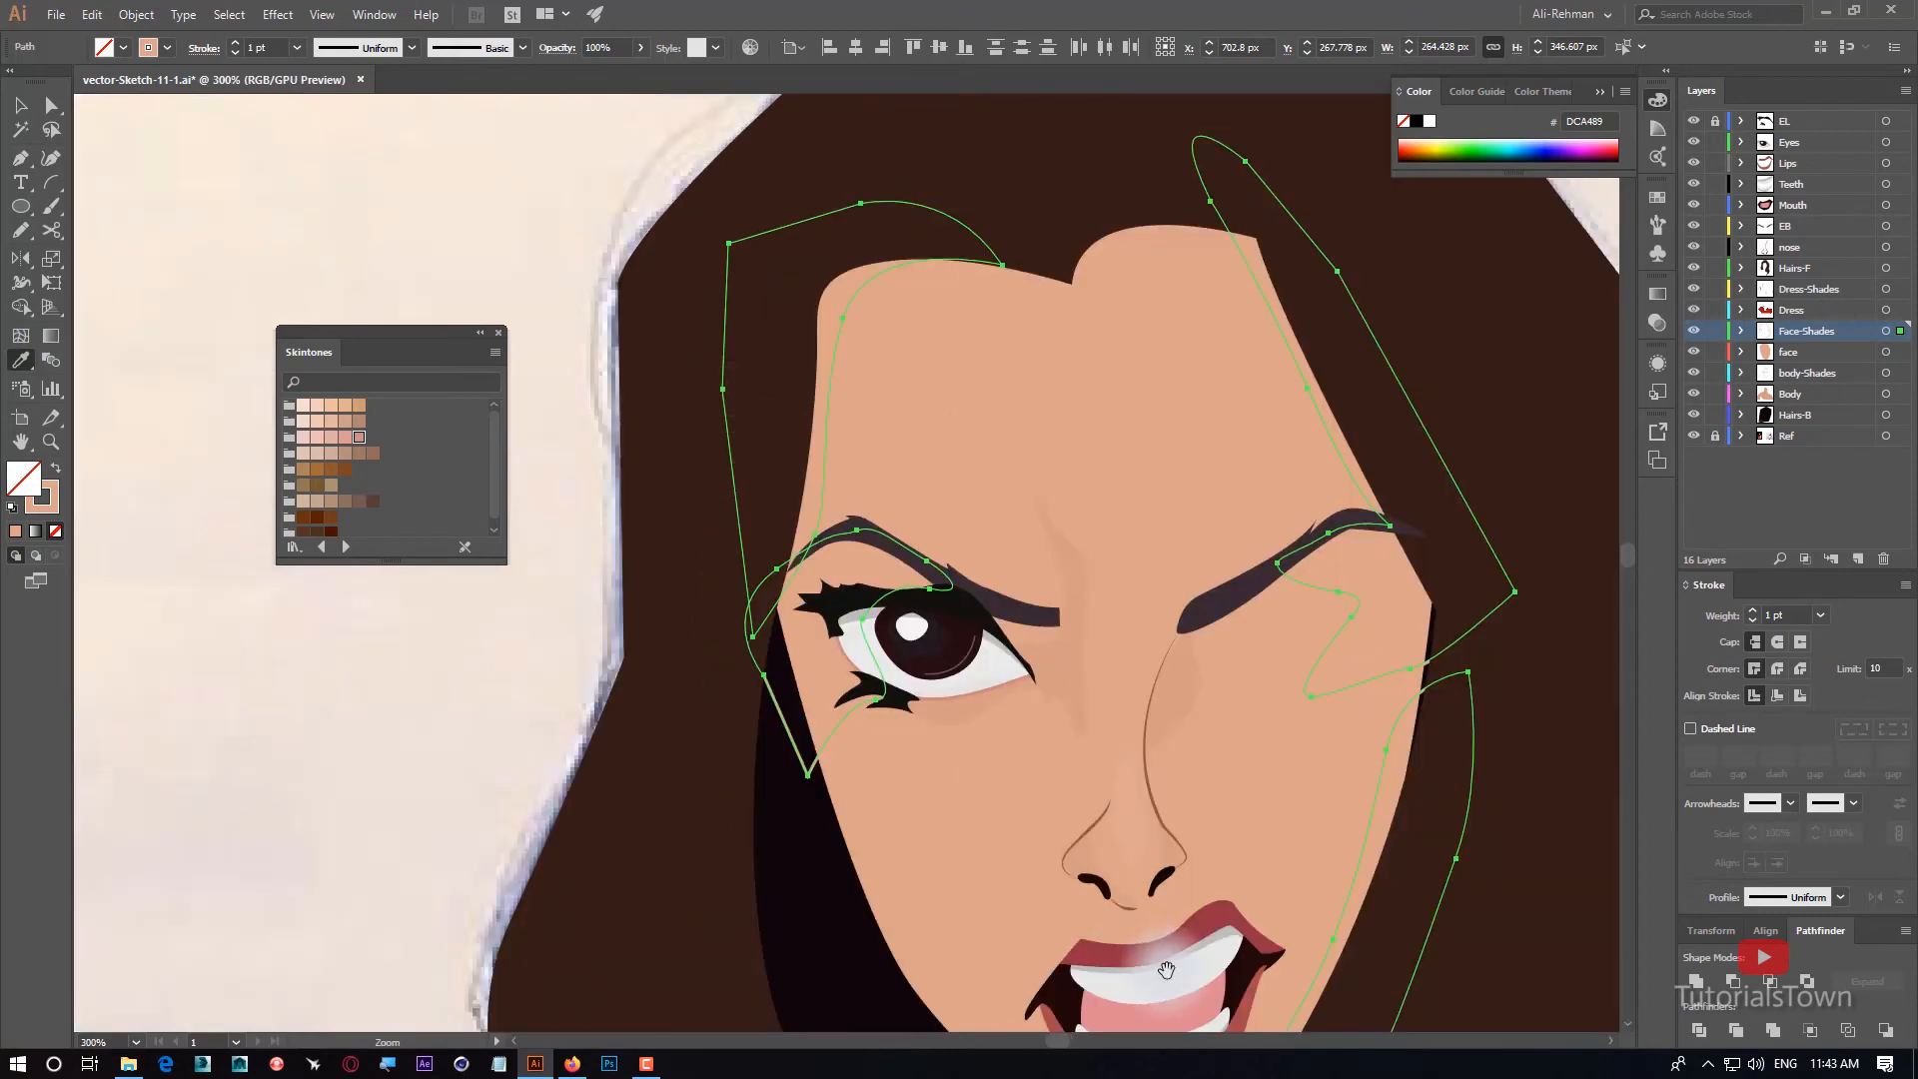
drag(1185, 959, 1272, 942)
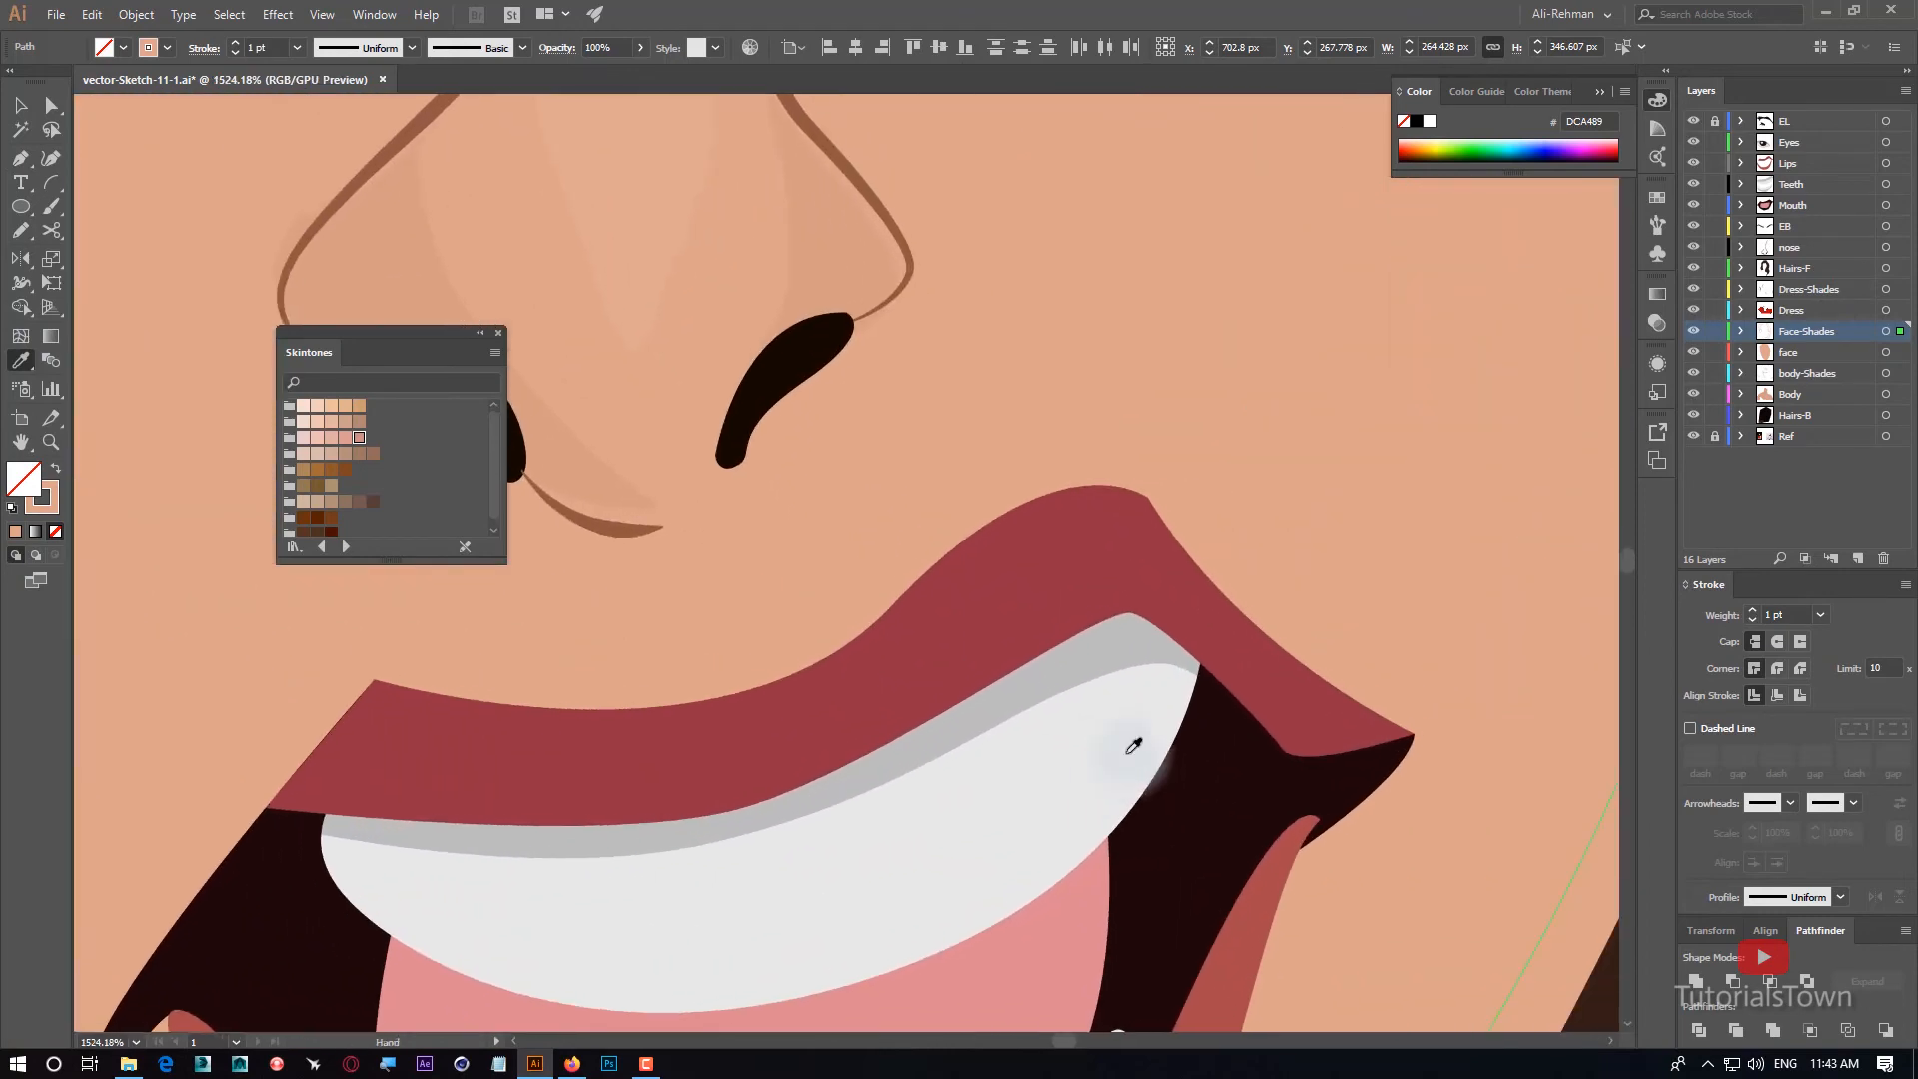
click(1106, 640)
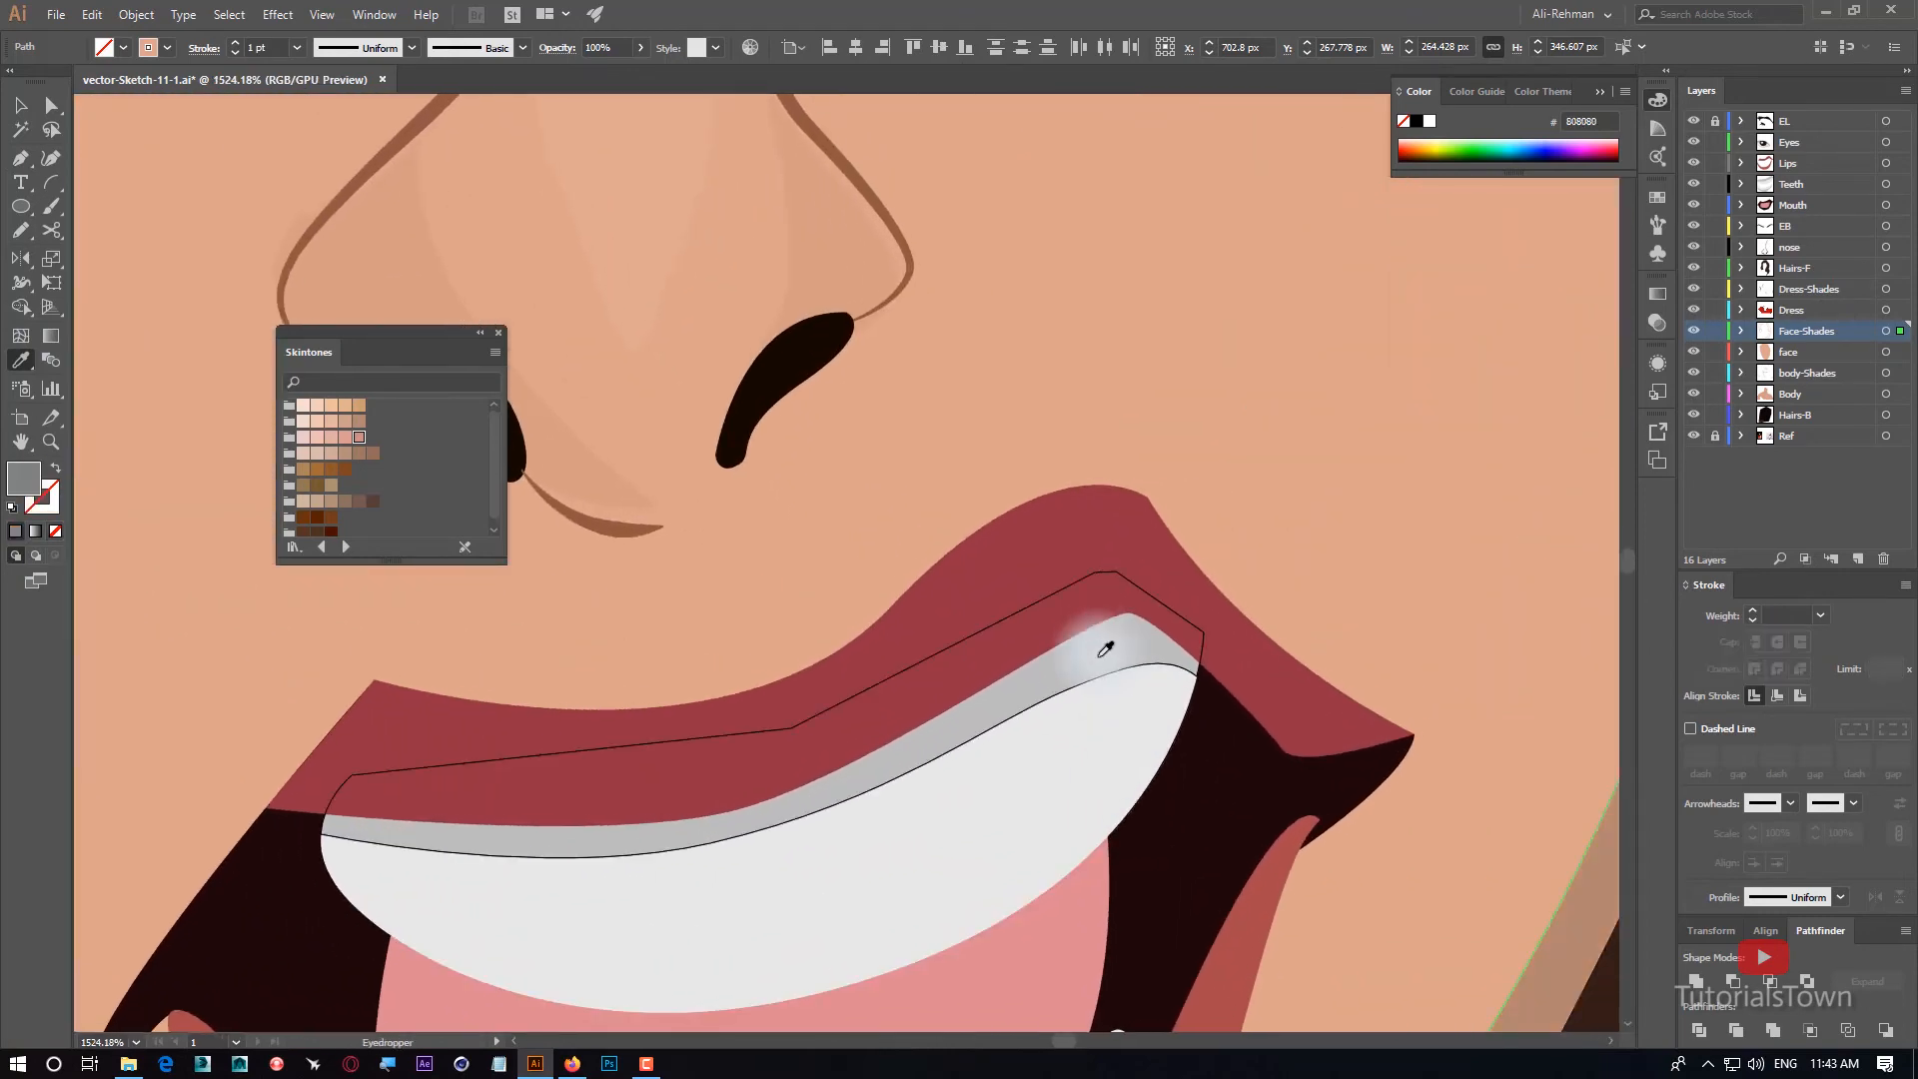
key(ctrl+0)
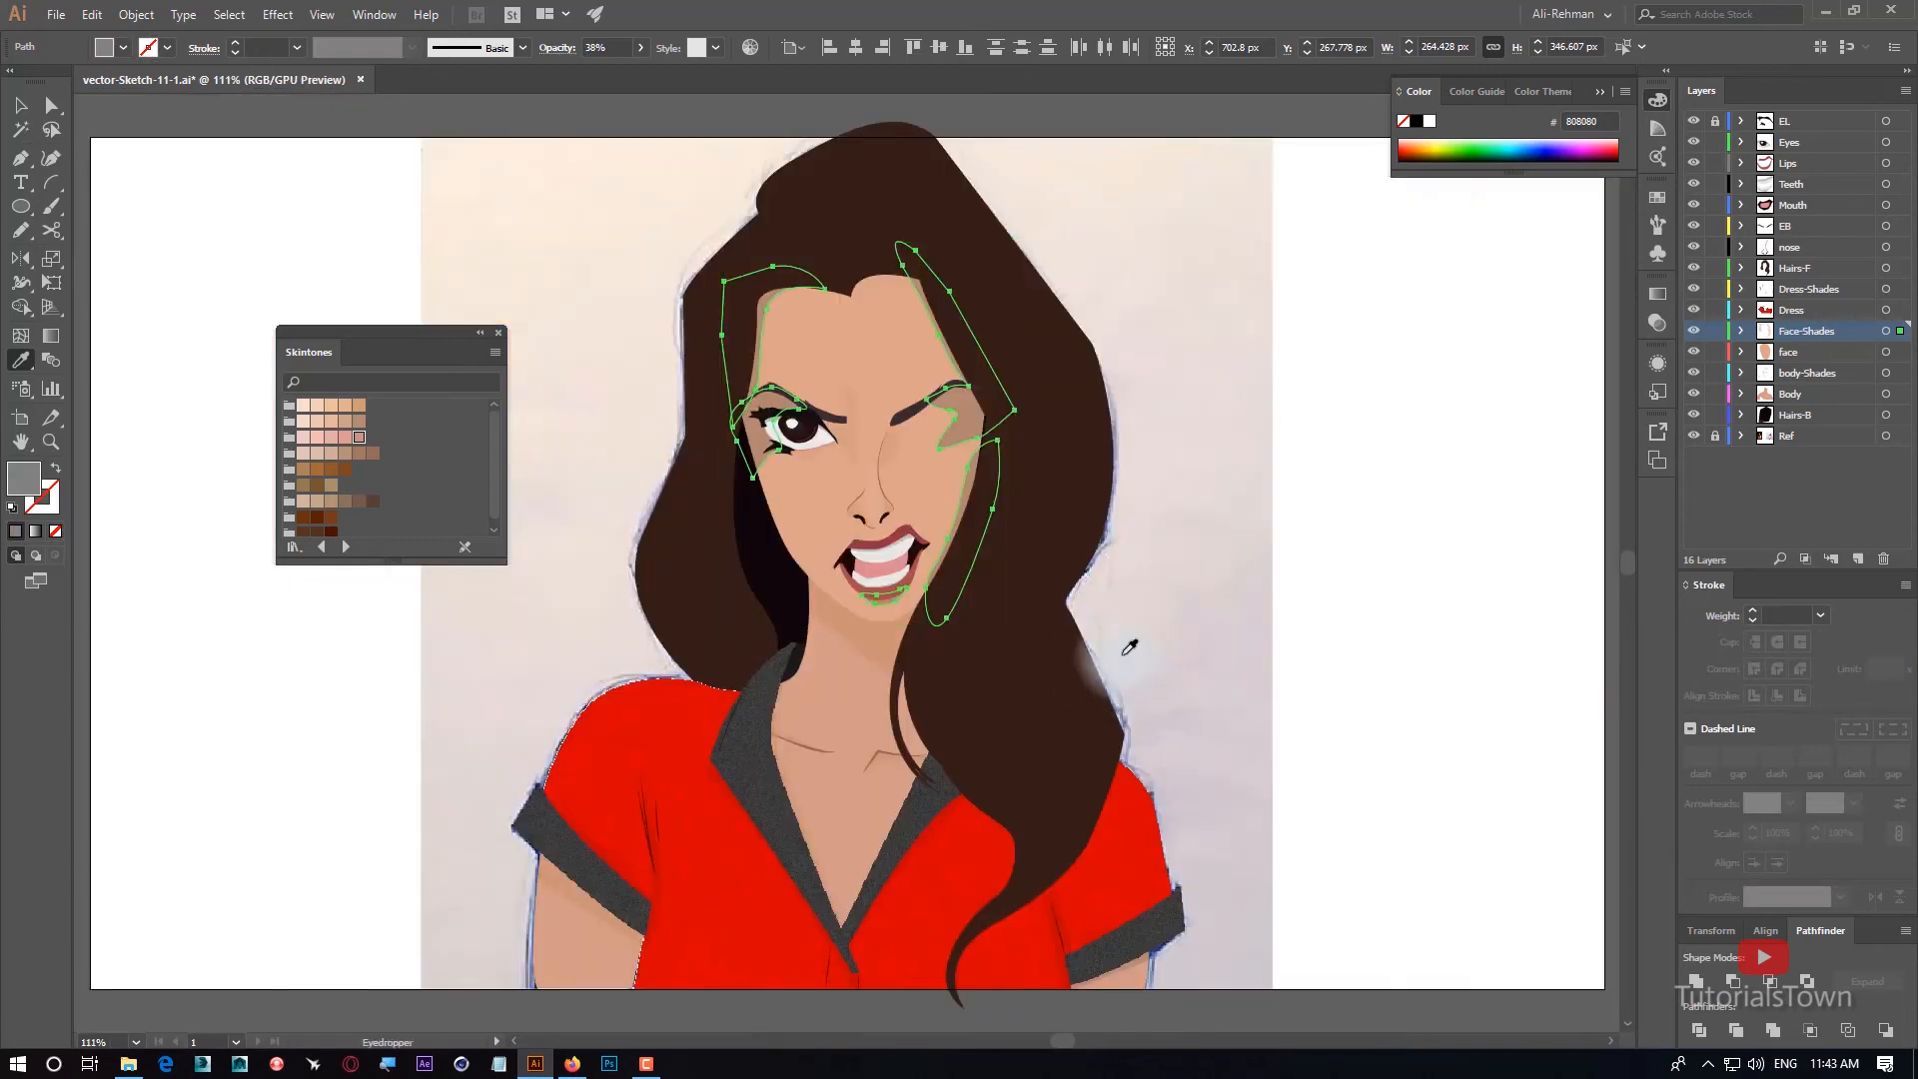
ctrl+click(1411, 511)
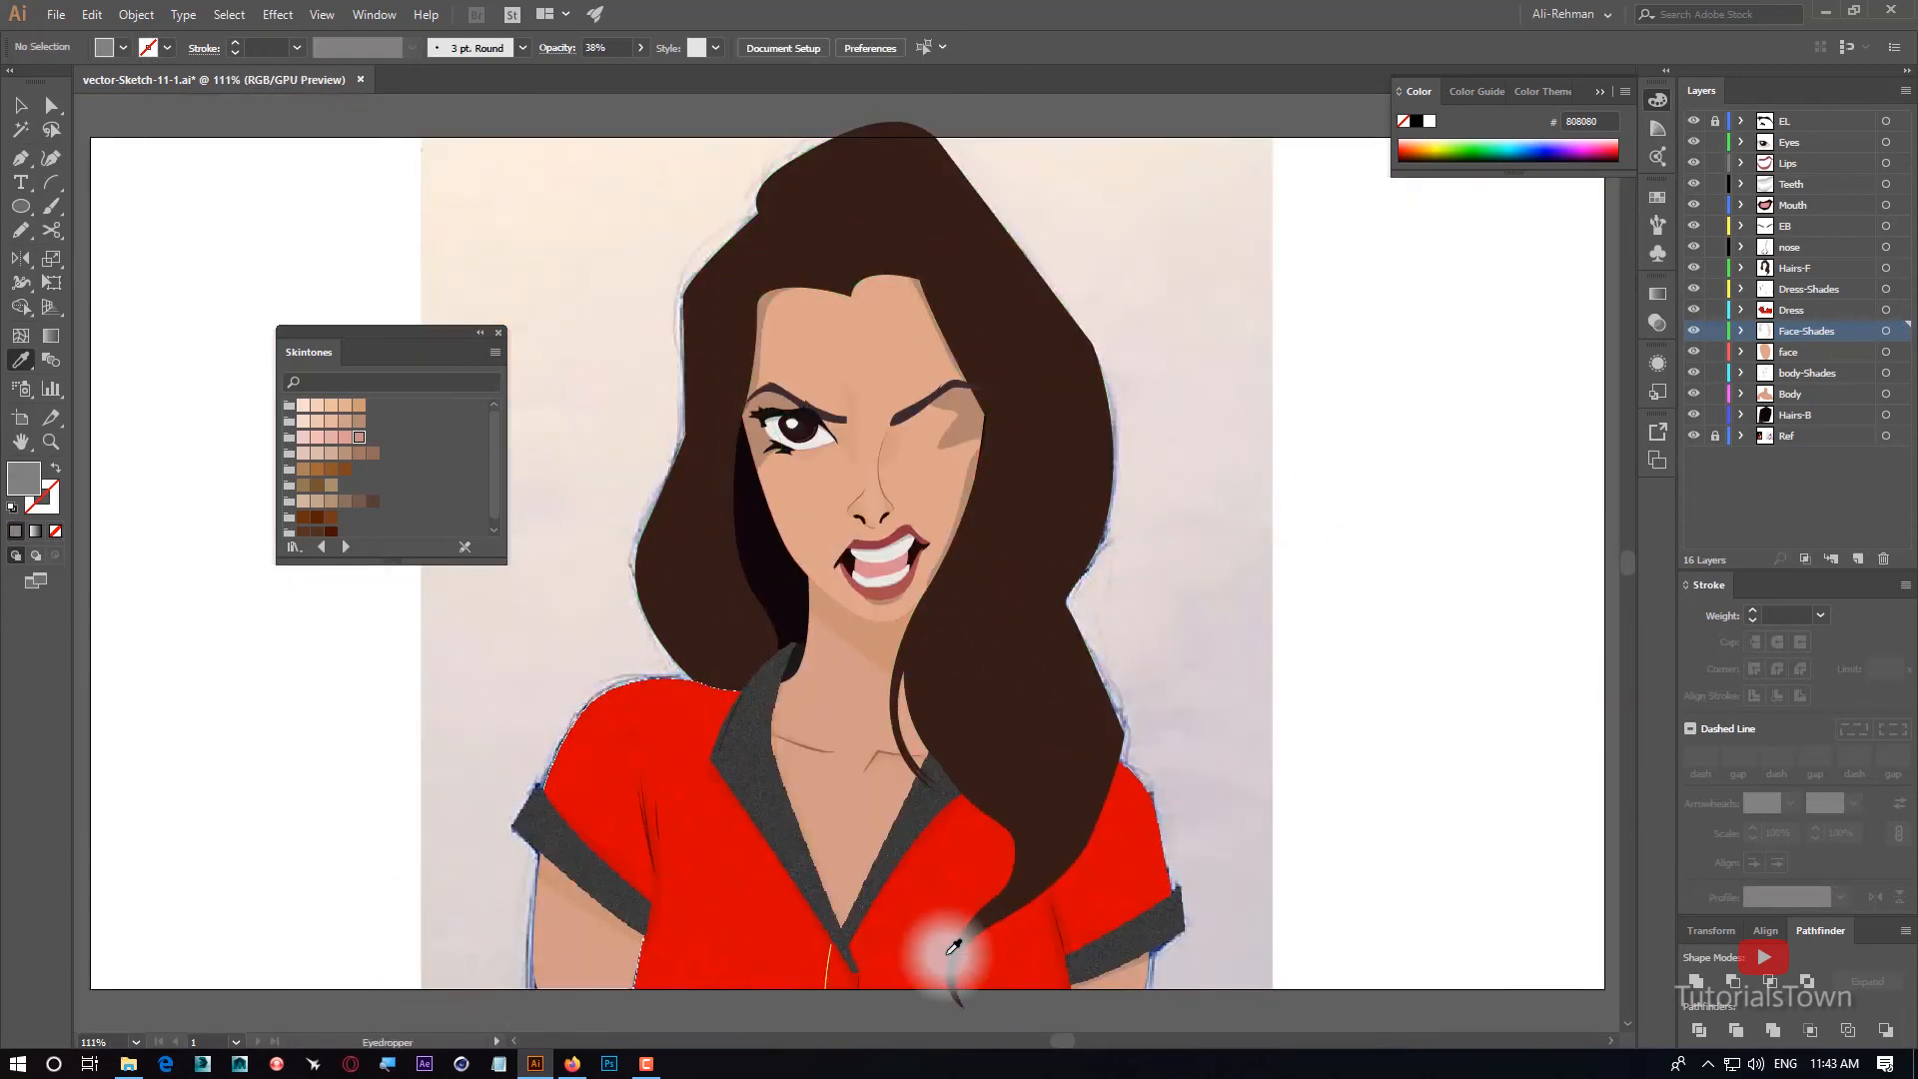
Lower the opacity of the left forehead shade, set the left eye shade's opacity to 24%, and deselect.
scroll(700, 299, up, 5)
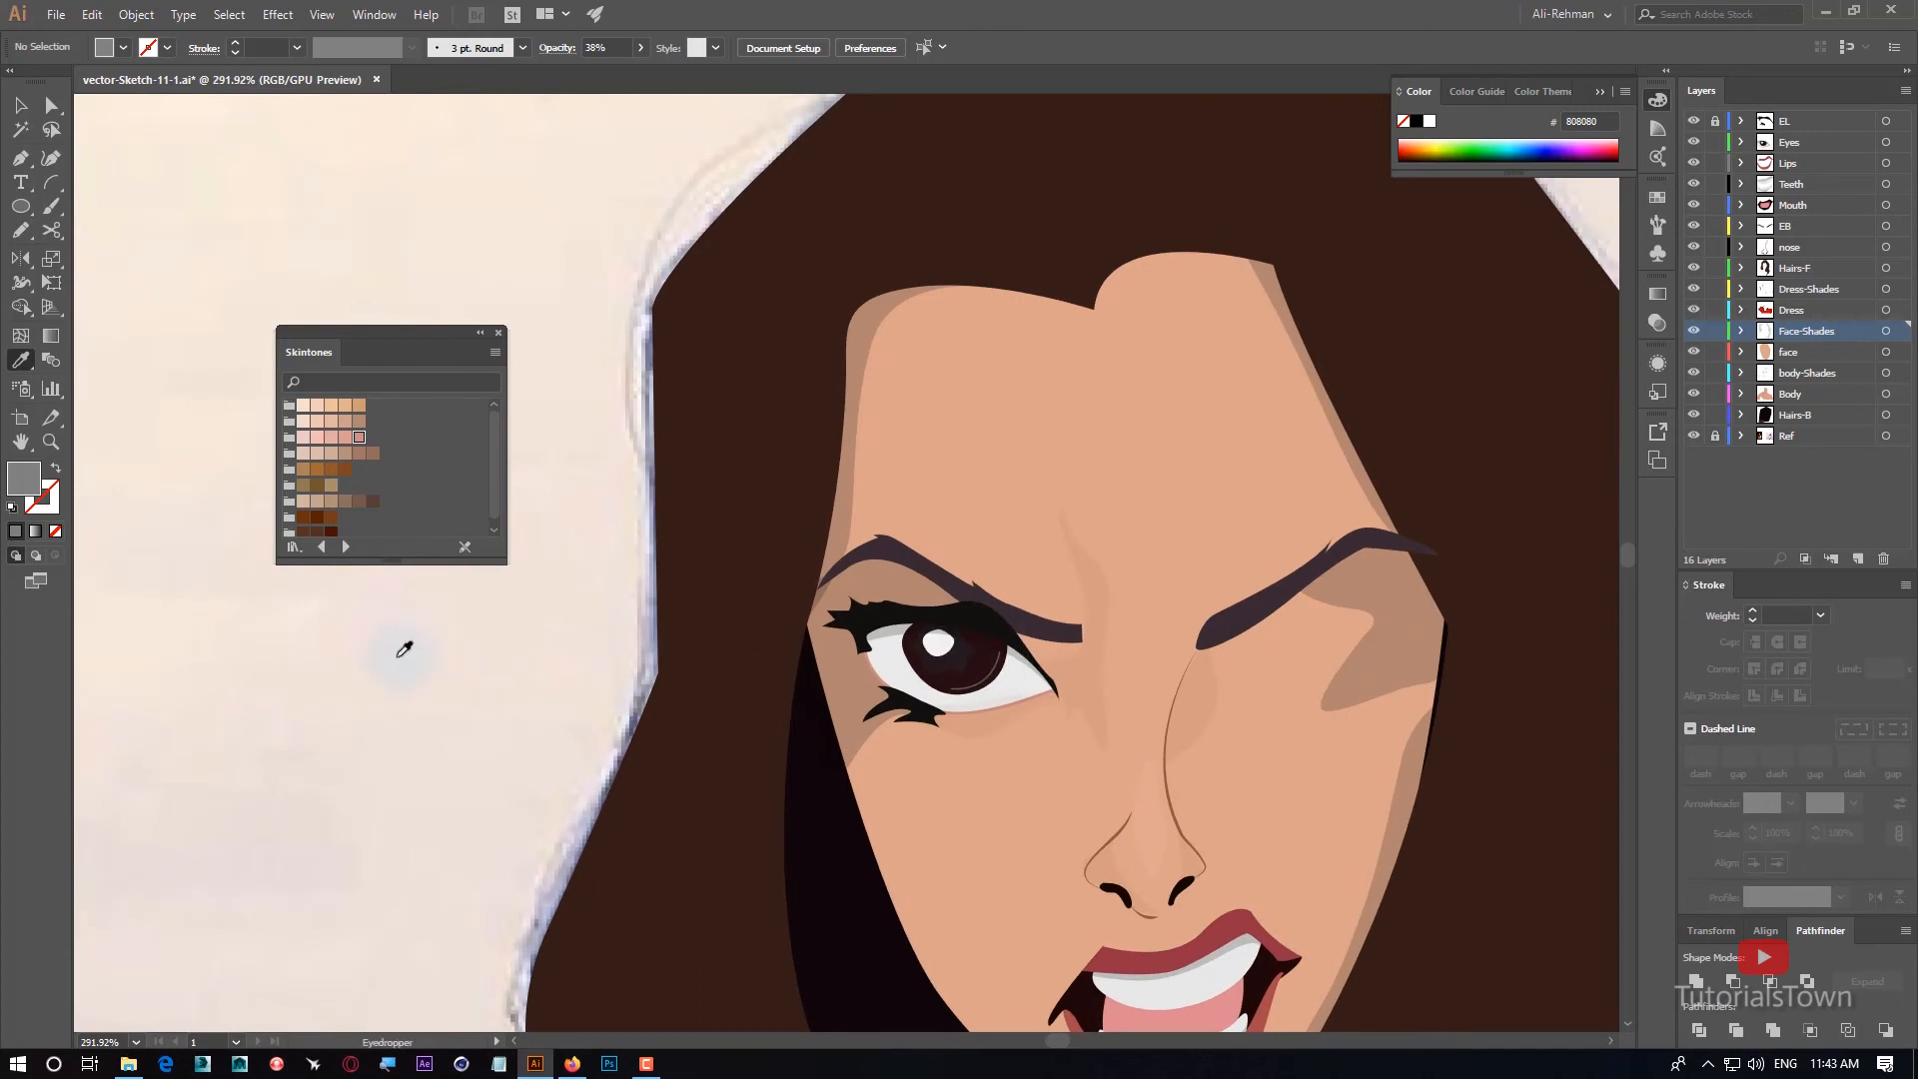
ctrl+click(856, 485)
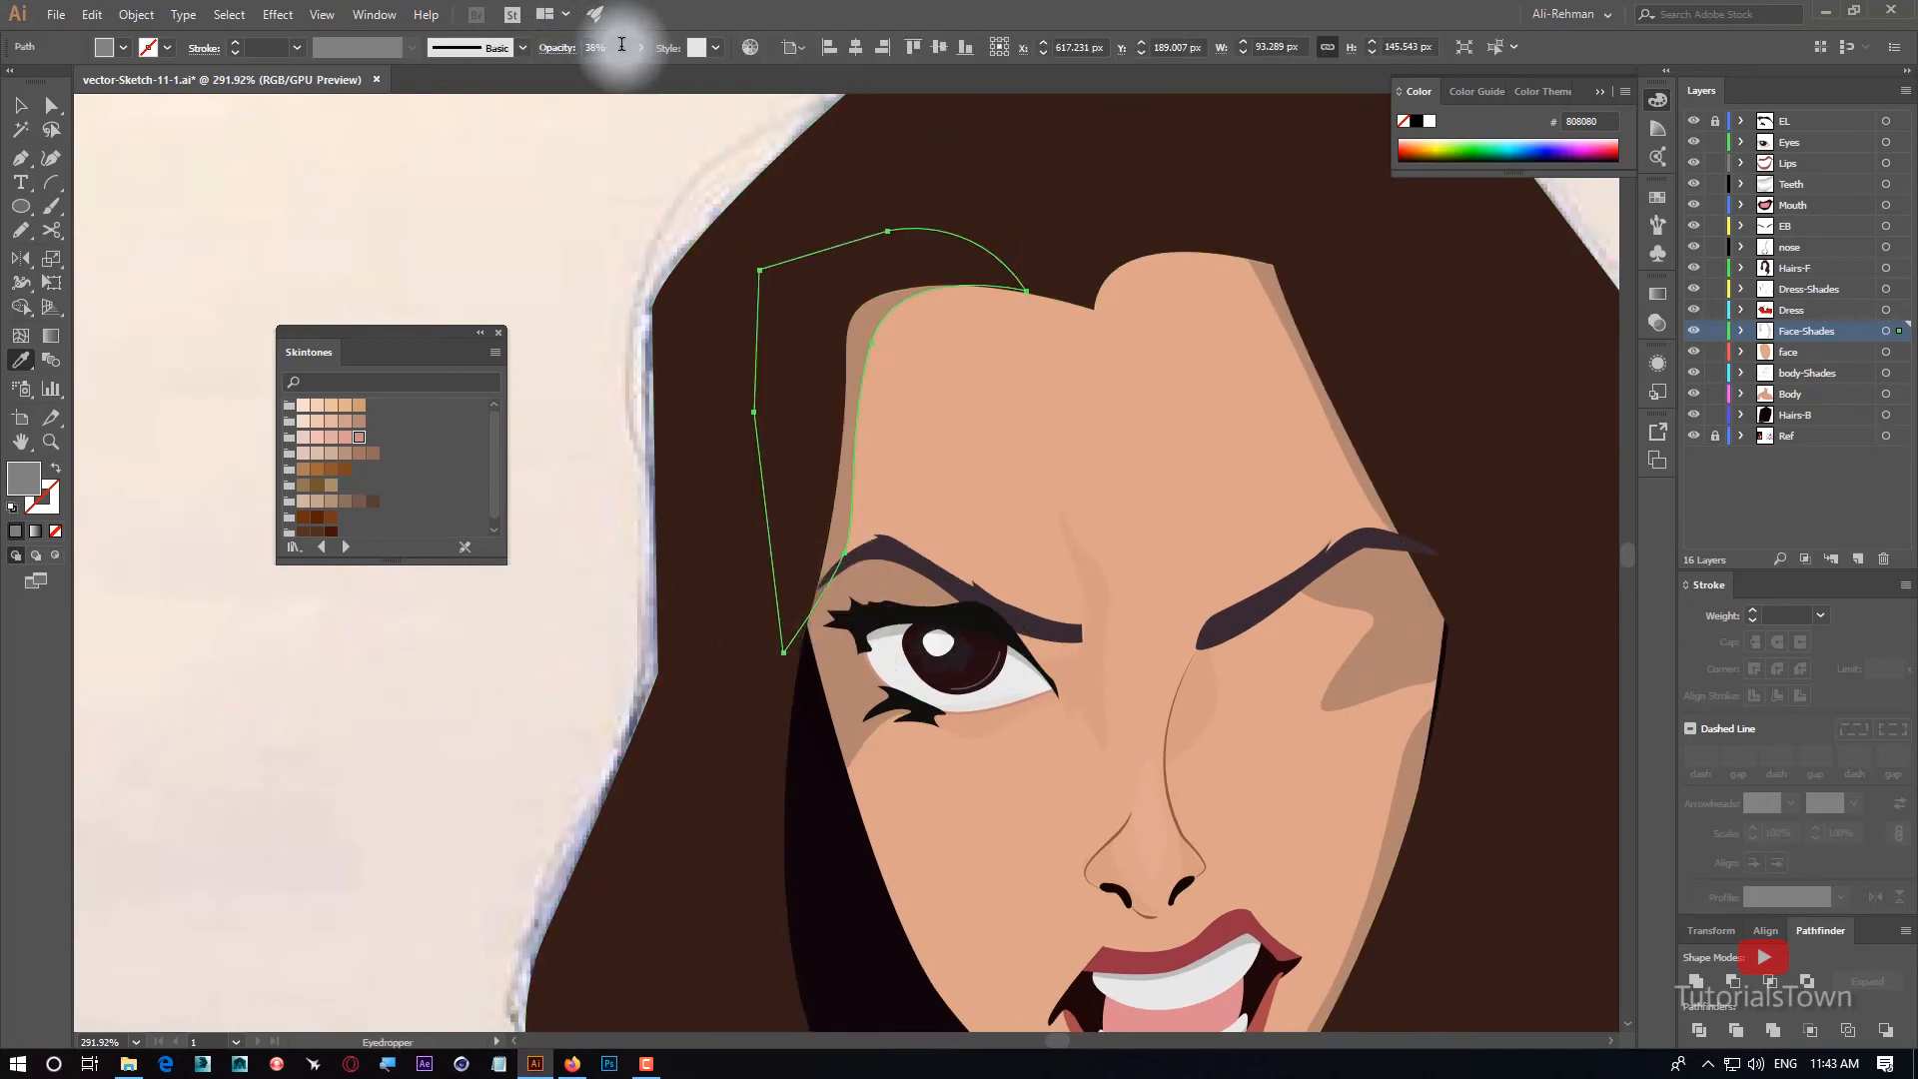
ctrl+click(846, 675)
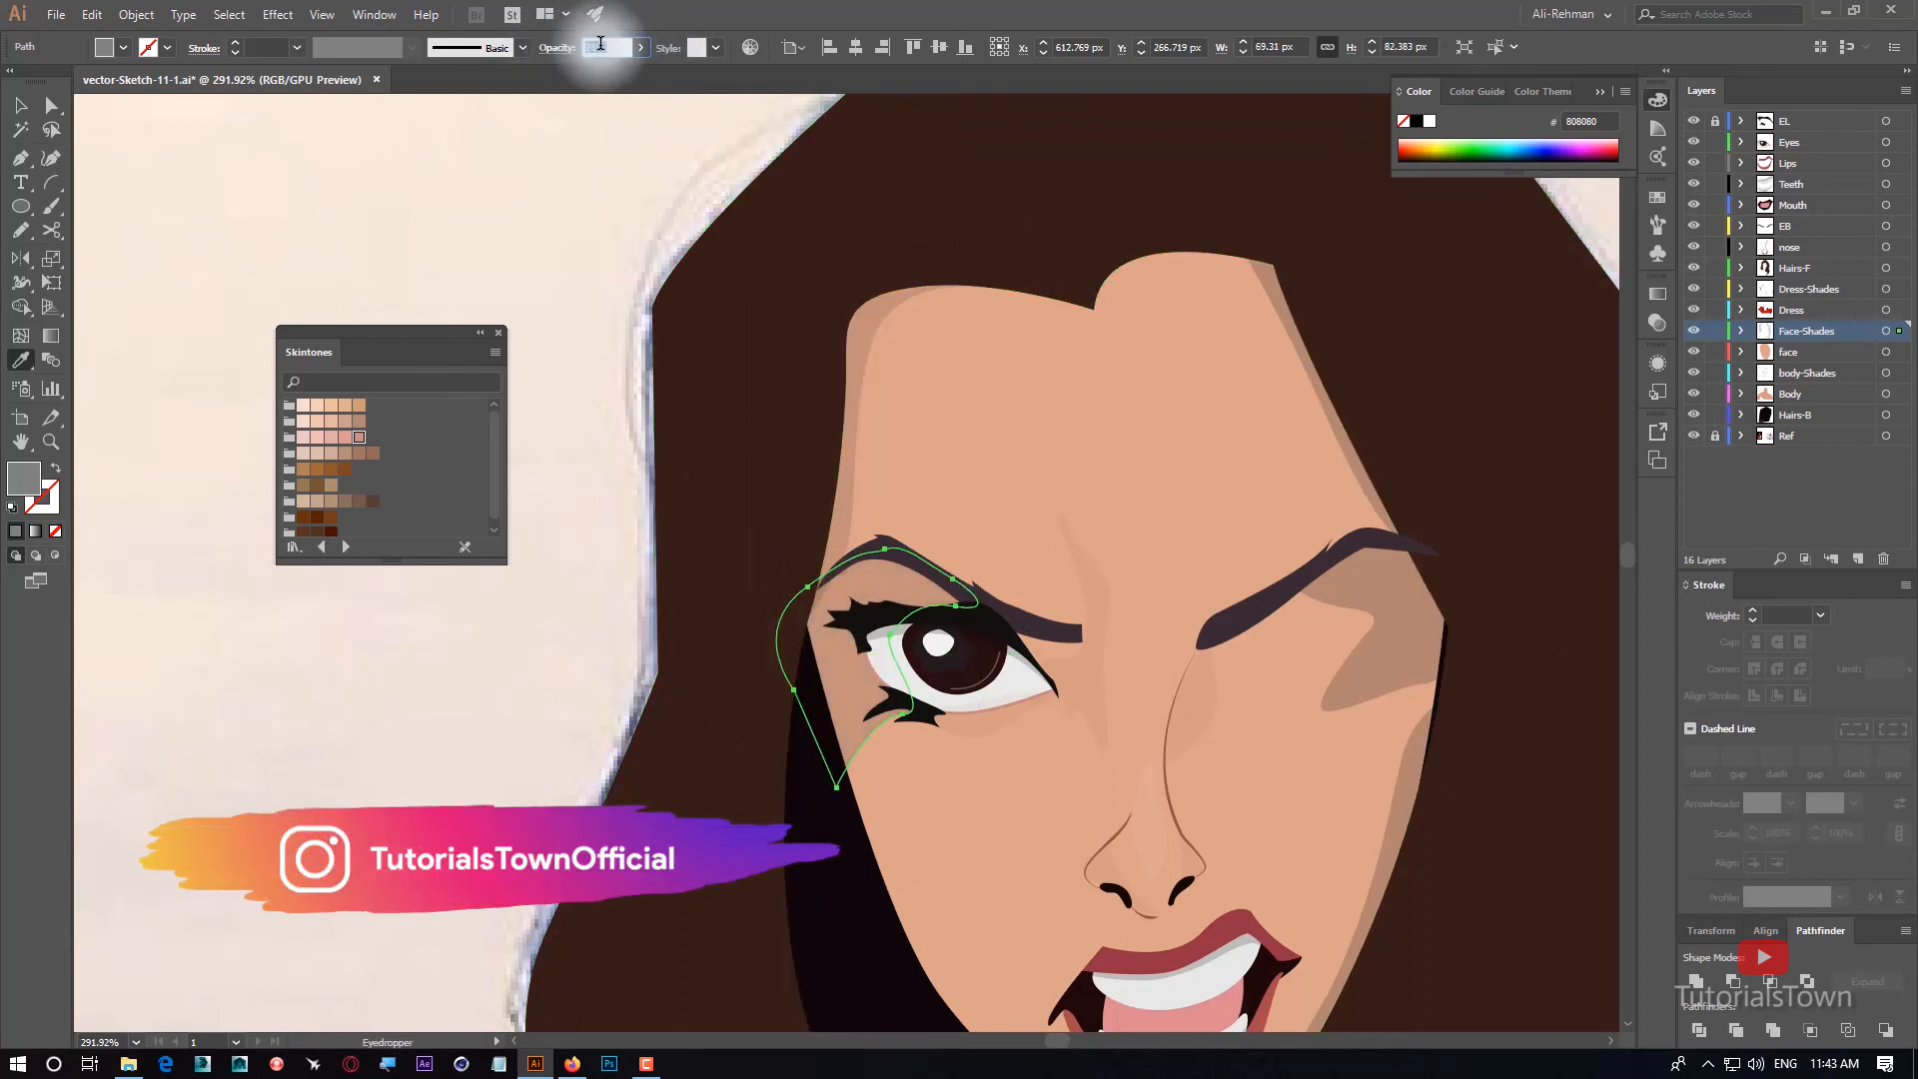
ctrl+click(556, 266)
click(21, 107)
key(ctrl+0)
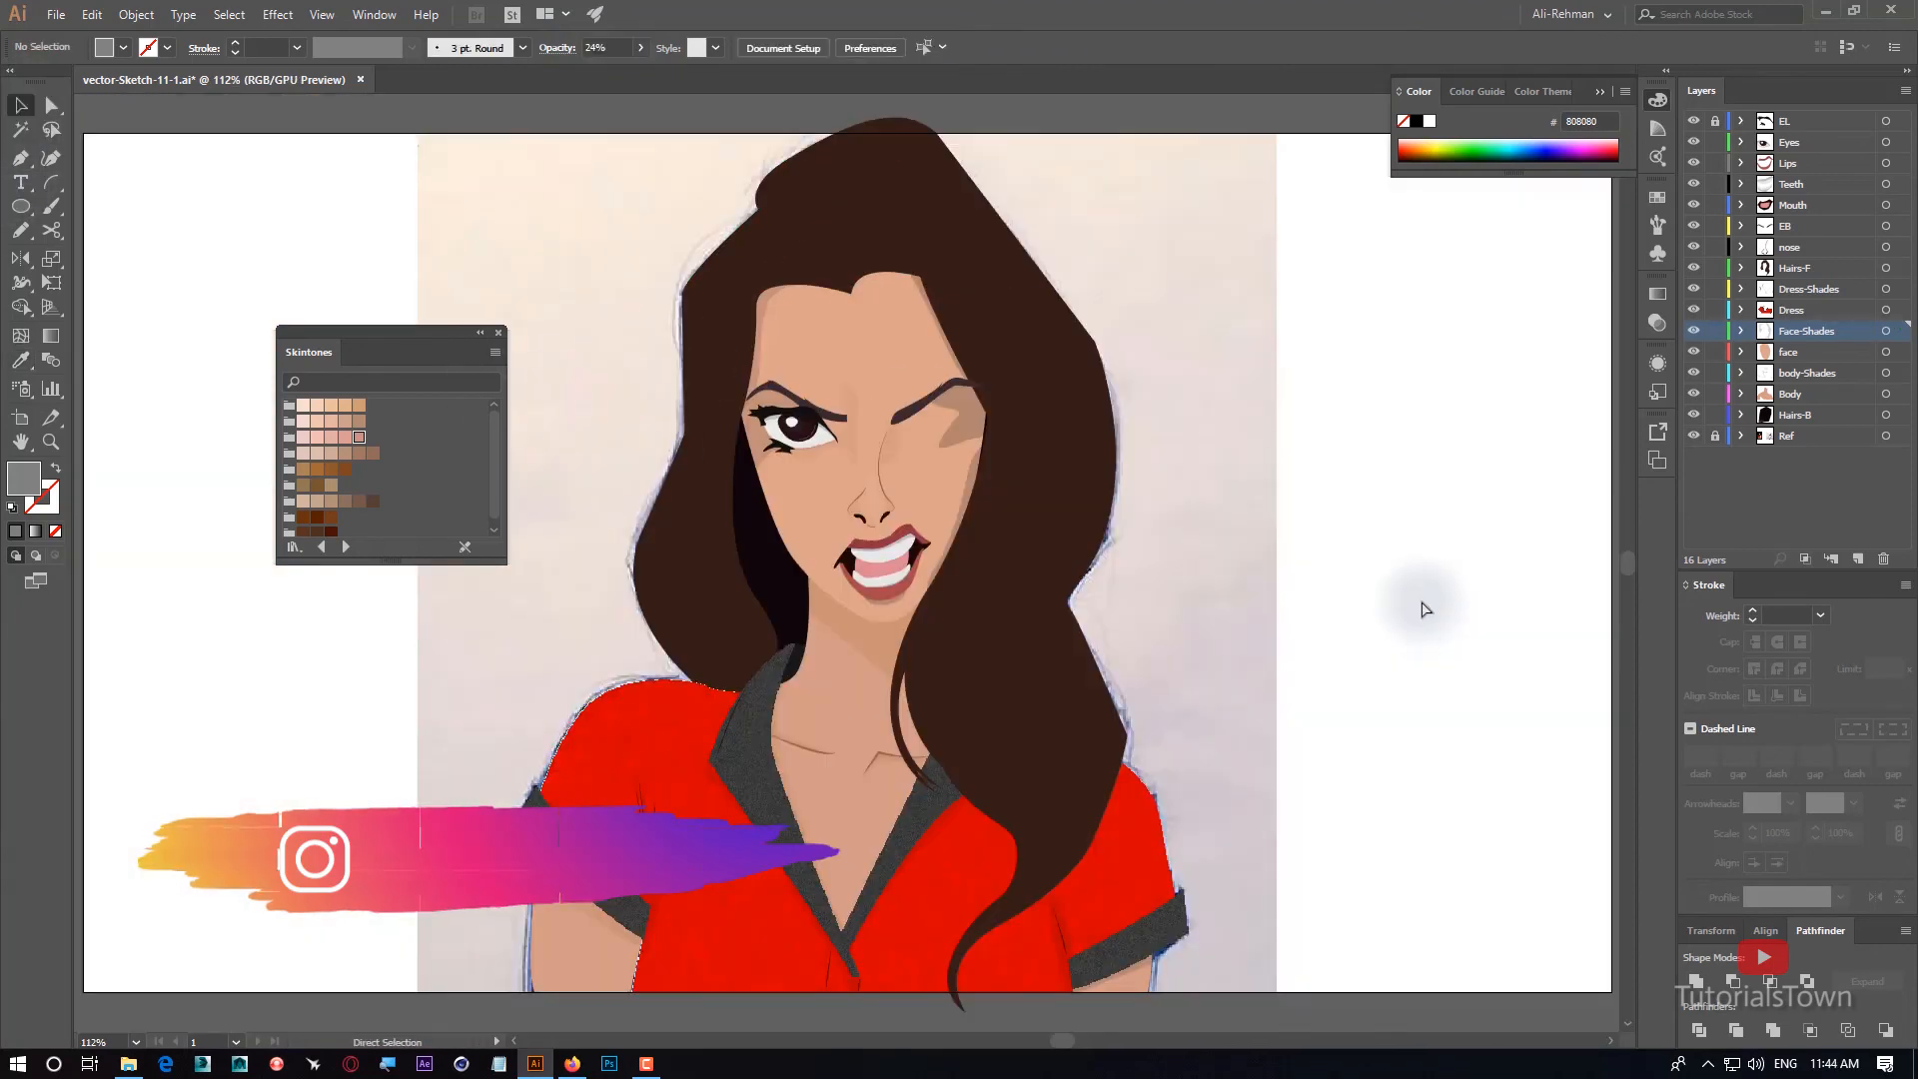
key(ctrl+z)
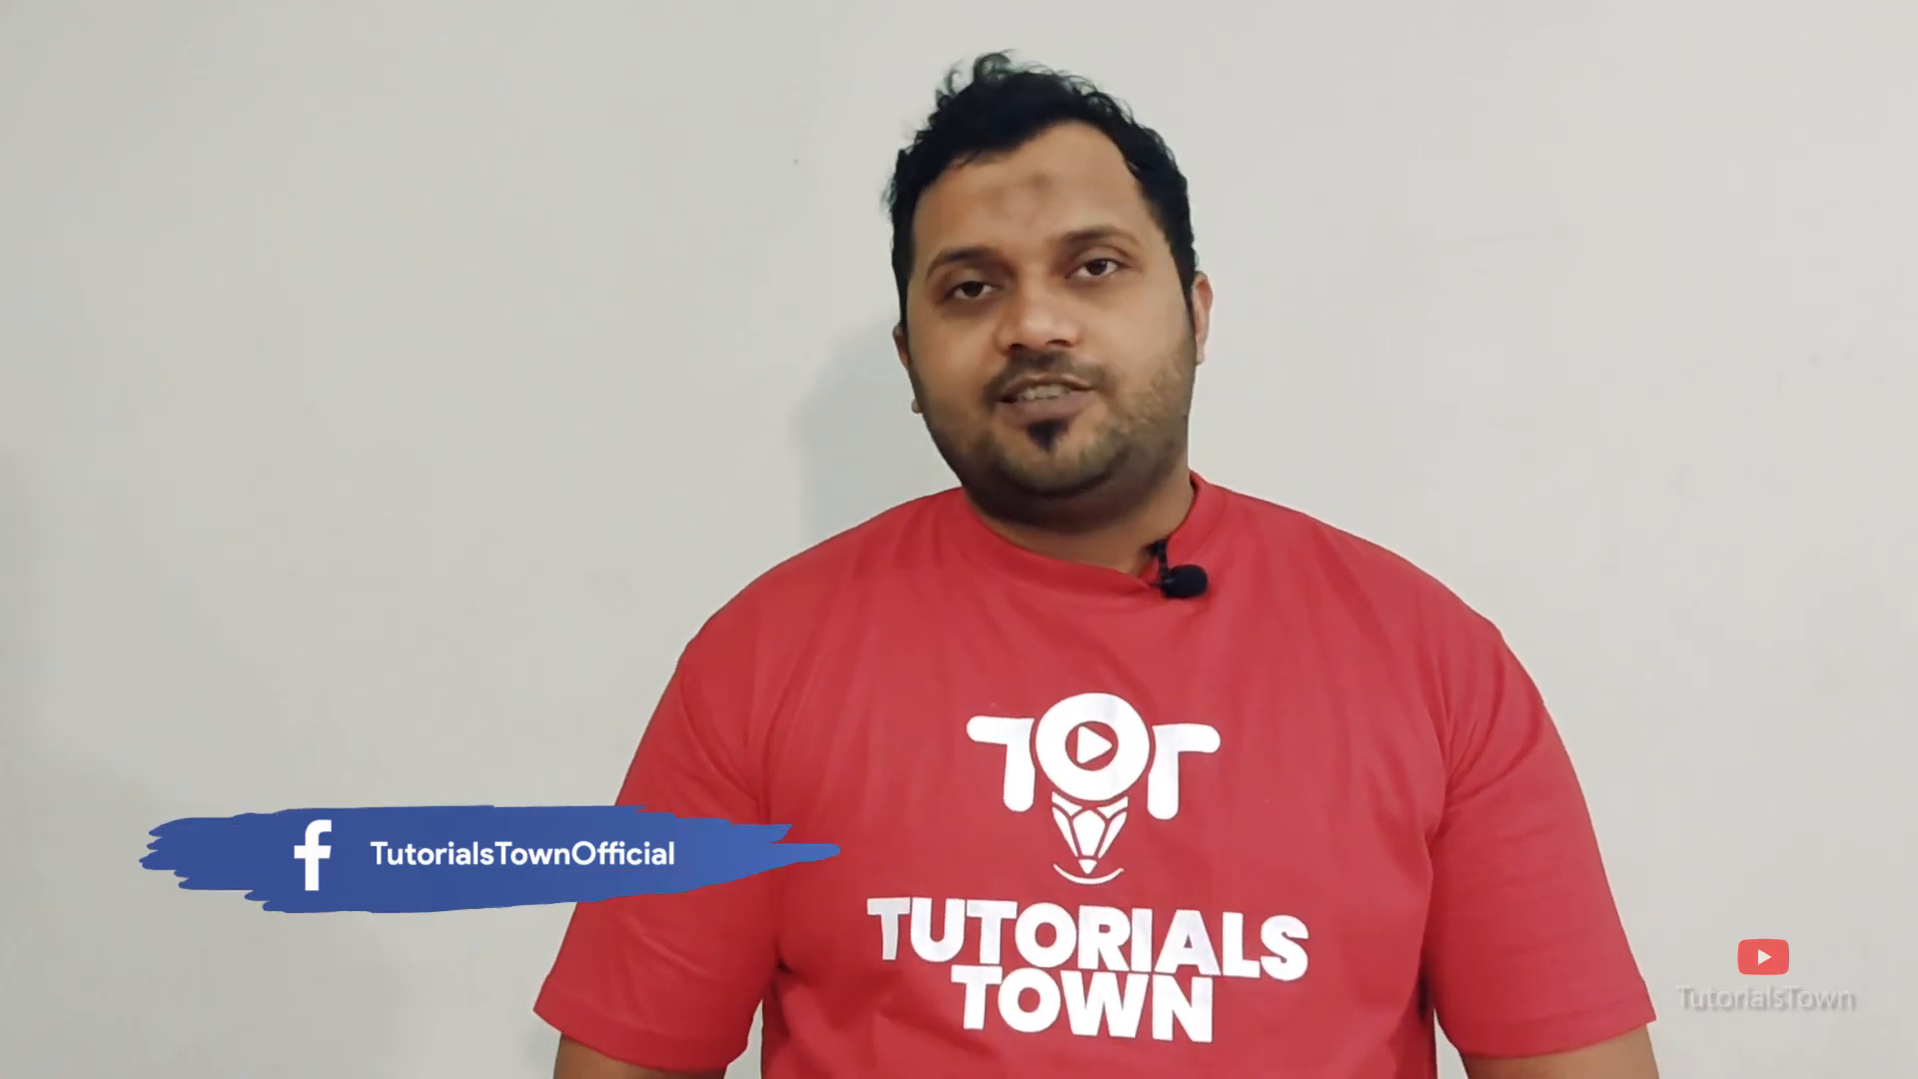